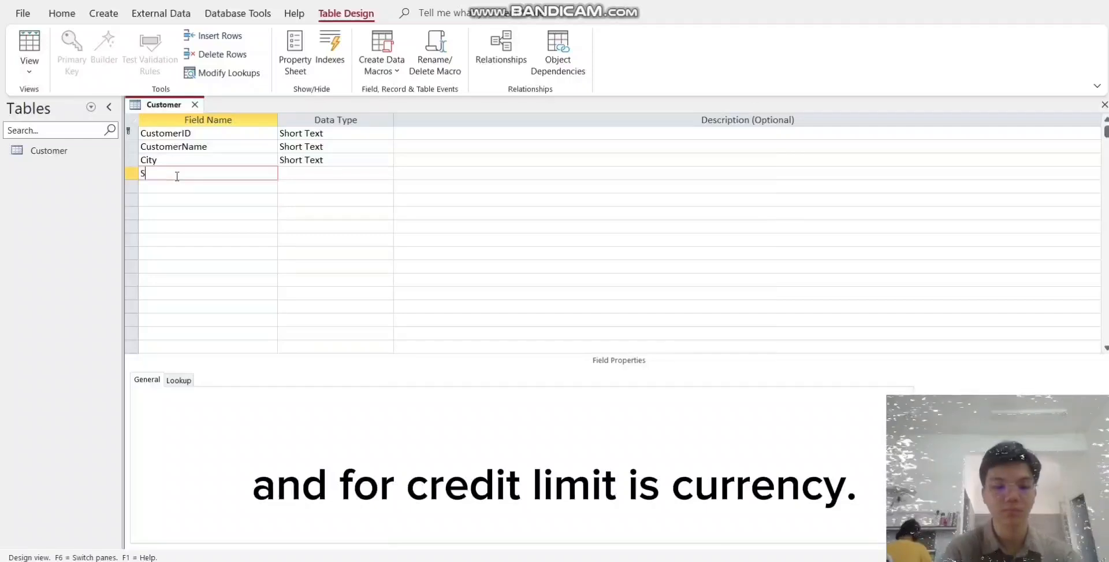
- Add a State field as Short Text and a CreditLimit field as Currency to the Customer table
{"action": "type", "text": "tate"}
{"action": "key", "text": "Tab"}
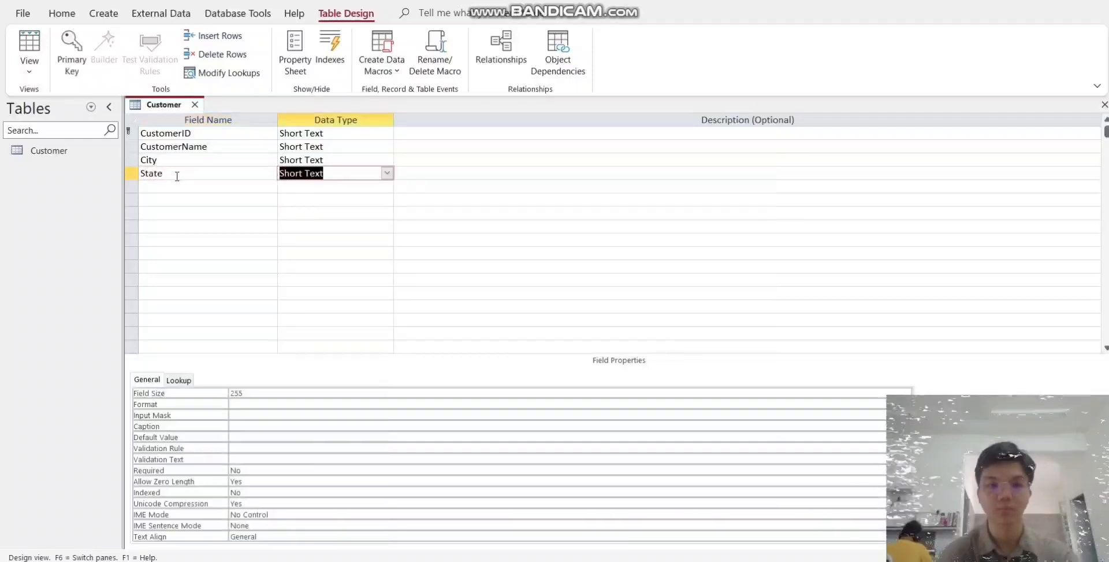
{"action": "left_click", "coordinate": [160, 185]}
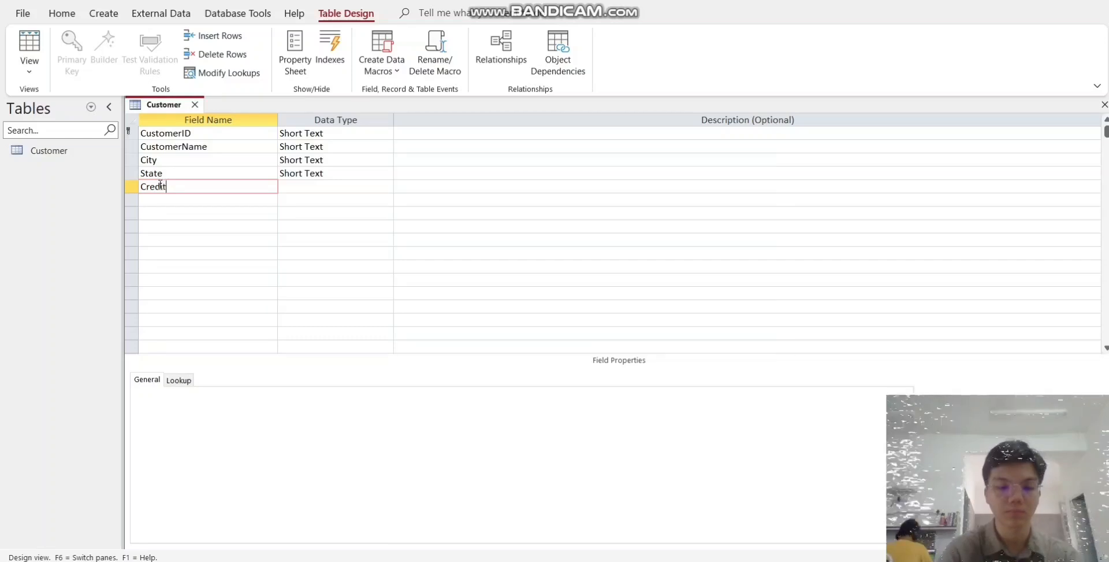
{"action": "type", "text": "CreditLimit"}
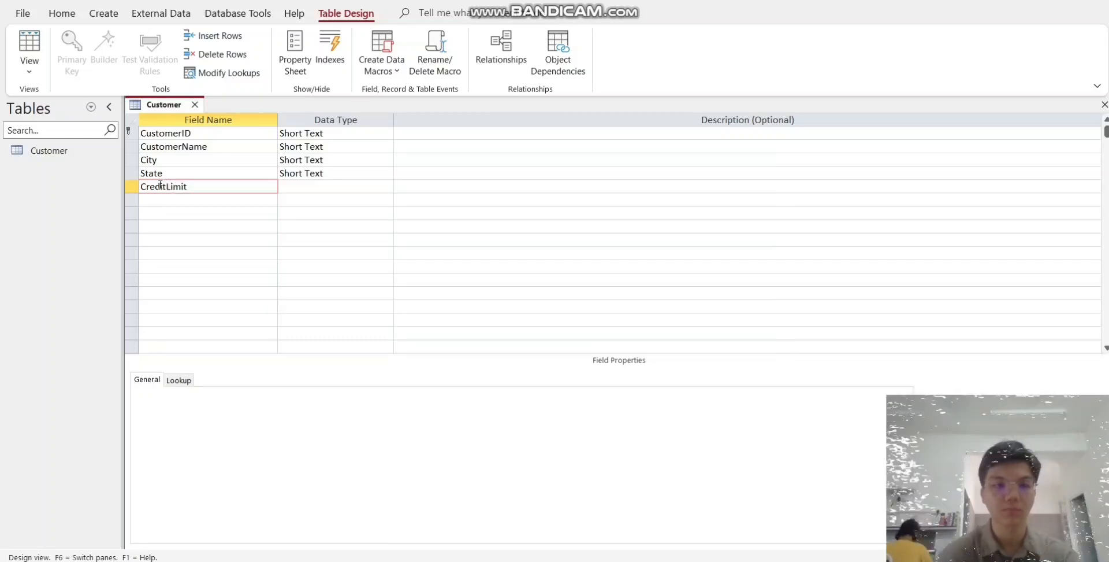
{"action": "left_click", "coordinate": [347, 188]}
{"action": "left_click", "coordinate": [386, 186]}
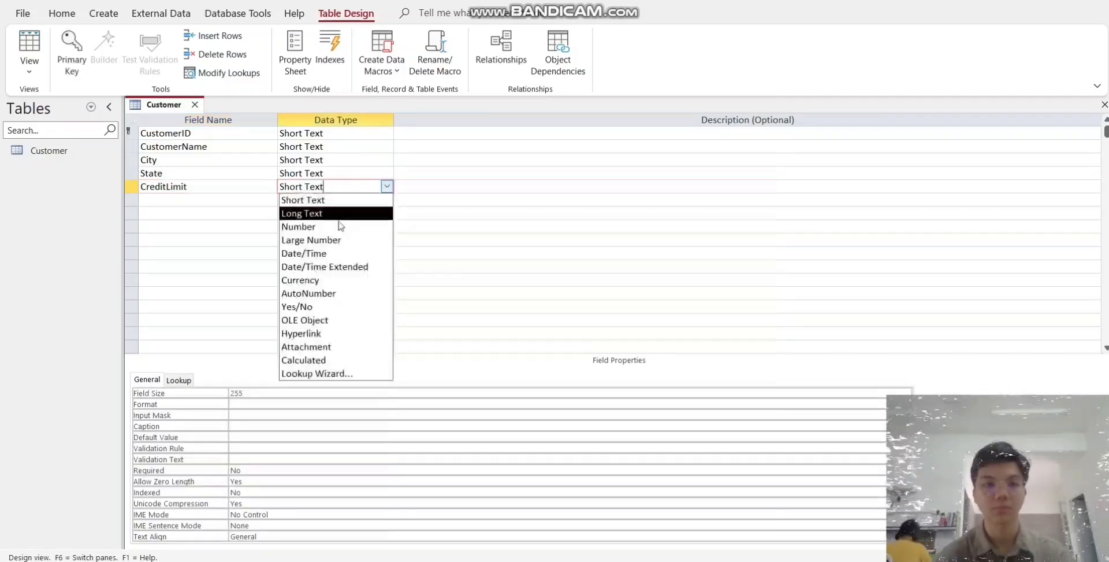
{"action": "left_click", "coordinate": [304, 280]}
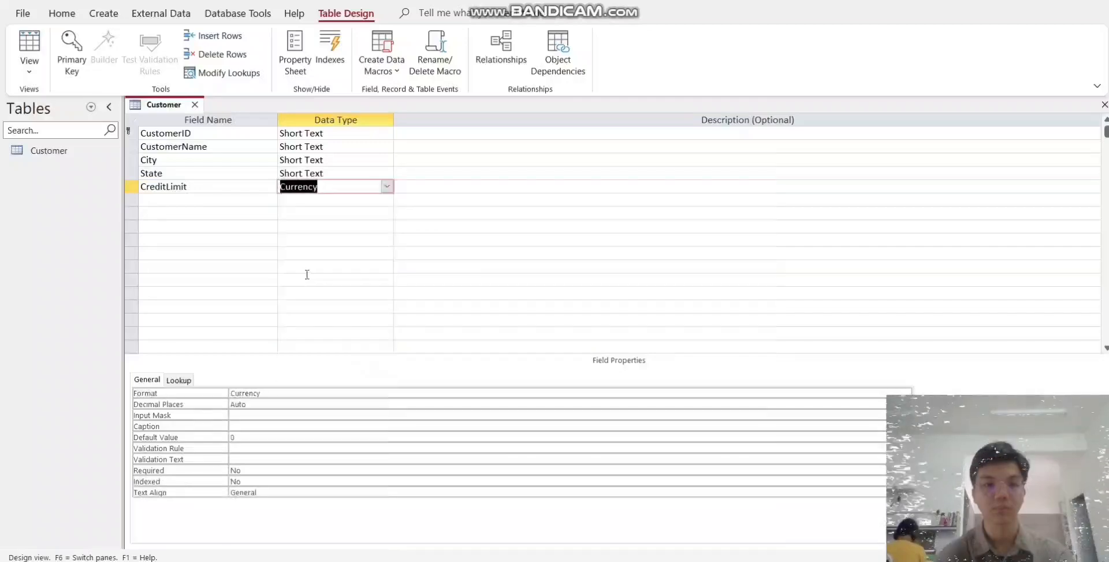
- Save the Customer table design and switch it to Datasheet View
{"action": "left_click", "coordinate": [29, 67]}
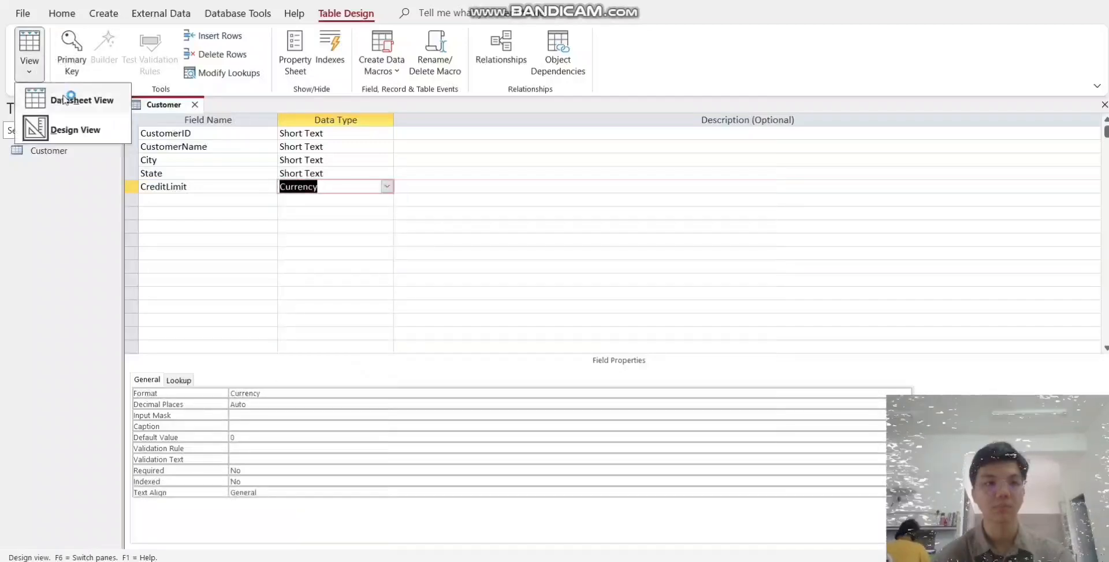
{"action": "left_click", "coordinate": [69, 97]}
{"action": "key", "text": "Return"}
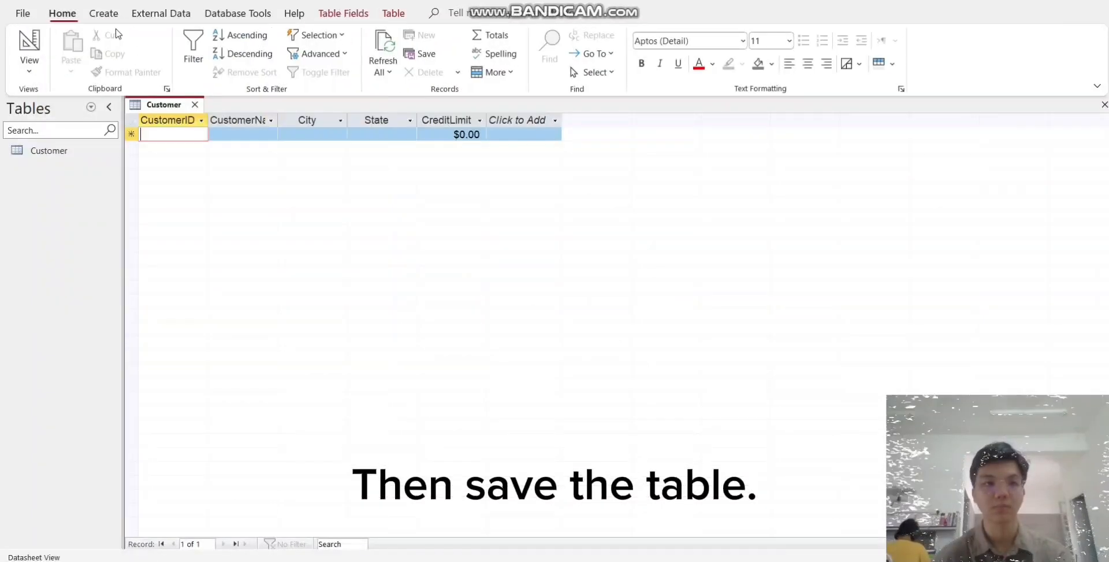
- Create a new table and open it in Design View, saving it under the name Inventory
{"action": "left_click", "coordinate": [104, 14]}
{"action": "left_click", "coordinate": [87, 51]}
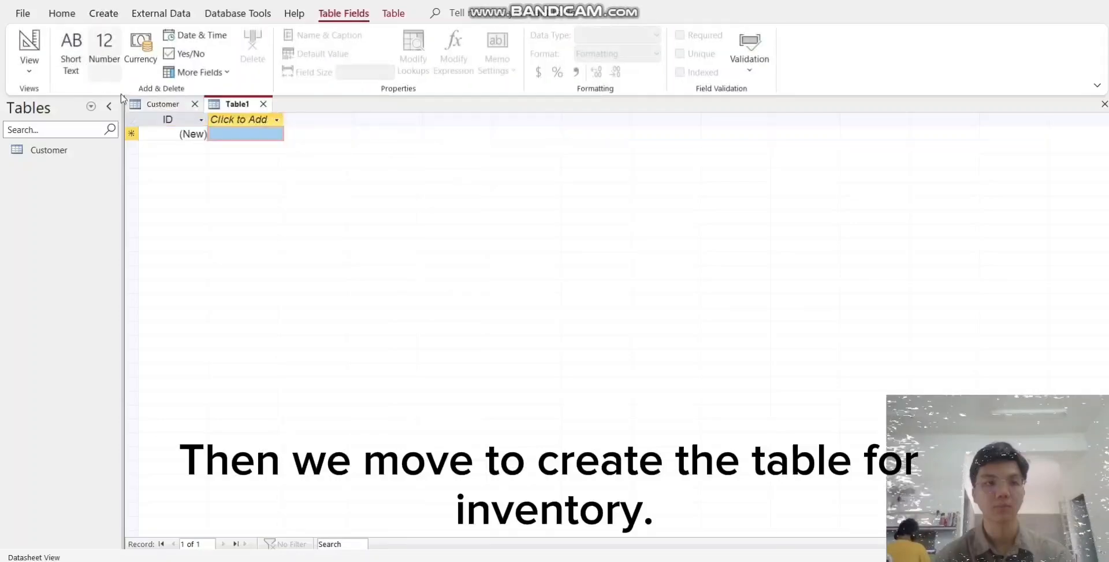
{"action": "left_click", "coordinate": [28, 58]}
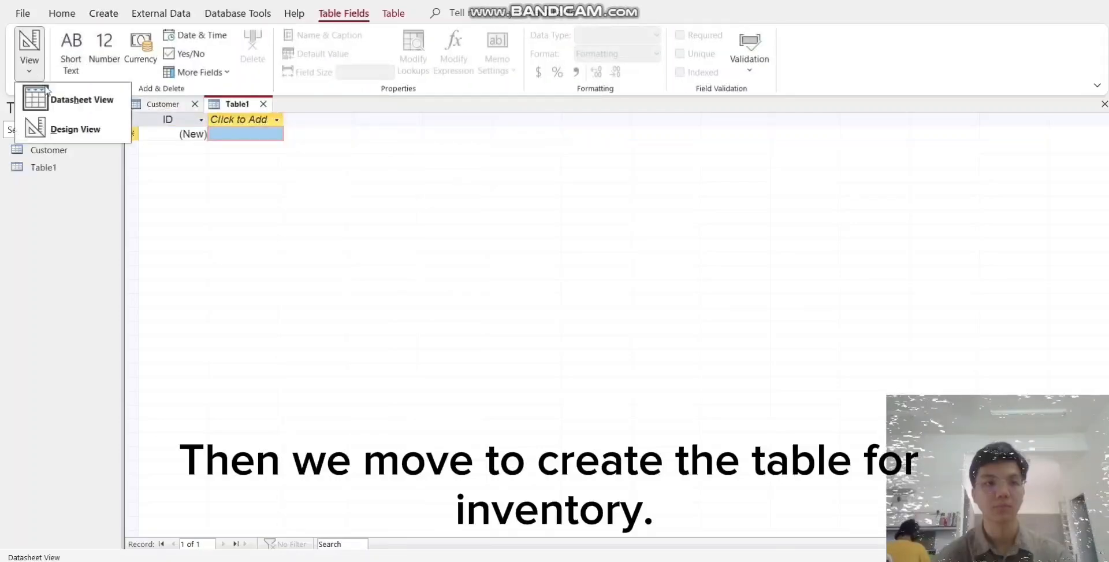
{"action": "left_click", "coordinate": [78, 129]}
{"action": "type", "text": "In"}
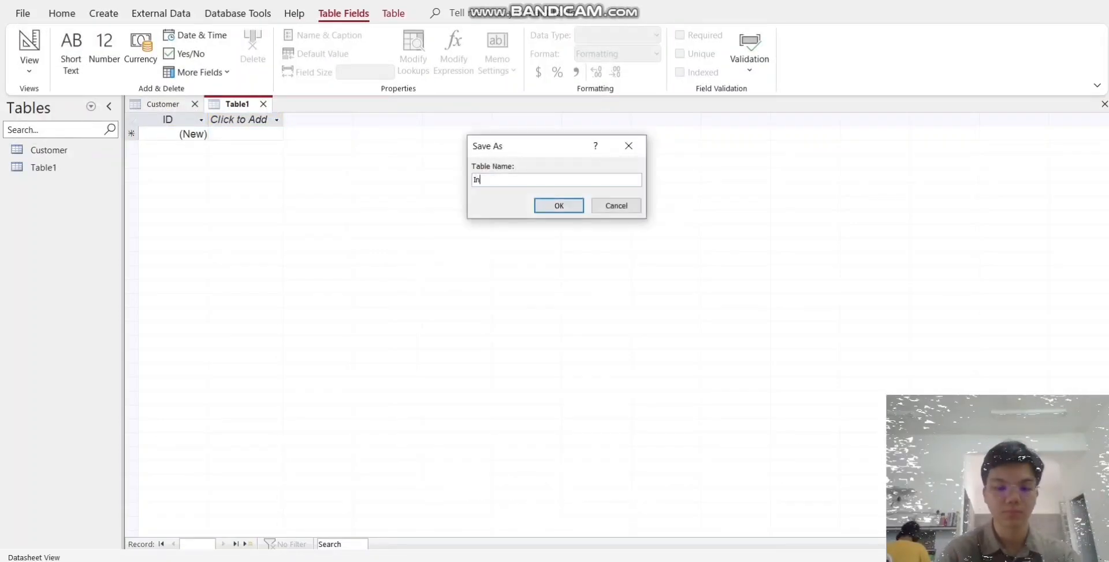
{"action": "type", "text": "vent"}
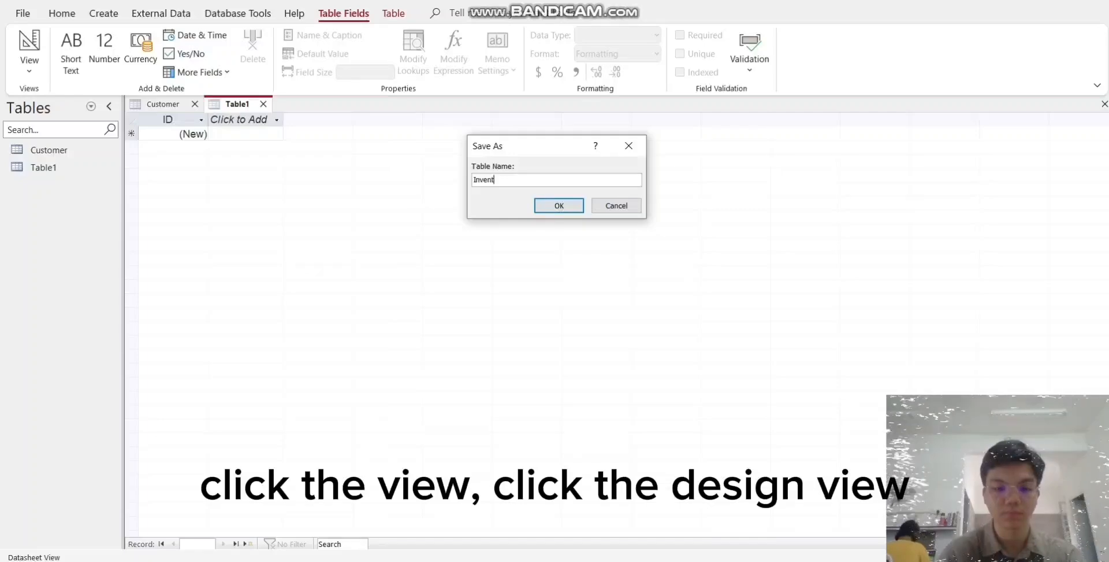
{"action": "type", "text": "ory"}
{"action": "key", "text": "Return"}
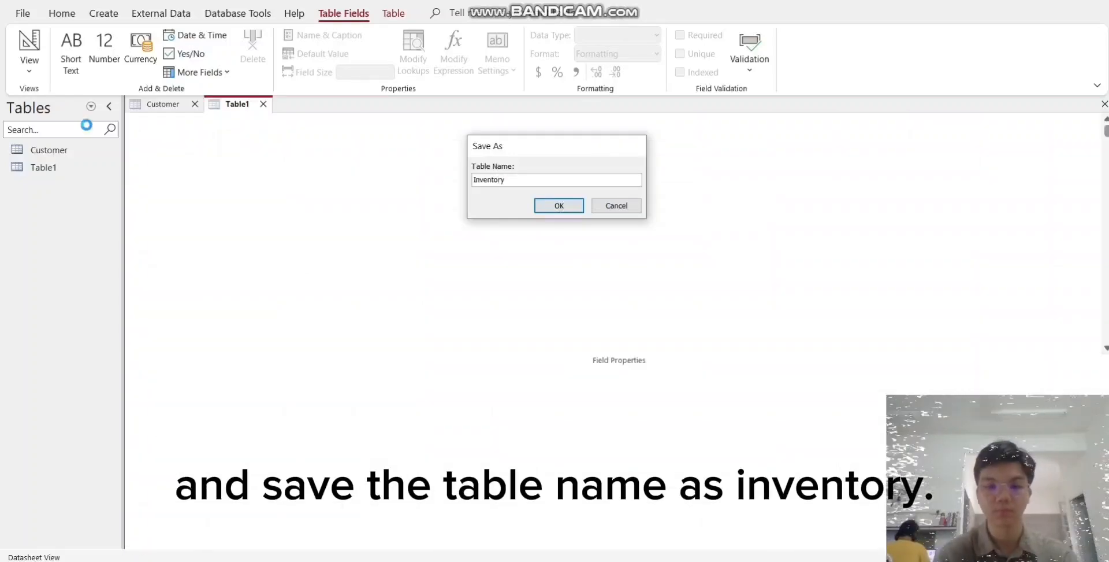
- Name the Inventory table's primary key field ItemID and set its data type to Short Text
{"action": "type", "text": "I"}
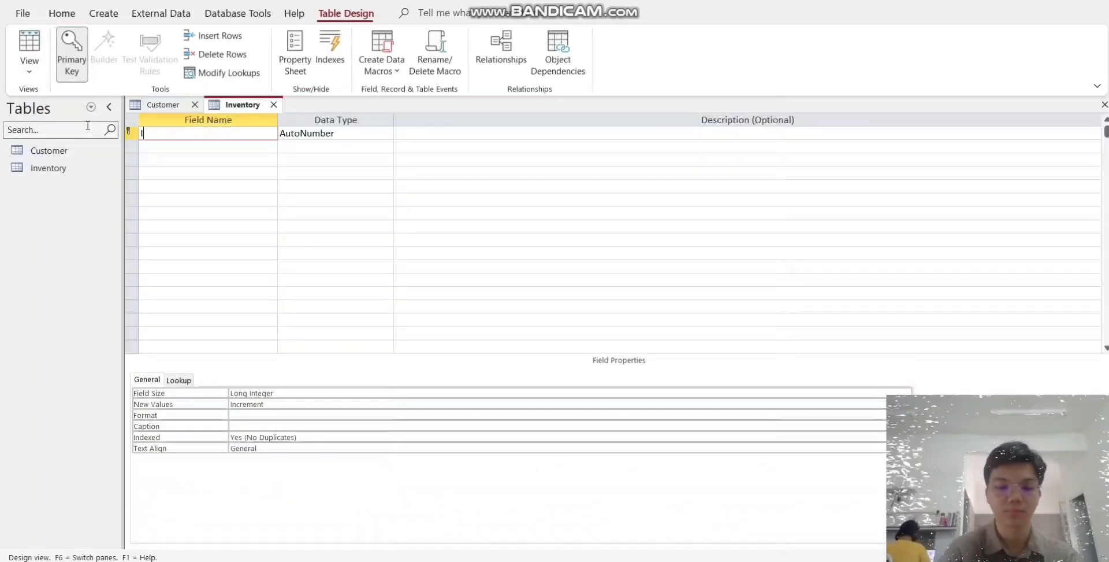
{"action": "type", "text": "temID"}
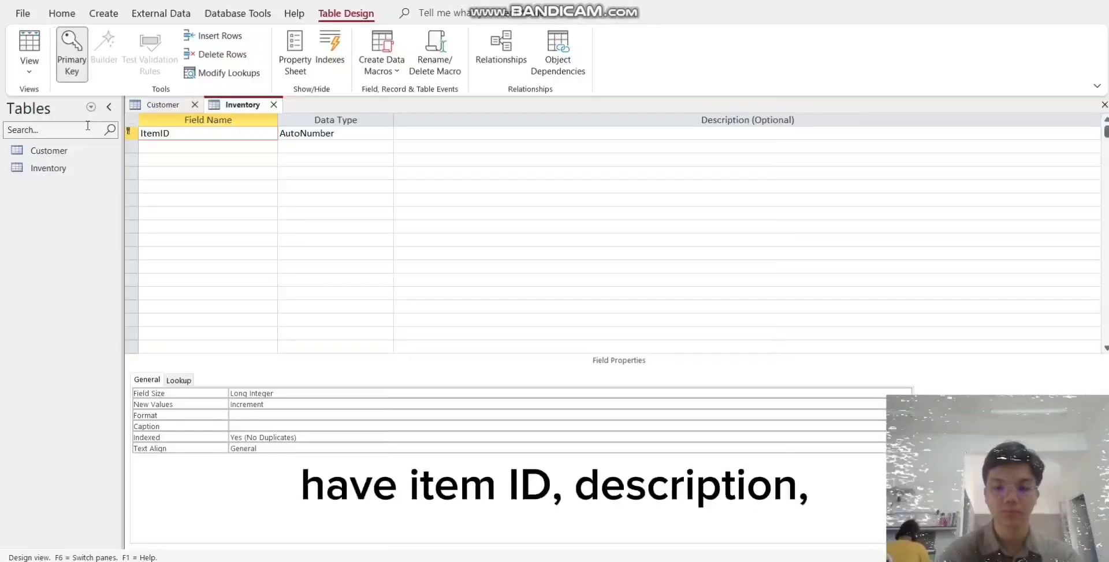
{"action": "key", "text": "Tab"}
{"action": "left_click", "coordinate": [387, 133]}
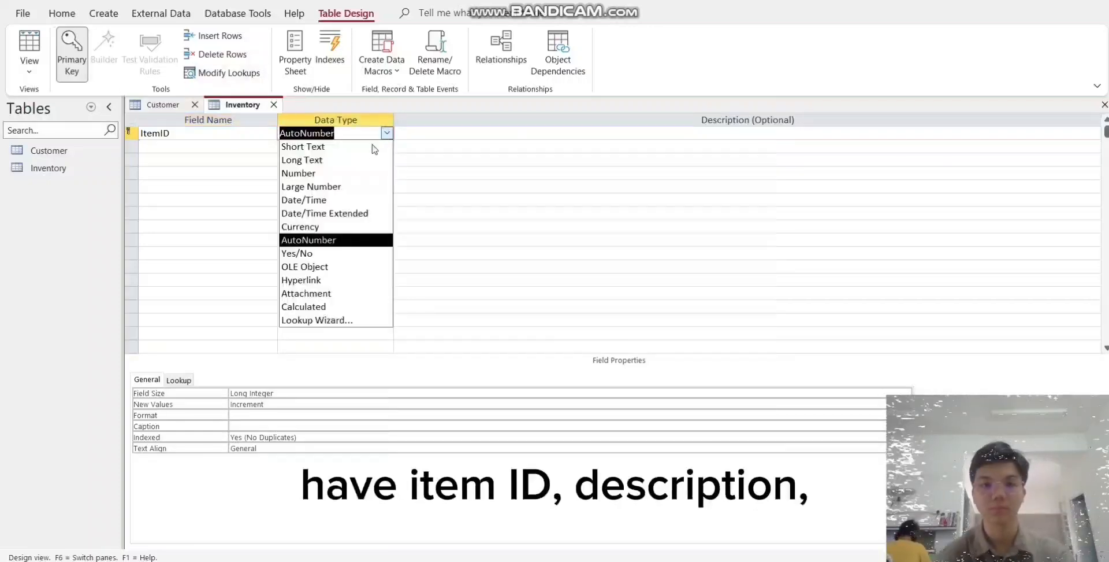
{"action": "left_click", "coordinate": [341, 146]}
- Add a Description field with the Short Text data type below ItemID
{"action": "left_click", "coordinate": [209, 145]}
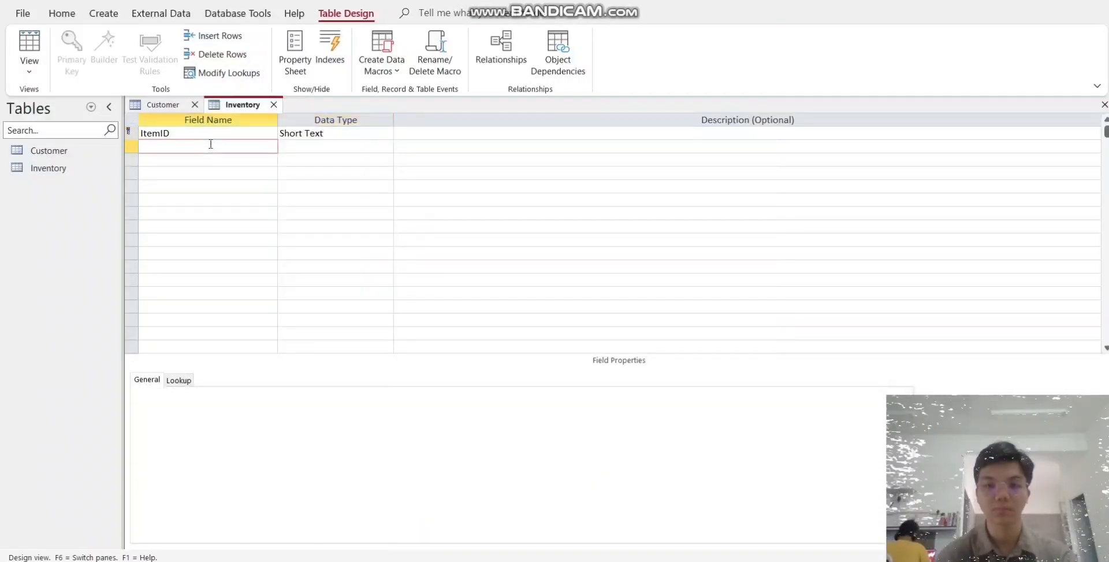
{"action": "type", "text": "Des"}
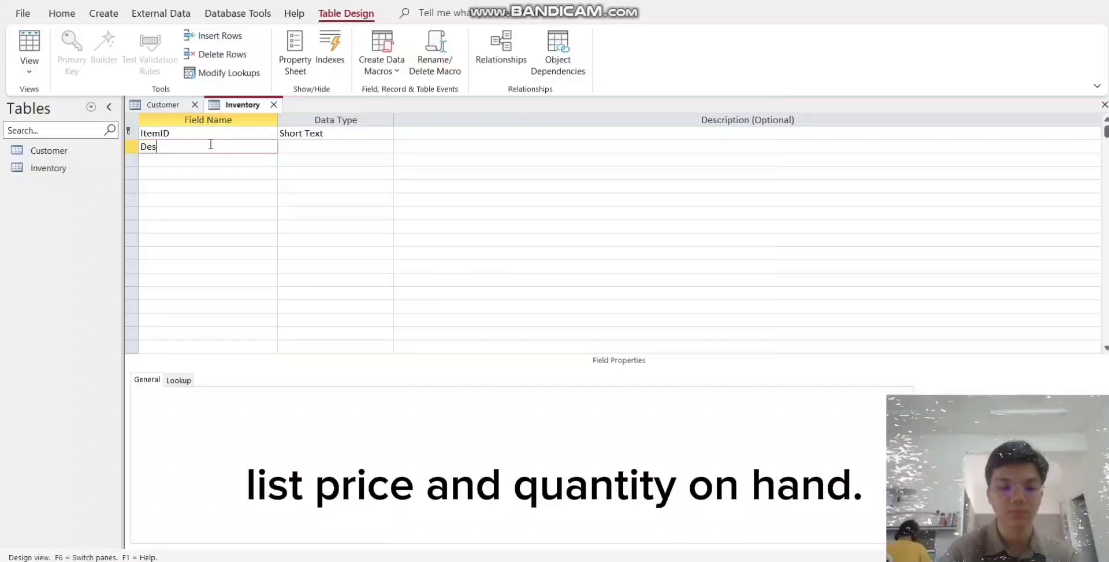
{"action": "type", "text": "cription"}
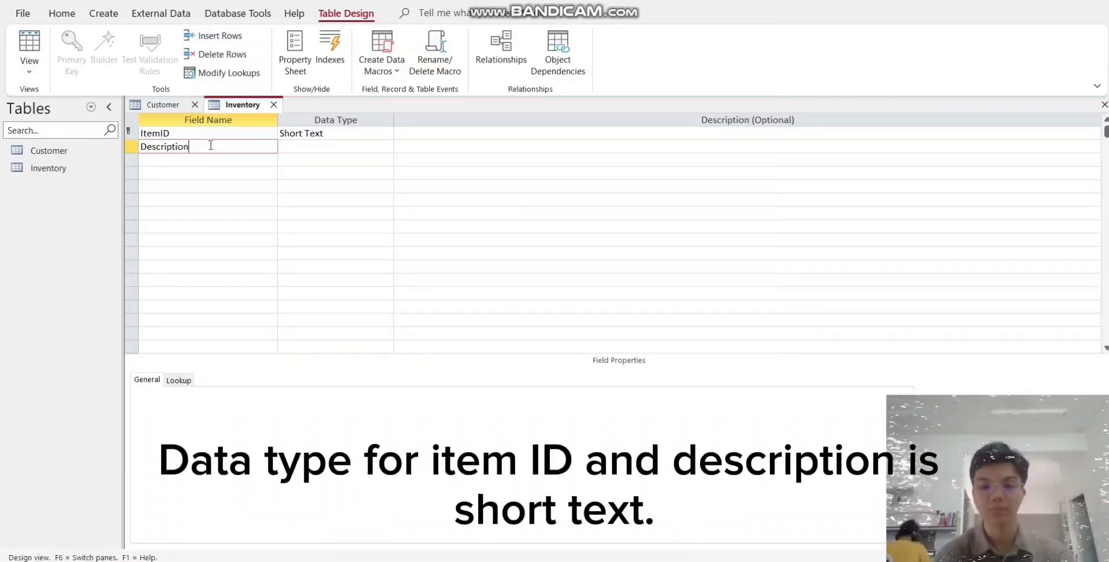
{"action": "key", "text": "Tab"}
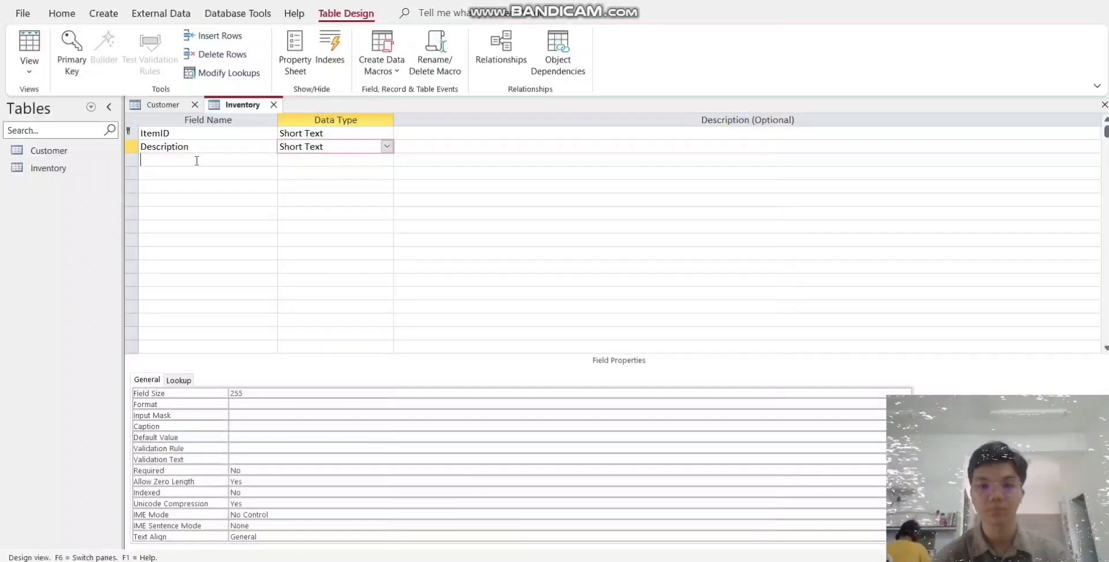
- Add a StdCost field to the Inventory table with the Currency data type
{"action": "left_click", "coordinate": [197, 160]}
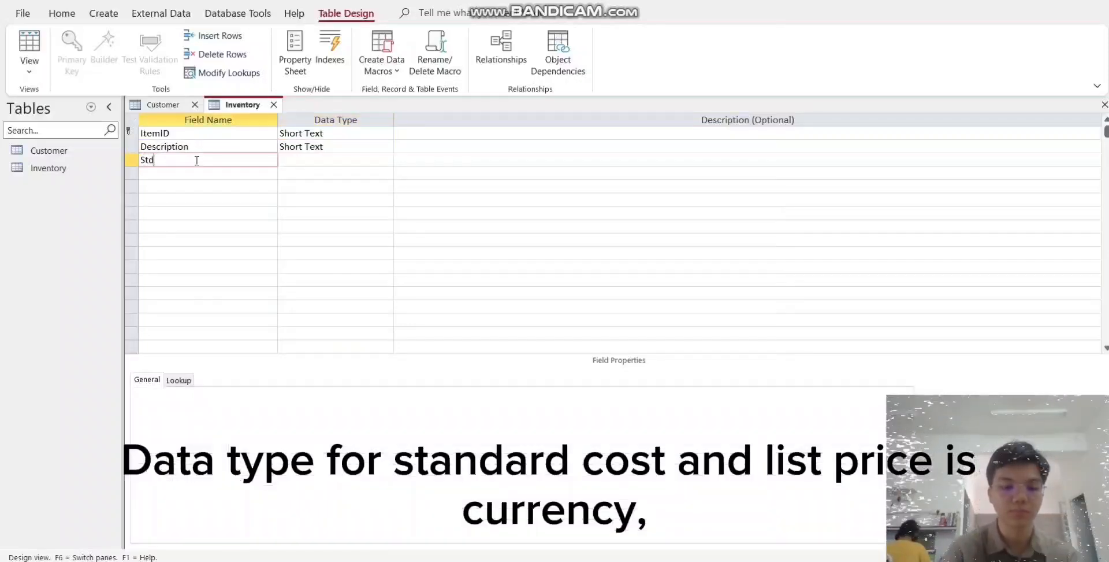
{"action": "type", "text": "StdCost"}
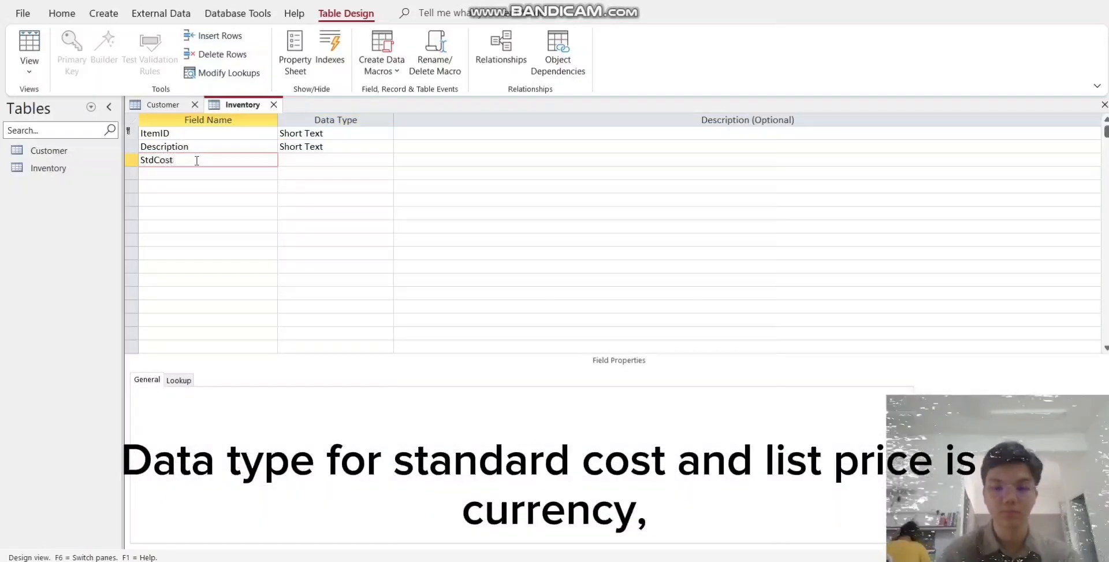
{"action": "key", "text": "Tab"}
{"action": "left_click", "coordinate": [387, 159]}
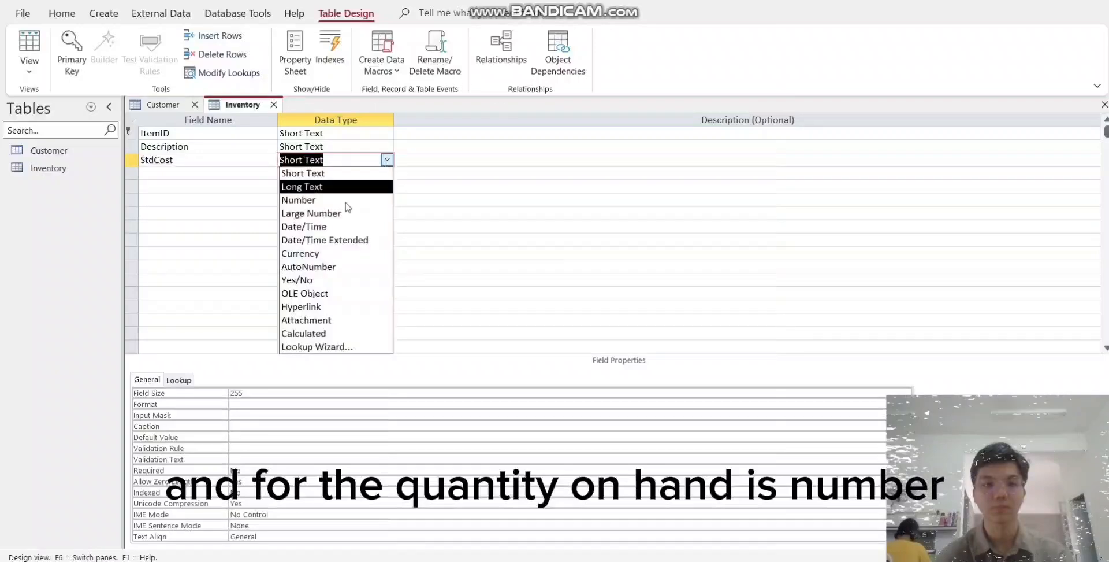
{"action": "left_click", "coordinate": [324, 254]}
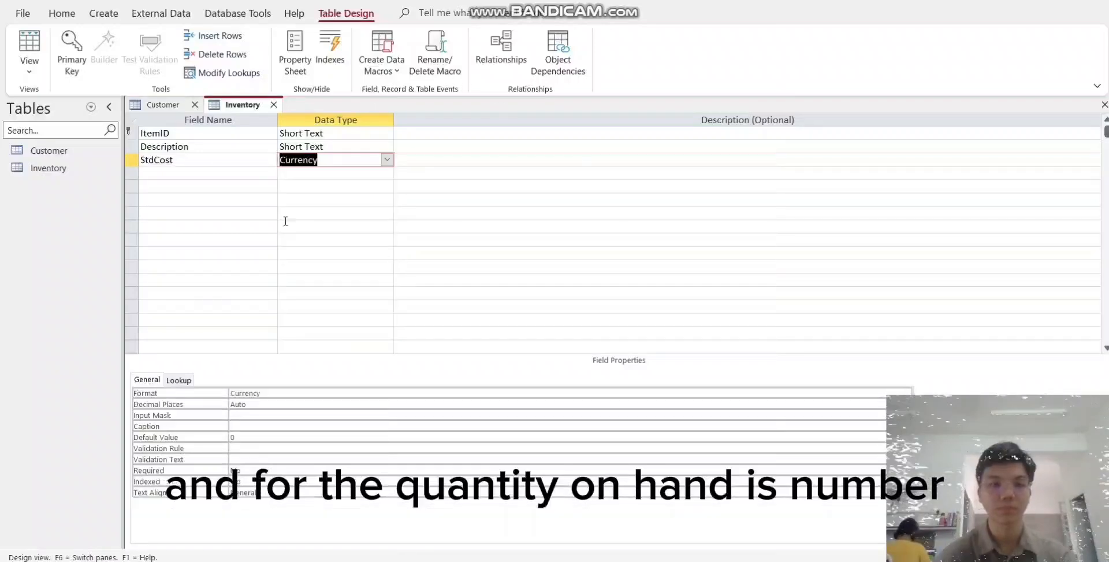
- Add a ListPrice field below StdCost and set its data type to Currency
{"action": "left_click", "coordinate": [222, 173]}
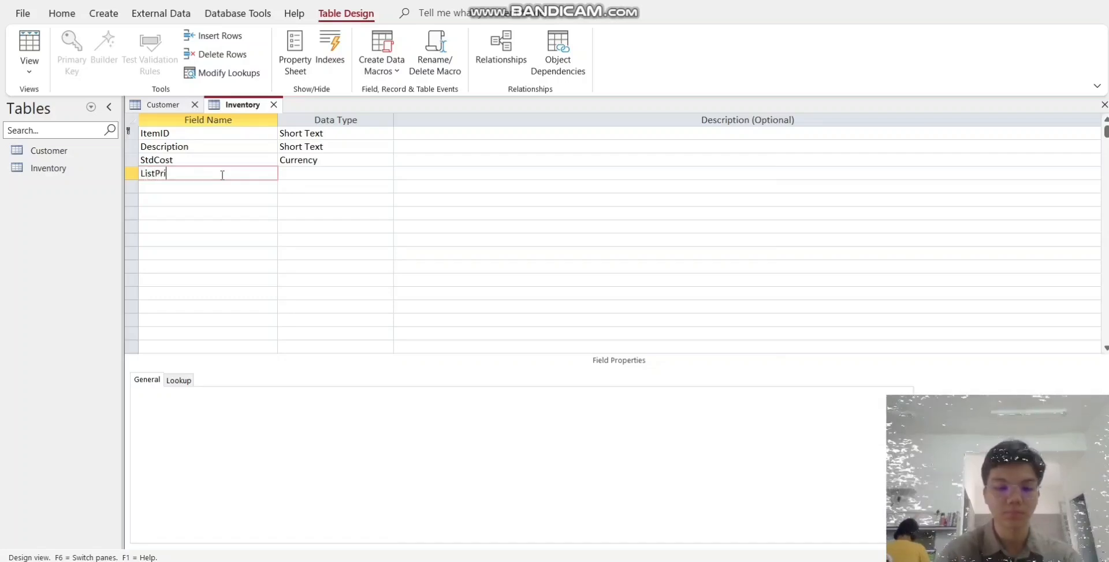
{"action": "key", "text": "Tab"}
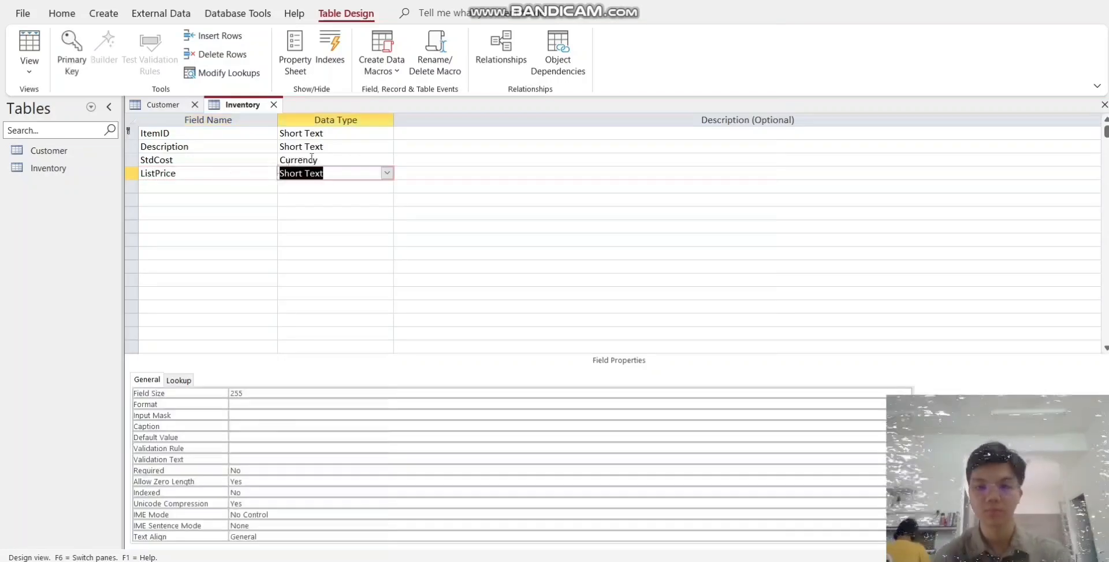
{"action": "left_click", "coordinate": [386, 172]}
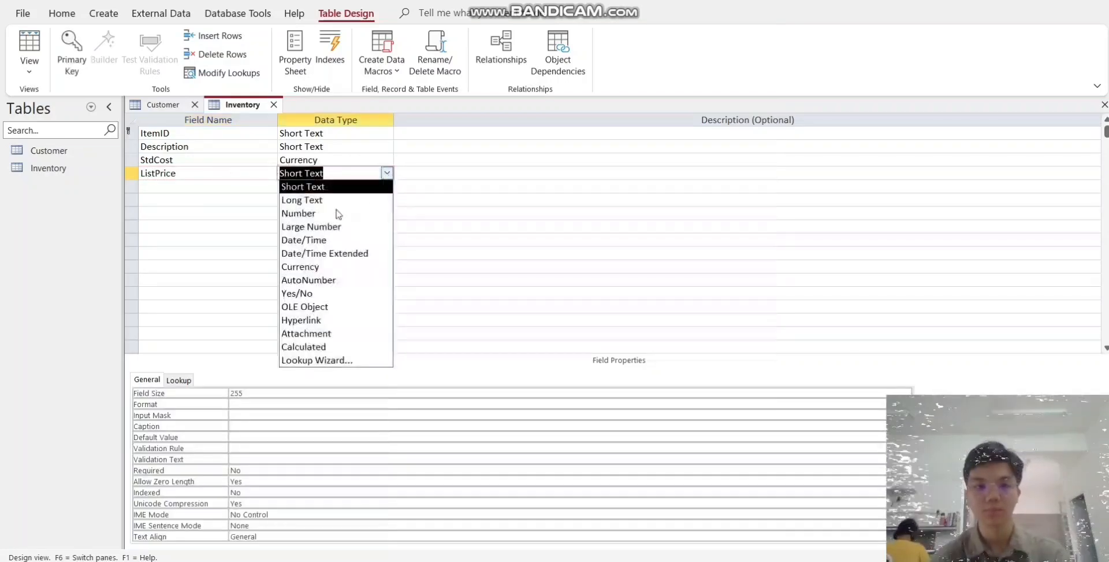
{"action": "left_click", "coordinate": [307, 267]}
- Add a QuantityOnHand field to the Inventory table with the Number data type
{"action": "left_click", "coordinate": [214, 186]}
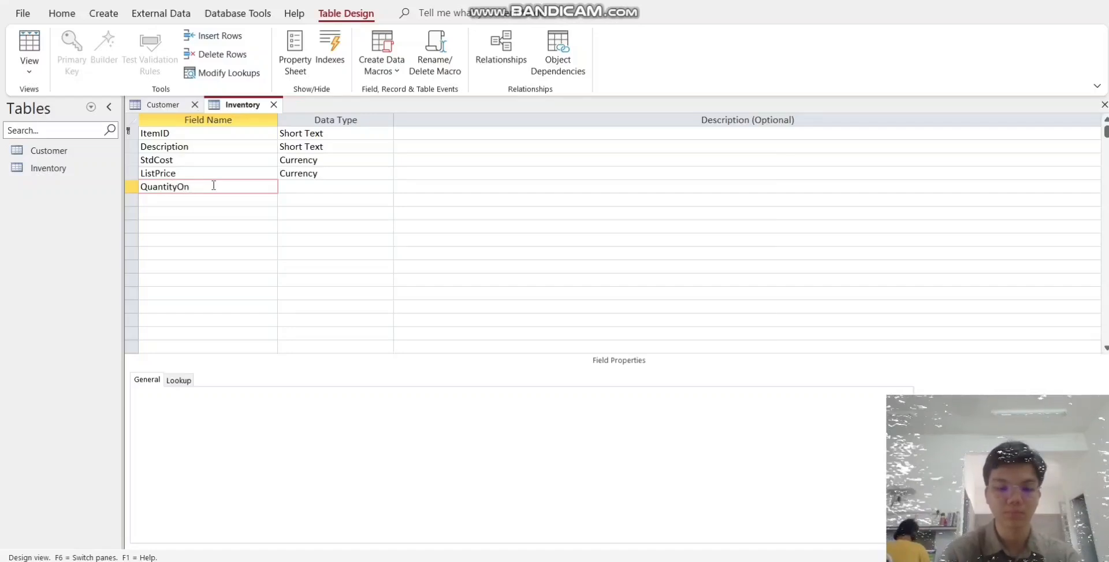
{"action": "type", "text": "QuantityOnHand"}
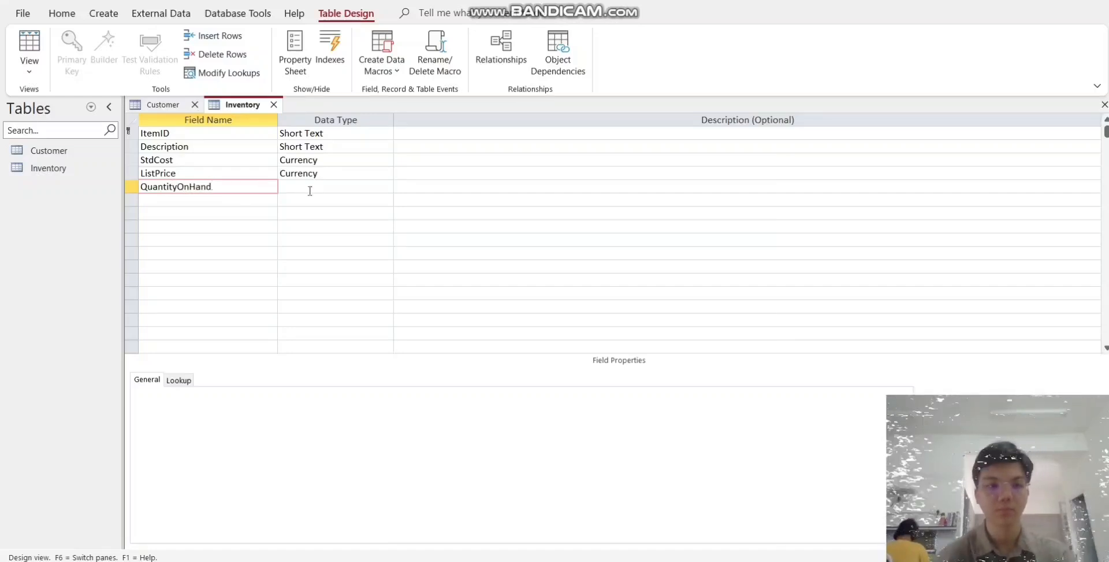
{"action": "left_click", "coordinate": [321, 186]}
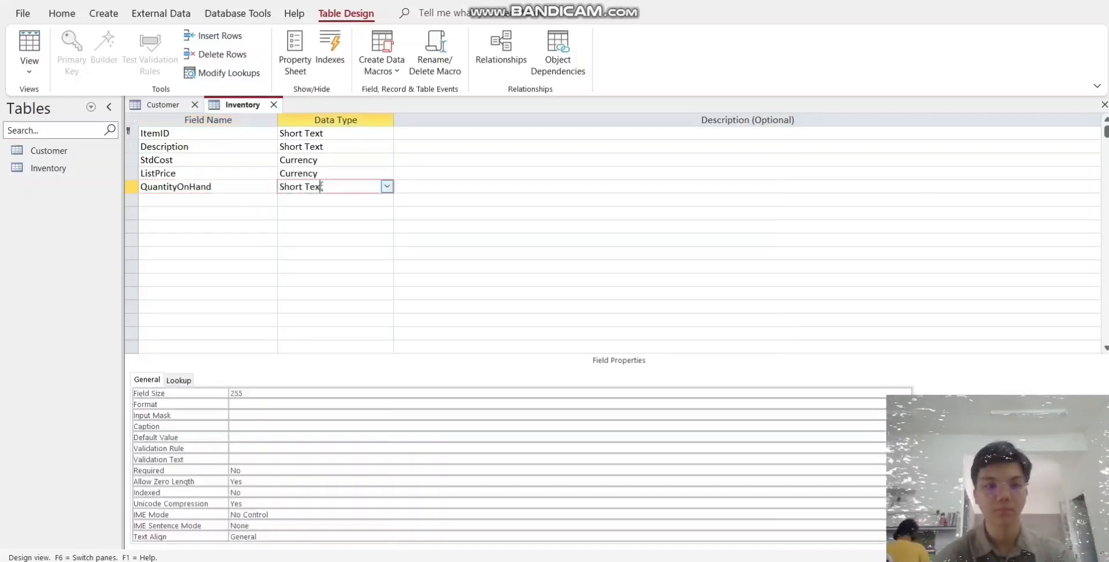
{"action": "left_click", "coordinate": [387, 186]}
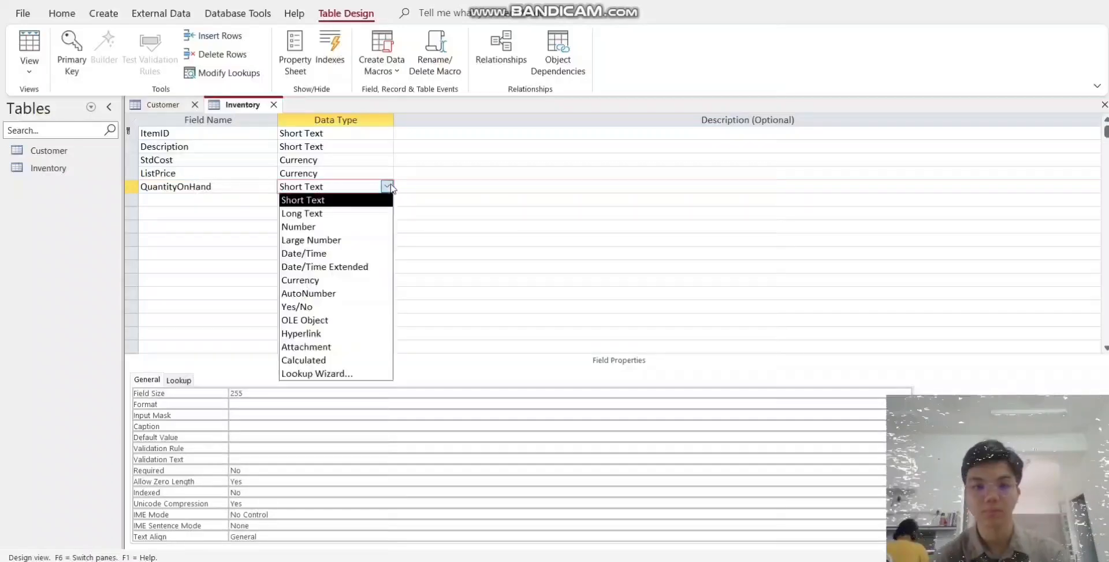
{"action": "left_click", "coordinate": [320, 226]}
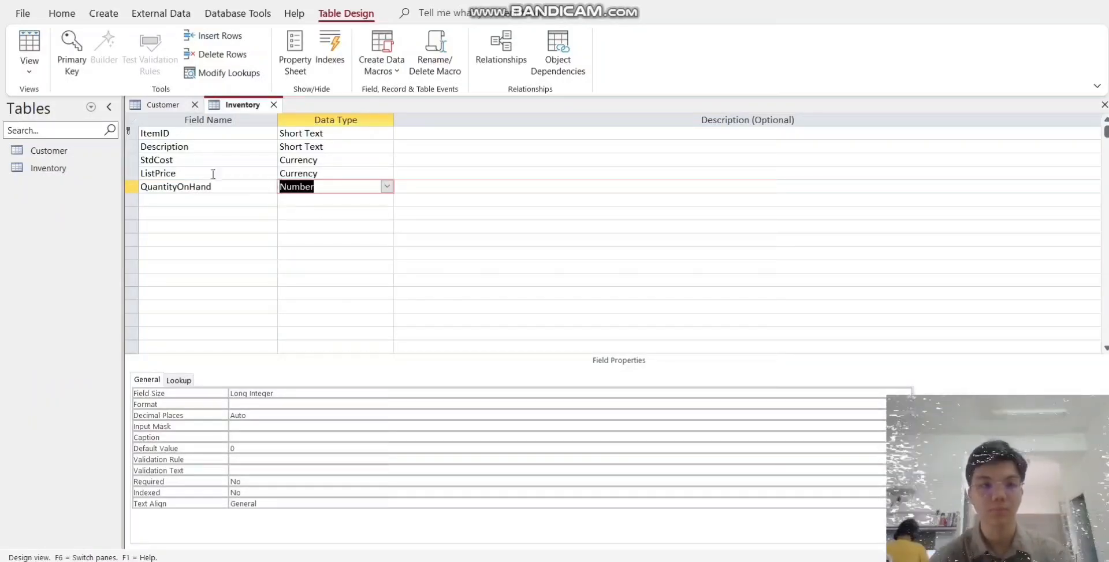
- Save the Inventory table design and switch it to Datasheet View
{"action": "left_click", "coordinate": [30, 68]}
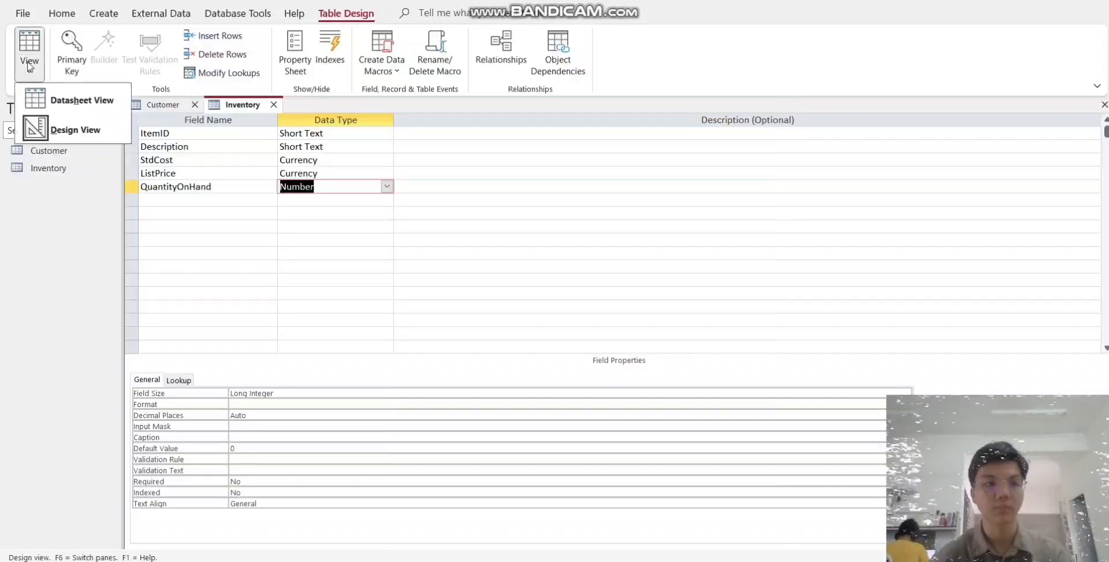
{"action": "left_click", "coordinate": [88, 108]}
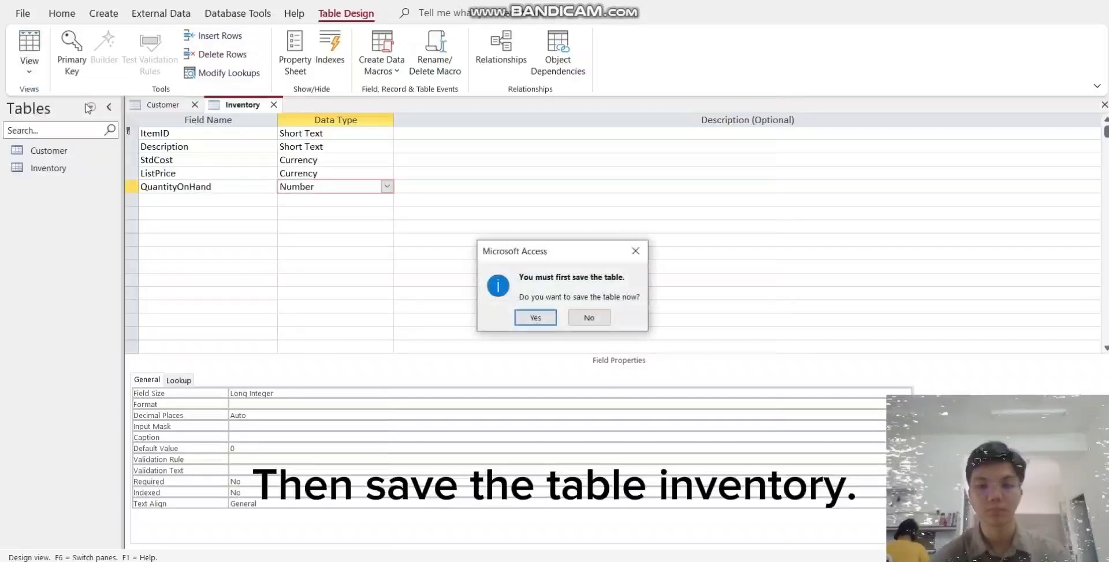
{"action": "left_click", "coordinate": [537, 316]}
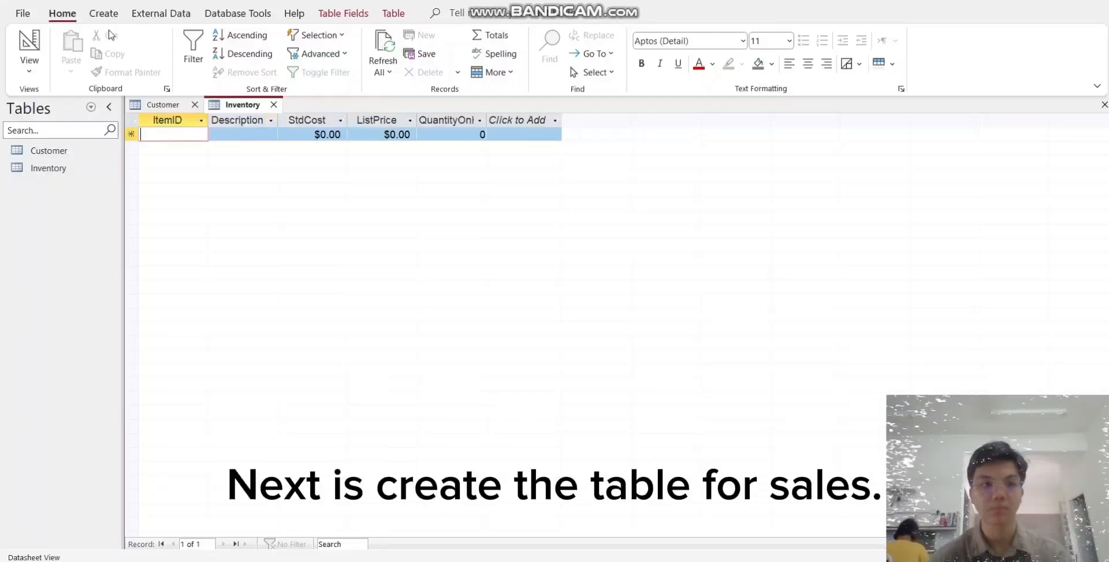
- Create a new table, switch it to Design View and save it with the name Sales
{"action": "left_click", "coordinate": [104, 14]}
{"action": "left_click", "coordinate": [91, 63]}
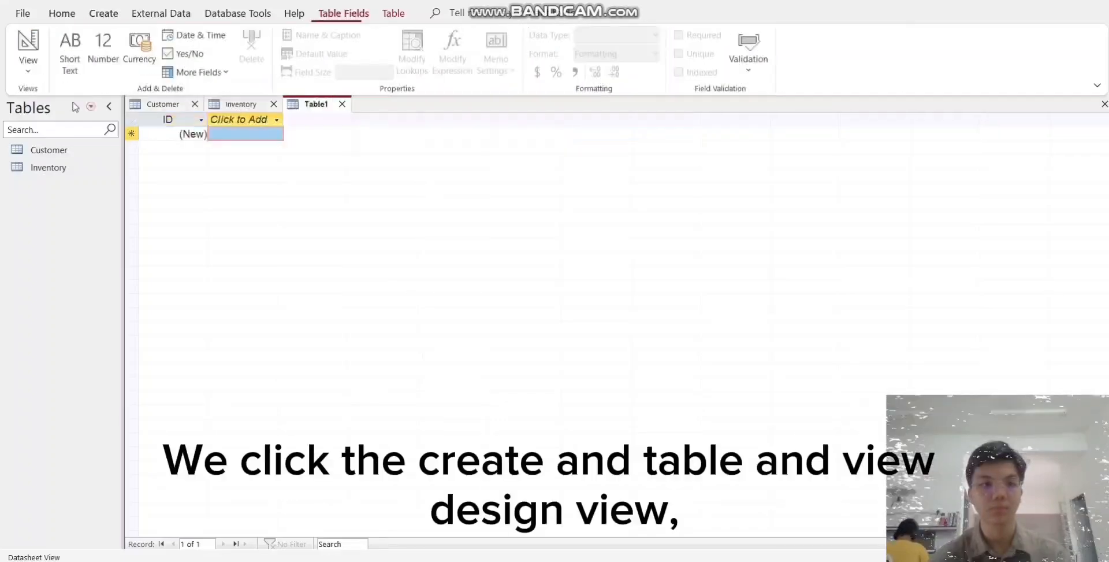
{"action": "left_click", "coordinate": [30, 70]}
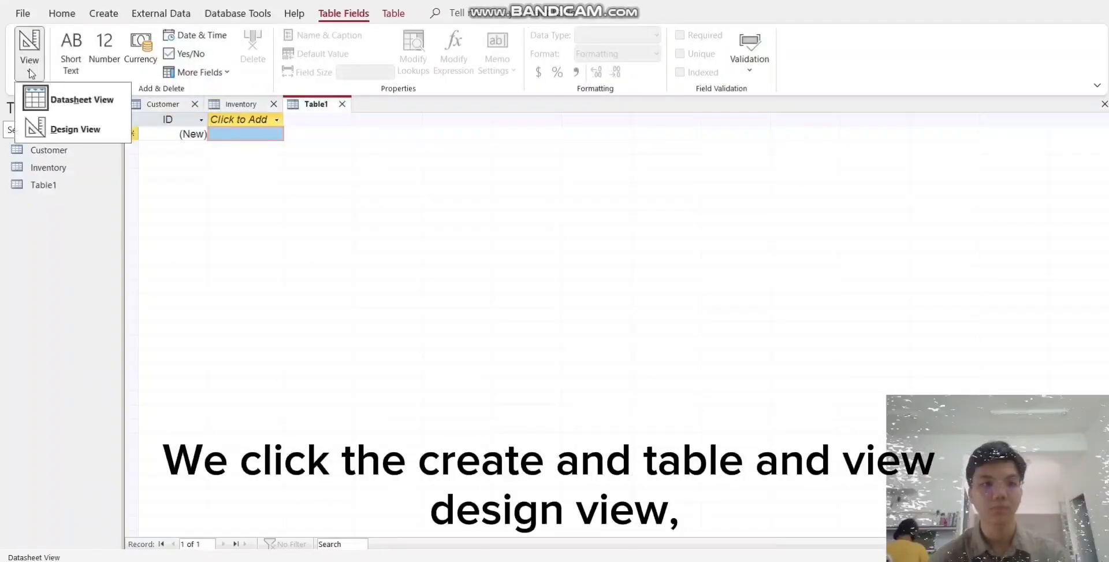
{"action": "left_click", "coordinate": [69, 129]}
{"action": "type", "text": "Sales"}
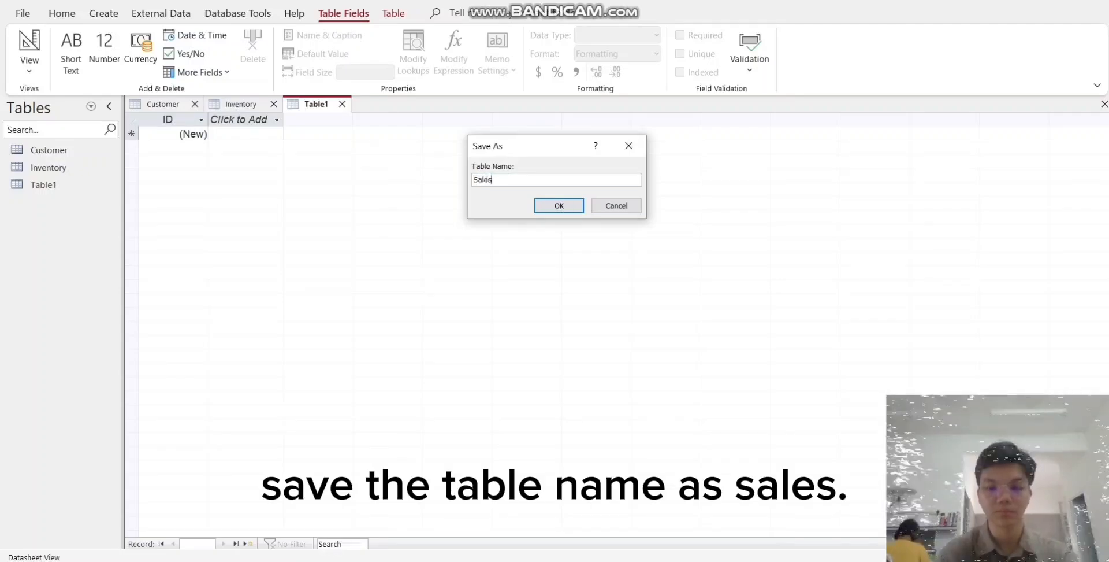
{"action": "key", "text": "Return"}
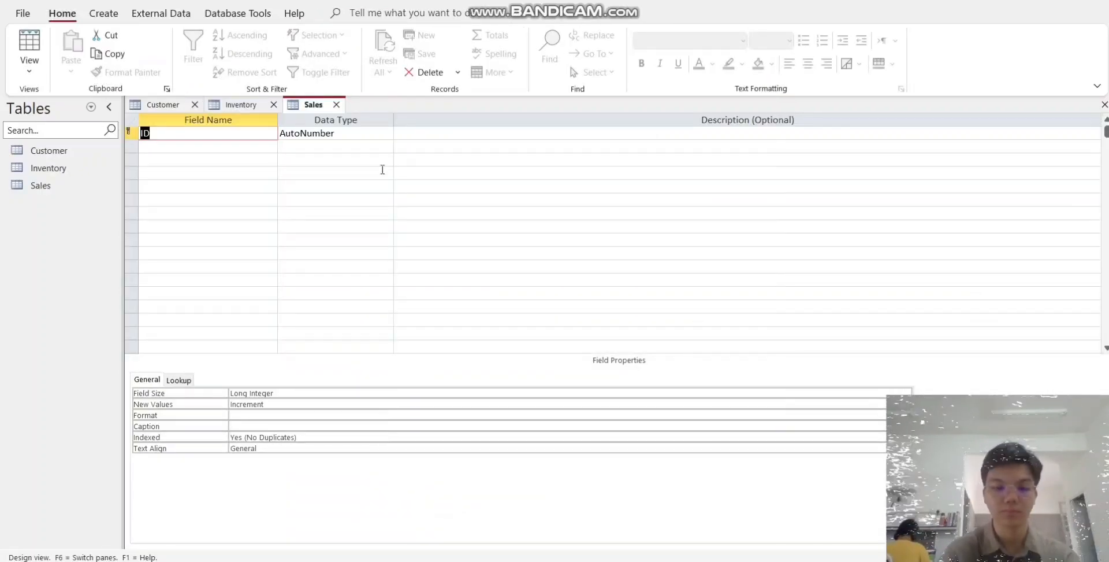
- Rename the Sales table's primary key field to Invoice and set its data type to Short Text
{"action": "type", "text": "Invoic"}
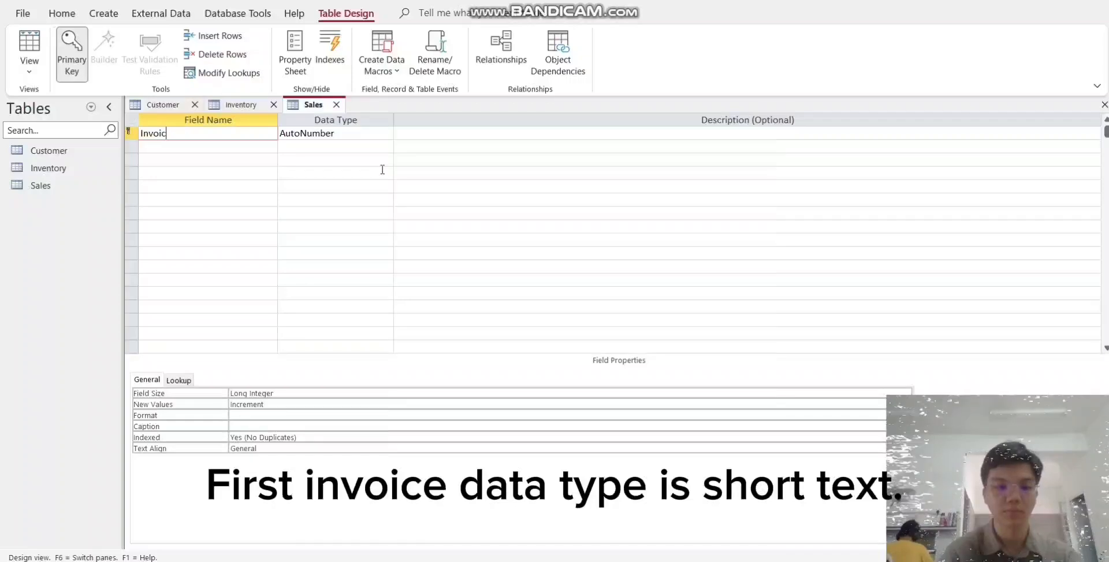
{"action": "type", "text": "e"}
{"action": "left_click", "coordinate": [370, 131]}
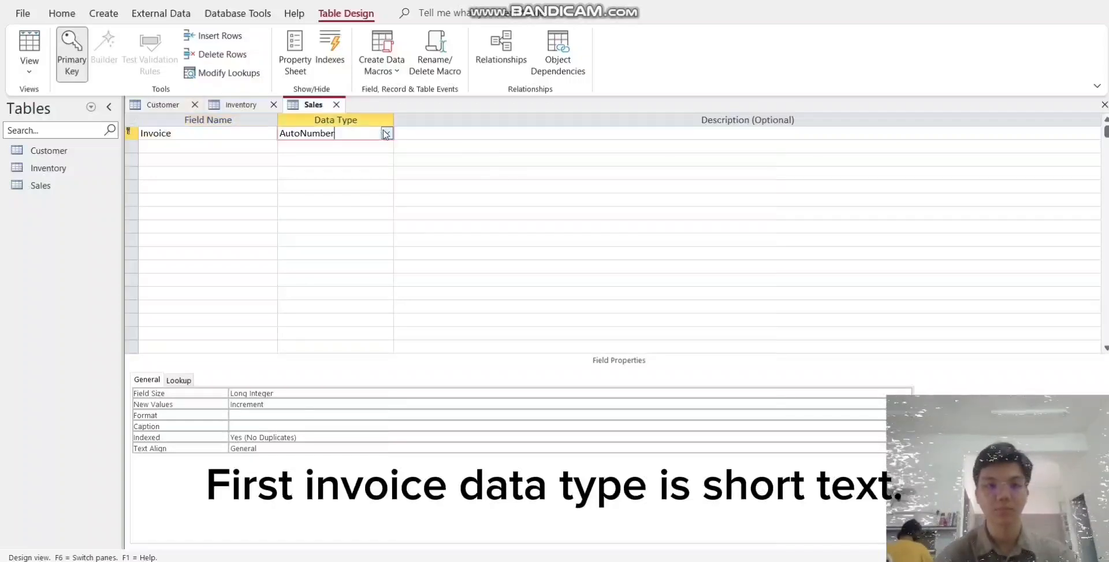
{"action": "left_click", "coordinate": [386, 133]}
{"action": "left_click", "coordinate": [336, 147]}
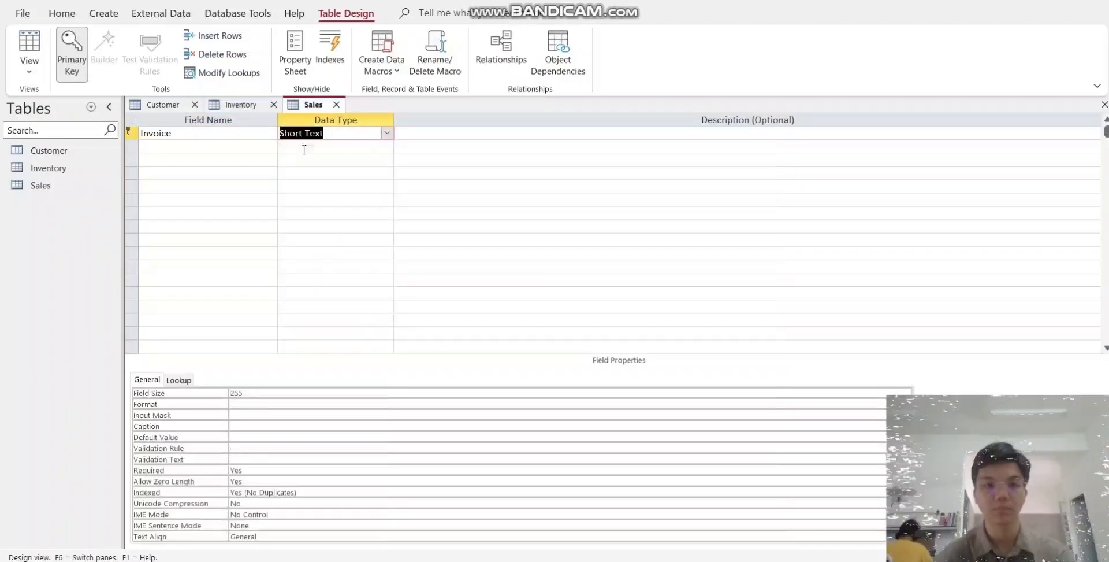
- Add a SaleDate field below Invoice in the Sales table with the Date/Time data type
{"action": "left_click", "coordinate": [253, 147]}
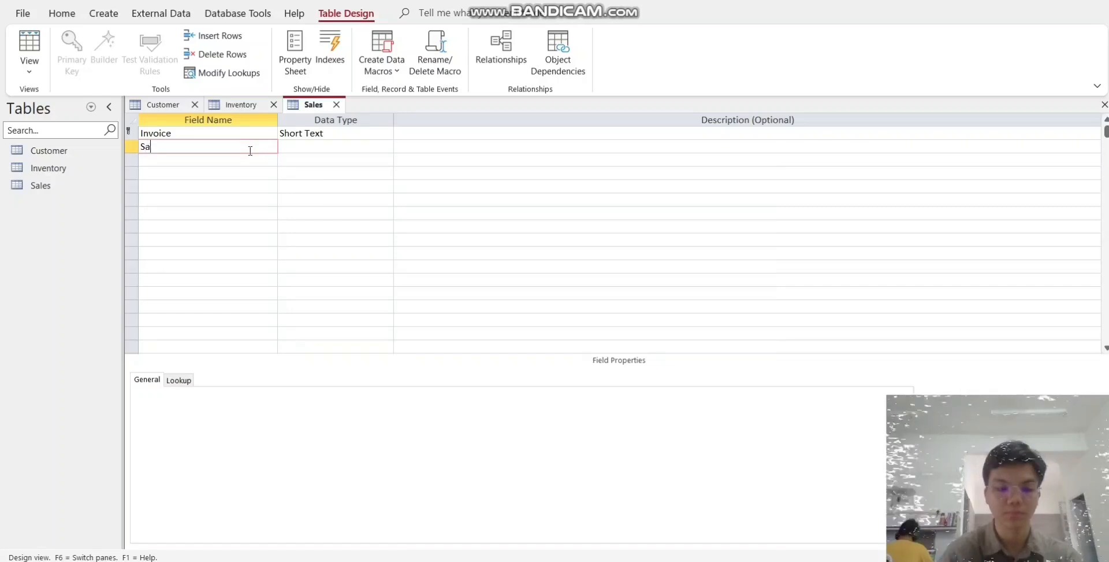
{"action": "type", "text": "SaleDat"}
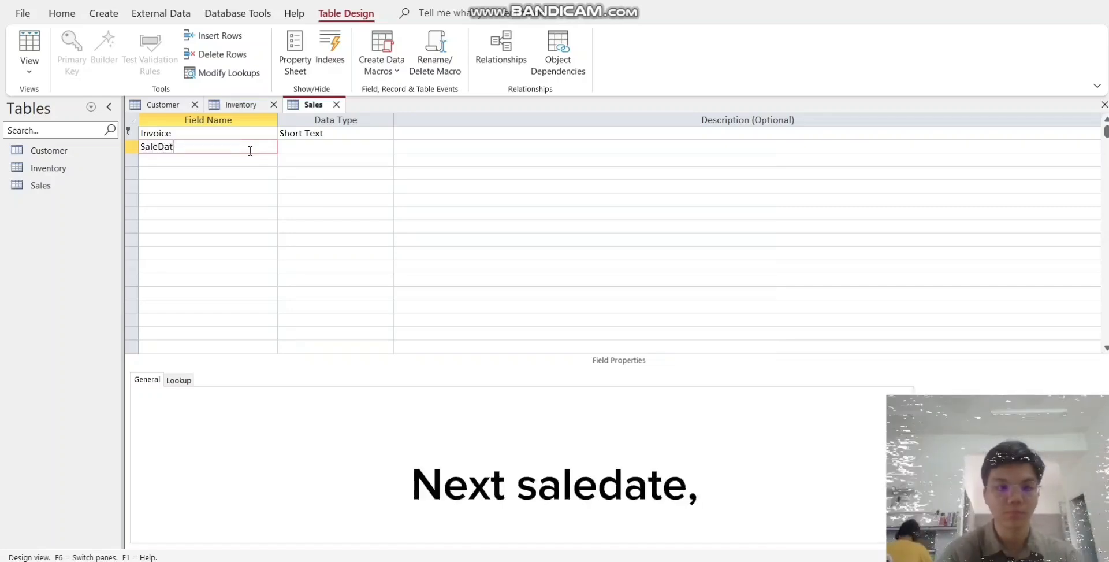
{"action": "type", "text": "e"}
{"action": "key", "text": "Tab"}
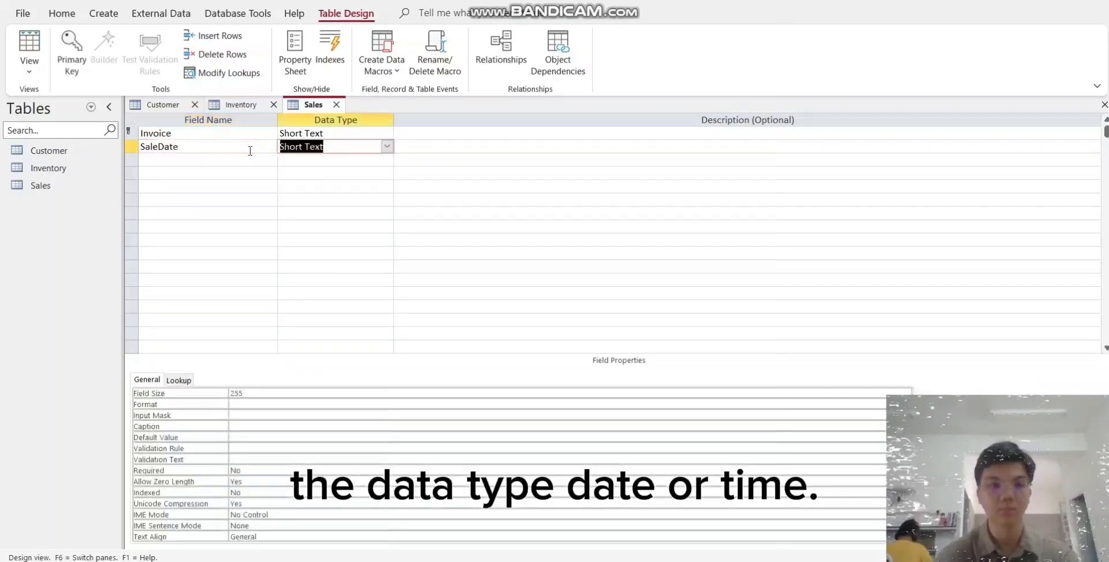
{"action": "left_click", "coordinate": [386, 146]}
{"action": "left_click", "coordinate": [309, 212]}
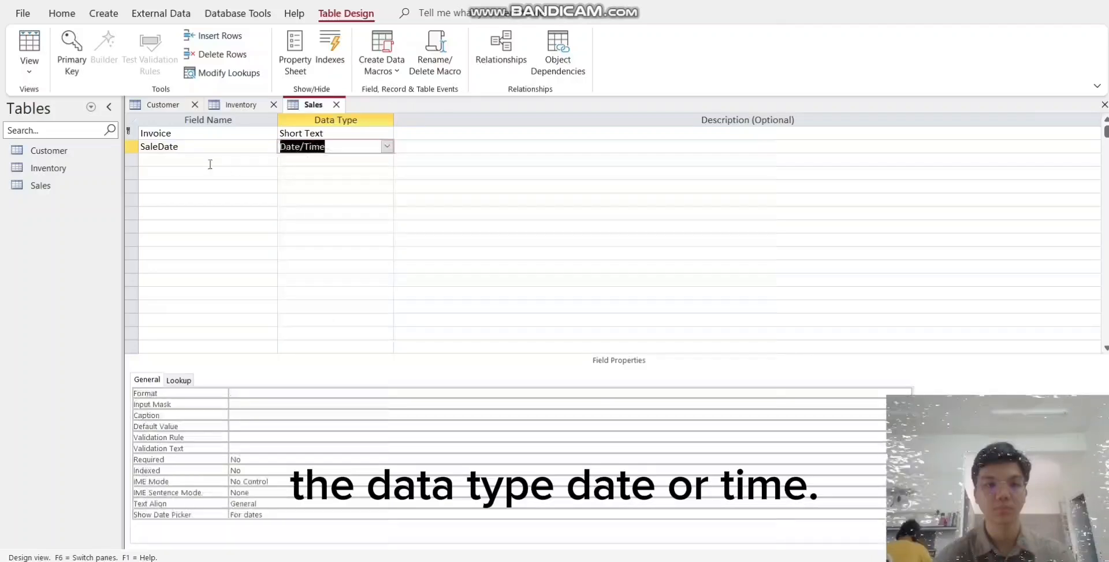
- Add SalesPerson and CustomerID fields to the Sales table, both with the Short Text data type
{"action": "left_click", "coordinate": [212, 160]}
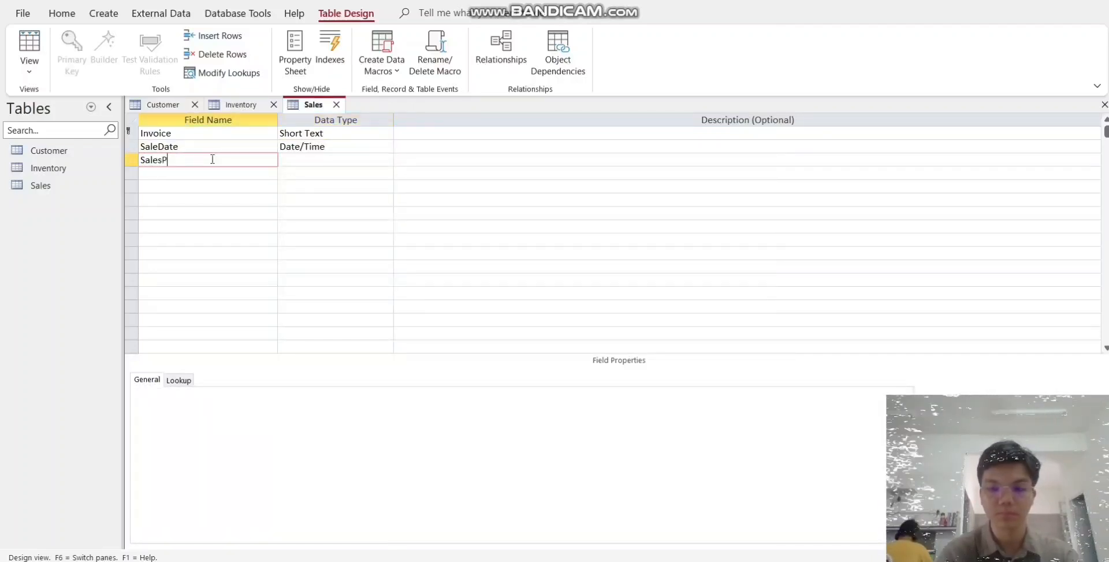
{"action": "type", "text": "SalesPerson"}
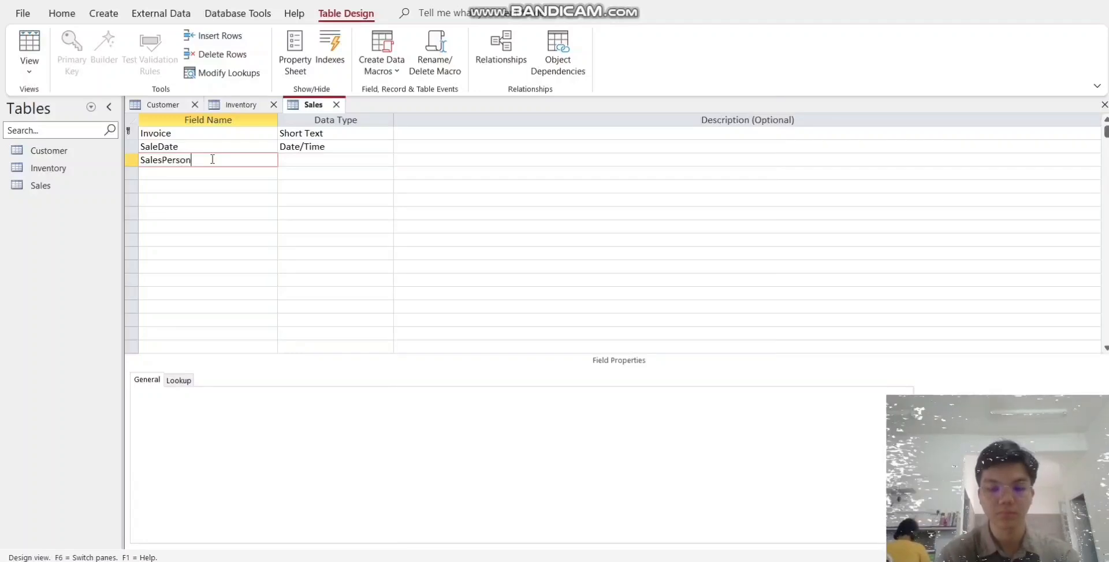
{"action": "key", "text": "Tab"}
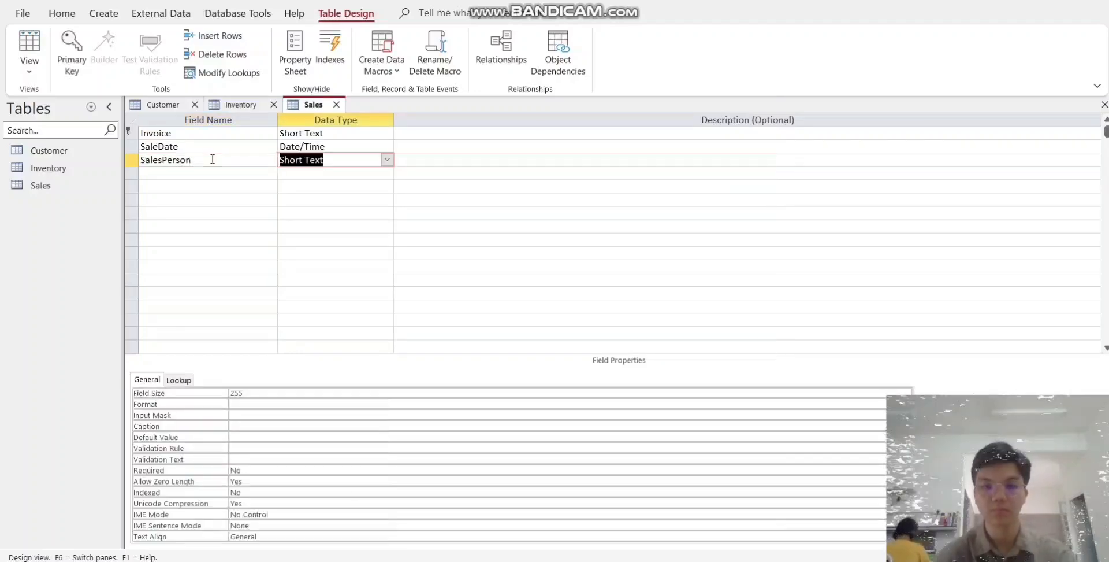
{"action": "left_click", "coordinate": [196, 173]}
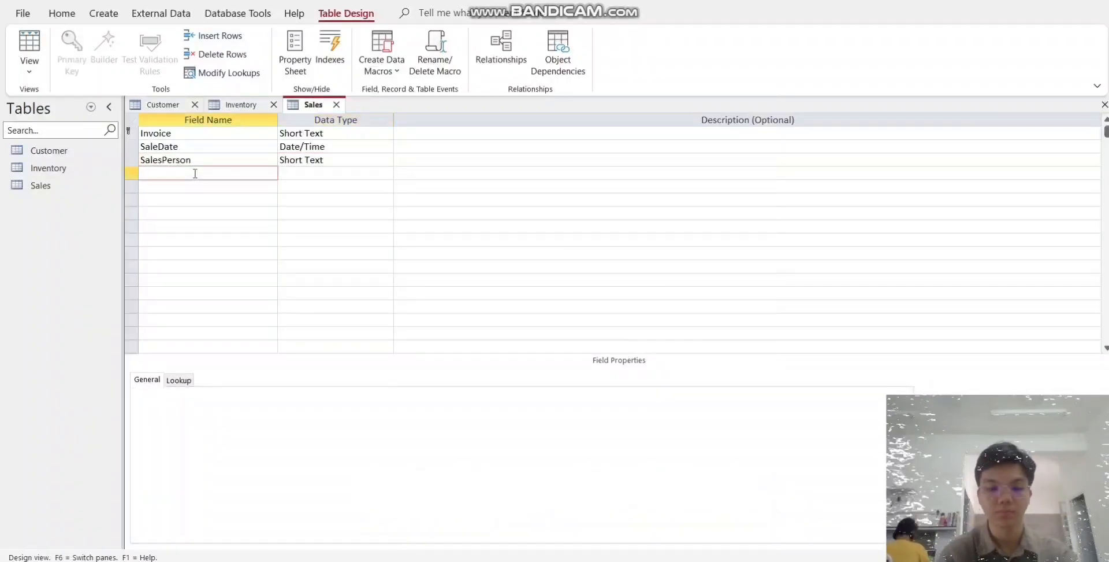
{"action": "type", "text": "CustomerID"}
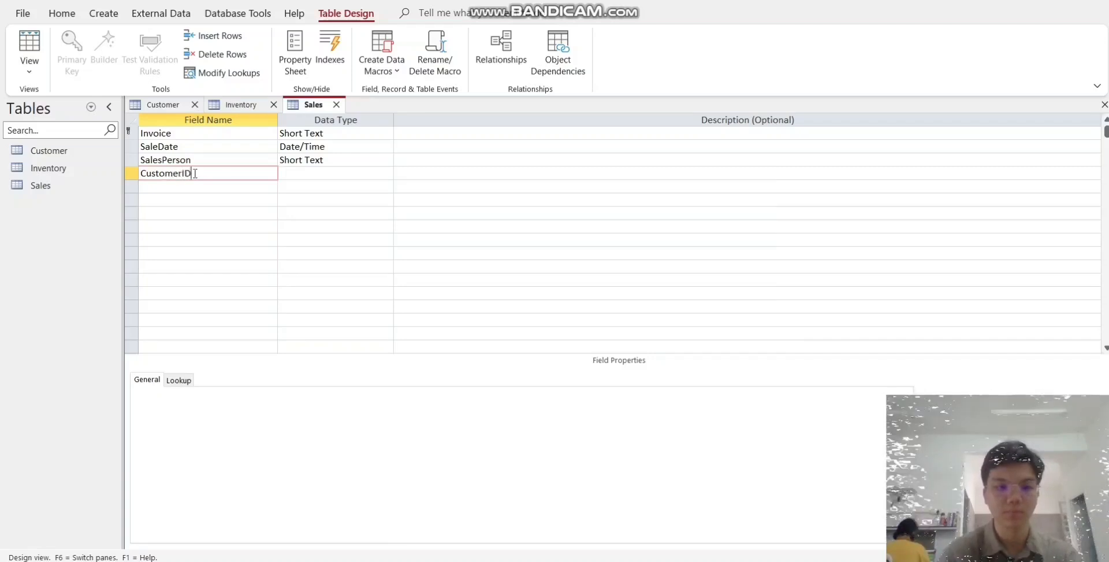
{"action": "key", "text": "Tab"}
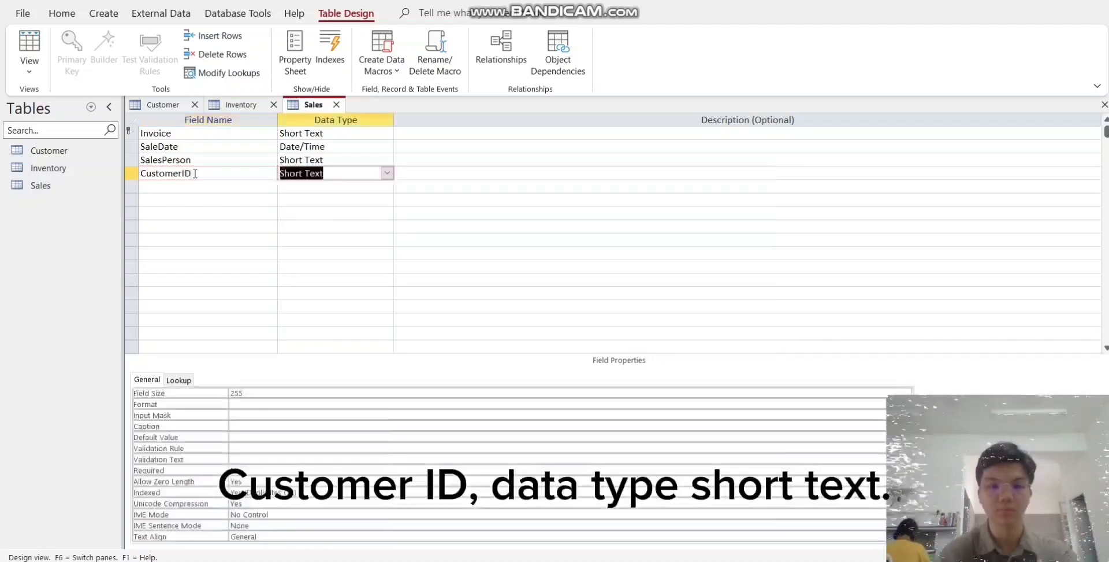
- Add an Amount field below CustomerID in the Sales table and set its data type to Currency
{"action": "left_click", "coordinate": [194, 186]}
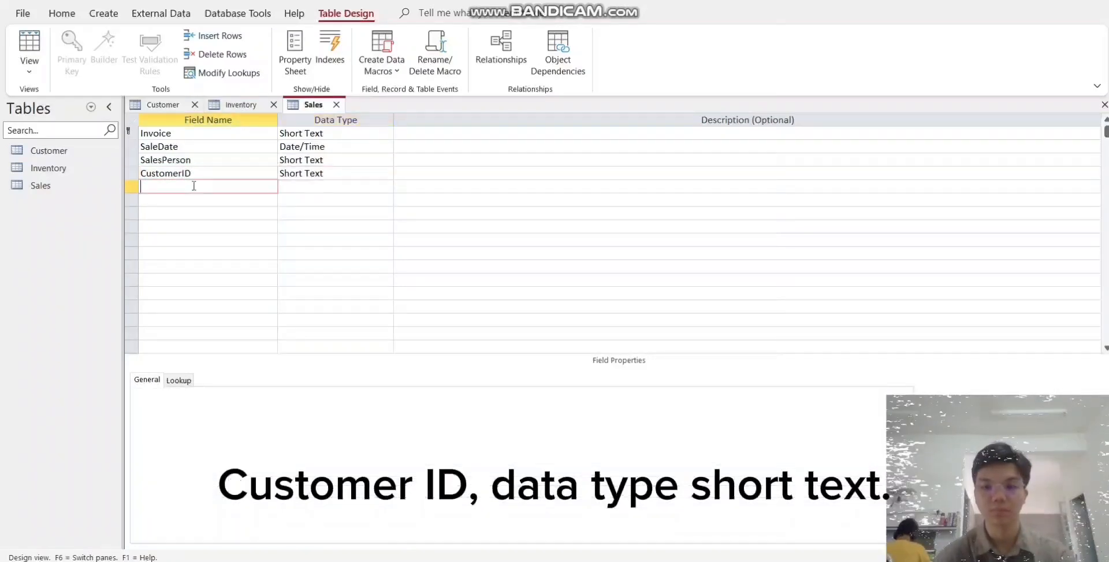
{"action": "type", "text": "Amo"}
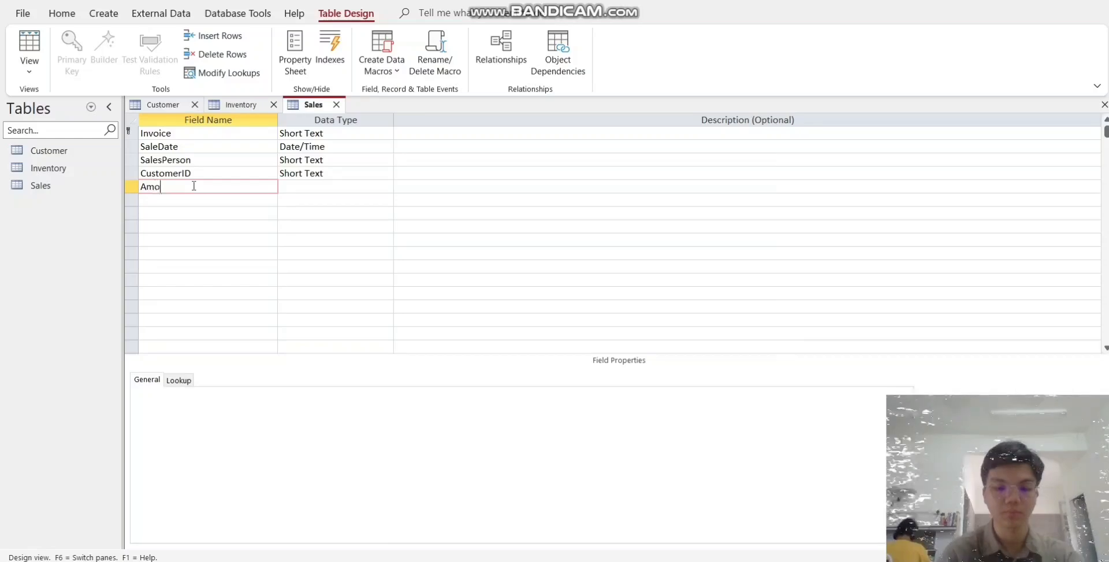
{"action": "type", "text": "unt"}
{"action": "key", "text": "Tab"}
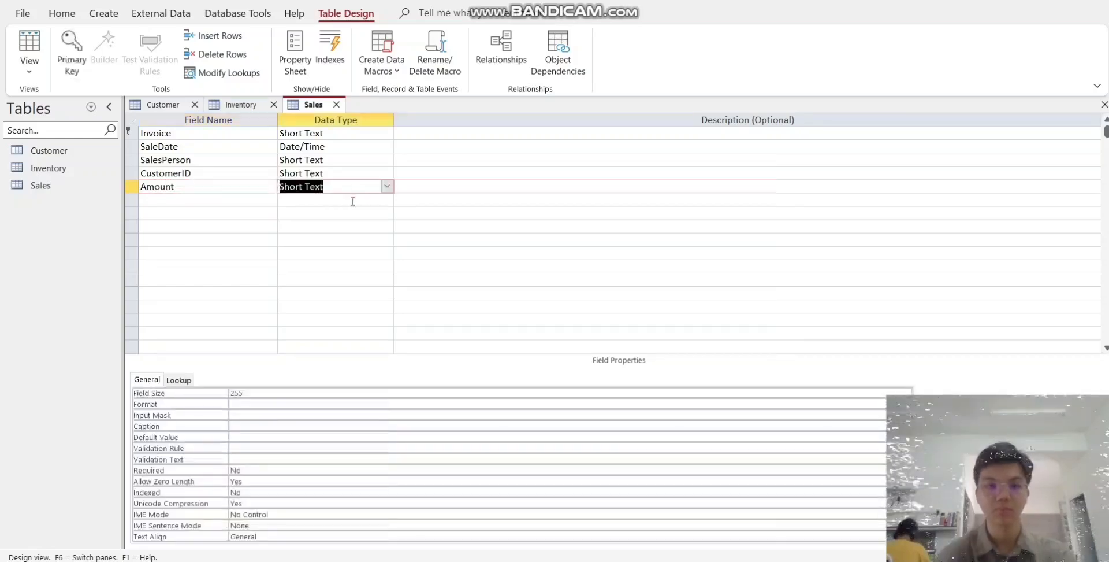
{"action": "left_click", "coordinate": [387, 186]}
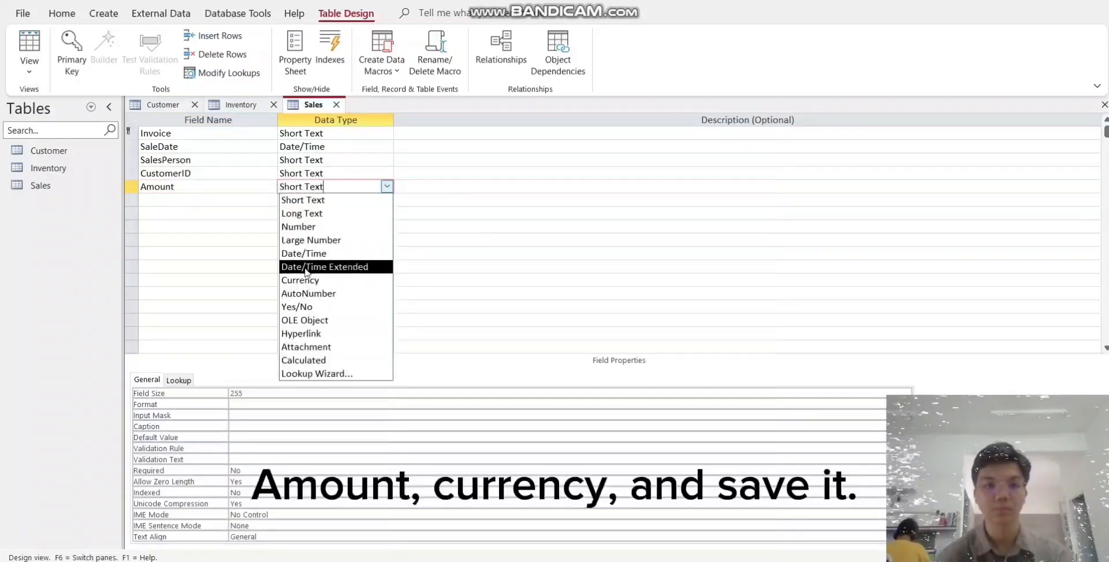
{"action": "left_click", "coordinate": [303, 279]}
- Save the Sales table design and switch it to Datasheet View
{"action": "left_click", "coordinate": [30, 70]}
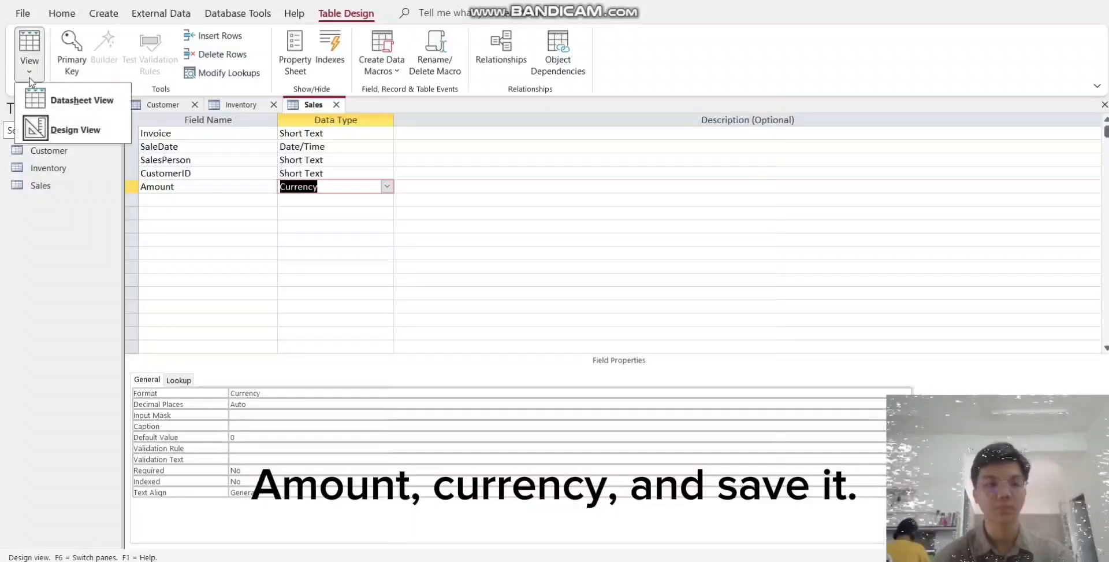
{"action": "left_click", "coordinate": [64, 107]}
{"action": "left_click", "coordinate": [540, 317]}
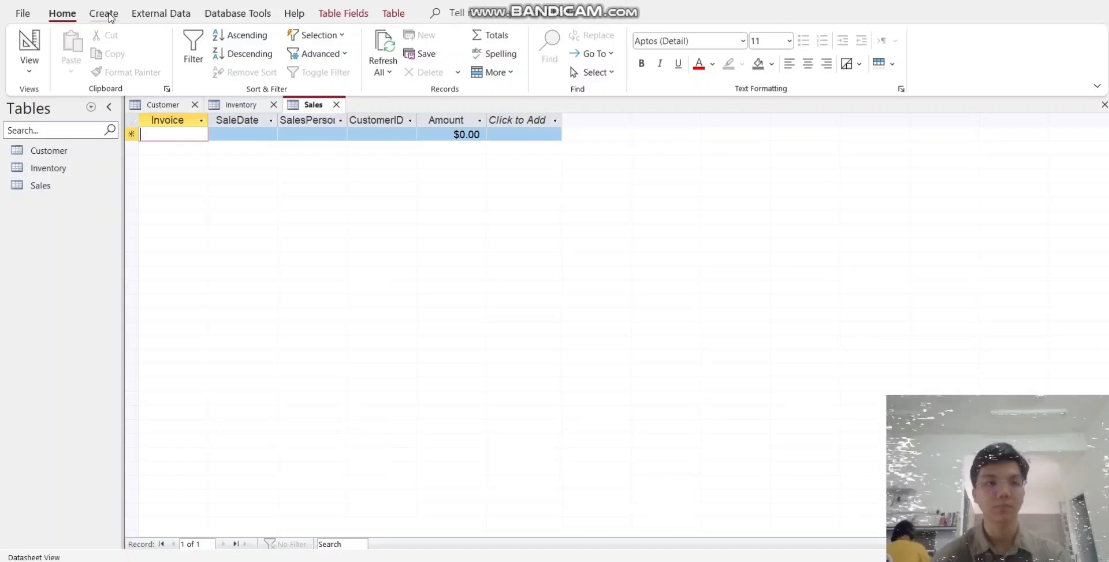
- Create another table, switch it to Design View and save it with the name Sales Inventory
{"action": "left_click", "coordinate": [109, 16]}
{"action": "left_click", "coordinate": [92, 46]}
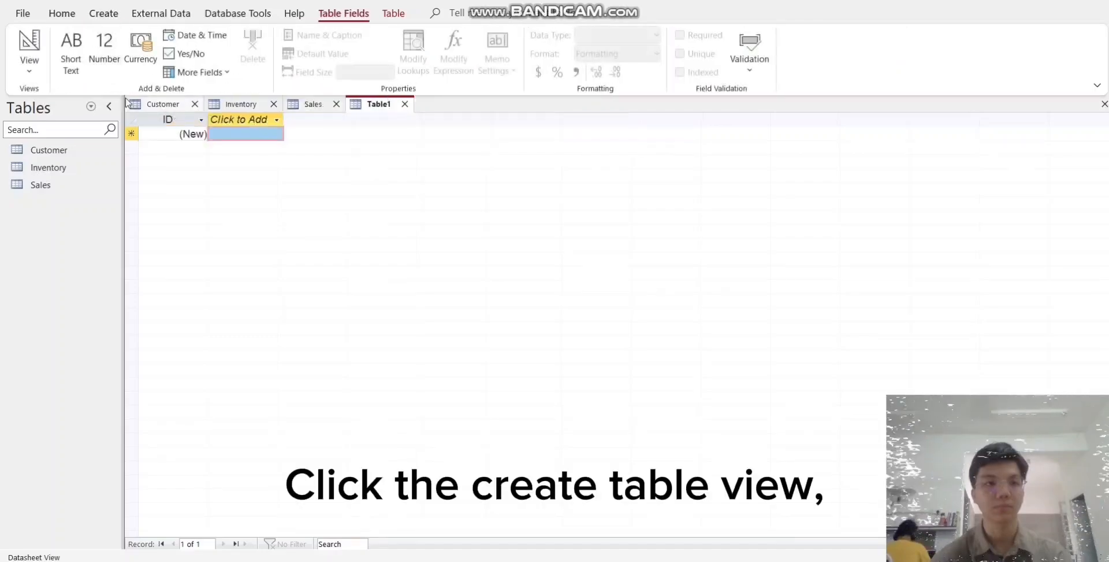
{"action": "left_click", "coordinate": [29, 68]}
{"action": "left_click", "coordinate": [73, 126]}
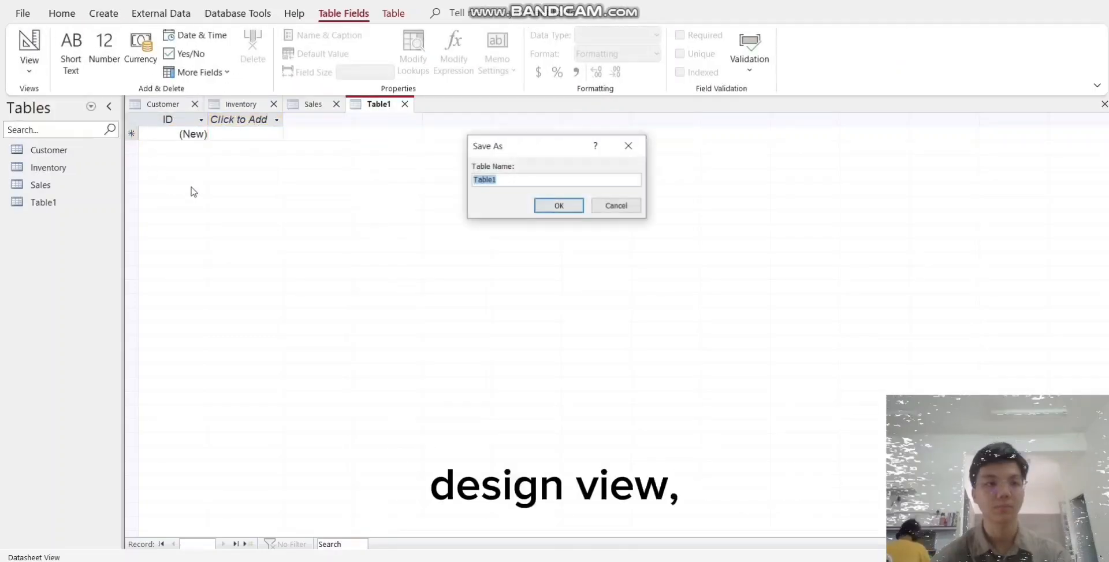
{"action": "type", "text": "S"}
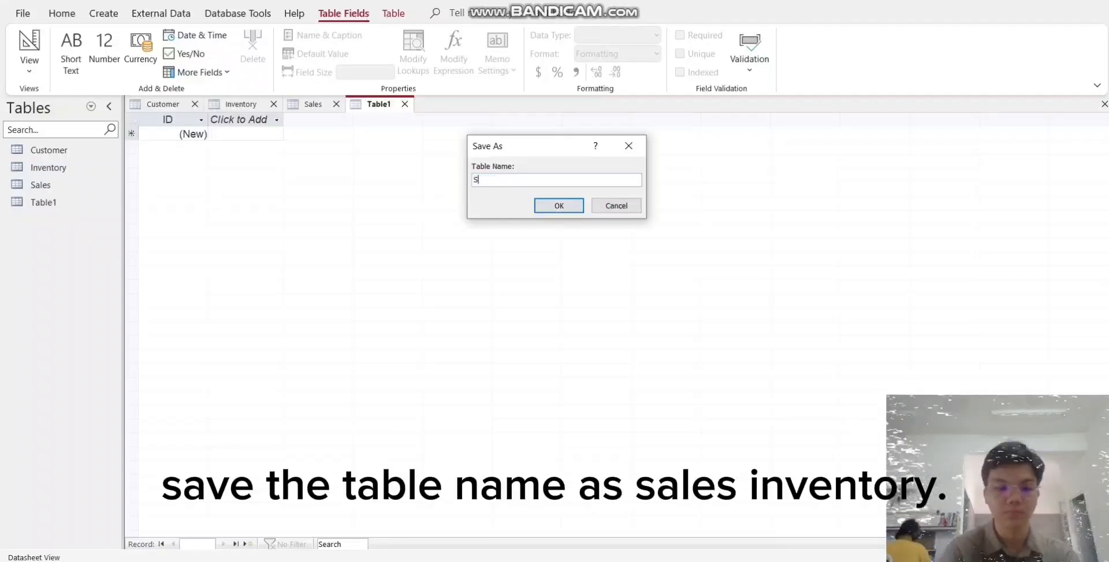
{"action": "type", "text": "ales Inventory"}
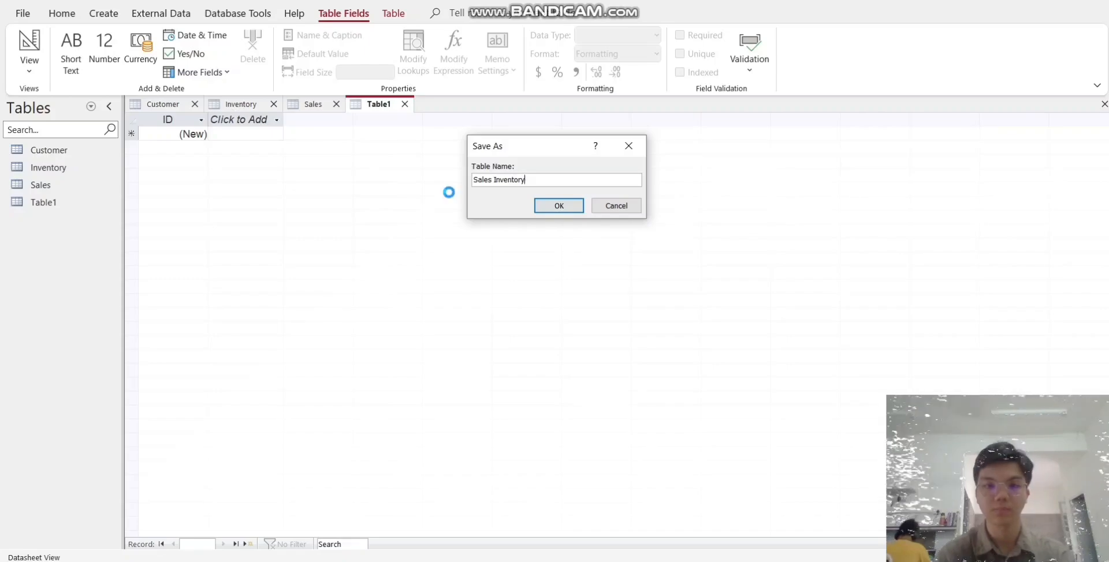
{"action": "key", "text": "Return"}
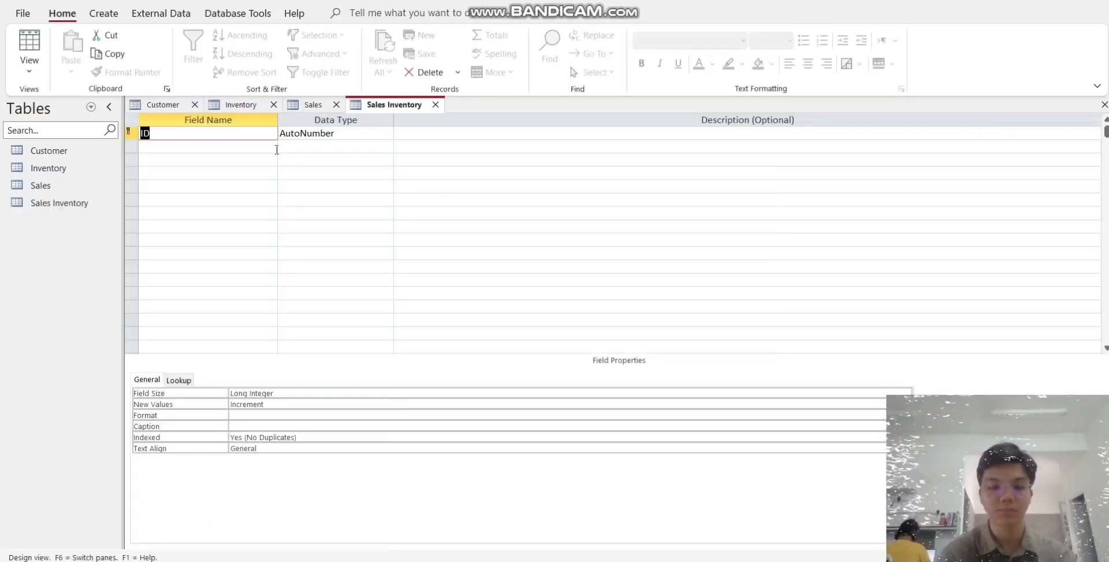
- Rename the Sales Inventory table's primary key field to Invoice and set its data type to Short Text
{"action": "type", "text": "Invou"}
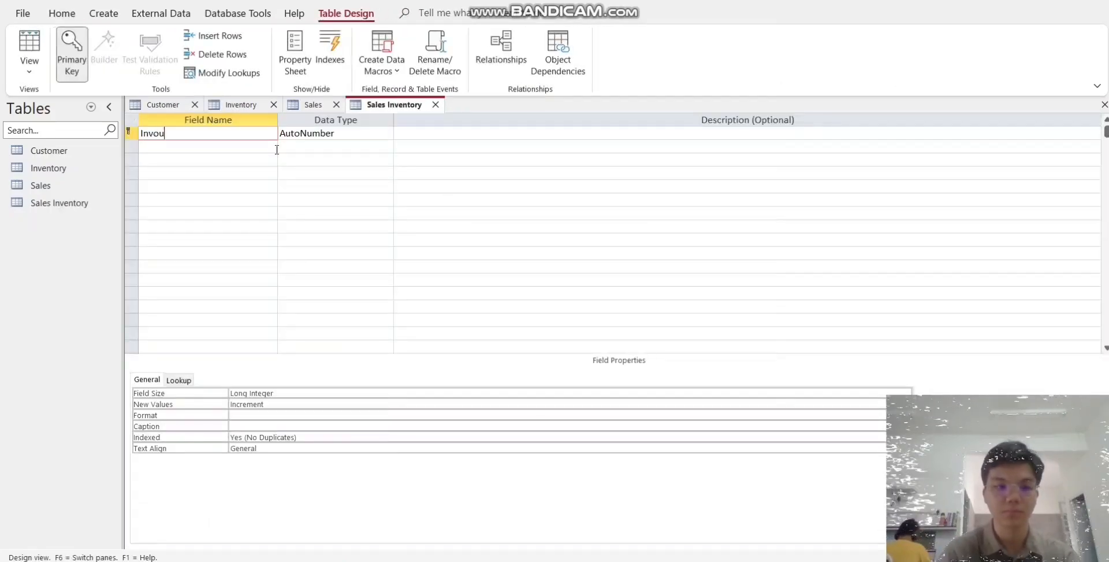
{"action": "key", "text": "BackSpace"}
{"action": "type", "text": "ice"}
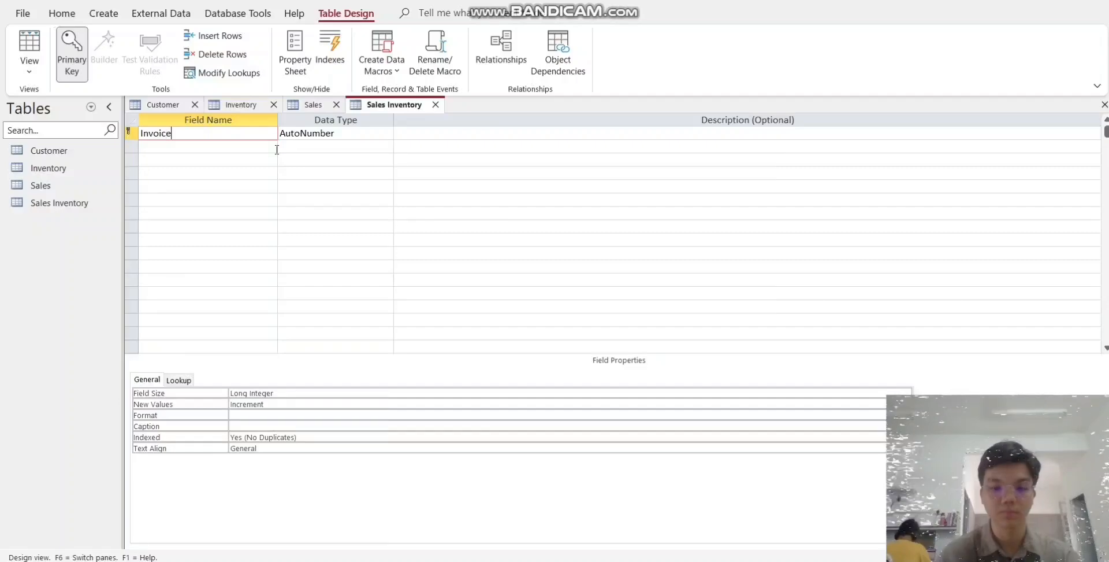
{"action": "key", "text": "Tab"}
{"action": "left_click", "coordinate": [388, 133]}
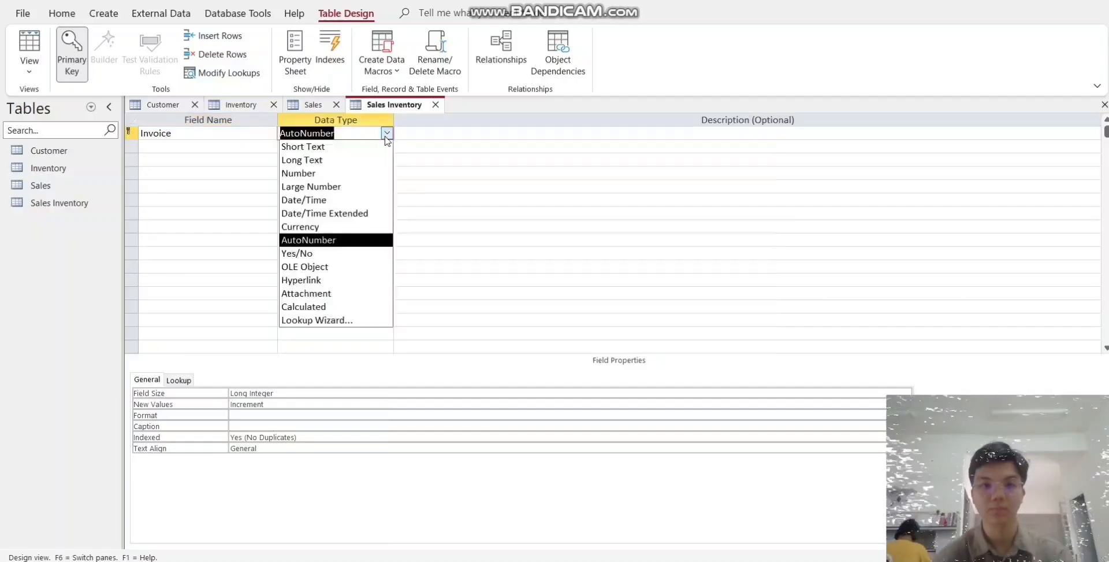
{"action": "left_click", "coordinate": [335, 146]}
- Add an ItemID field below Invoice in the Sales Inventory table with the Short Text data type
{"action": "left_click", "coordinate": [221, 147]}
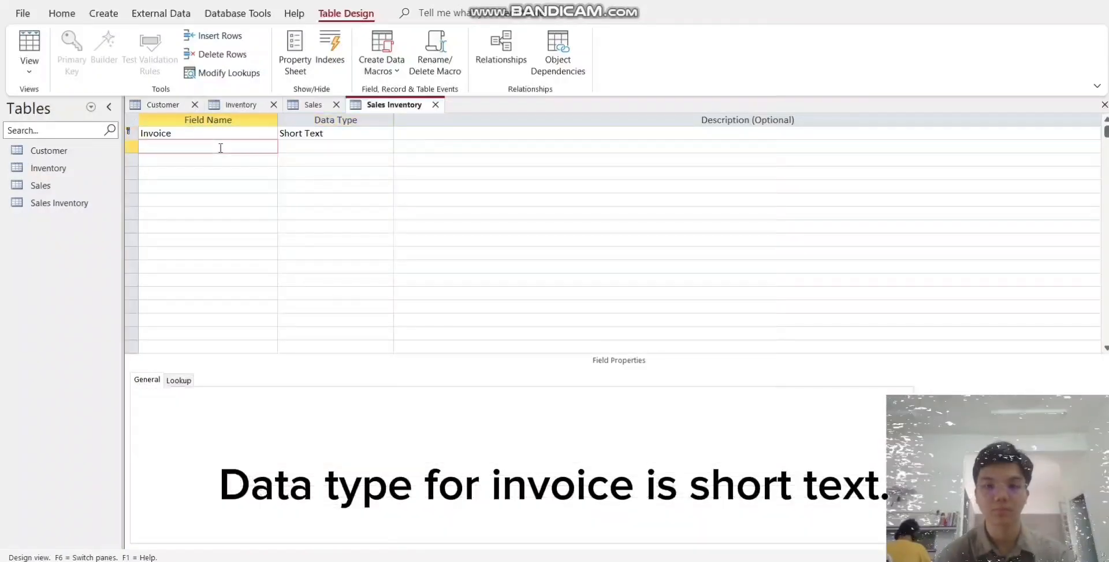
{"action": "type", "text": "Item"}
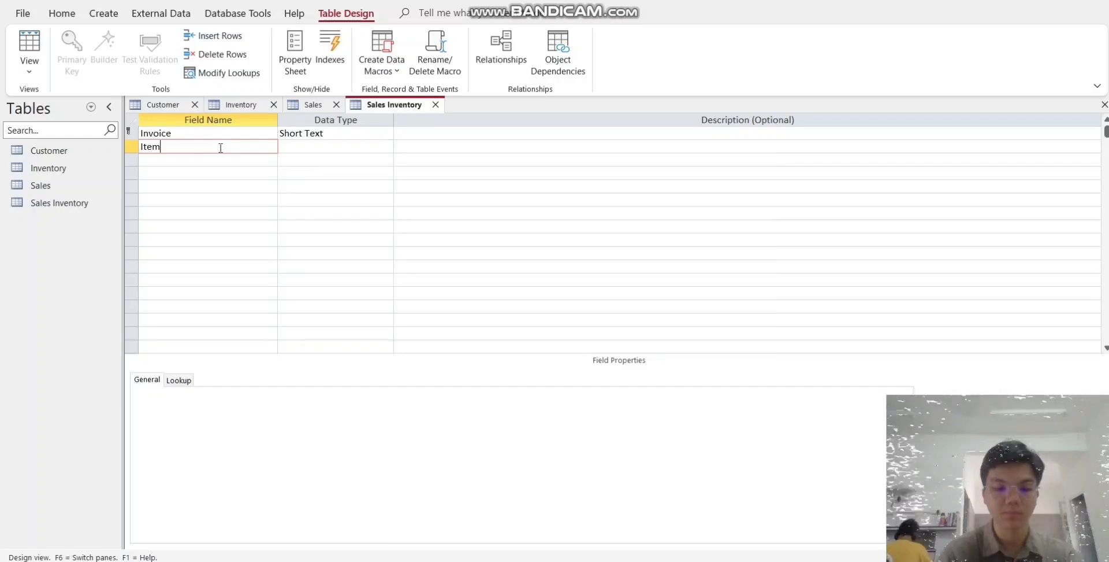
{"action": "type", "text": "ID"}
{"action": "key", "text": "Tab"}
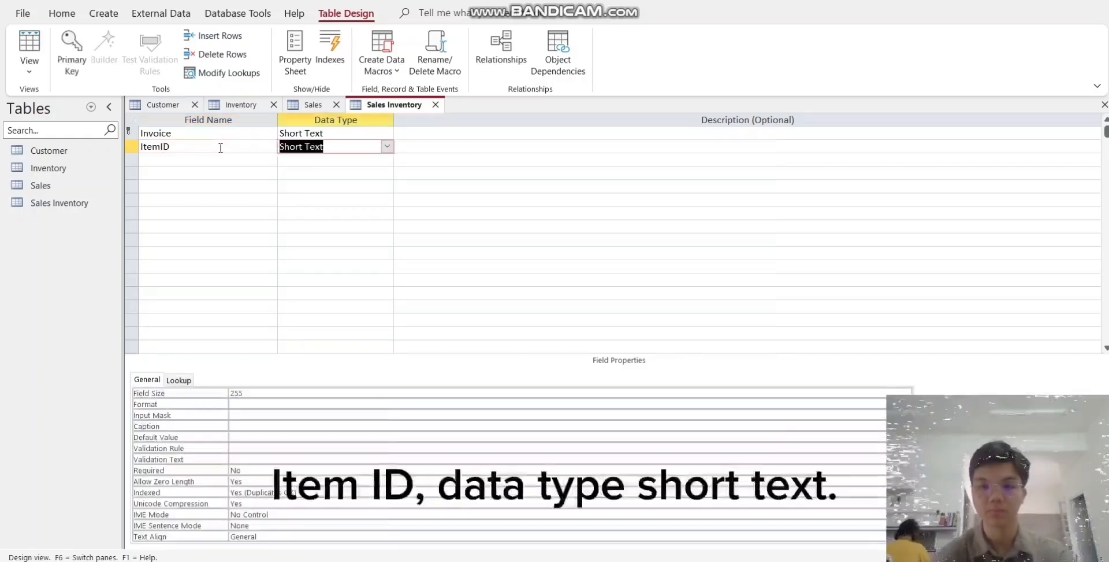
{"action": "left_click", "coordinate": [223, 162]}
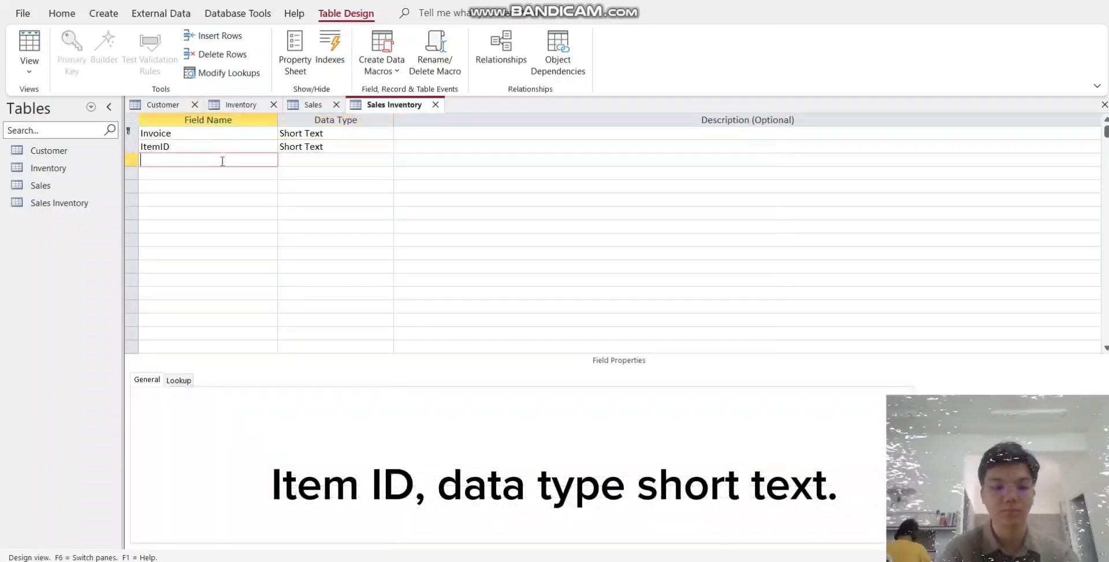
- Add a Quantity field below ItemID in the Sales Inventory table with the Number data type
{"action": "type", "text": "Quantity"}
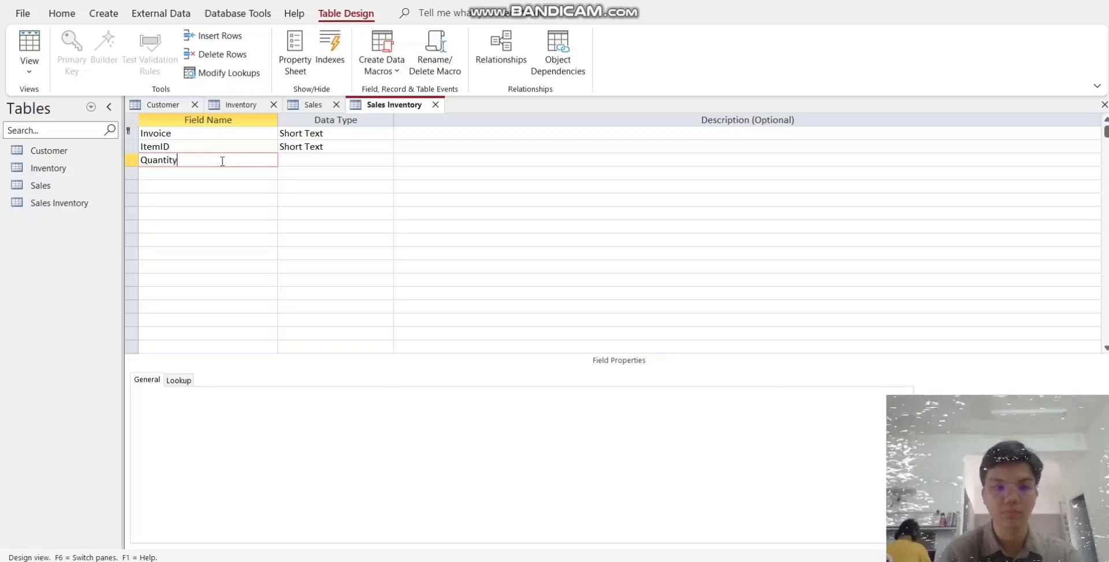
{"action": "key", "text": "Tab"}
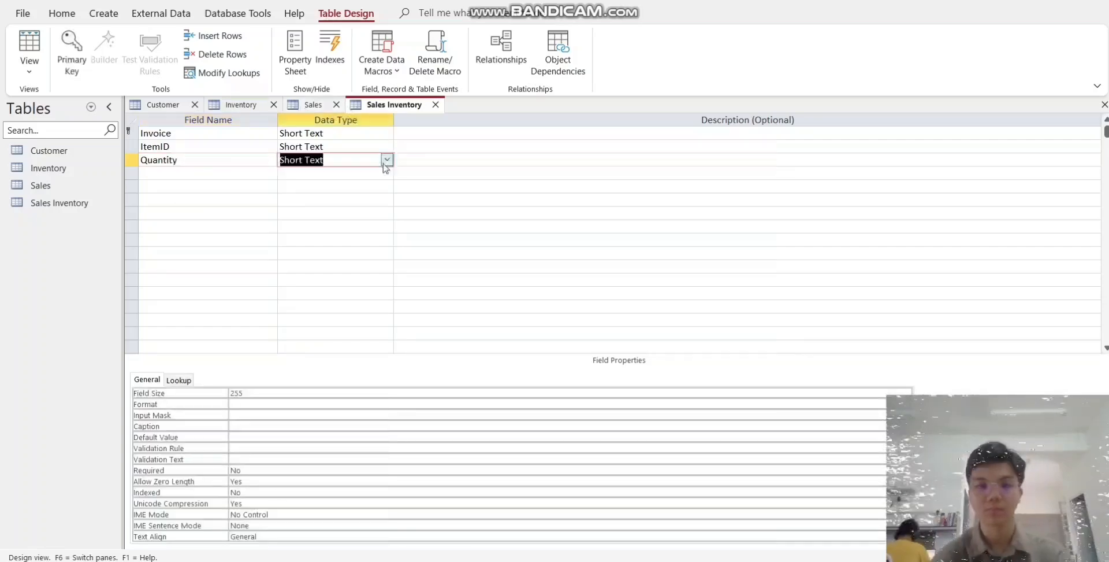
{"action": "left_click", "coordinate": [387, 159]}
{"action": "left_click", "coordinate": [322, 201]}
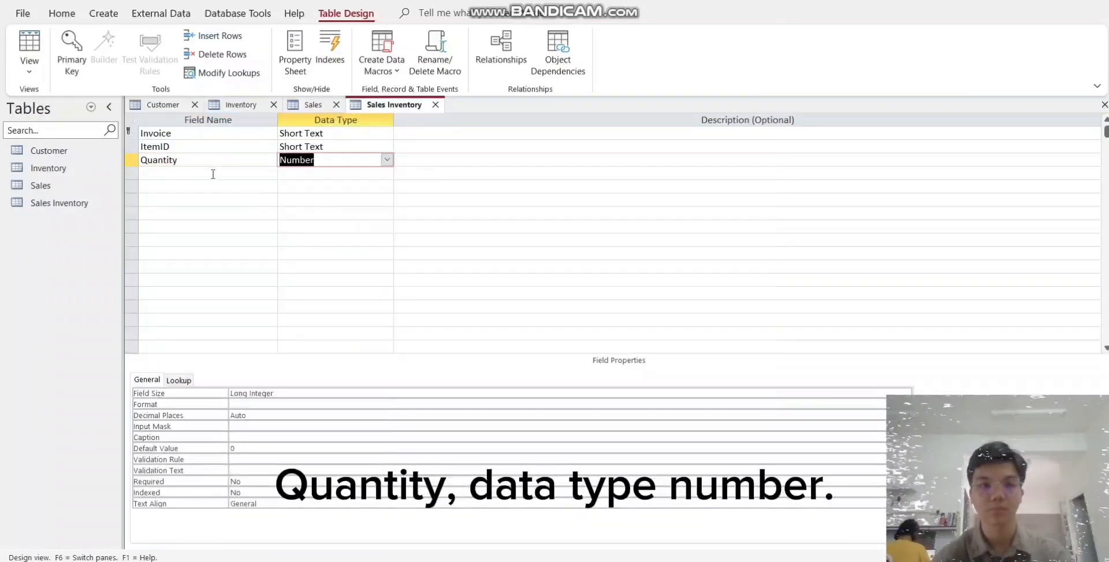
- Add a SellPrice field below Quantity in the Sales Inventory table with the Currency data type
{"action": "left_click", "coordinate": [213, 174]}
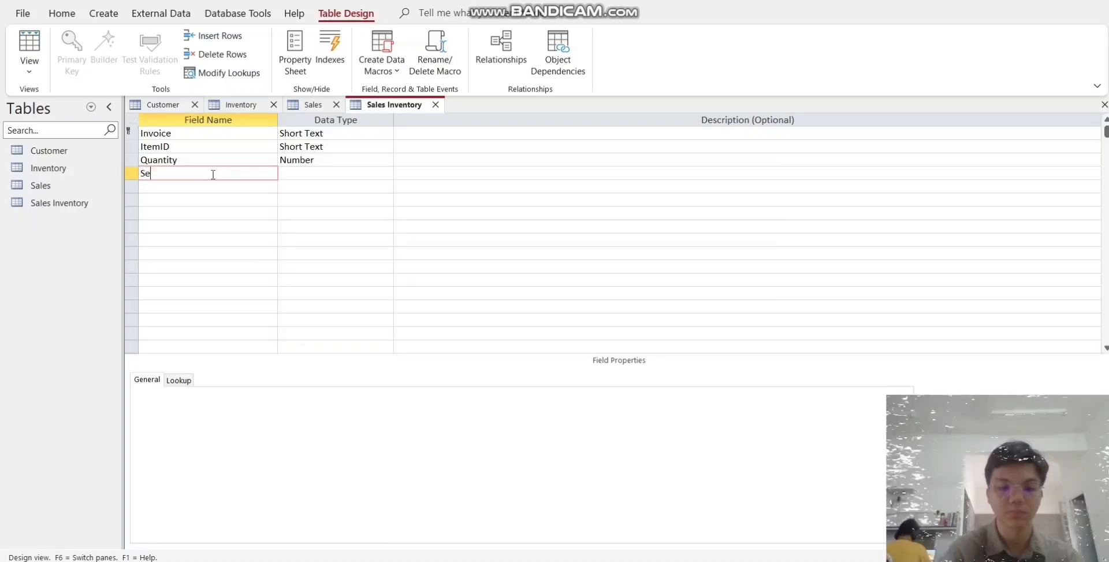
{"action": "type", "text": "SellP"}
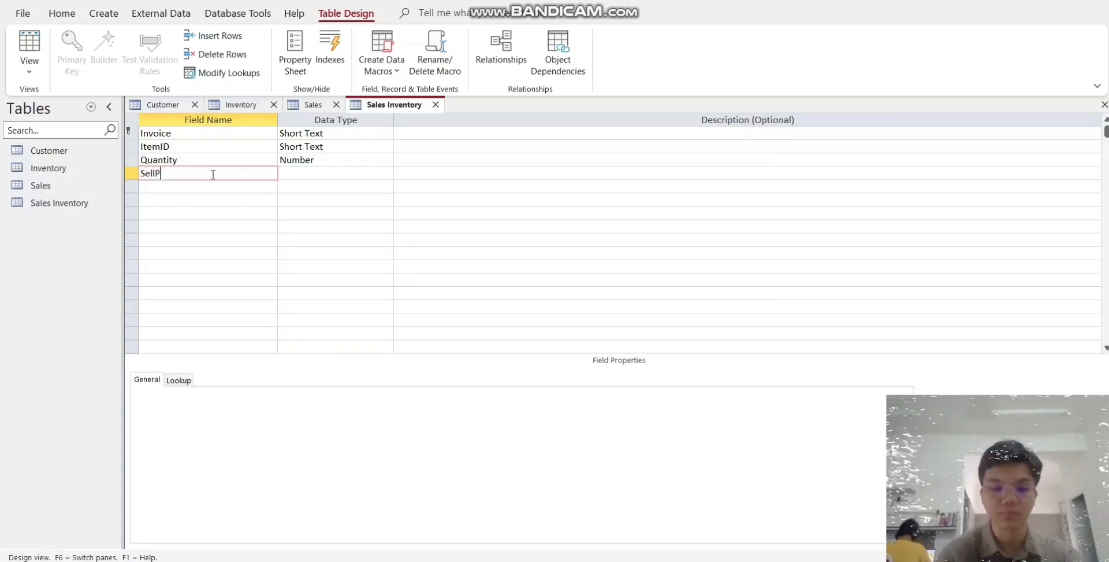
{"action": "type", "text": "rice"}
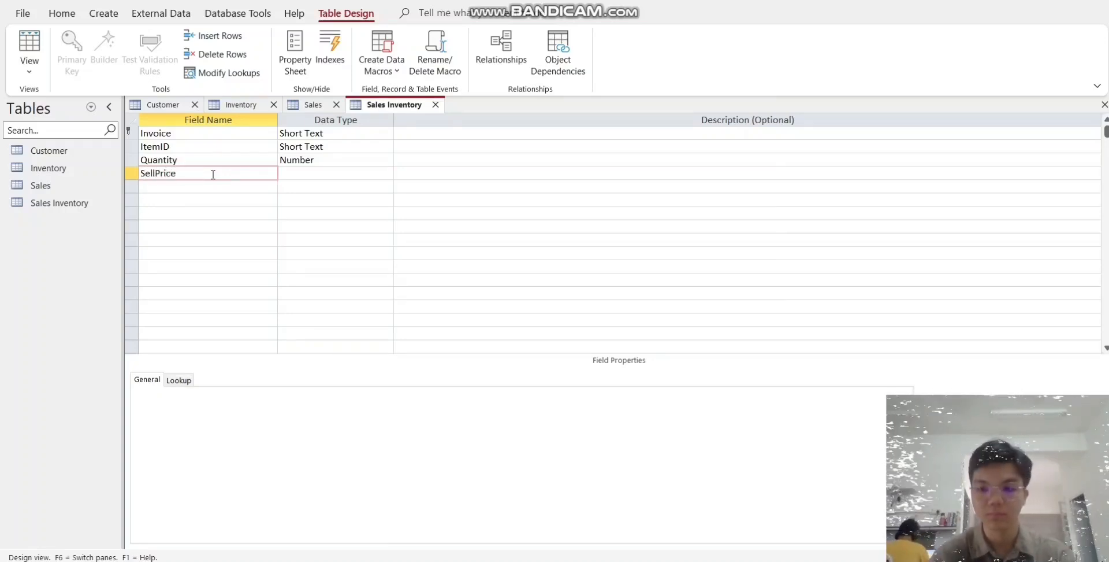
{"action": "key", "text": "Tab"}
{"action": "left_click", "coordinate": [386, 173]}
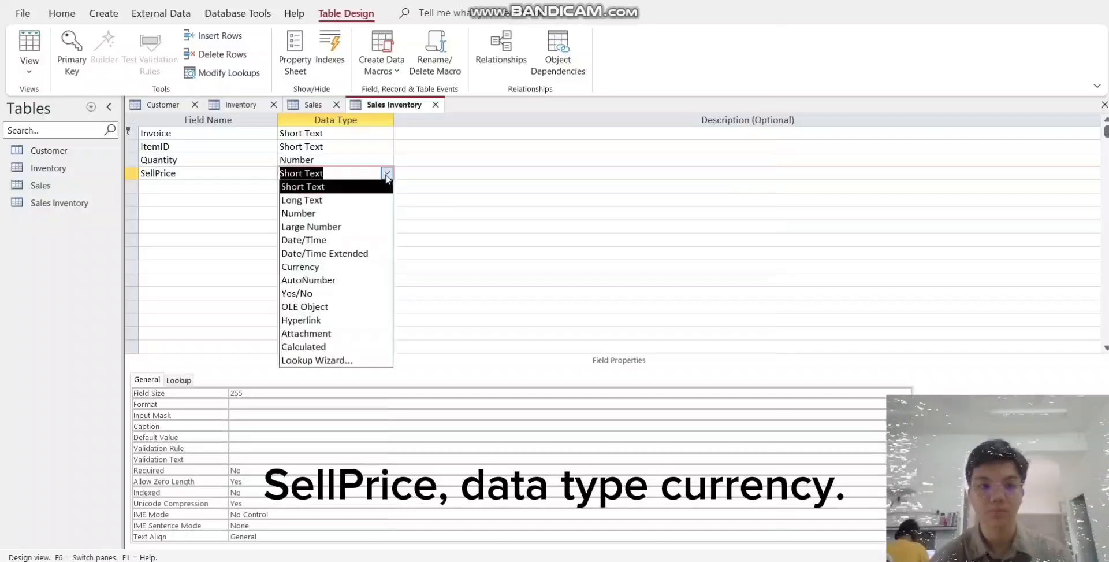
{"action": "left_click", "coordinate": [307, 268]}
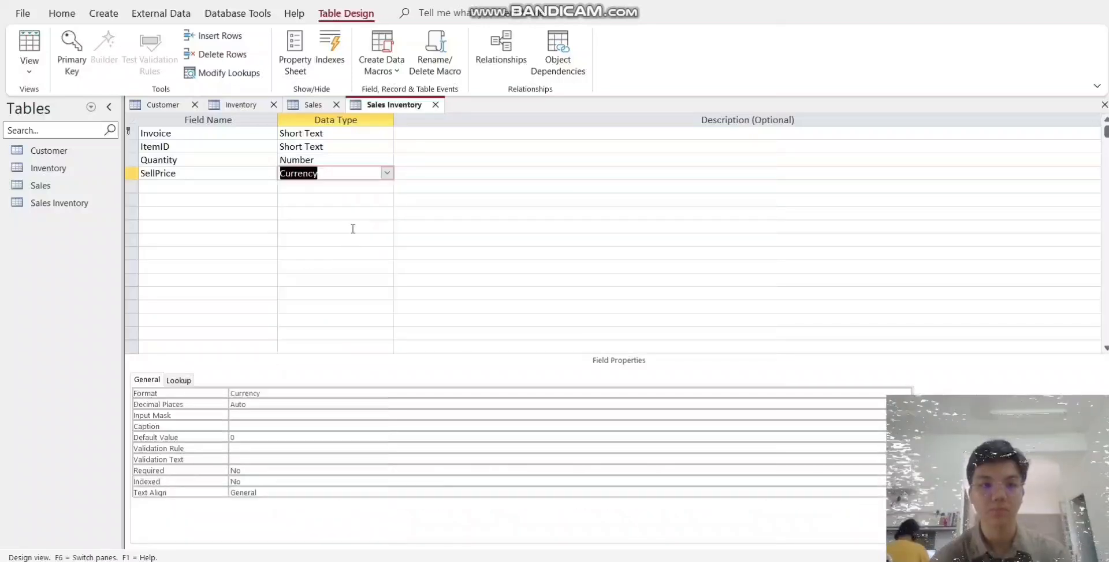
- Save the Sales Inventory table design and switch it to Datasheet View
{"action": "left_click", "coordinate": [28, 70]}
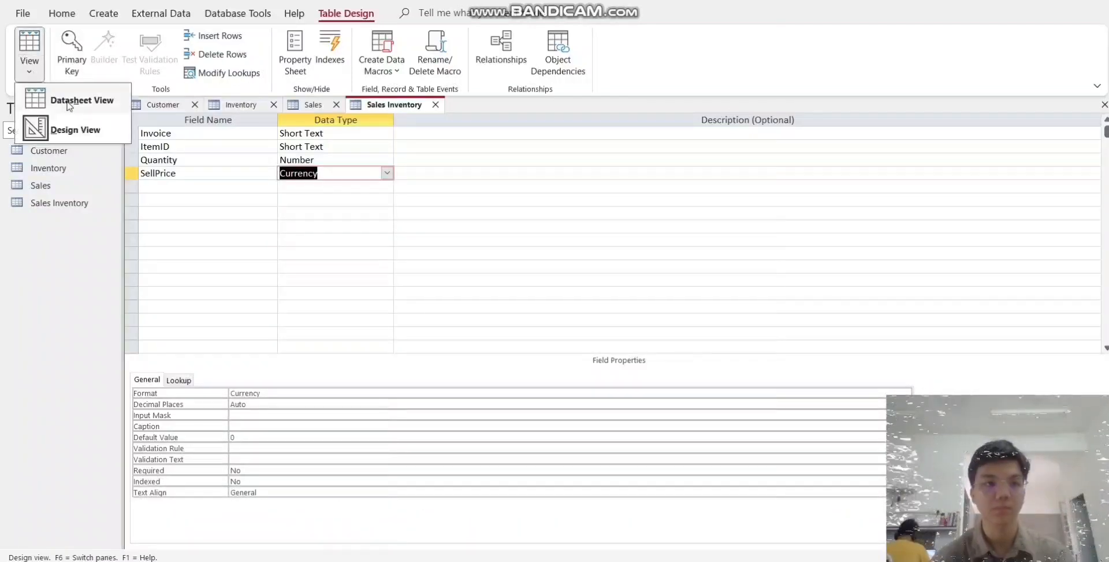
{"action": "left_click", "coordinate": [68, 103]}
{"action": "left_click", "coordinate": [530, 317]}
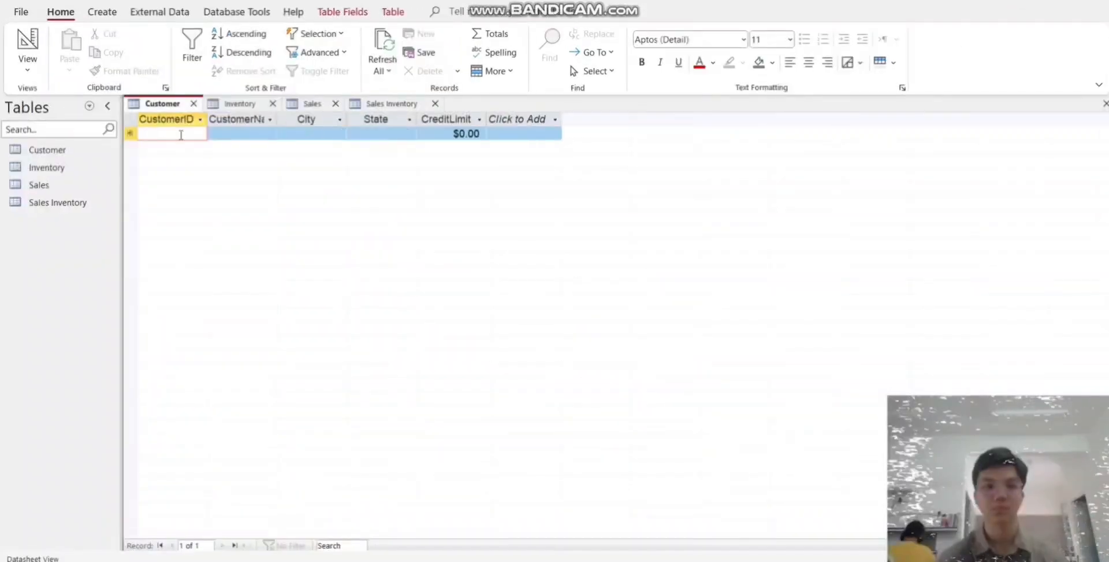
- Enter the first Customer record with the customer's ID and name, city Phoenix, state AZ and credit limit 2500
{"action": "type", "text": "1000"}
{"action": "key", "text": "Tab"}
{"action": "type", "text": "Smith"}
{"action": "key", "text": "Tab"}
{"action": "type", "text": "Phoenix"}
{"action": "key", "text": "Tab"}
{"action": "type", "text": "AZ"}
- Add two Customer records with their IDs and names: St.Louis, MO, credit limit 1500, and Atlanta, GA, credit limit 4000
{"action": "key", "text": "Tab"}
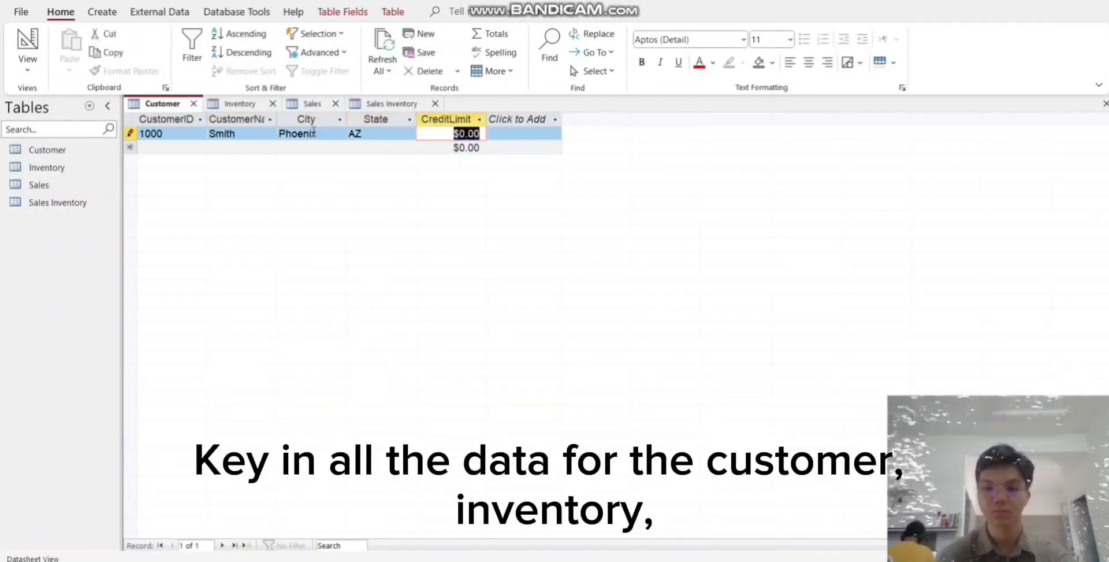
{"action": "type", "text": "2500"}
{"action": "key", "text": "Tab"}
{"action": "key", "text": "Tab"}
{"action": "type", "text": "1001"}
{"action": "key", "text": "Tab"}
{"action": "type", "text": "Jones"}
{"action": "key", "text": "Tab"}
{"action": "type", "text": "St.Louis"}
{"action": "key", "text": "Tab"}
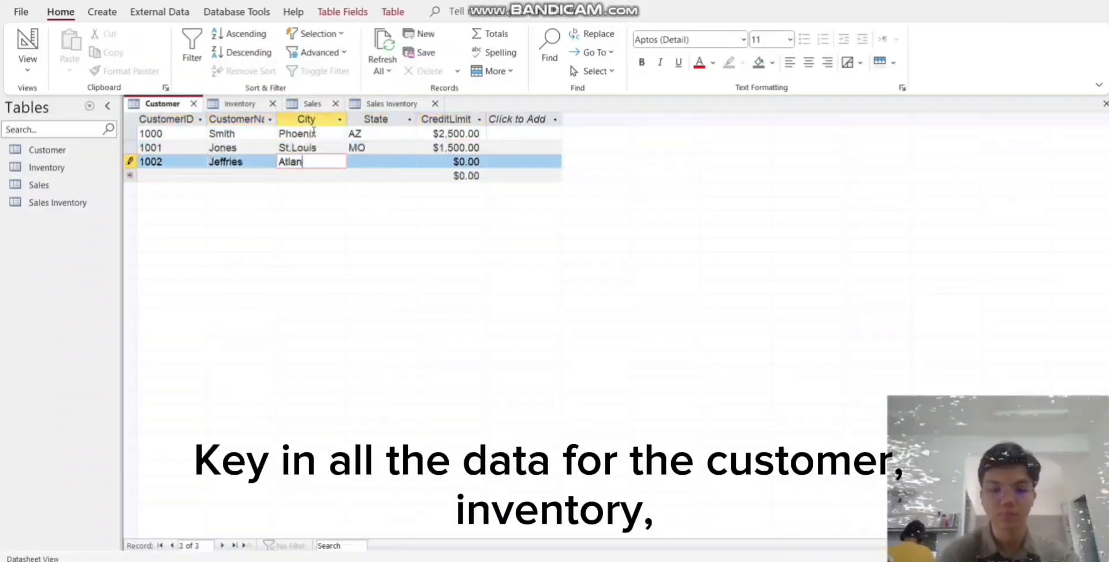
{"action": "type", "text": "ta"}
- Add three Customer records with IDs, names and credit limits: Phoenix, AZ 5000; Phoenix, AZ 2000; Chicago, IL 2000
{"action": "key", "text": "Tab"}
{"action": "type", "text": "GA"}
{"action": "key", "text": "Tab"}
{"action": "type", "text": "4000"}
{"action": "key", "text": "Tab"}
{"action": "key", "text": "Tab"}
{"action": "type", "text": "1003"}
{"action": "key", "text": "Tab"}
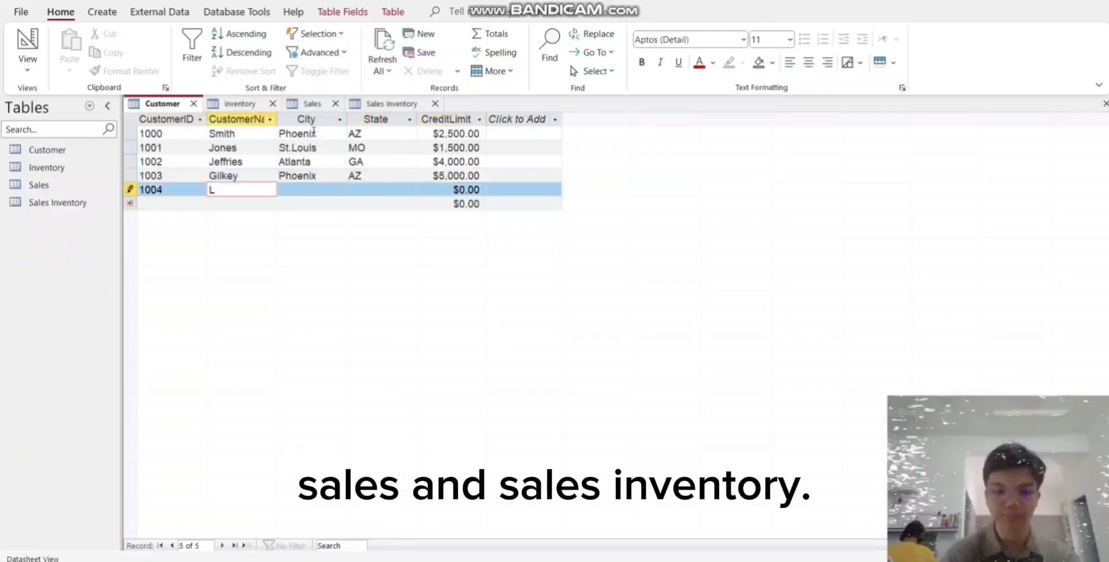
{"action": "type", "text": "ankford\tPhoenix\tAZ\t2000\t\t1005\tZeile\tChicago\tIL\t20"}
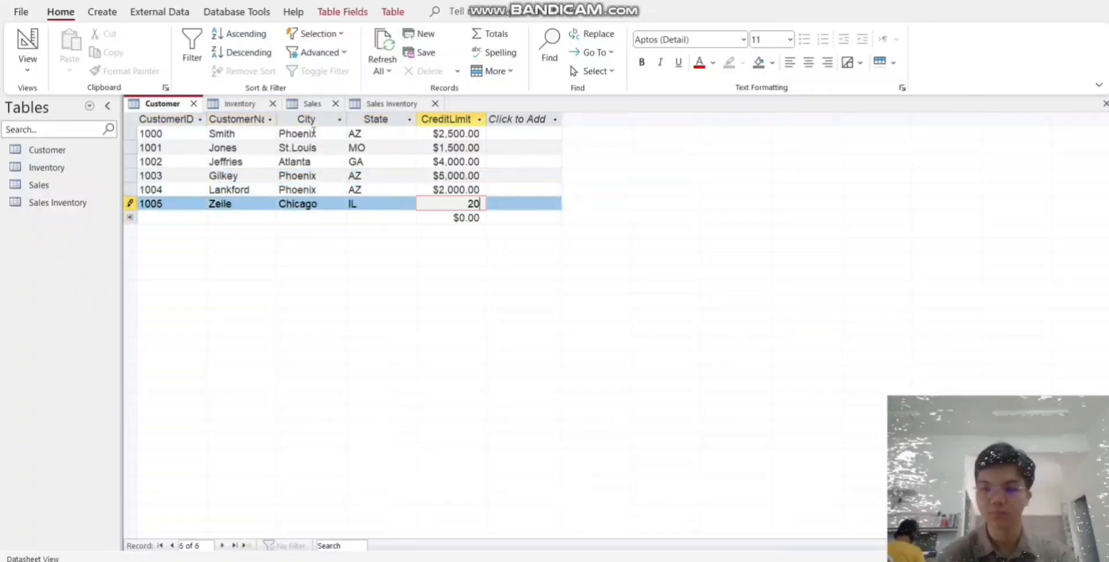
{"action": "type", "text": "00\t\t1006\tPagnozzi\tSalt Lake City\tUT\t5000\t\t1007\tArocha\t"}
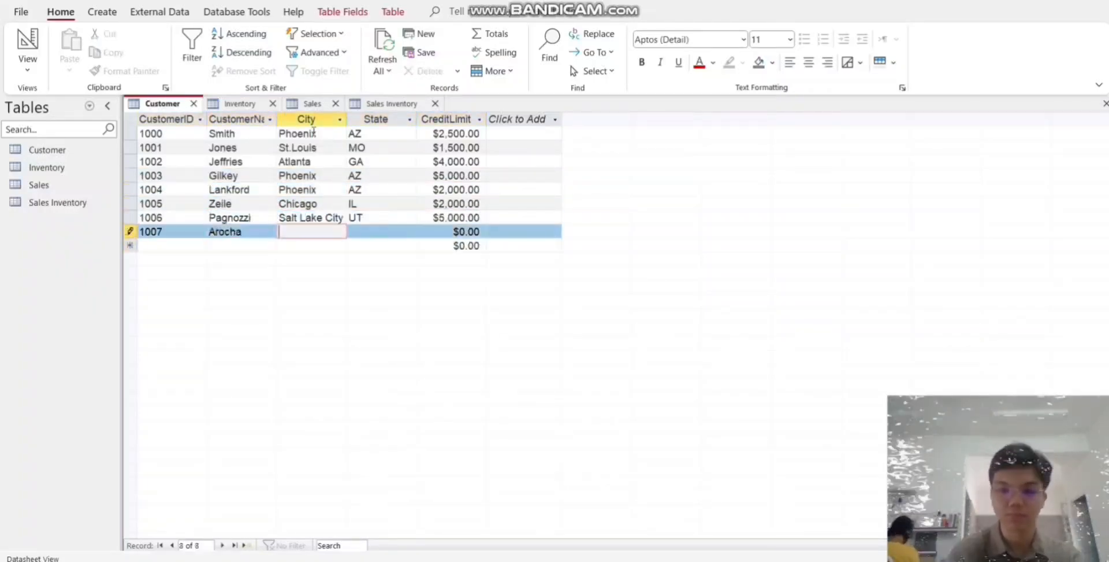
{"action": "type", "text": "Chicago\tIL\t1000\t\t1008\tSepulveda\tJersey City\tNJ\t2500\t\t1"}
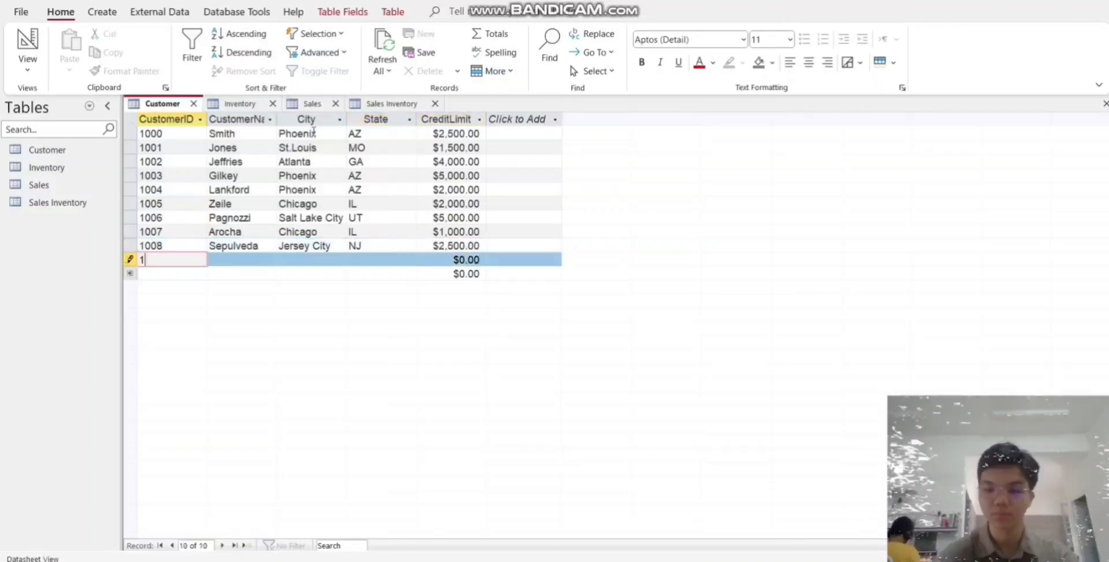
{"action": "type", "text": "009\tPuente\tPittsburgh\tPA 2500"}
- Add four Customer records with IDs, names and credit limits: Minneapolis, MN 2000; Arlington, VA 1500; Charlotte, NC 1500; Austin, TX 2000
{"action": "type", "text": "monds\tMinneapolis\tMN\t2000\t1011\tMoates\tArlington\tVA\t1500\t"}
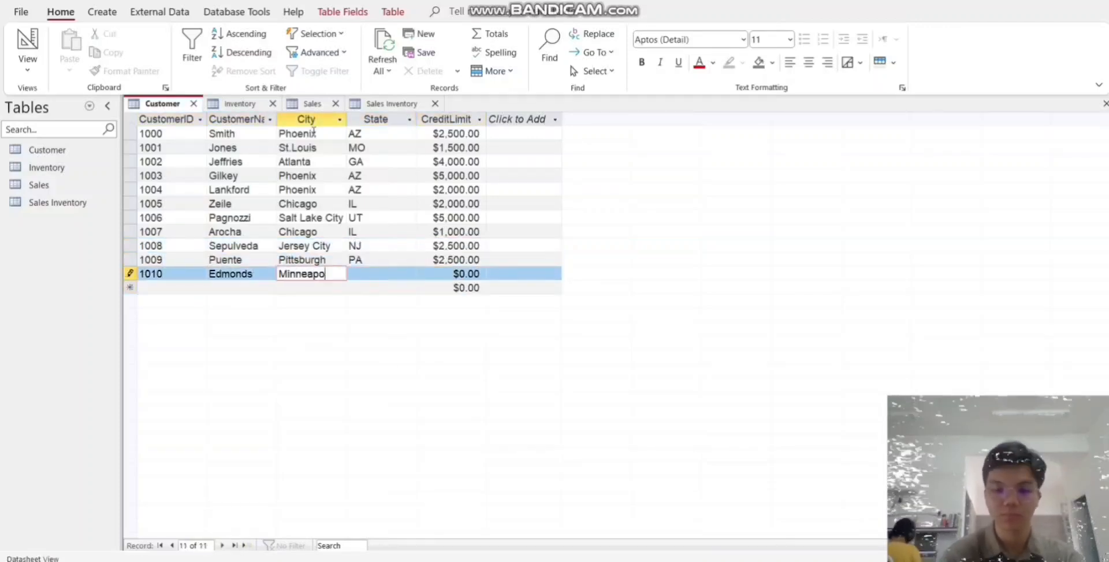
{"action": "type", "text": "1012\tLeo\tCharlotte\tNC\t1500\t1013\tWarn\tAustin\tTX\t2000\t"}
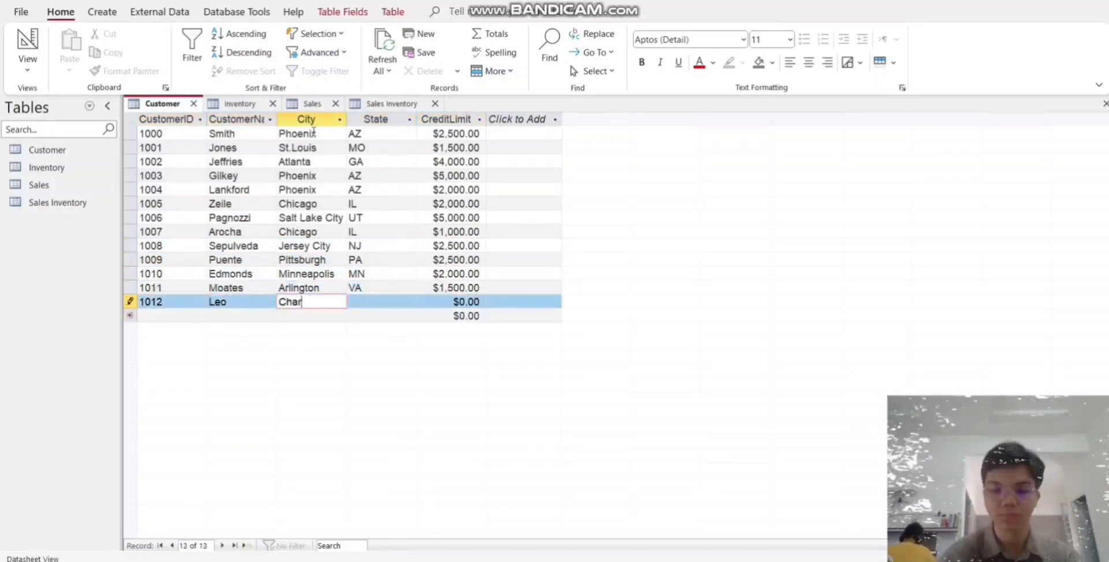
{"action": "type", "text": "1014\tSacks\t"}
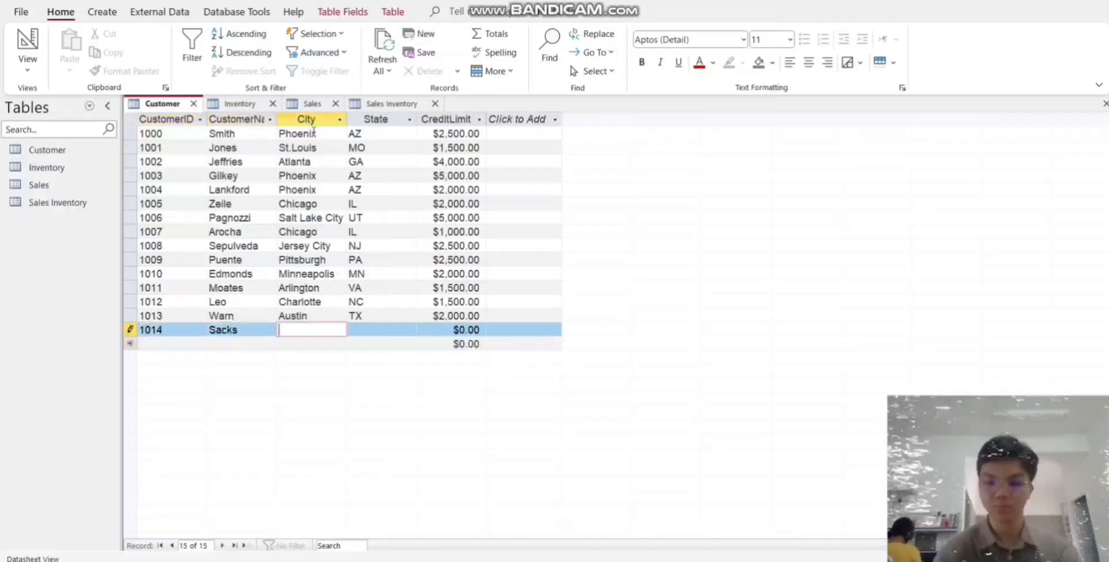
{"action": "type", "text": "St.Petersburg\tFL\t3000\t1015\tElders\tBaton Rouge\tLA\t1500"}
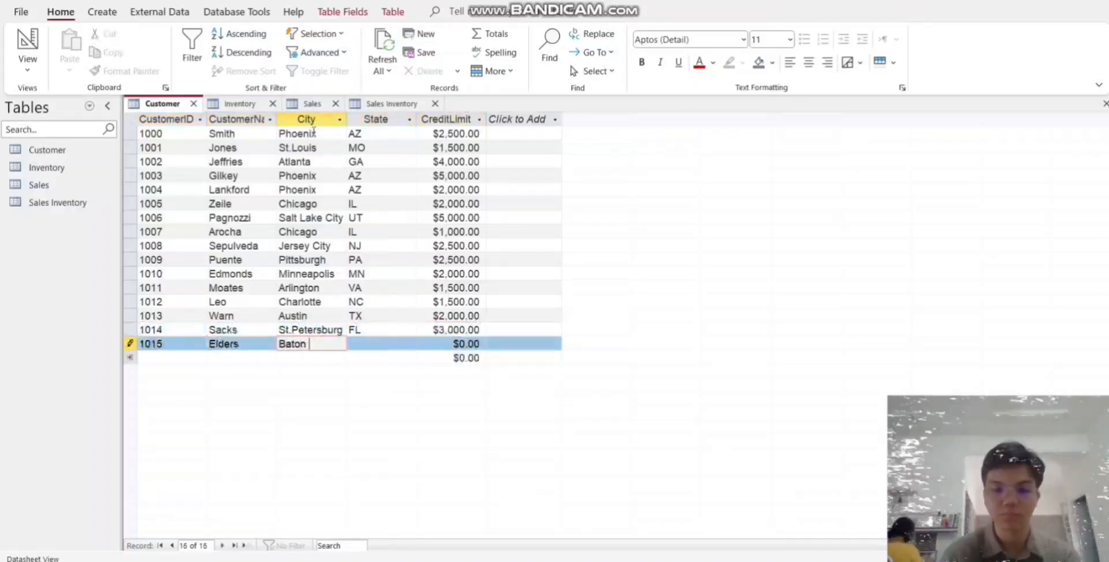
{"action": "type", "text": "\t1016\tHamaker\tLincoln"}
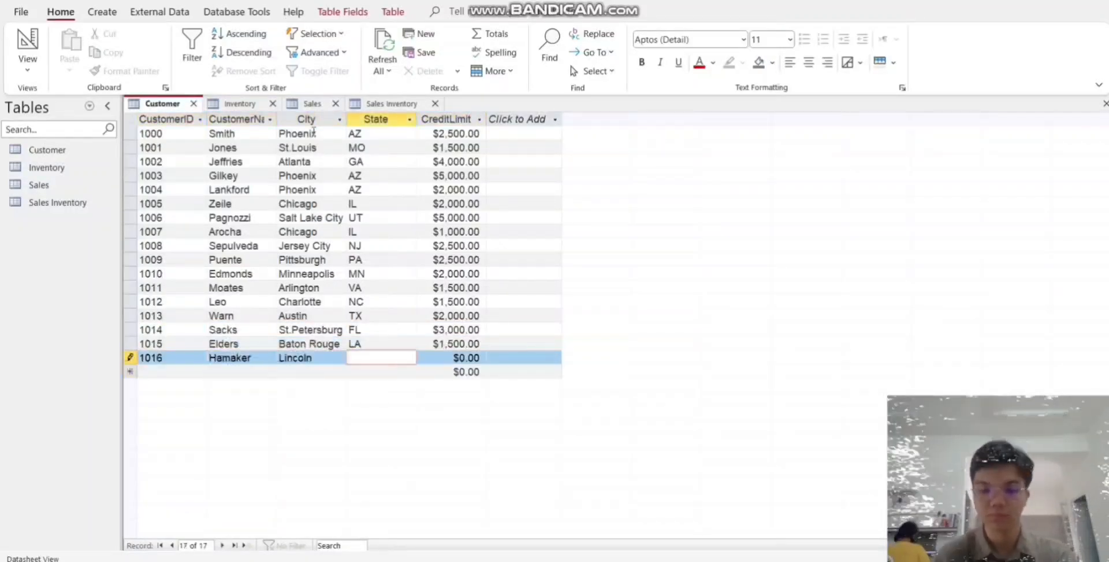
{"action": "type", "text": "\tNB\t1000\t1017\tGuillaume\tMinneapolis\tMN\t4000\t1018\tMallete\tSan Bernar"}
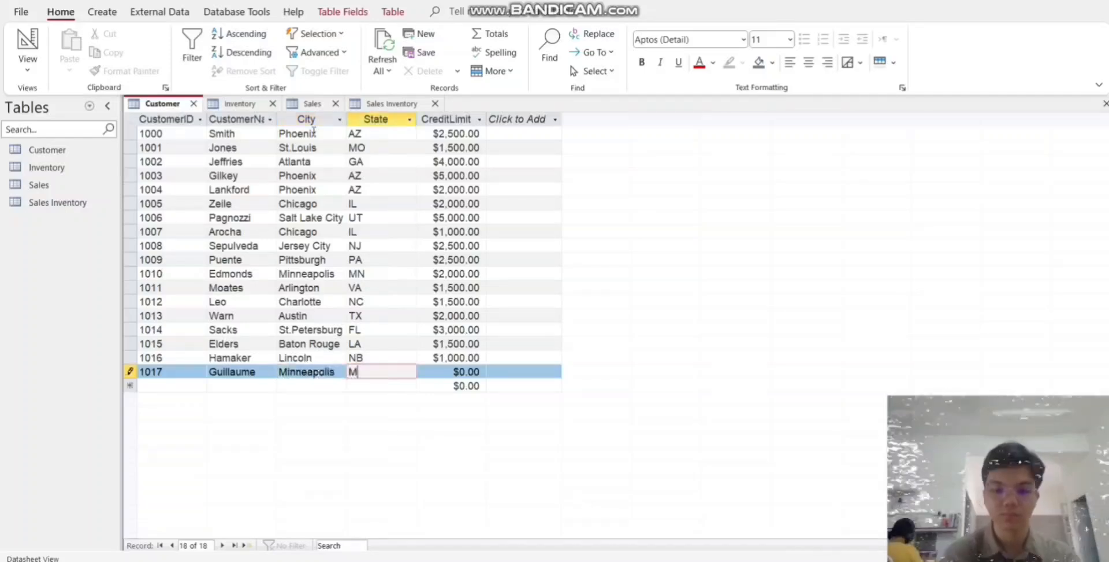
{"action": "type", "text": "dino\tCA\t2000\t1019\tWedell\tLubbock\tTX\t2000\t1020\t"}
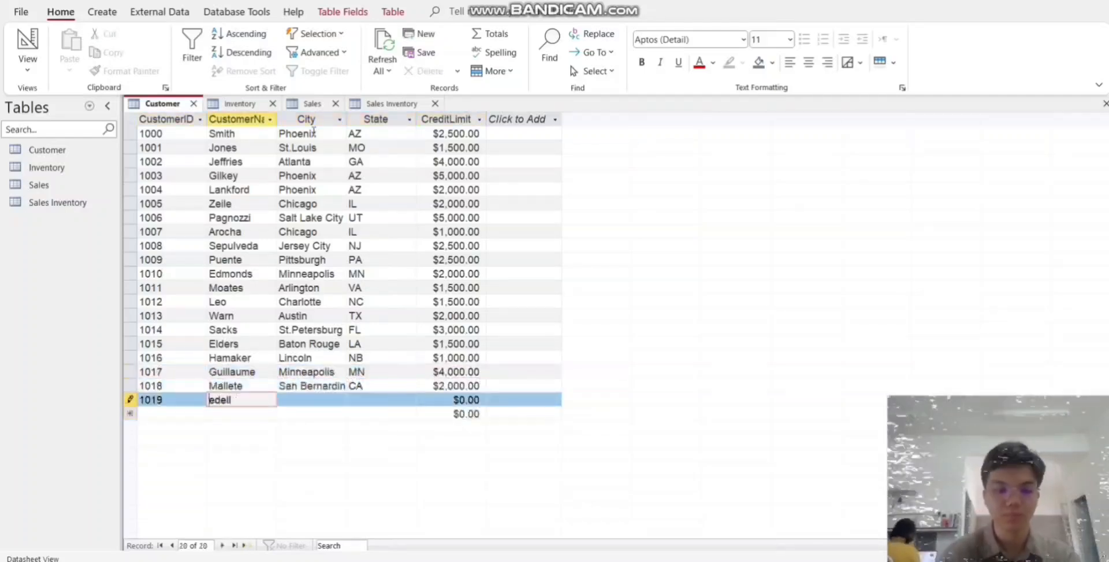
{"action": "type", "text": "Bruckner\tMilwaukee\tWI\t1000"}
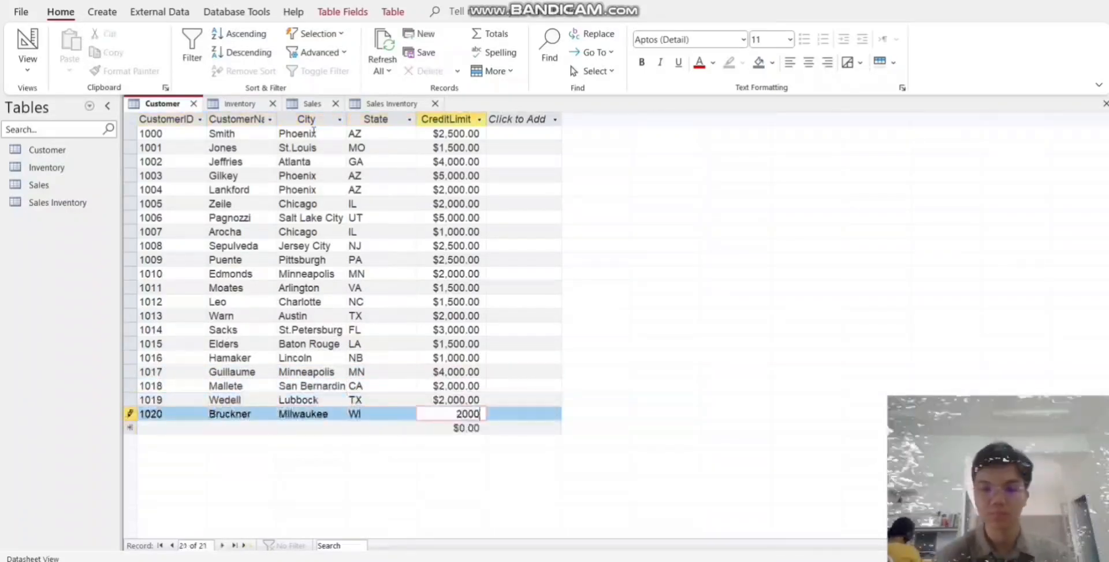
- In the Inventory table, add items 1010 Blender (14, 29.95, 200), 1015 Toaster (12, 19.95, 300) and 1020 Mixer (23, 33.95, 250)
{"action": "left_click", "coordinate": [240, 104]}
{"action": "type", "text": "1010\tBlender\t14\t29.95\t200\t1015\tToaster\t12\t19.95\t300\t1020\tMixer\t23\t33.95\t250\t1025\tTelevision"}
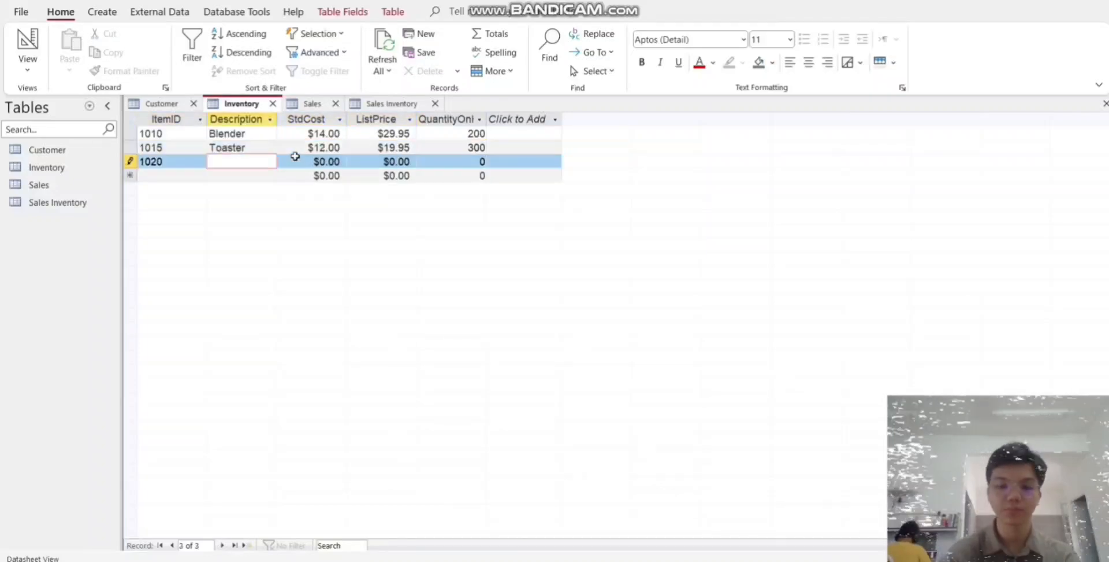
{"action": "type", "text": "\t499\t699.95\t74\t1030\tFreezer\t799\t999.95\t32\t1035\tRefrigera"}
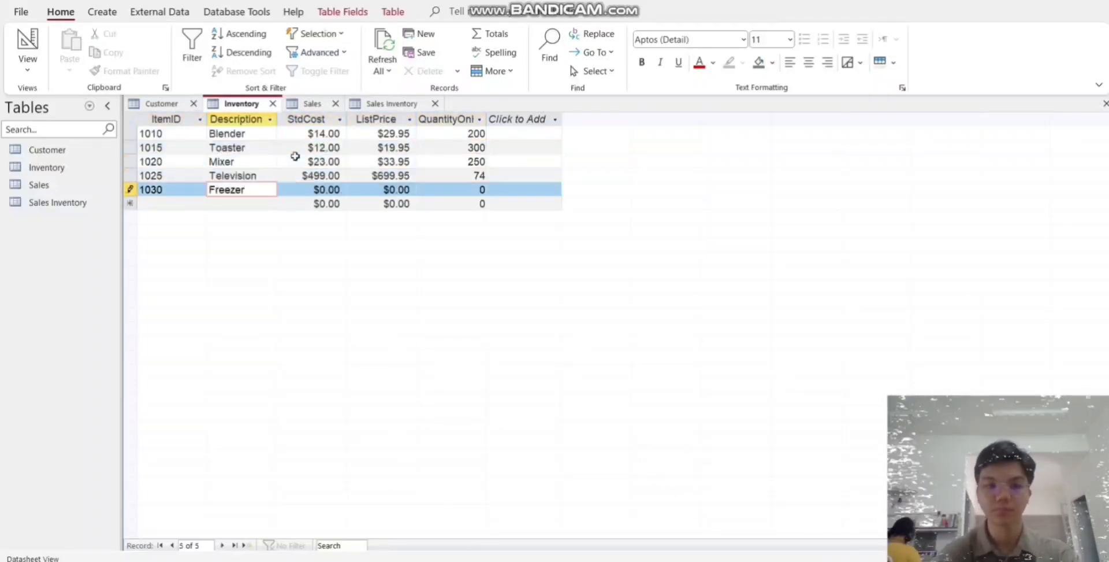
{"action": "type", "text": "tor\t699\t849.95\t25\t1040\tRadio\t45\t79.97\t100\t1045\tClock\t79"}
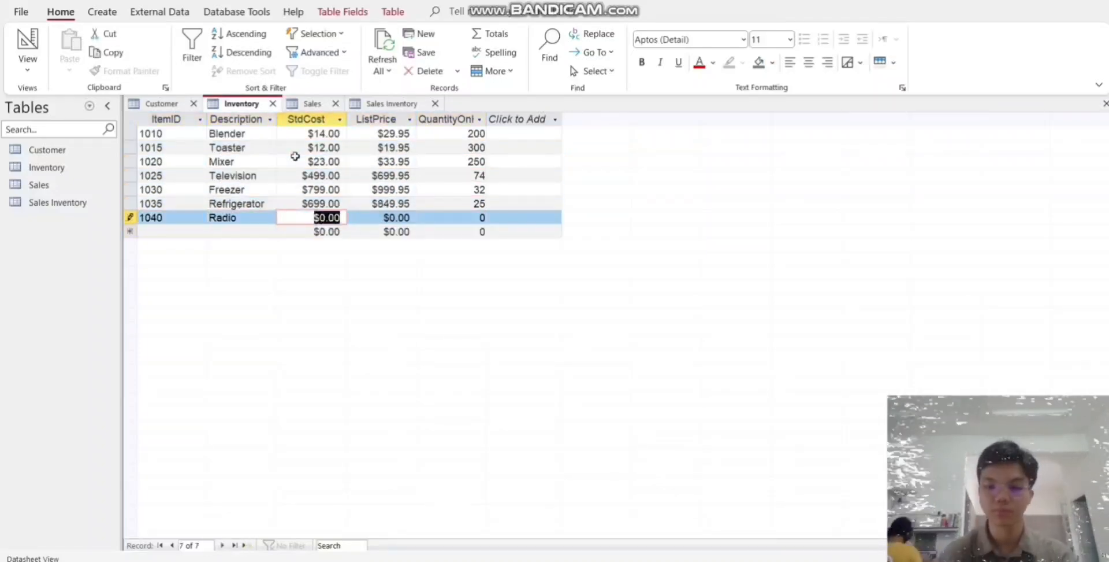
{"action": "type", "text": "\t99.95\t300\t1050\tElectric Knife"}
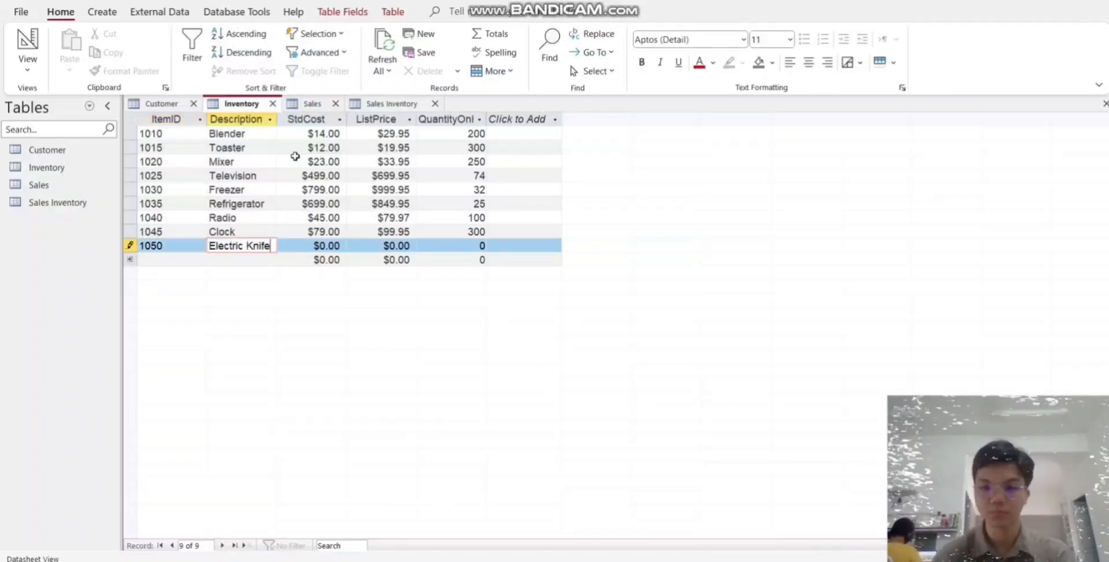
{"action": "type", "text": "\t4\t9.99\t287\t1055\tPopcorn Popp\t13\t19.99\t165\t10"}
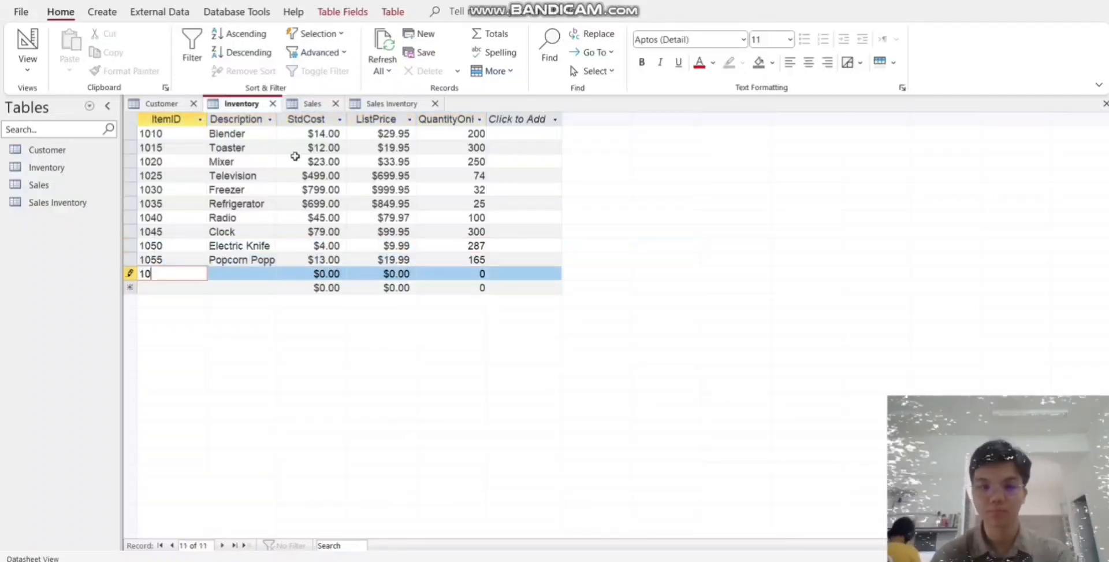
{"action": "type", "text": "60\tToaster Oven\t9\t23.95\t55\t1065\tVacuum\t127"}
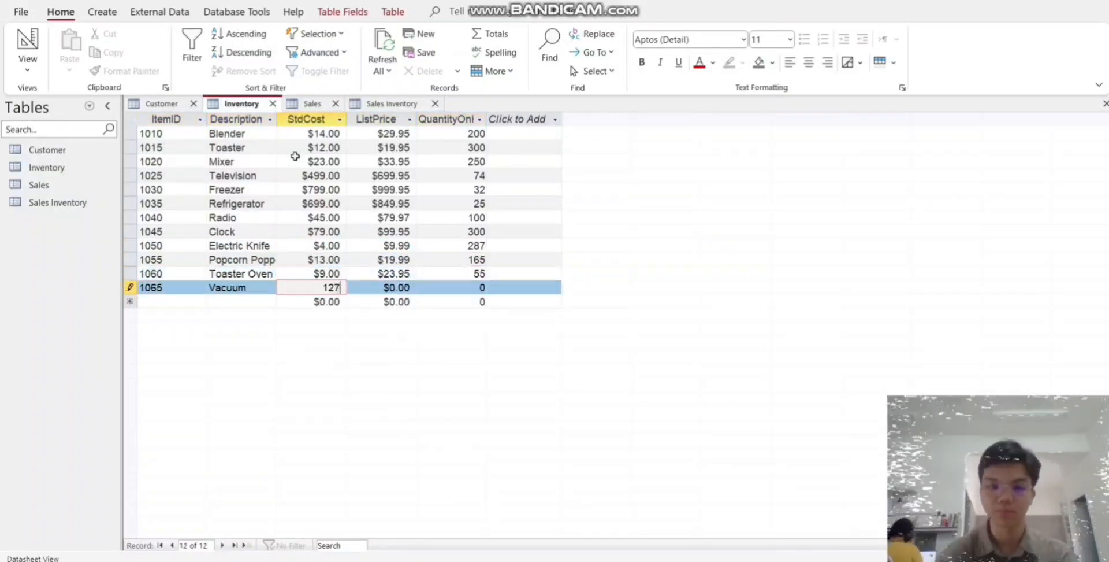
{"action": "type", "text": "\t199.97\t12"}
- Enter three Sales records with invoice, salesperson and customer ID: 10/3/2018, amount $1,549.90; 10/5/2018, $299.85; 10/5/2018, $1,449.80
{"action": "left_click", "coordinate": [312, 104]}
{"action": "type", "text": "101\t10/3/2018\tWilson\t1000\t$1,549.90\t102\t10/5/2018\tMahomet\t1003\t$299.85\t103\t10/5/2018\tJackson\t1002"}
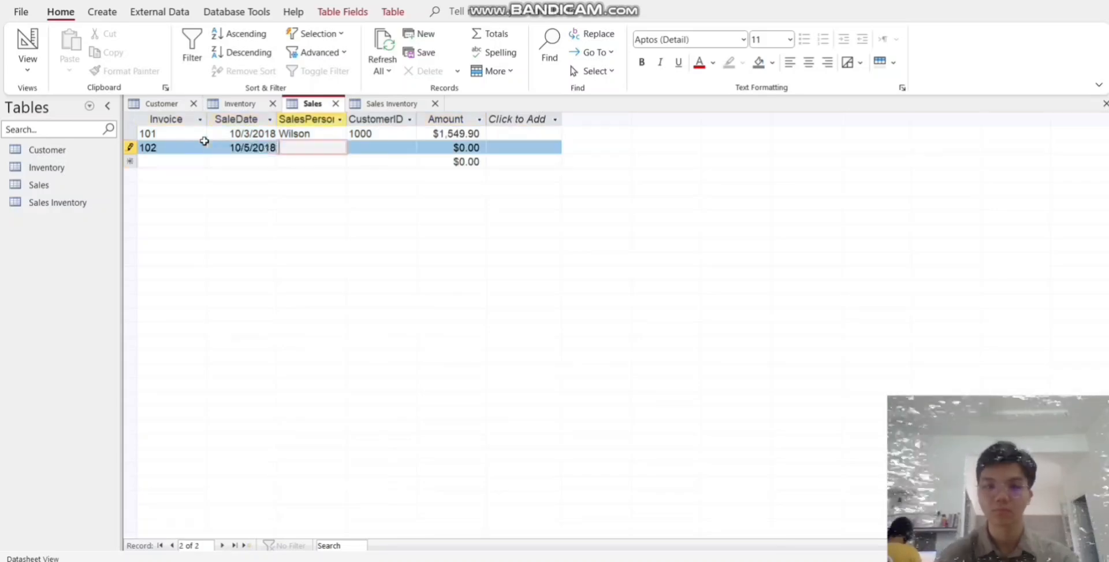
{"action": "type", "text": "\t$1,449.80\t104\t10/15/2018\tDrezen\t1000\t$799.90\t105\t10/15/2018\tMar"}
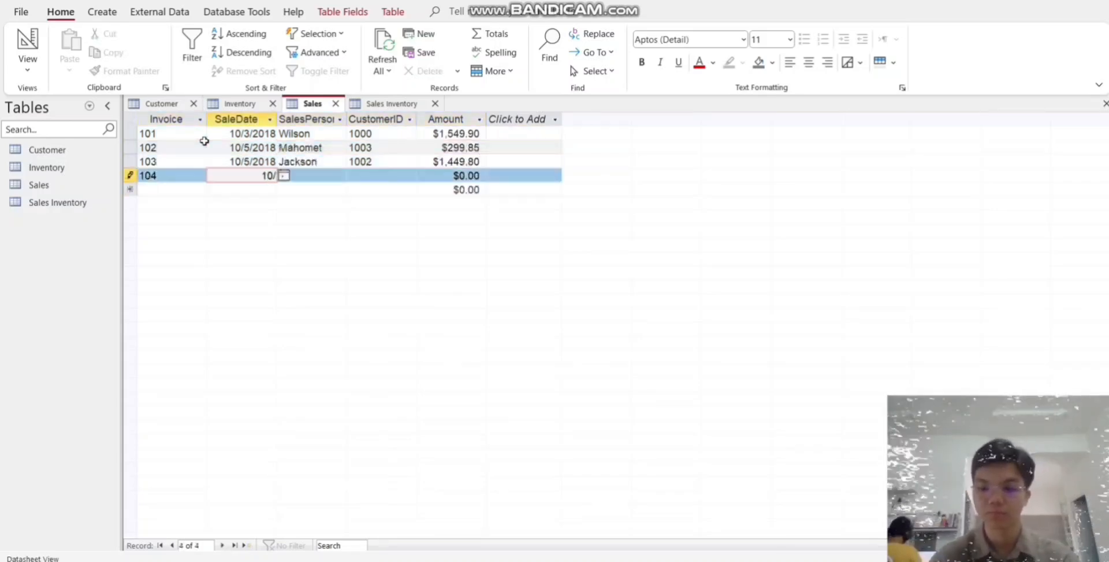
{"action": "type", "text": "tinez\t1005\t$849.95\t106\t10/16/2018\tMartizen\t1007\t$99.95\t107\t10/"}
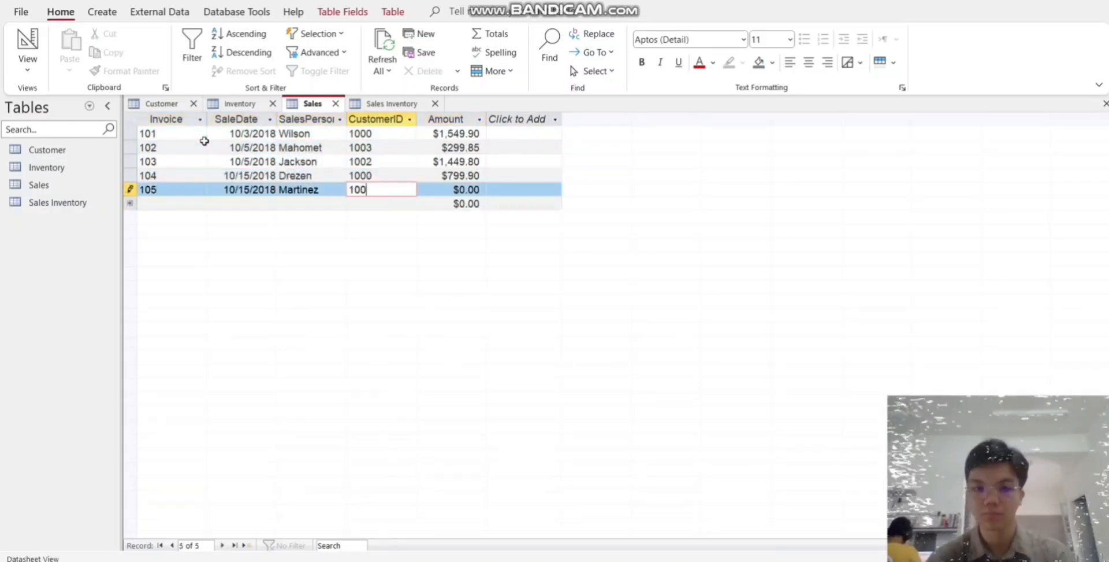
{"action": "type", "text": "29/2018\tMahomet\t1002\t$2,209.74\t108\t11/3/2018\tMartinez\t1000\t$779.90\t109\t1"}
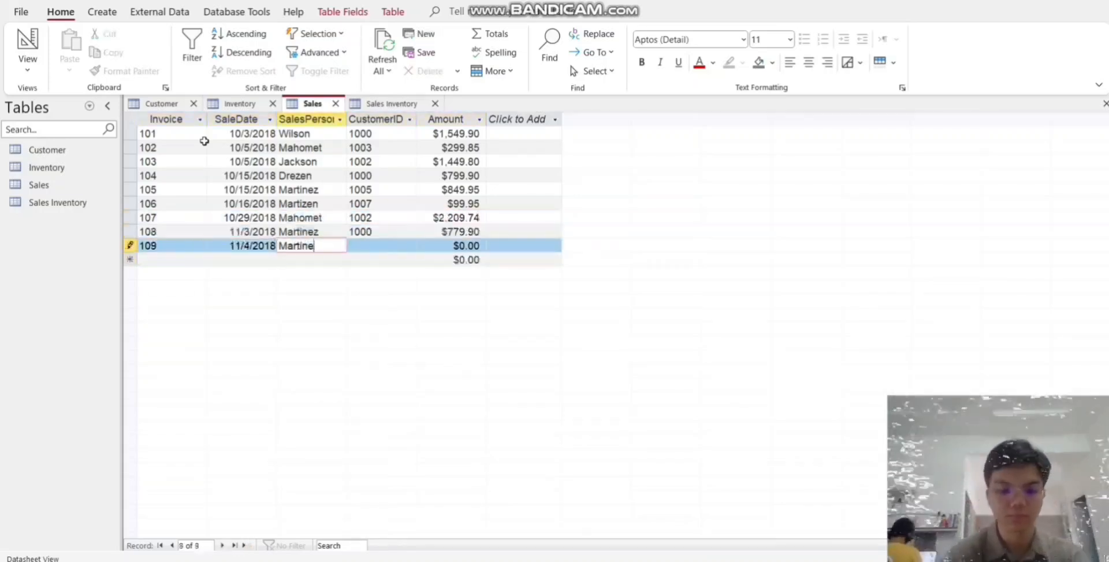
{"action": "type", "text": "1/4/2018\tMartinez\t1002\t$319.88\t110\t11/4/2018\tDrezen\t1015\t$15.99\t111\t11/5/2018\t"}
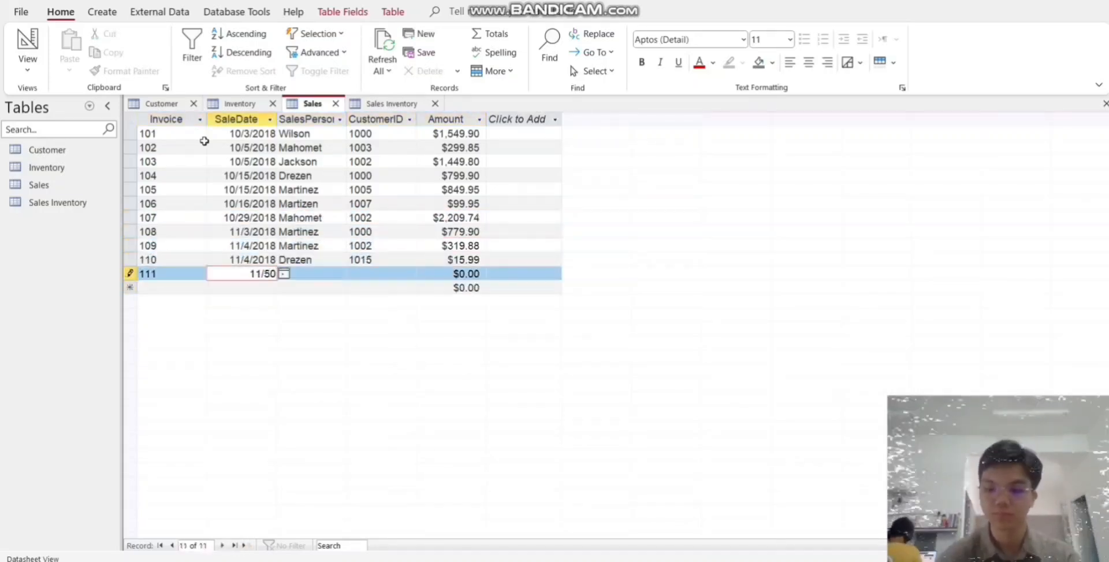
{"action": "type", "text": "Wilson\t1014\t$67.90\t112\t11/8/2018\tMartizen"}
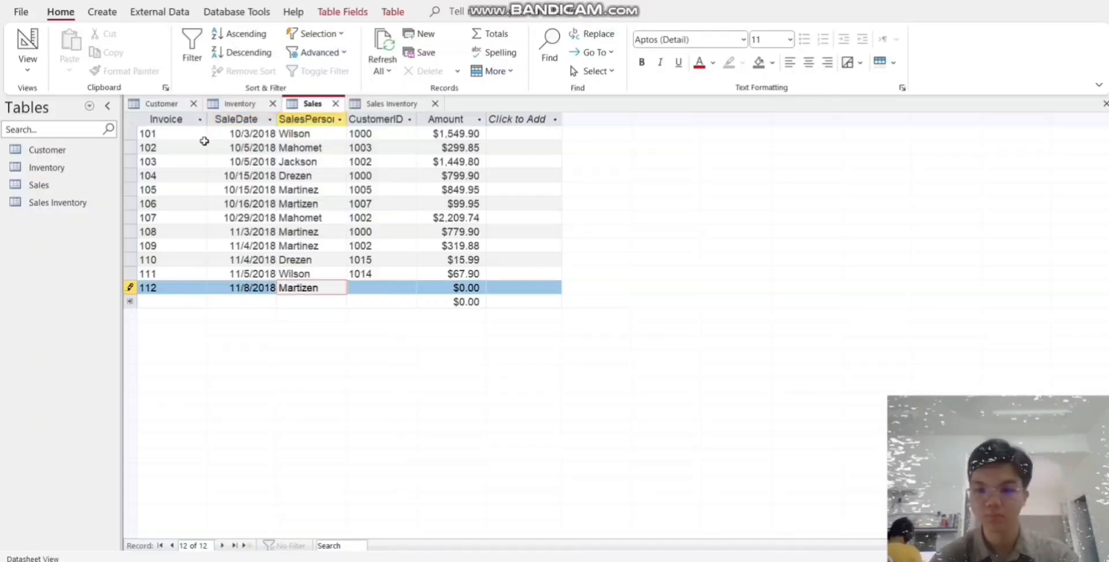
- Correct the misspelled salesperson name in the 10/16/2018 and last 11/8/2018 Sales records, and enter the customer ID for the 11/8/2018 sale
{"action": "left_click_drag", "start_coordinate": [320, 203], "coordinate": [302, 203]}
{"action": "type", "text": "nez"}
{"action": "key", "text": "Tab"}
{"action": "left_click", "coordinate": [324, 231]}
{"action": "left_click_drag", "start_coordinate": [320, 288], "coordinate": [302, 287]}
{"action": "type", "text": "nez\t1009"}
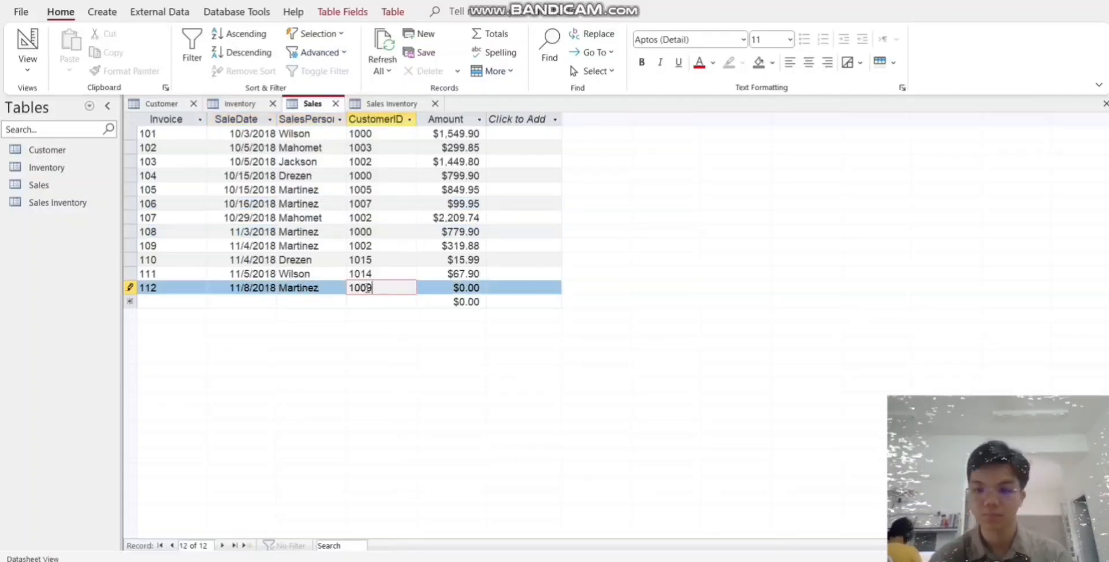
{"action": "type", "text": "\t79.97\t113\t11/8/2018\tMahomet\t1013\t4489.45\t114\t11/8/2018\tMartinez\t1011\t1649.85\t115\t"}
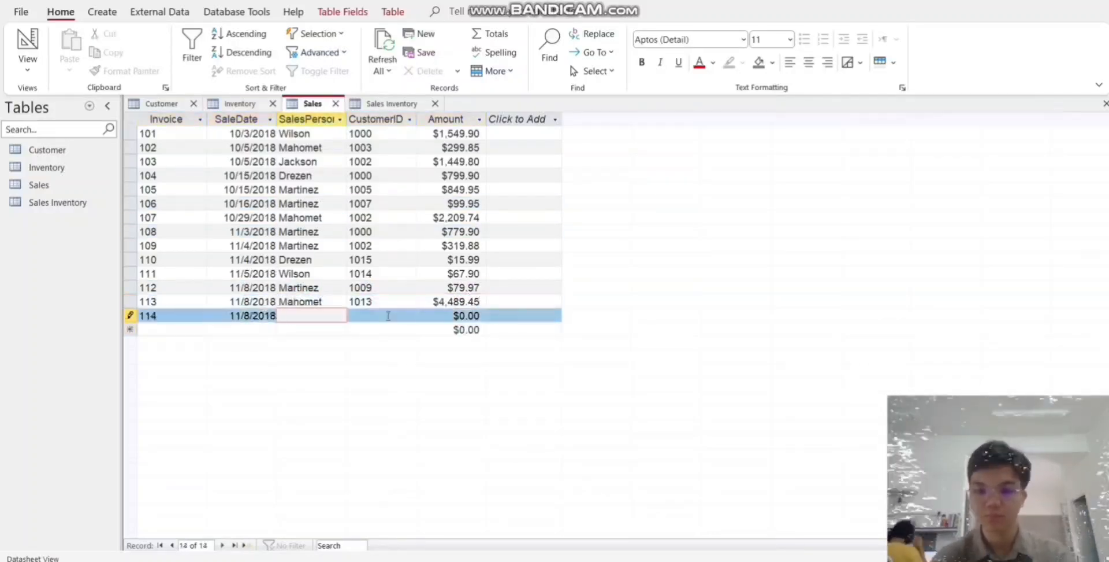
{"action": "type", "text": "11/10/2018"}
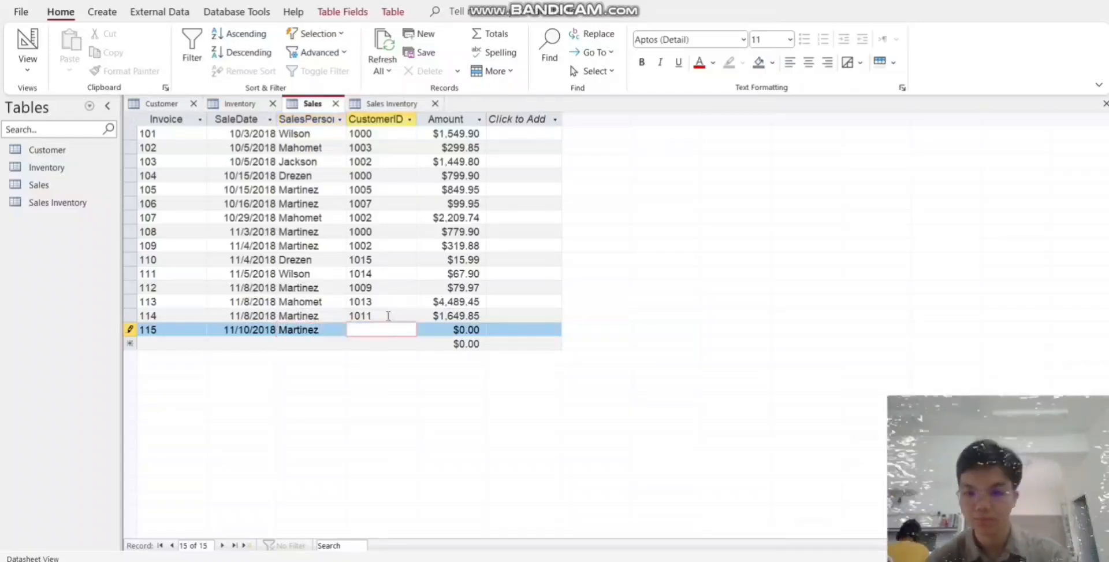
{"action": "type", "text": "\tMartinez\t1019\t1089.86\t116\t11/10/2018\tDrezen\t1001\t47.9\t117\t11/11/2018\tMartinez\t1013\t79.8\t118\t11/"}
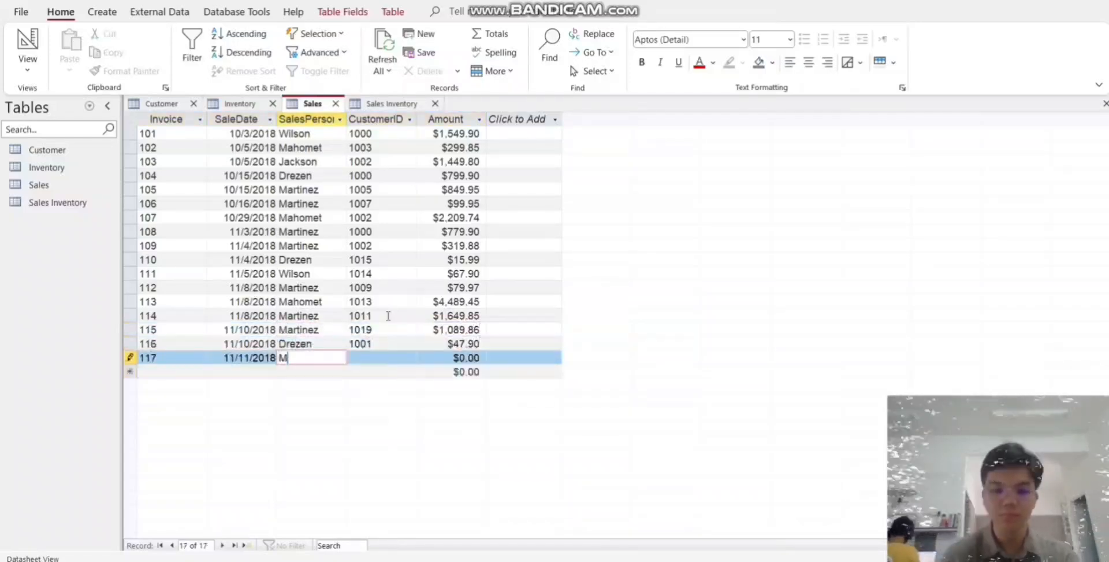
{"action": "type", "text": "14/2018\tMartinez\t1012\t1399.9\t119\t11/16/2018"}
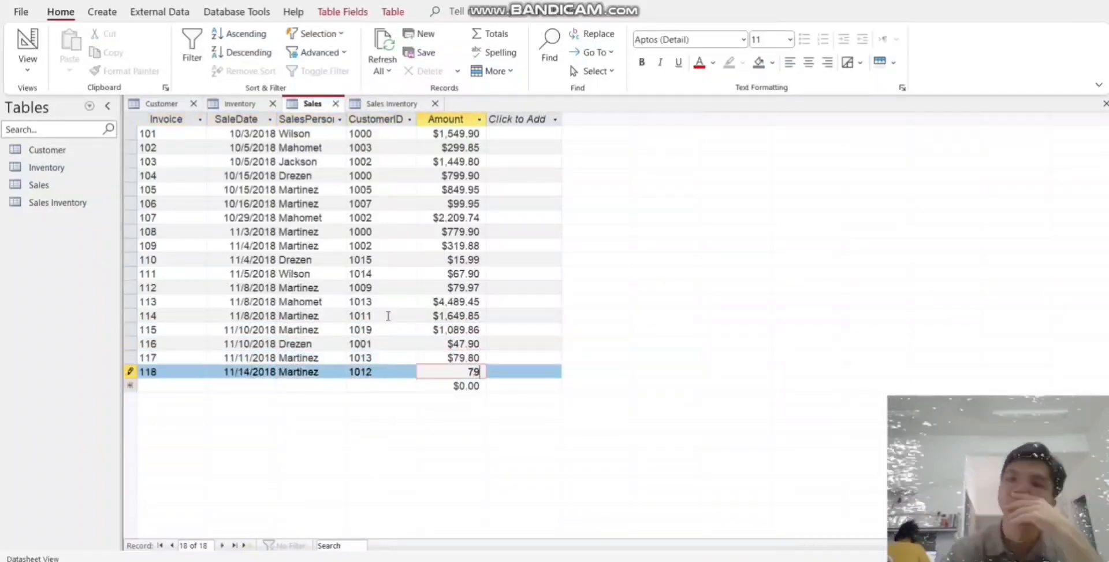
{"action": "type", "text": "\tMartinez\t1020\t359.75\t120\t11/19/2018"}
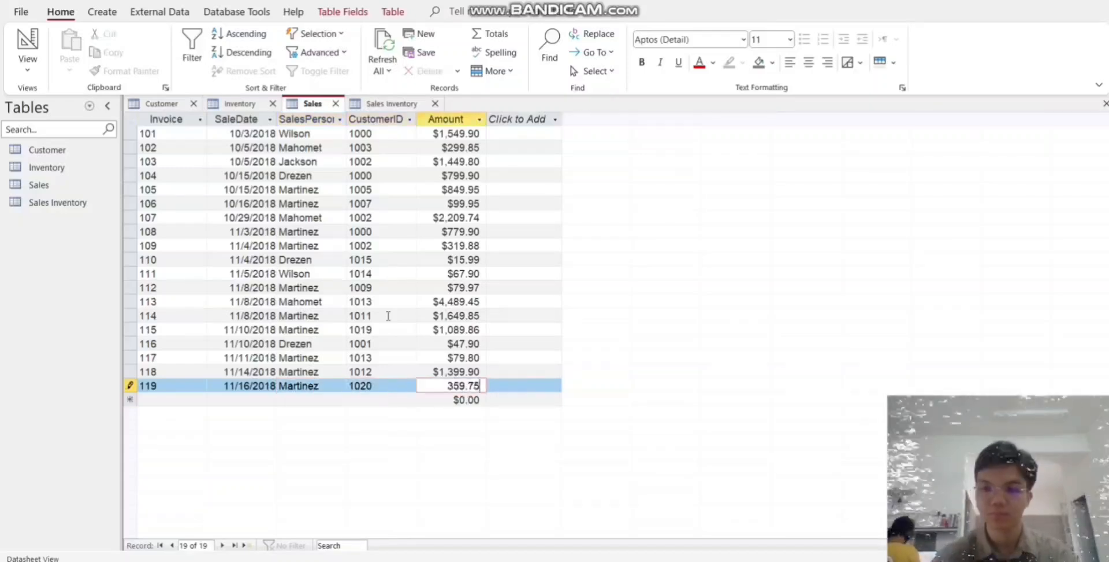
{"action": "type", "text": "\tDrezen\t1005\t165.75\t121\t11/20/2018\t"}
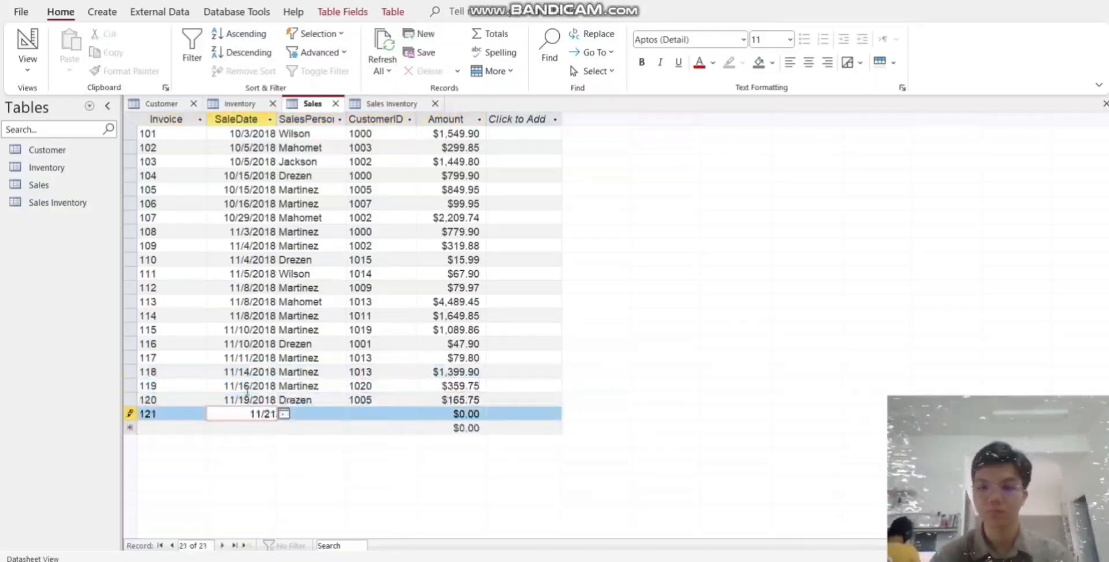
{"action": "type", "text": "Mahomet\t1017\t999.95\t122\t11/21/2018\tMar"}
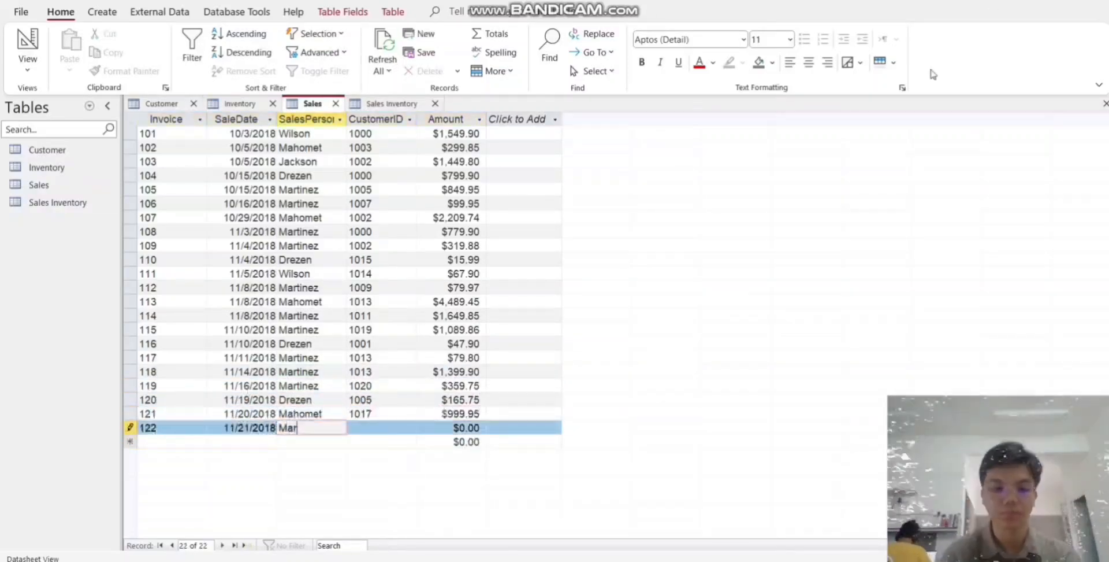
{"action": "type", "text": "tinez"}
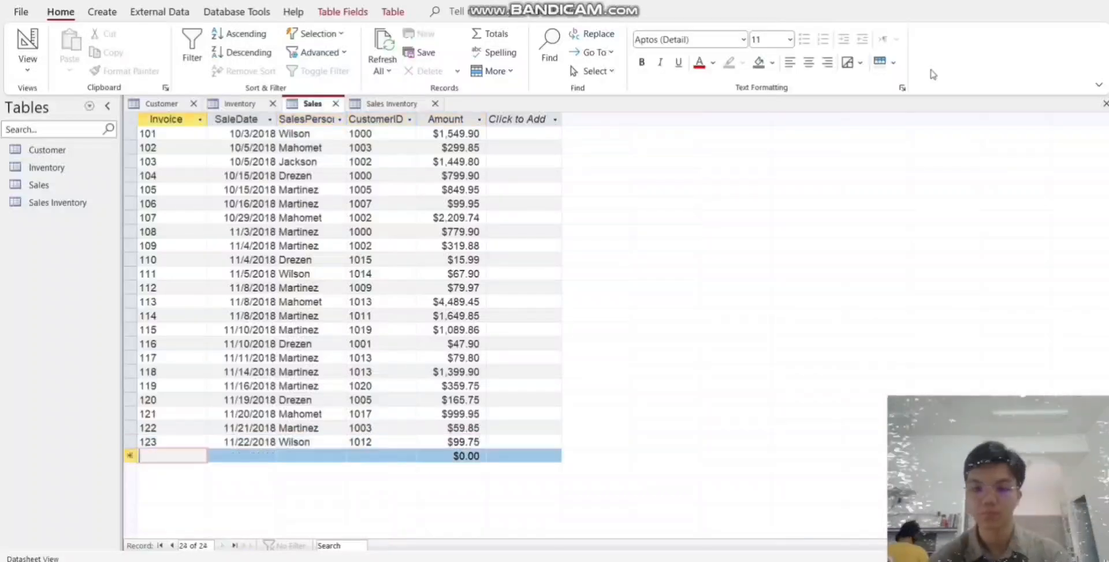
{"action": "type", "text": "\t1003\t59.85\t123\t11/22/2018\tWilson\t1012\t99.75\t124\t11/25/2018\tMahomet\t1014\t139.91\t125\t11/25/2018"}
{"action": "type", "text": "\tWil"}
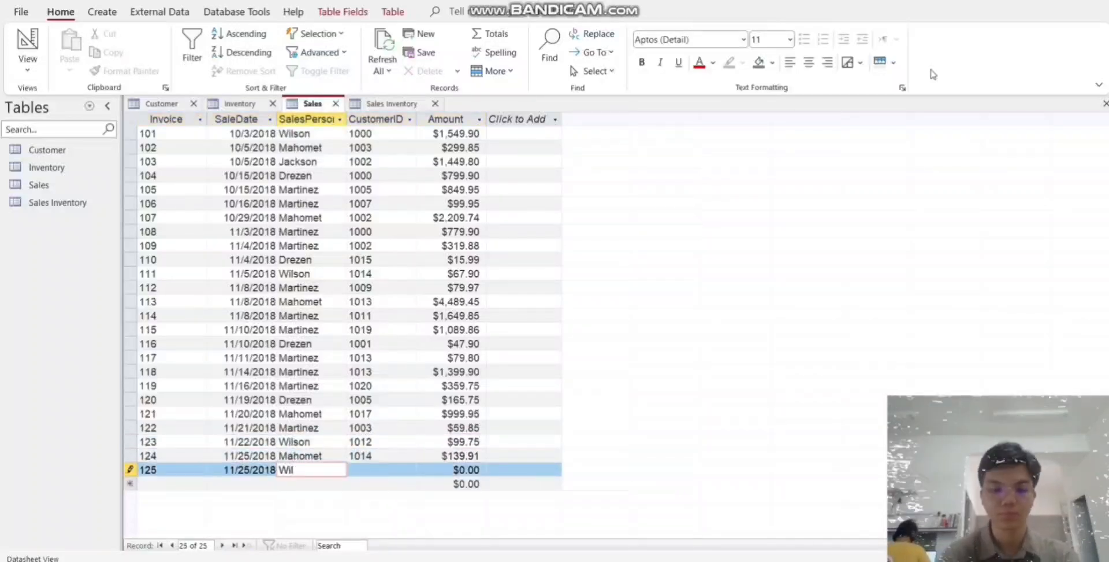
{"action": "type", "text": "son\t1009\t49.90\t126\t11/26/2018\tMartinez\t1004\t135.79\t127\t11/26/2018\tWilson\t1016\t259.69\t128\t11/29/2018\t"}
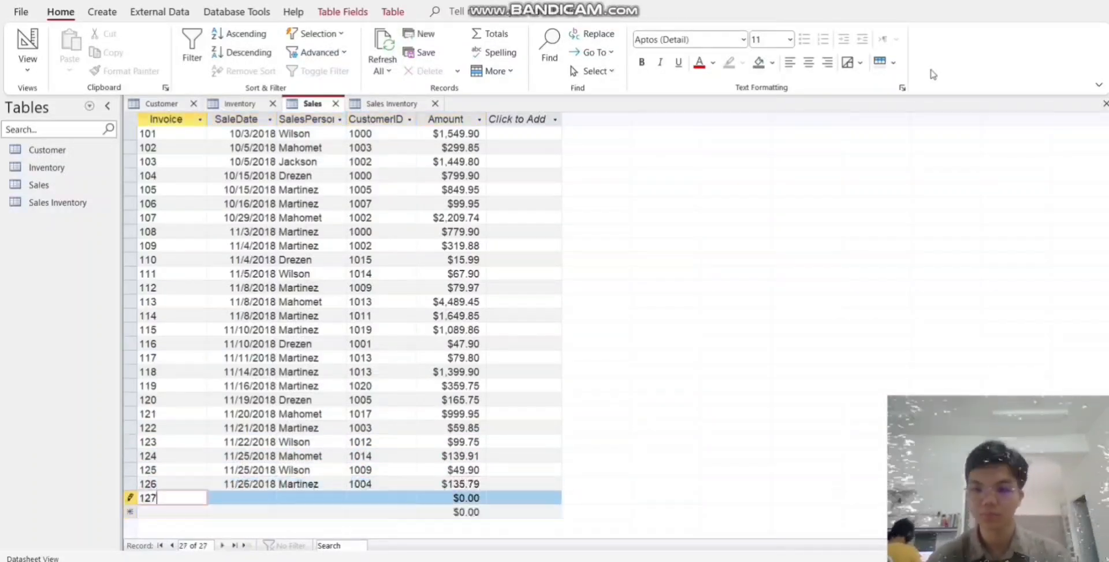
{"action": "type", "text": "Drezen\t1009\t247.77\t129\t12/1/2018\tJackson\t1003\t203."}
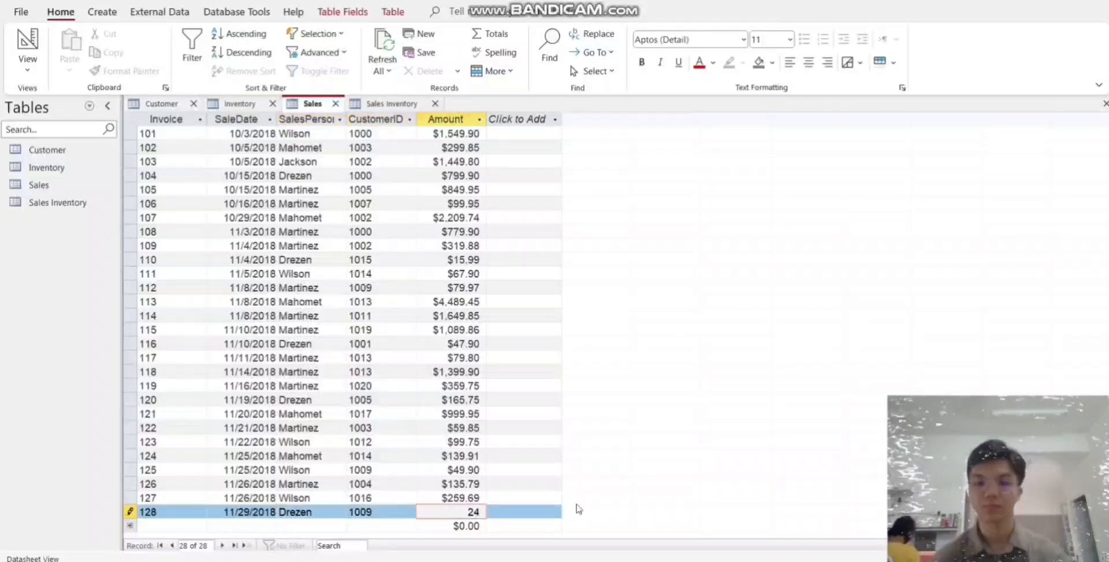
{"action": "type", "text": "70\t130\t12/1/2018\tMartinez\t1019\t79.97\t131\t"}
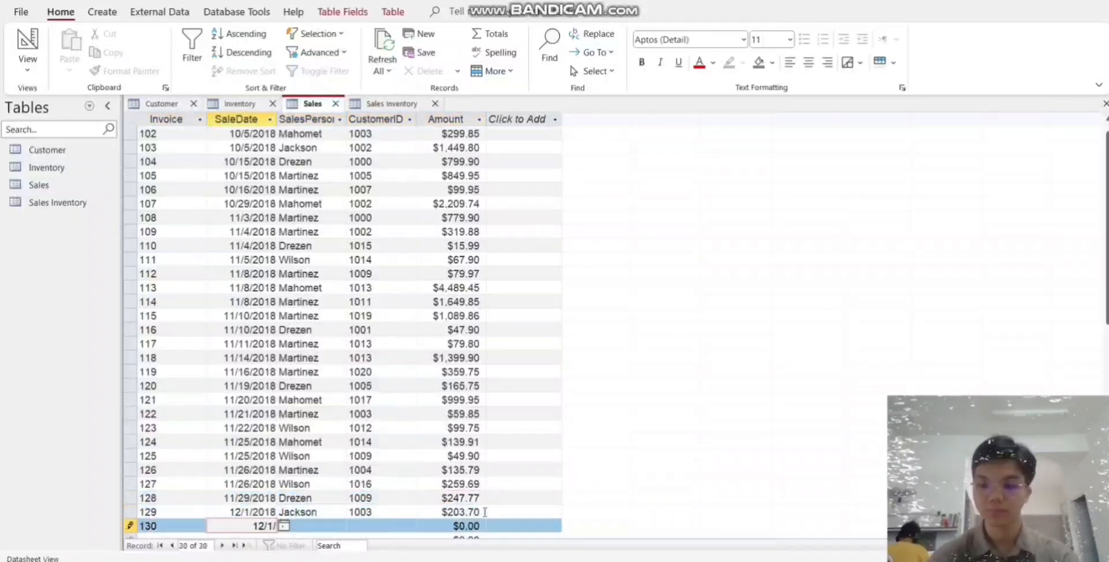
{"action": "type", "text": "1004\t199.95\t132\t12/5/2018\tDrezen\t1014\t199.95\t133\t12/5/"}
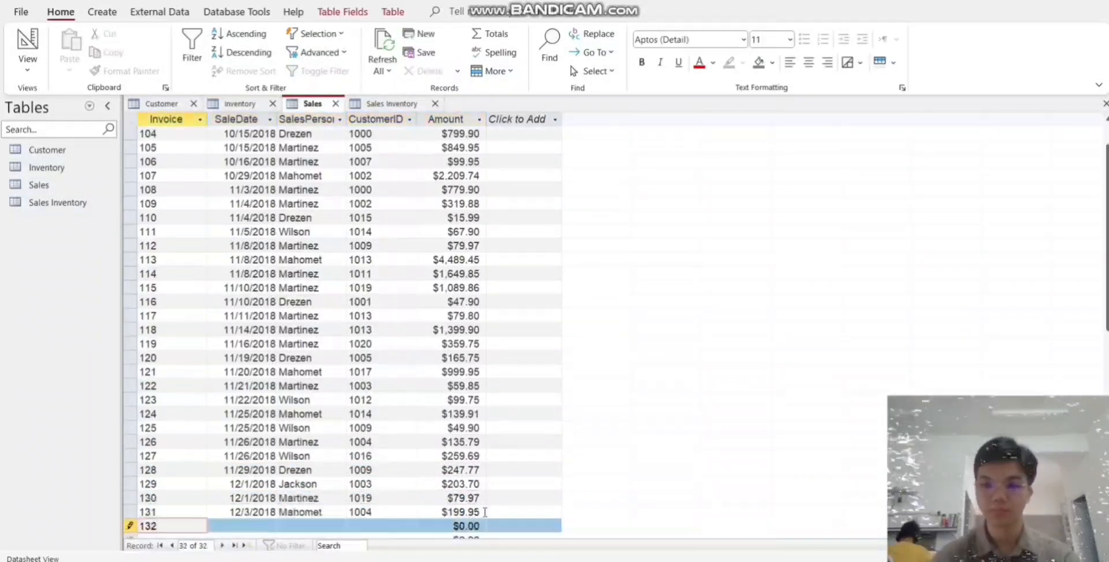
{"action": "type", "text": "2018\tMahom"}
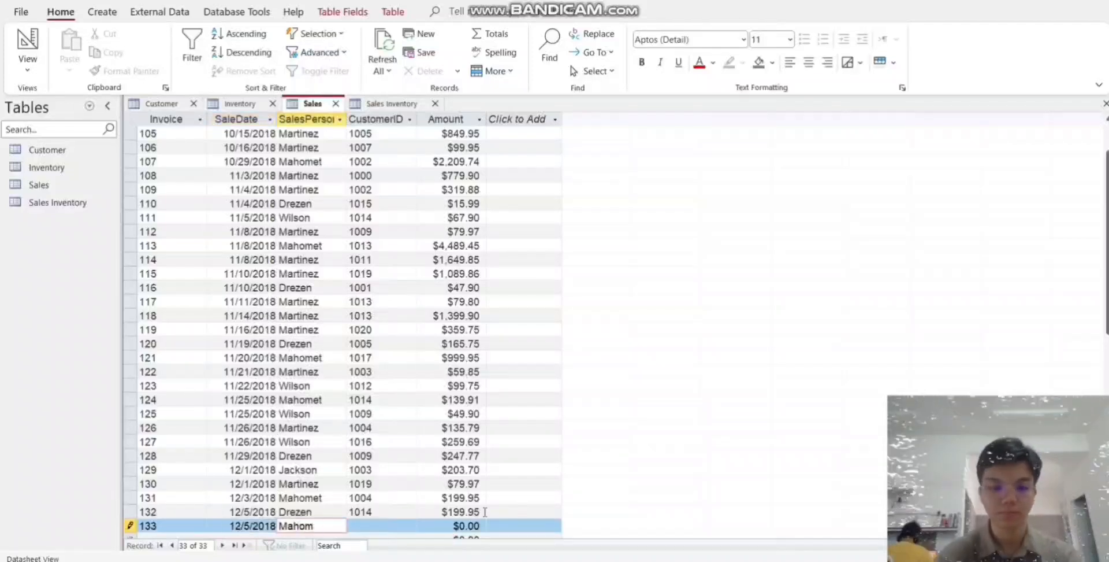
{"action": "type", "text": "et\t1003\t2729.57\t134\t12/6/2018\tJackson\t100"}
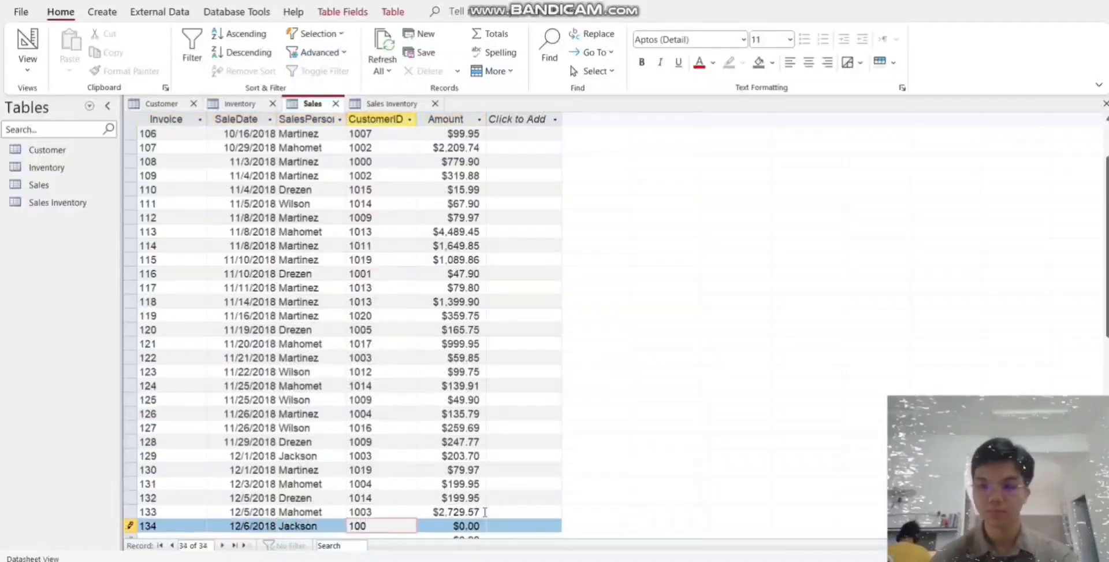
{"action": "type", "text": "3\t19.95\t135\t12/6/2018\tMartinez\t1009\t1129.77\t136\t12/7/2018\tMaho"}
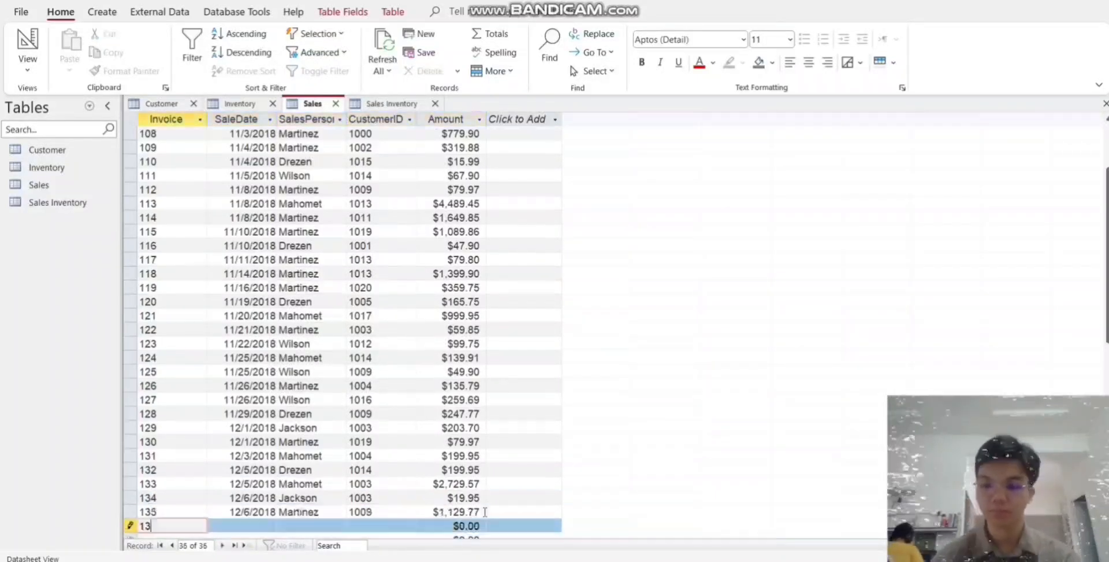
{"action": "type", "text": "19.95"}
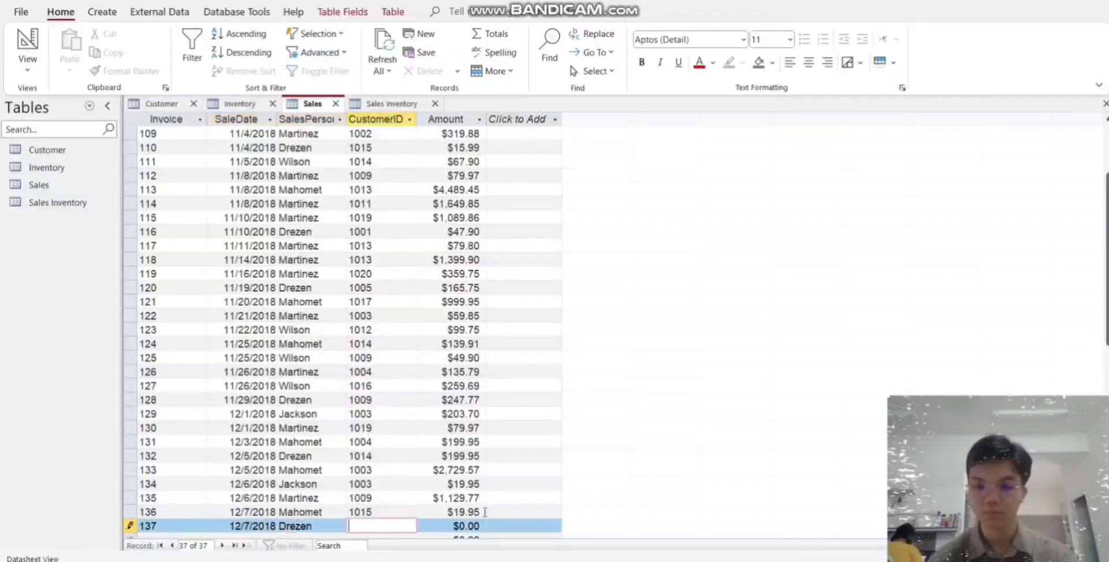
{"action": "type", "text": "\t137\t12/7/2018\tDrezen\t1006\t1666.92\t138\t12/10/2018\tMartinez\t1018\t1551.72\t139\t12/11/2018\tMahomet\t1003\t1551.72\t140\t12/11/2018"}
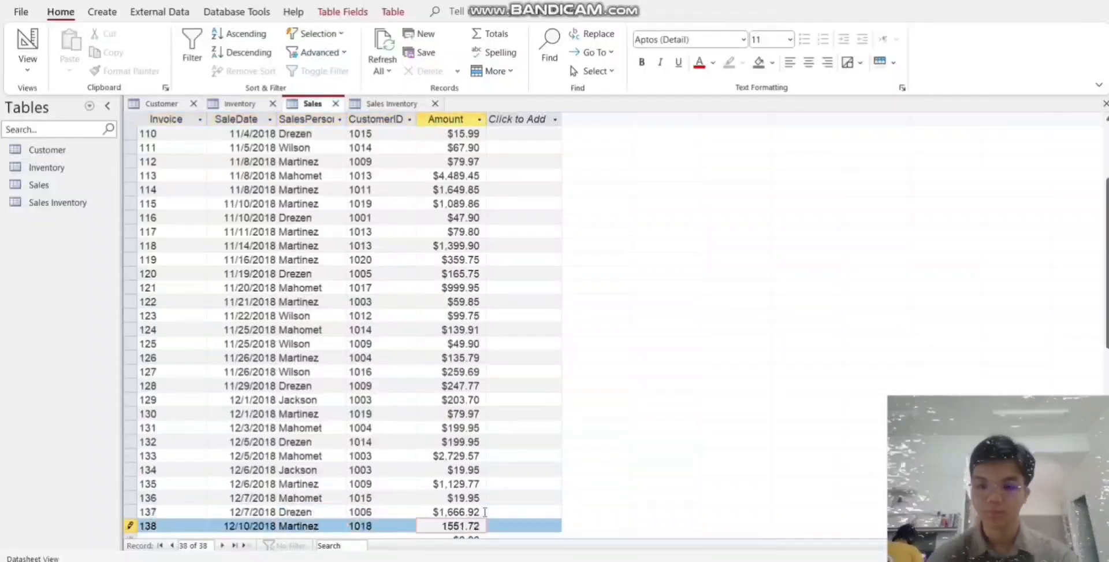
{"action": "type", "text": "\tMahomet\t1006\t117"}
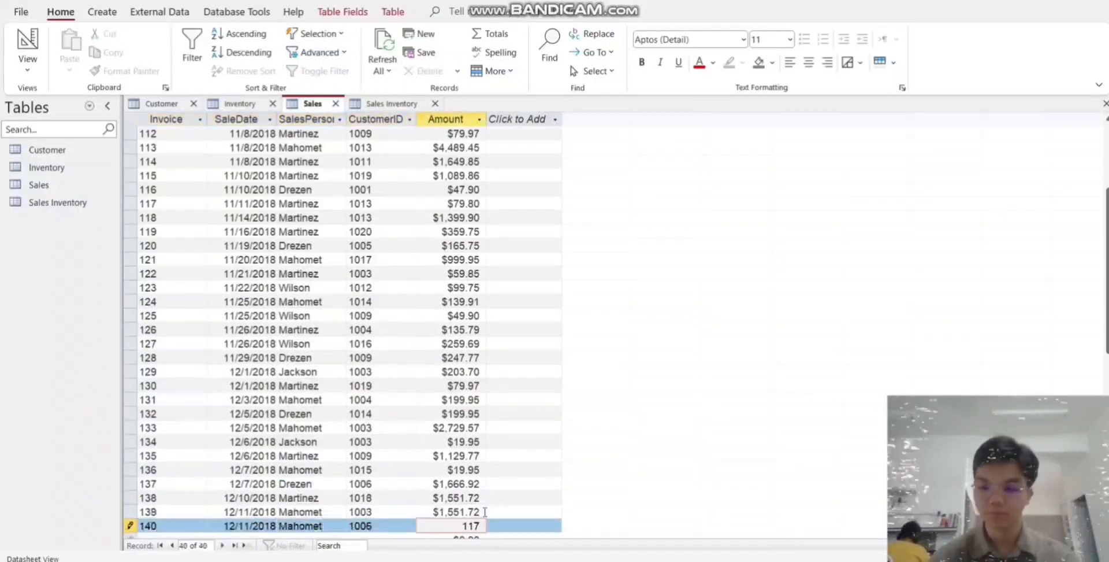
{"action": "type", "text": "1.04\t141\t12/13/2018\tMartinez\t1020\t79.97\t142\t12/13/2"}
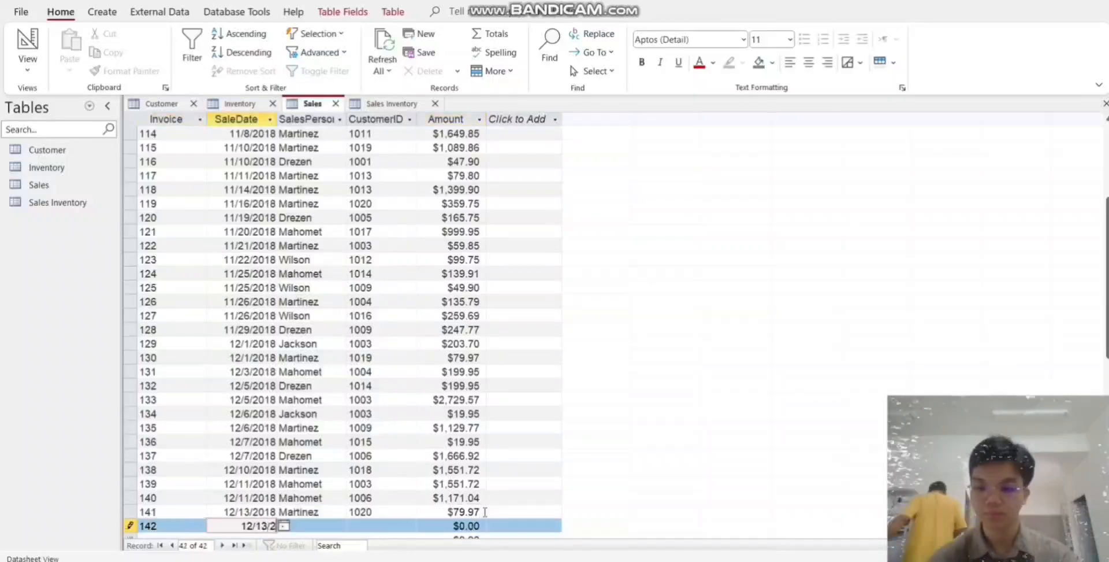
{"action": "type", "text": "018\tDrezen\t1008\t849.95\t143\t12/14/2018\tMartinez\t1019\t2899.55\t144\t12/14/2018\tMahomet\t100"}
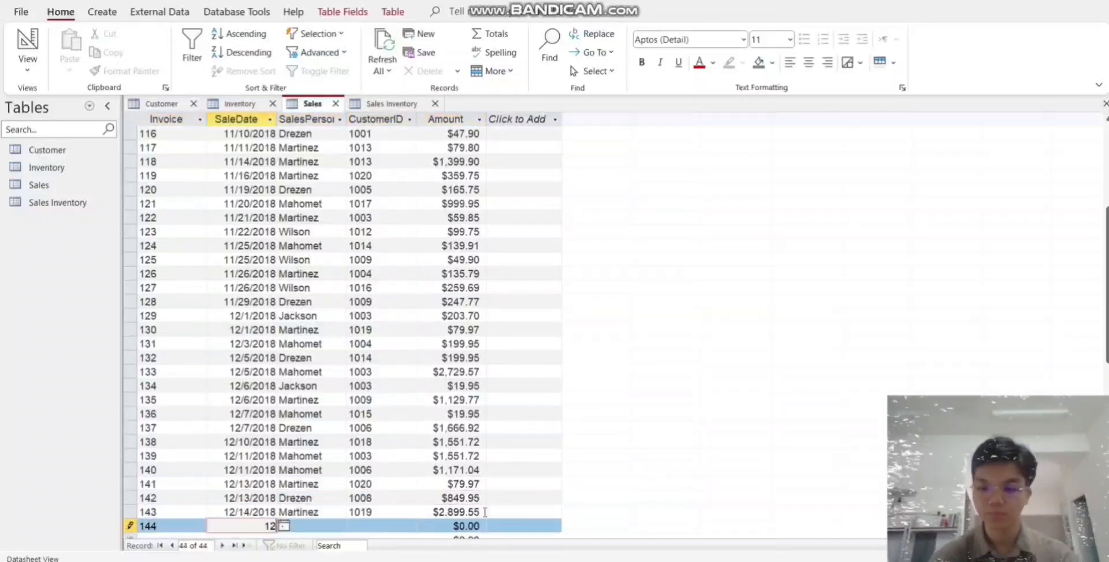
{"action": "type", "text": "3\t717.46"}
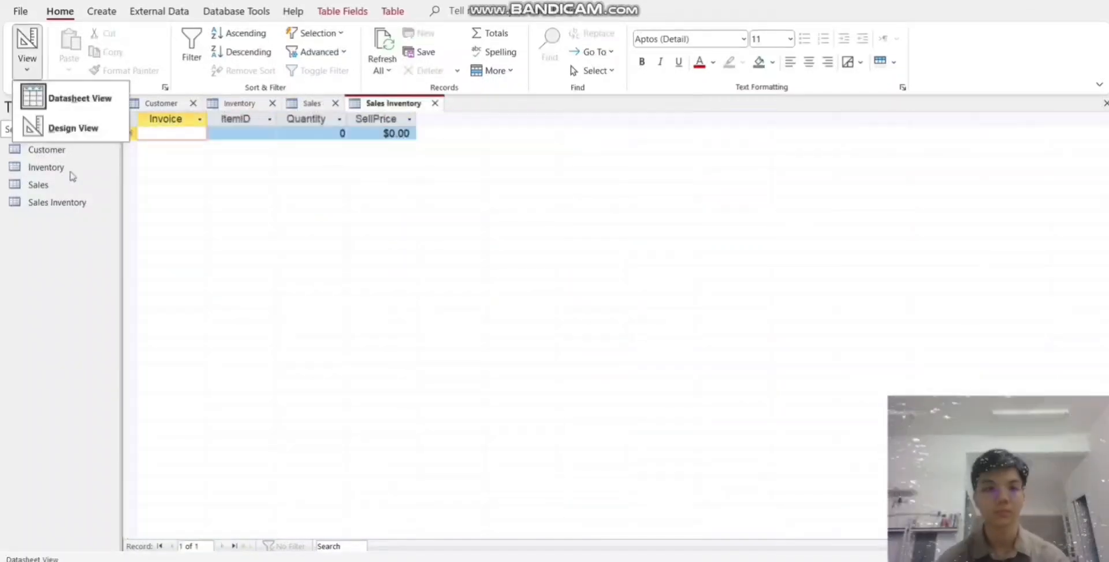
- Enter Sales Inventory records with invoice, ItemID, quantity and price: 1025, 1, $699.95; 1035, 1, $849.95; 1045, 3, $99.95; 1010, 1, $29.95; 1015, 1, $19.95
{"action": "left_click", "coordinate": [74, 128]}
{"action": "left_click", "coordinate": [223, 504]}
{"action": "left_click", "coordinate": [27, 39]}
{"action": "left_click", "coordinate": [537, 325]}
{"action": "left_click", "coordinate": [189, 133]}
{"action": "type", "text": "101\t1025\t1\t699.95"}
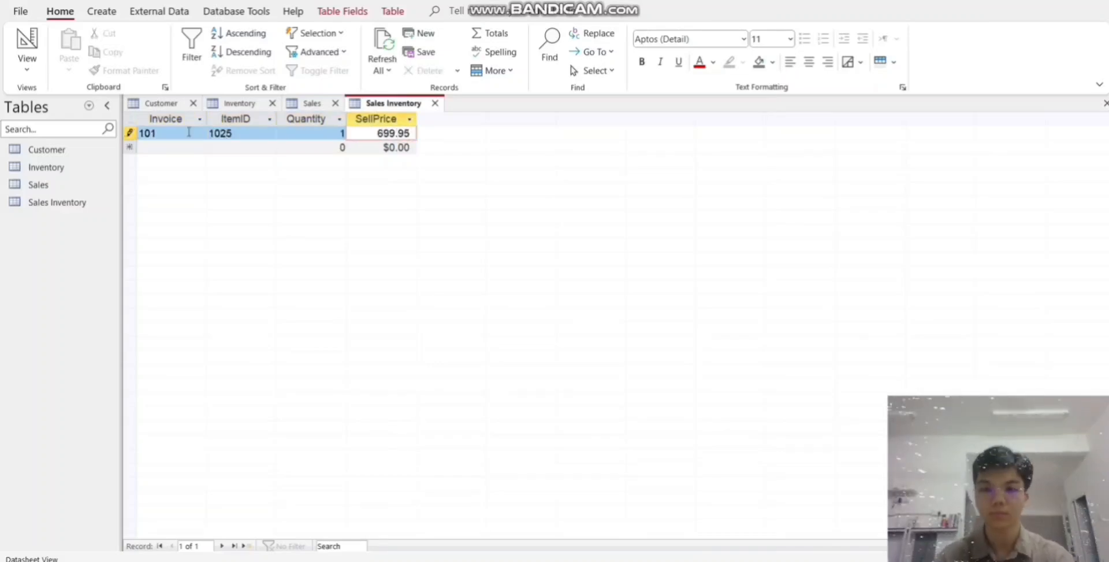
{"action": "type", "text": "\t101\t1035\t1\t849.95\t102\t1045\t3\t99.95\t103\t1010\t1\t29.95\t103\t1015\t1\t19.95\t103\t102"}
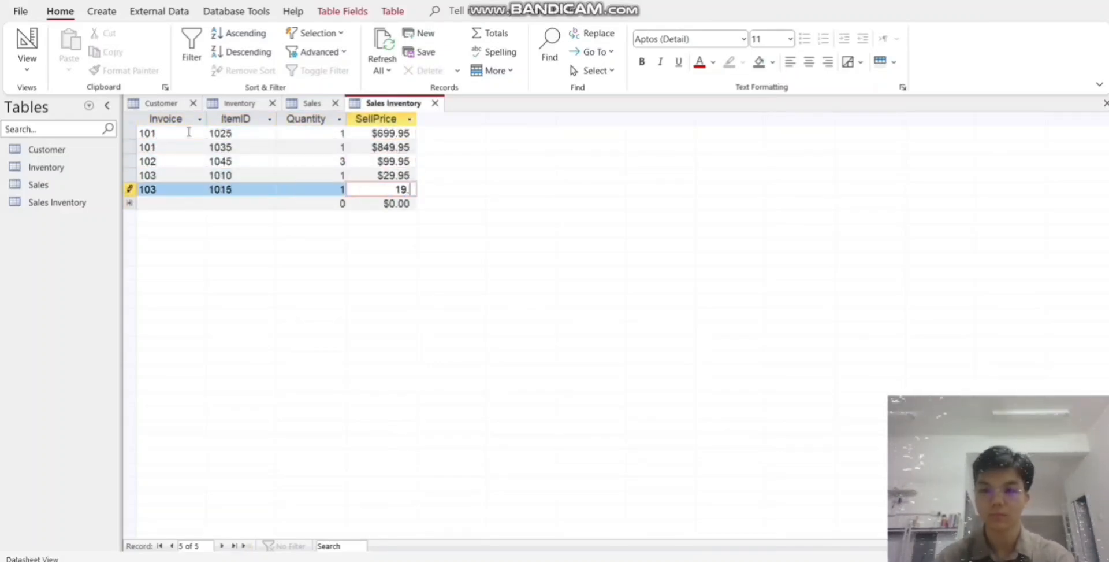
{"action": "type", "text": "5\t2\t699.95\t104\t1025\t1\t699.95\t104\t1045\t1\t99.95\t"}
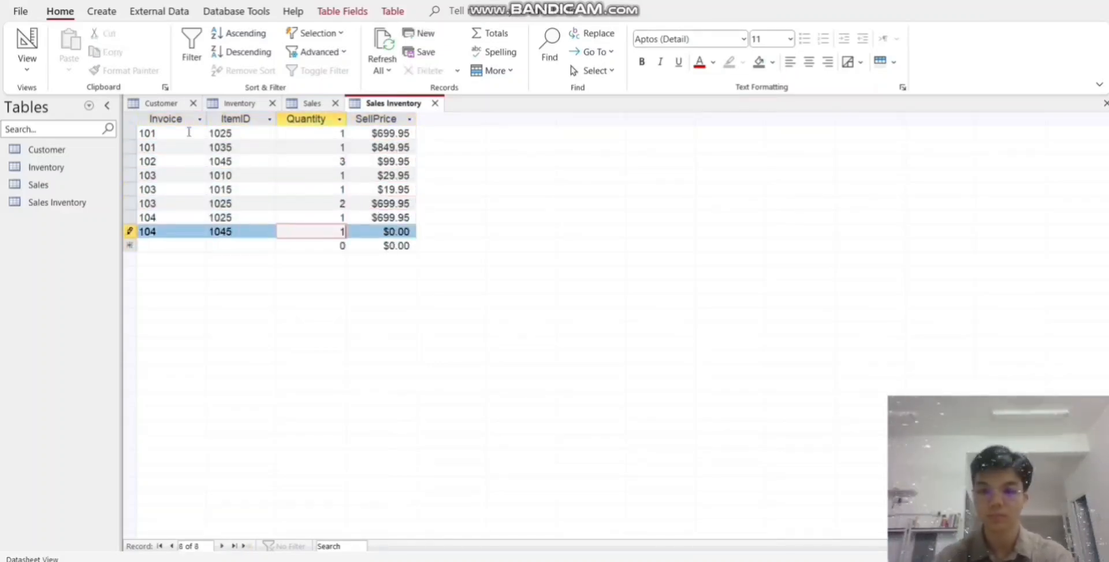
{"action": "type", "text": "105\t1035\t1\t849.95\t106\t1045\t1\t99.95\t107\t1030\t1\t999.95\t107\t1035\t1\t849"}
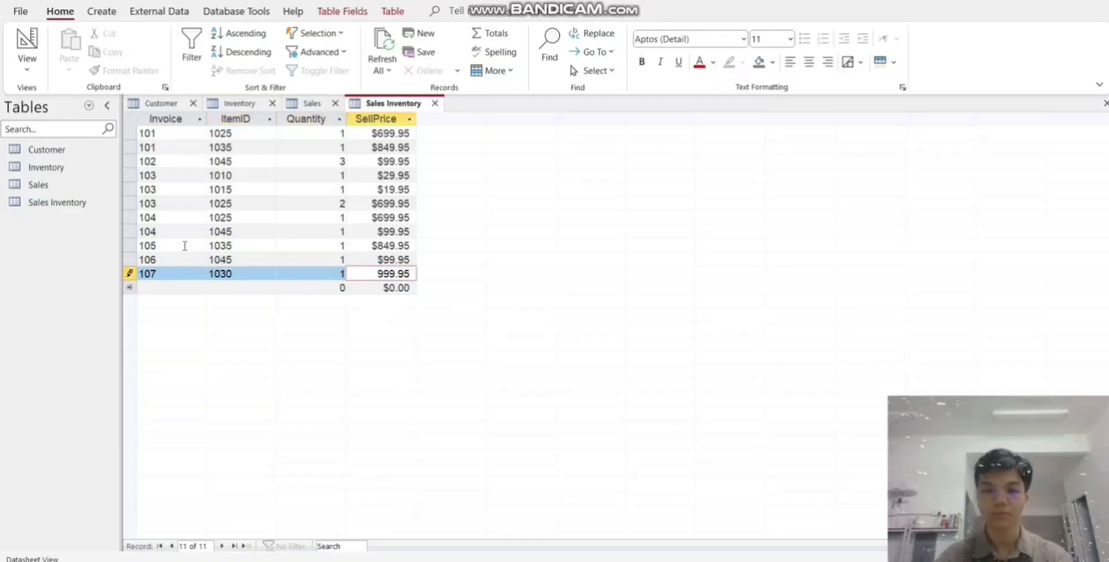
{"action": "type", "text": ".9"}
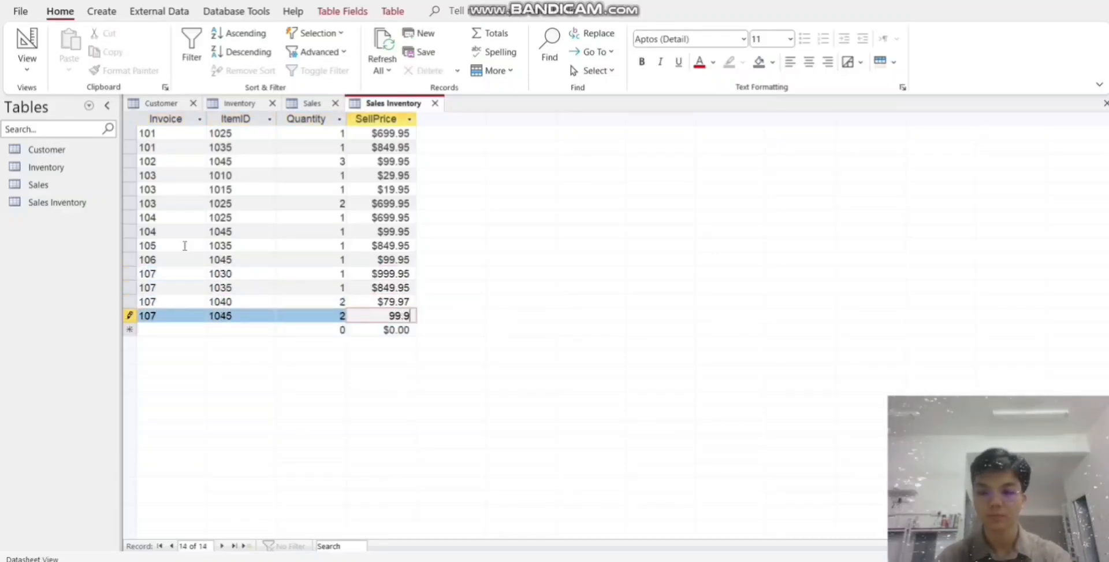
{"action": "type", "text": "5\t107\t1040\t2\t79.97\t107\t1045\t2\t99.95\t108\t1025\t1\t689.95\t108\t1045\t1\t89.95\t109\t1040\t4\t79.97\t110\t1055\t1\t15.99\t11"}
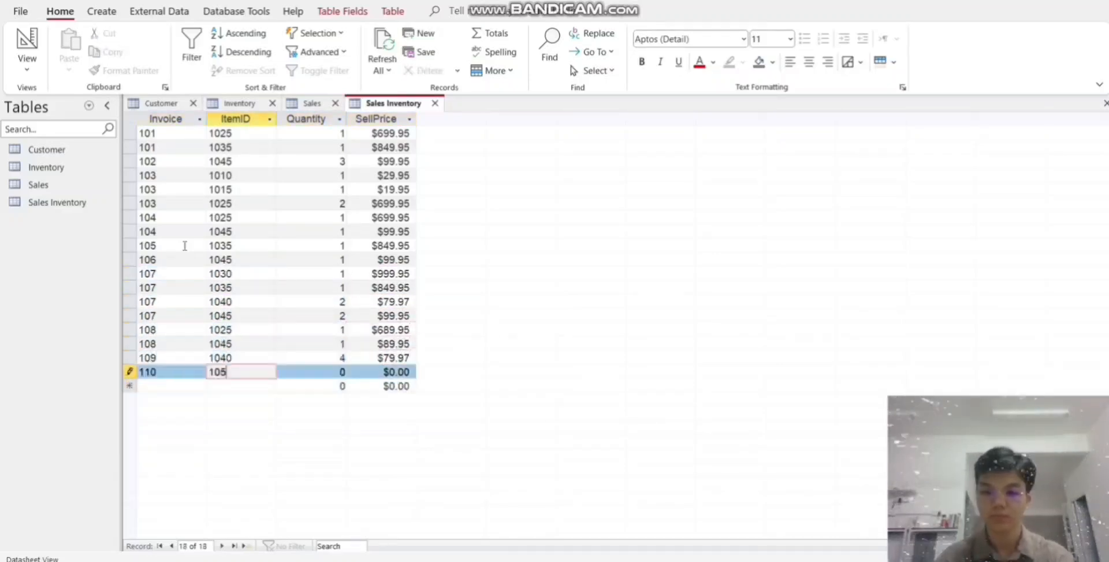
{"action": "type", "text": "1\t1020\t2\t33.95\t112\t1040\t1\t79.97\t113\t1010\t1\t29.95\t113\t1030\t4\t99"}
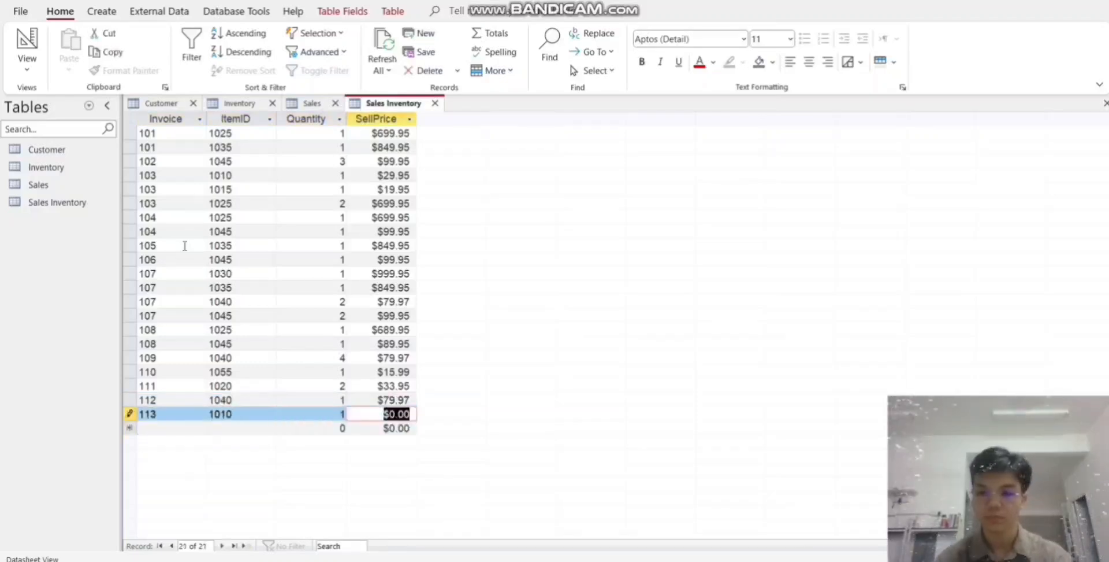
{"action": "type", "text": "9.95\t113\t1050\t2\t9.99\t113\t1055\t2\t19.99\t113\t1065\t2\t199.87\t"}
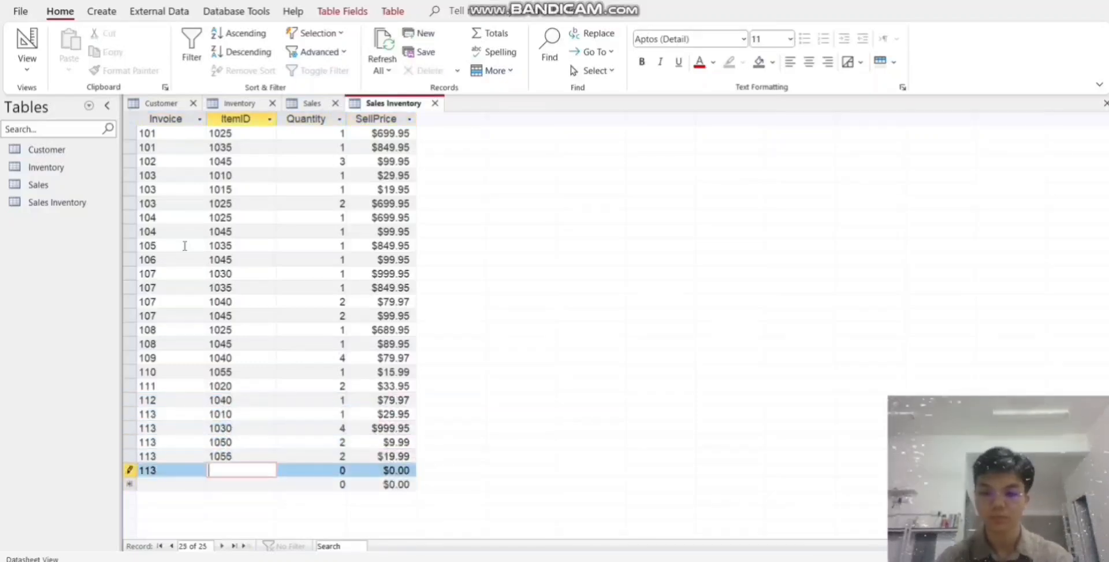
{"action": "type", "text": "11"}
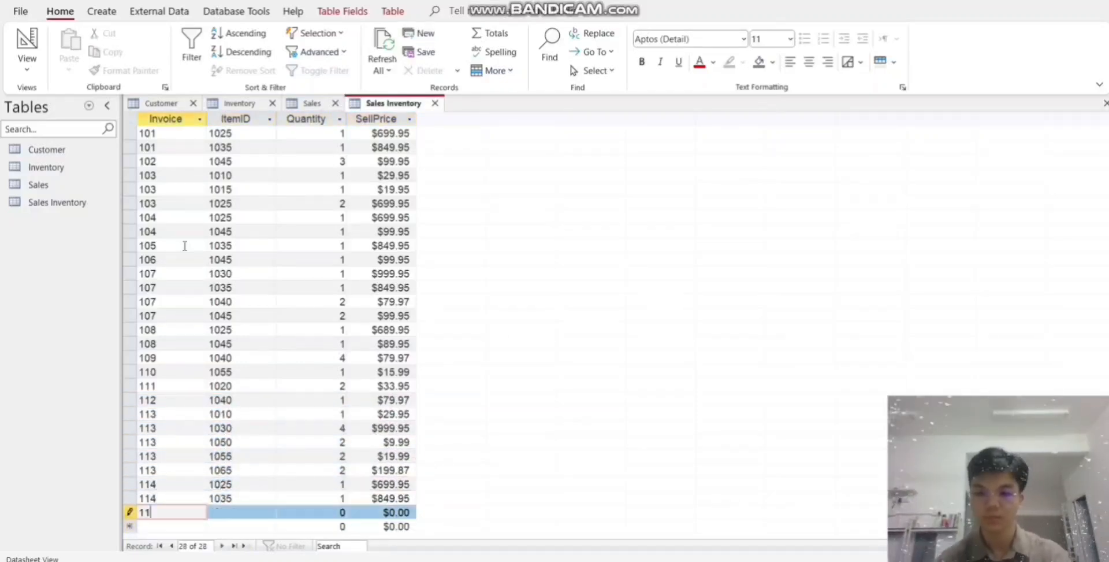
{"action": "type", "text": "4\t1025\t1\t699.95\t114\t1035\t1\t849.95\t114\t1045\t1\t99.95\t11"}
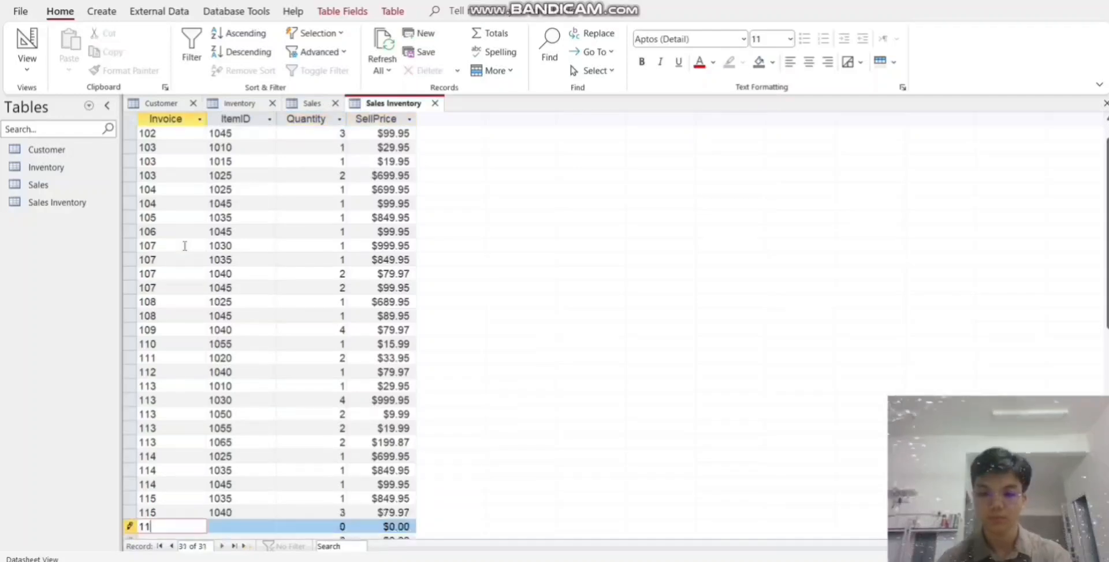
{"action": "type", "text": "5\t1035\t1\t849.95\t115\t1040\t3\t79.97\t116\t1060\t2\t23.95\t117\t1015\t4\t19.95\t118\t1025\t2\t699.95\t119\t1010\t2\t29.95\t119\t1045\t3"}
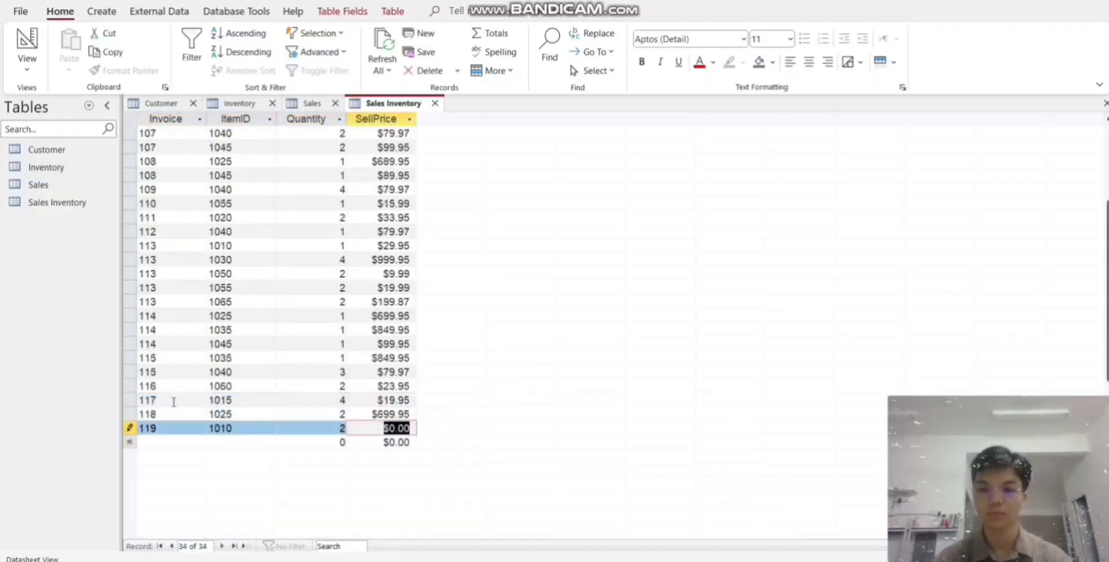
{"action": "type", "text": "\t99.95\t120\t1010\t1\t29.95\t120\t1020\t4\t33.95\t121\t1030\t1\t999.95\t122\t1015\t3"}
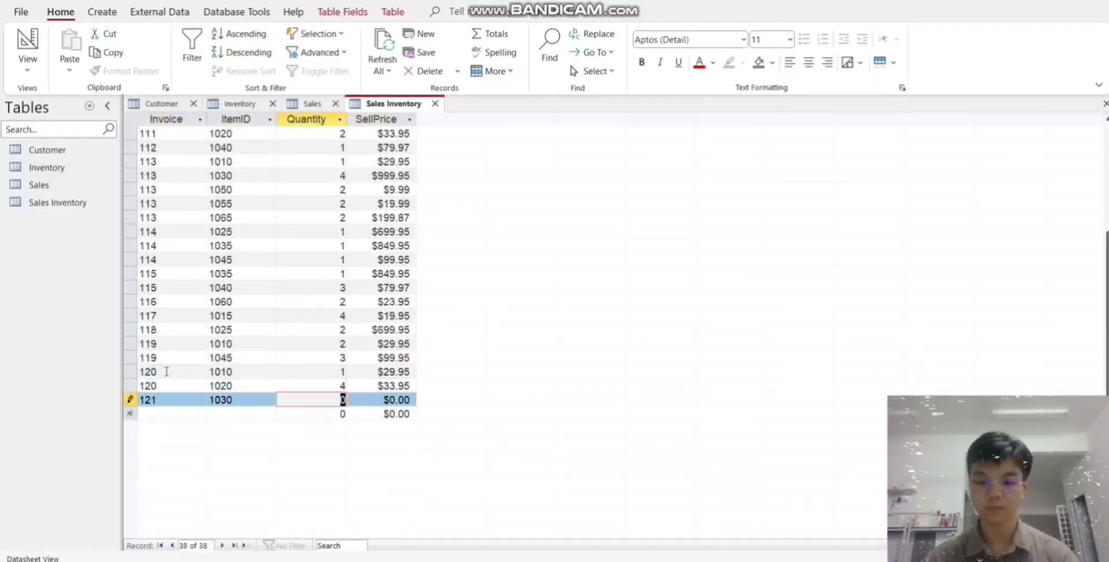
{"action": "type", "text": "\t19.95\t123\t1015\t5\t19.95\t124\t1040\t3\t79.97\t125\t1010\t1\t29.95\t125\t1015\t"}
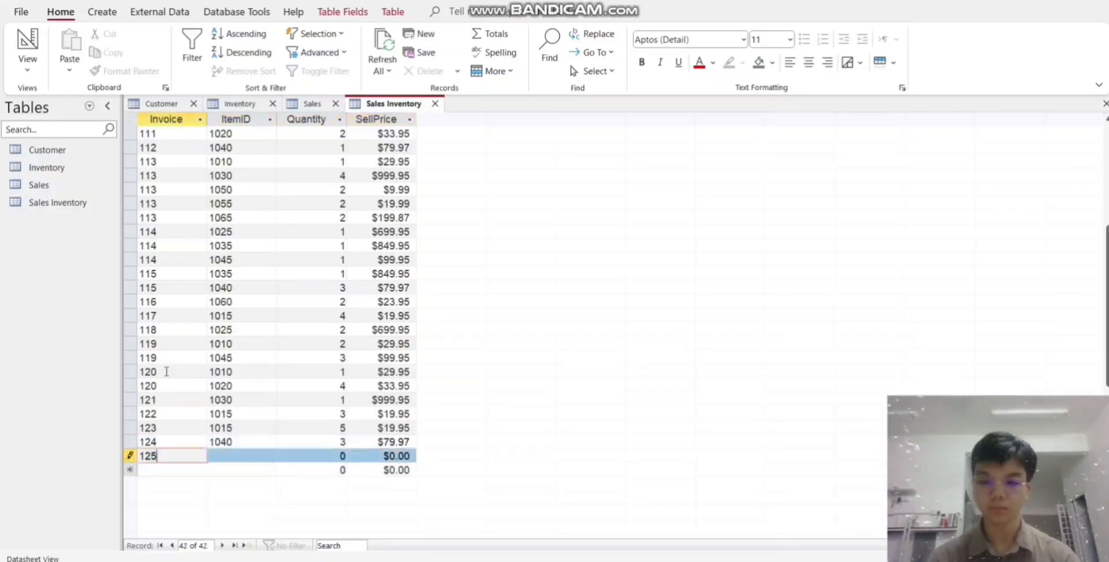
{"action": "type", "text": "1\t19.95\t126\t1020\t3\t33.95\t126\t1050\t"}
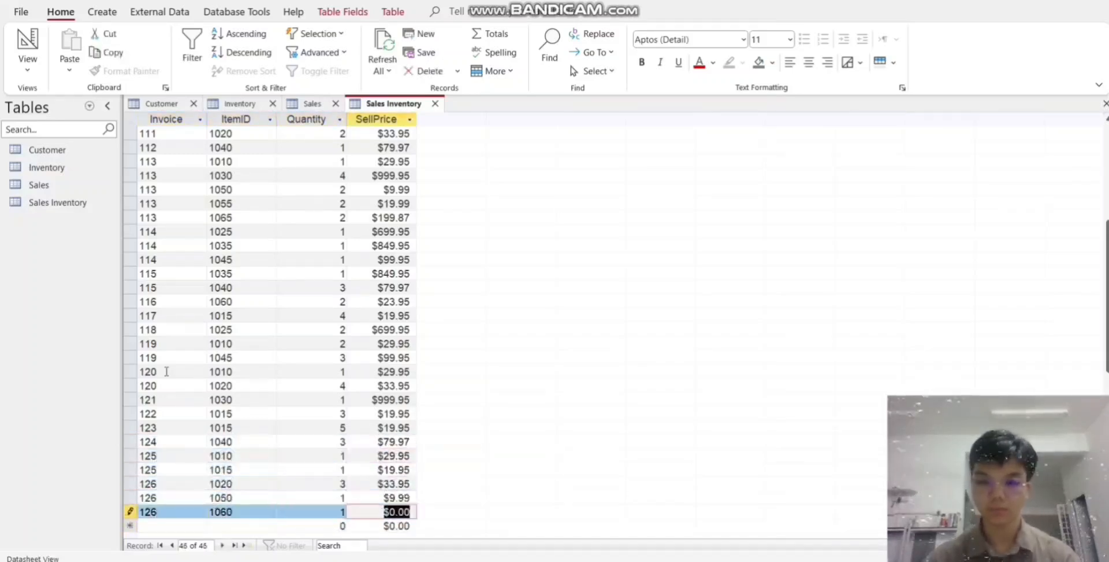
{"action": "type", "text": "\t1"}
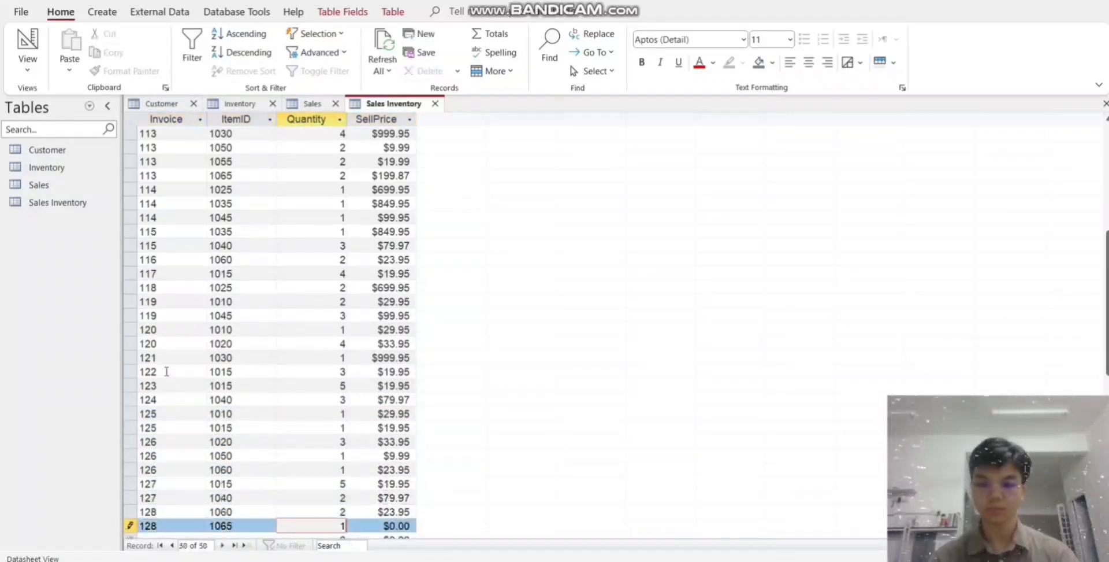
{"action": "type", "text": "9.95\t127\t1040\t2\t79.97\t128\t1060\t2\t23.95\t128\t1065\t1\t199.87\t129\t1020\t6\t33.95\t130\t1040\t1\t79.97\t131\t1045\t1\t99.95\t132\t1030\t4\t999.95\t133"}
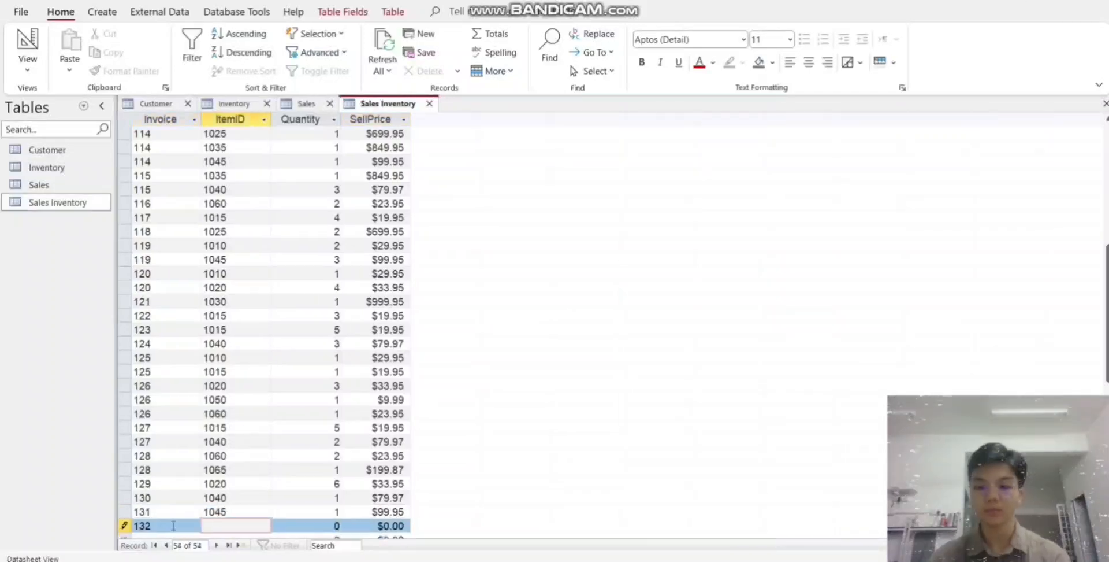
{"action": "type", "text": "\t10"}
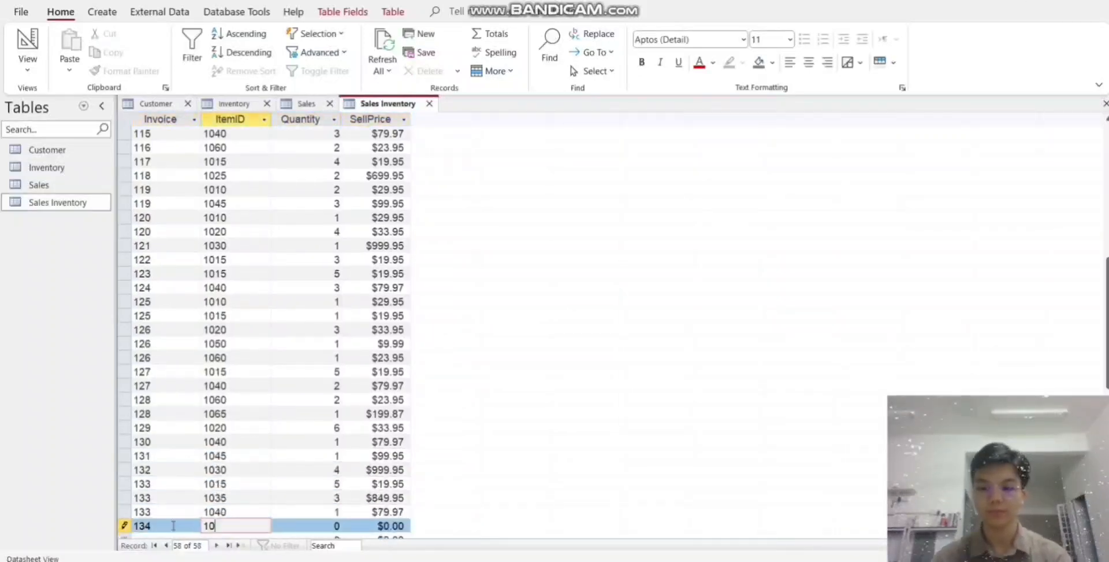
{"action": "type", "text": "15\t5\t19.95\t133\t1035\t3\t849.95\t133\t1040\t1\t79.97\t134\t1015\t1\t19.95\t135\t1010\t3\t29.95\t135\t1030\t1\t999.95\t135\t1050\t2\t9.99\t135\t"}
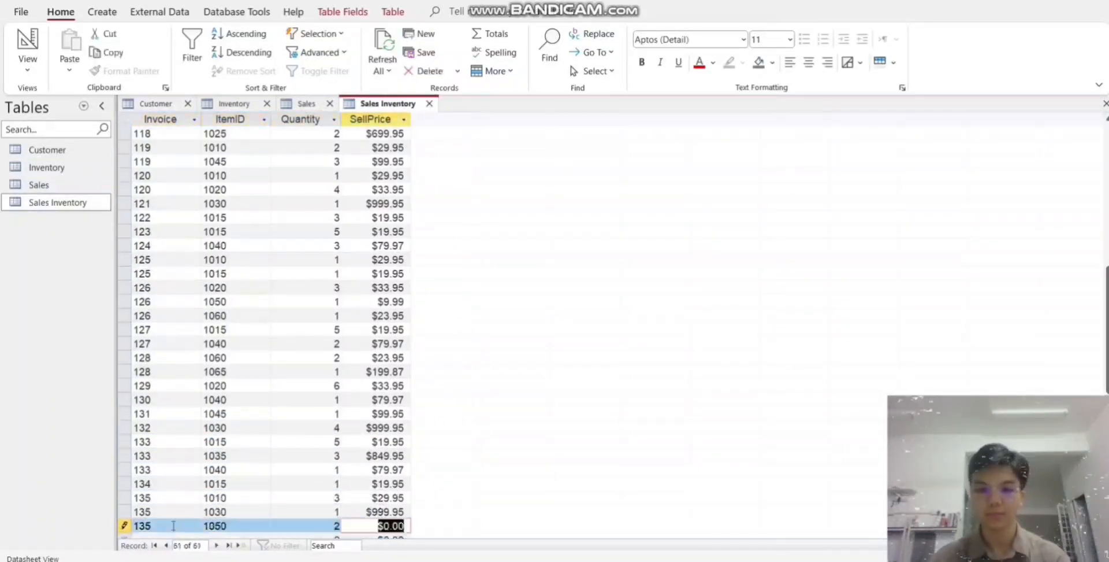
{"action": "type", "text": "1055\t2\t19.99\t136\t1015\t1\t19.95\t137\t1020\t2\t33.95\t"}
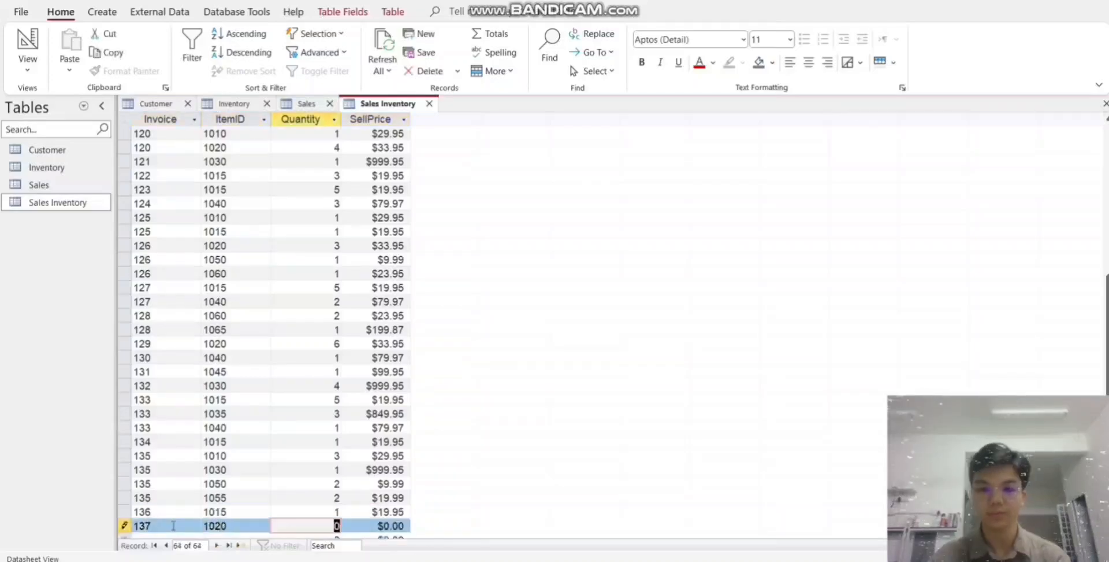
{"action": "type", "text": "137\t1045\t4\t99.95\t137\t1065\t6\t199.87\t138\t1015\t2\t19.95\t138\t1025\t3\t"}
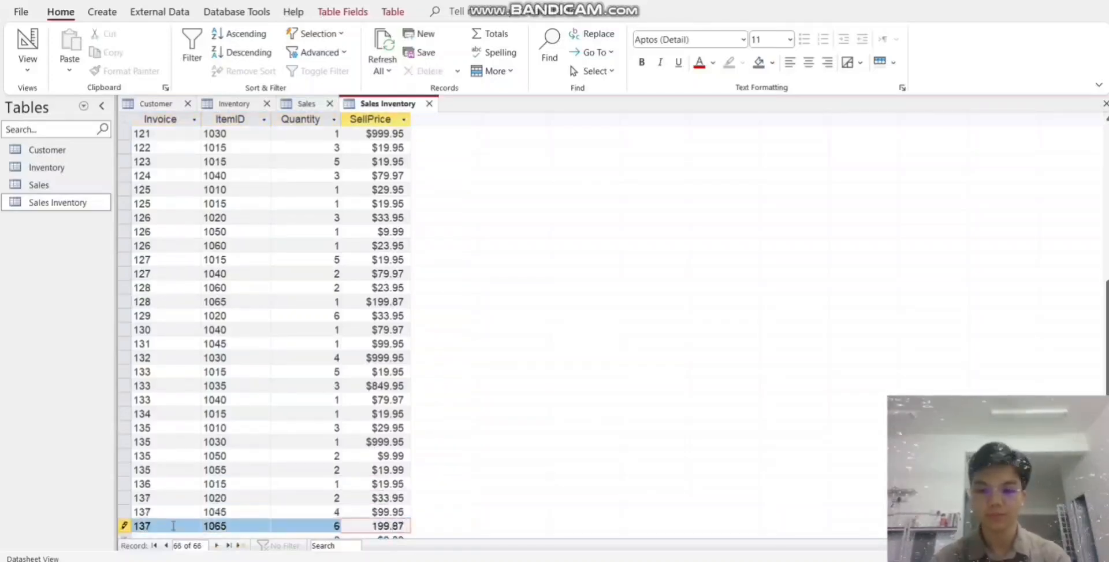
{"action": "type", "text": "699.95"}
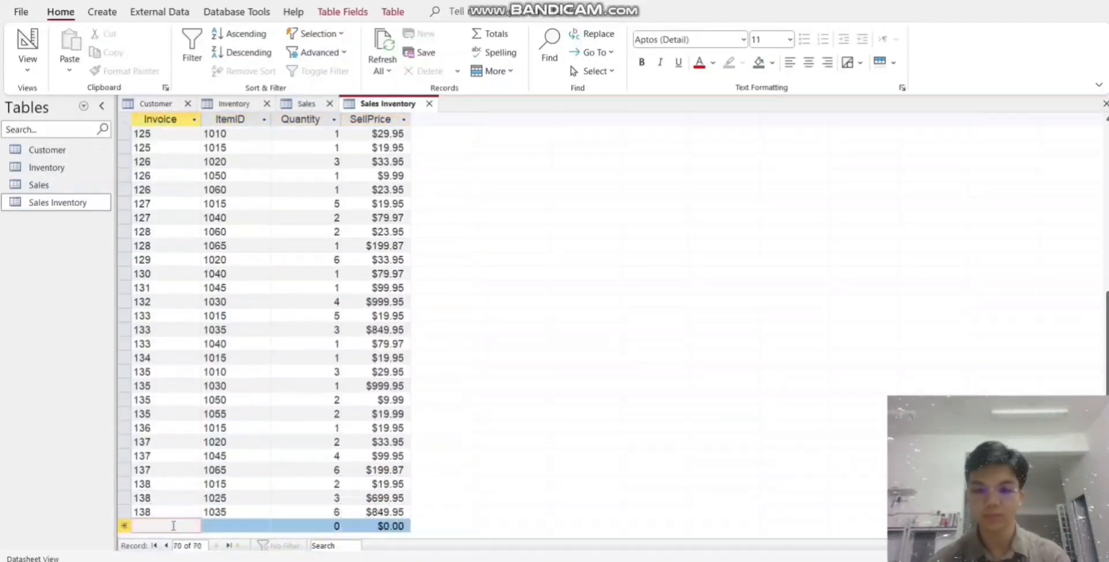
{"action": "type", "text": "\t138\t1035\t6\t849.95\t138\t1060\t1\t23.95\t139\t1025\t2\t699.95\t139\t1040\t1\t79.97\t"}
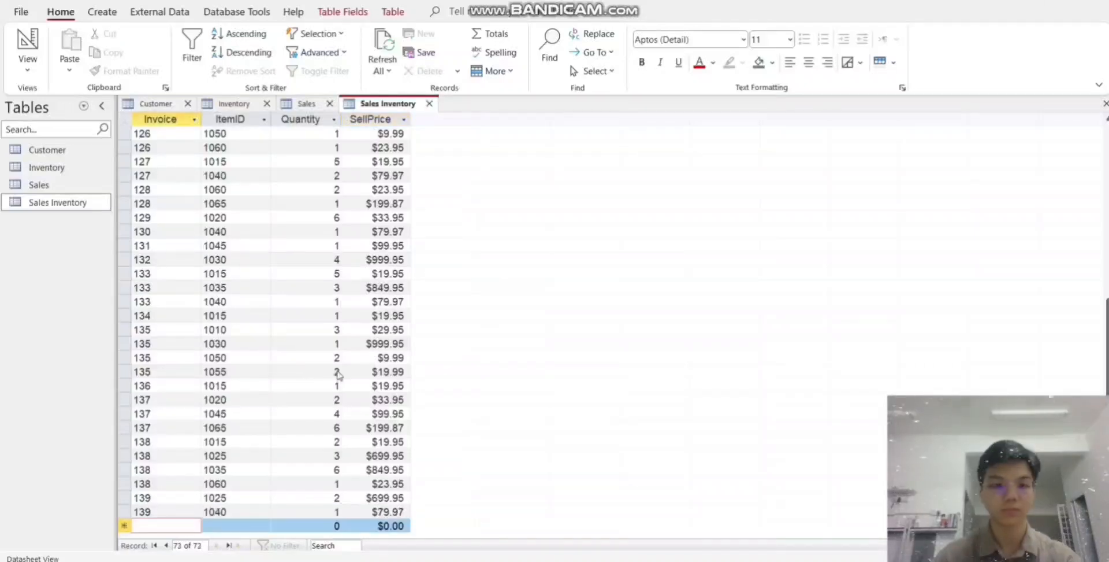
{"action": "type", "text": "3\t23.95\t140\t1010\t6\t29.95\t140\t1040\t4\t79.97\t140\t"}
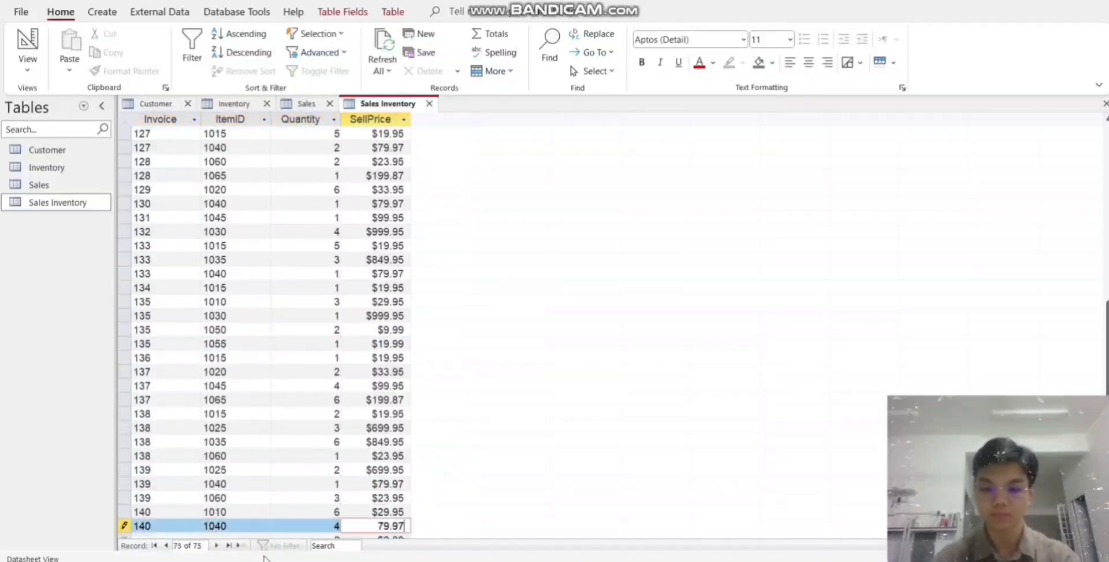
{"action": "type", "text": "1060\t3\t23.95\t140\t1065\t3\t199.87\t141\t1040\t1\t79.97\t142\t1035\t1\t849.95\t"}
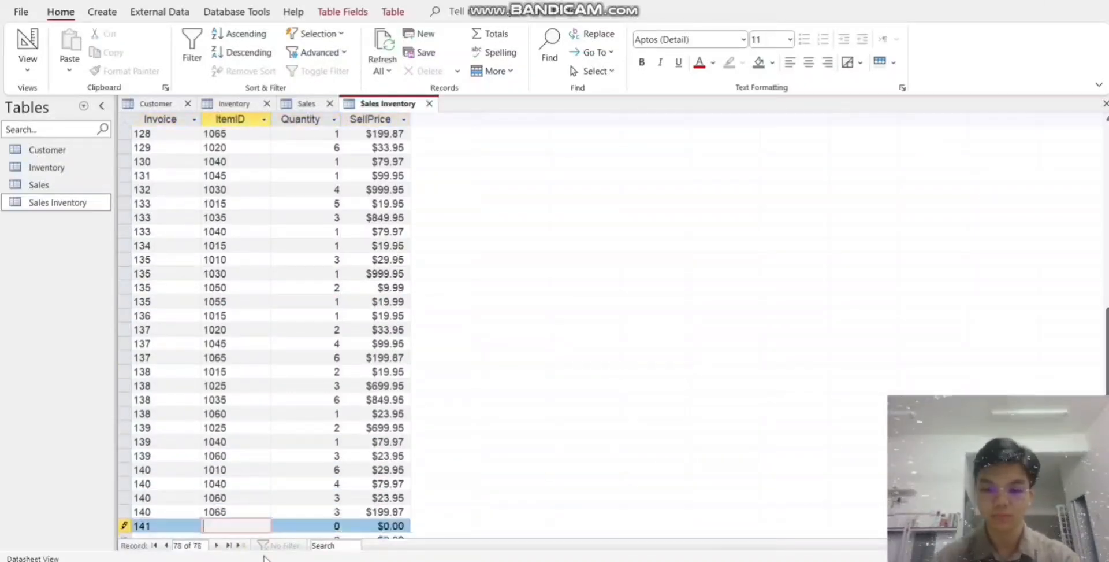
{"action": "type", "text": "143\t1015\t5\t19.95\t143\t1025\t4\t699.95\t144\t1010\t3\t26.95\t14"}
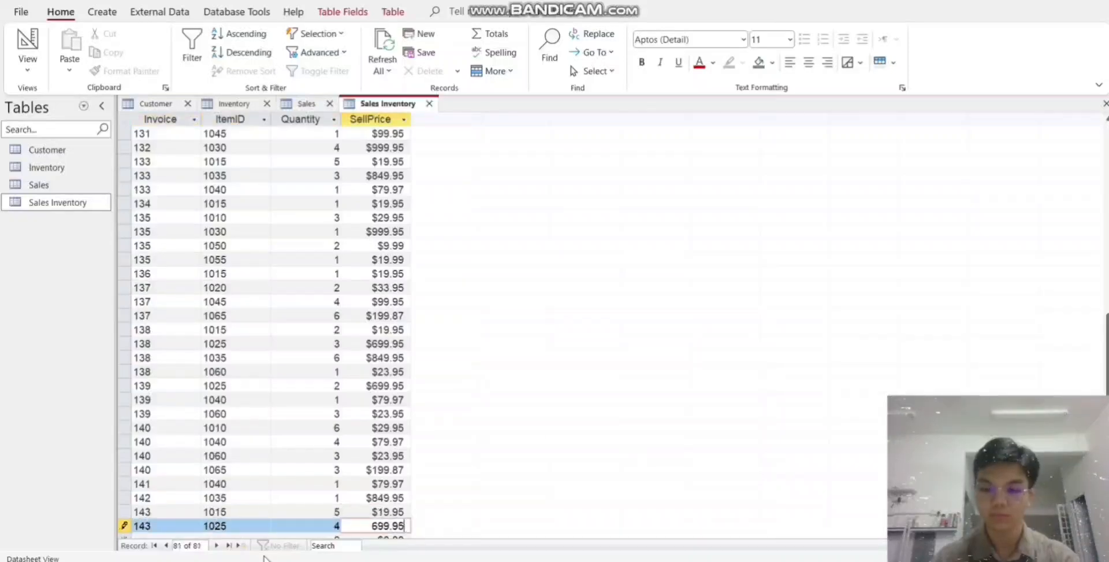
{"action": "type", "text": "4\t1020\t2\t30.95\t144\t1055\t6\t10.87\t144\t1060\t5\t21.95\t144\t1065\t2\t199.87"}
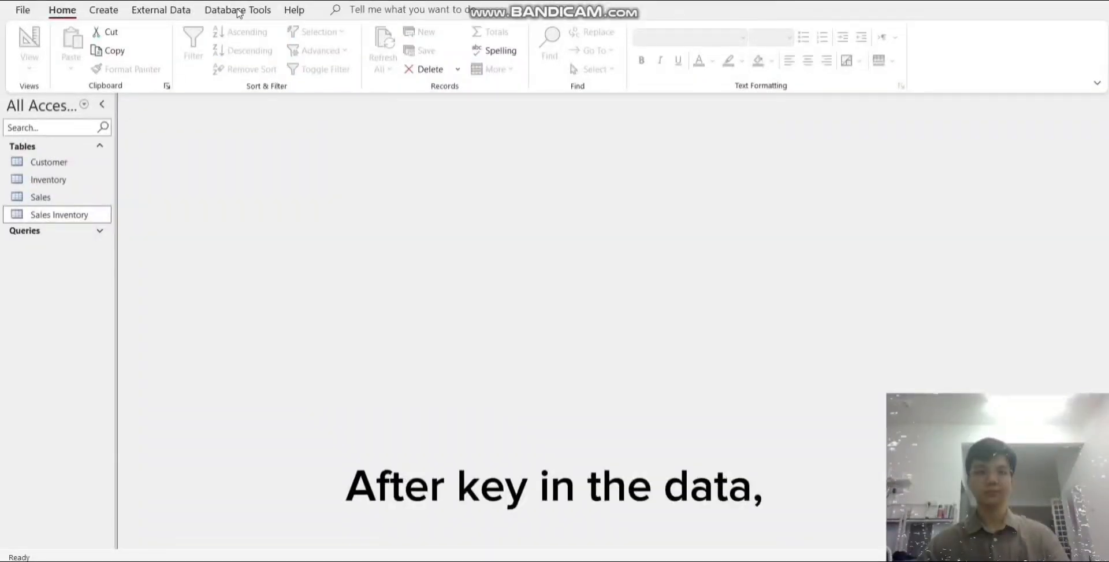
- Open the database relationships layout and add the Customer, Inventory, Sales and Sales Inventory tables to it
{"action": "left_click", "coordinate": [238, 11]}
{"action": "left_click", "coordinate": [205, 58]}
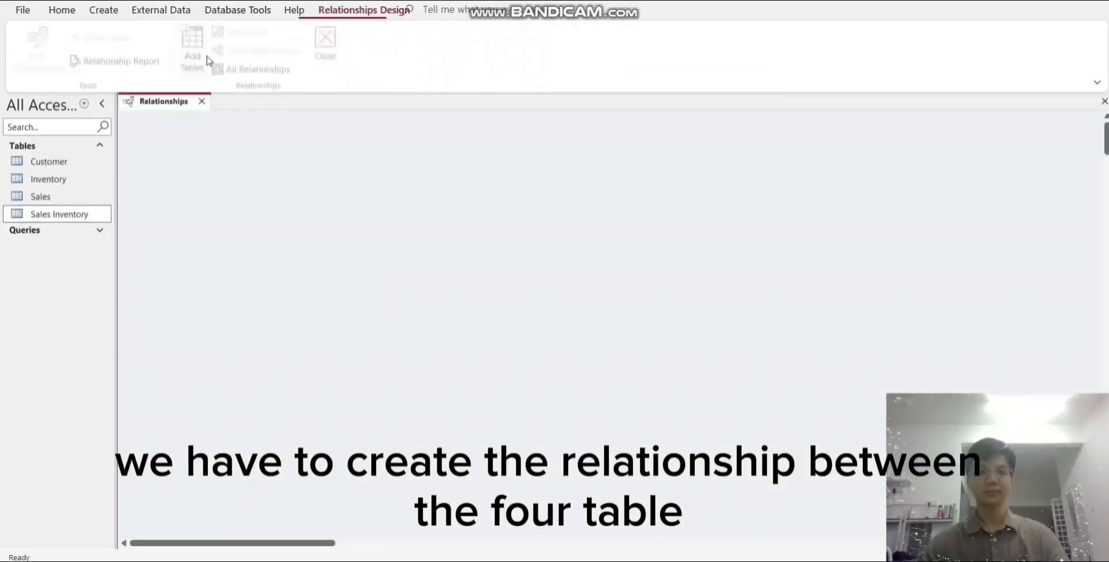
{"action": "left_click", "coordinate": [201, 65]}
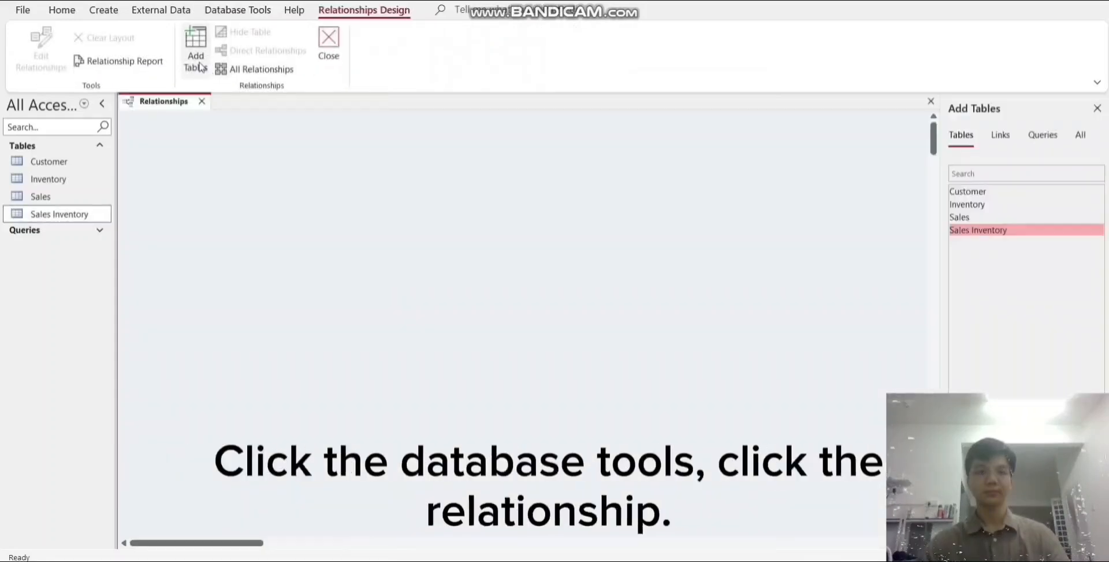
{"action": "double_click", "coordinate": [974, 192]}
{"action": "double_click", "coordinate": [975, 205]}
{"action": "double_click", "coordinate": [977, 217]}
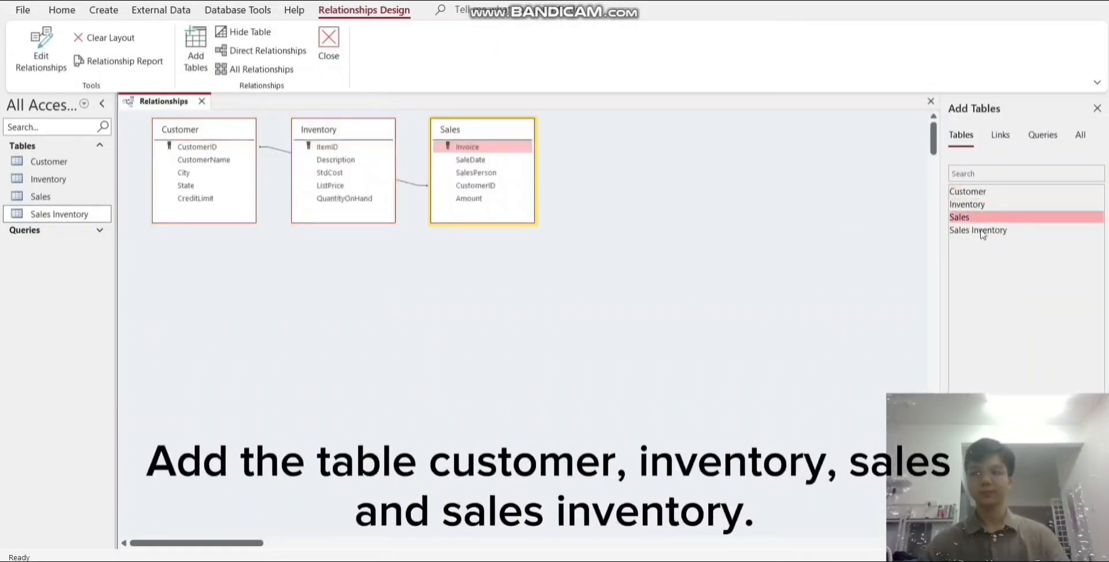
{"action": "double_click", "coordinate": [981, 231]}
- Move the Inventory table to the far side of Sales Inventory, save the relationships layout and close it
{"action": "left_click_drag", "start_coordinate": [376, 139], "coordinate": [845, 140]}
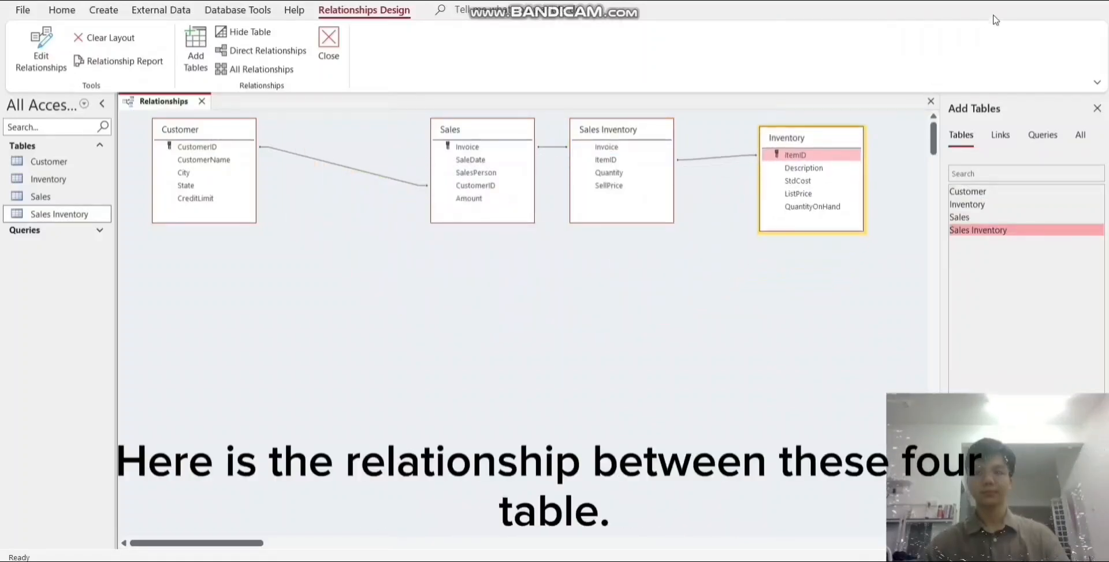
{"action": "right_click", "coordinate": [176, 104]}
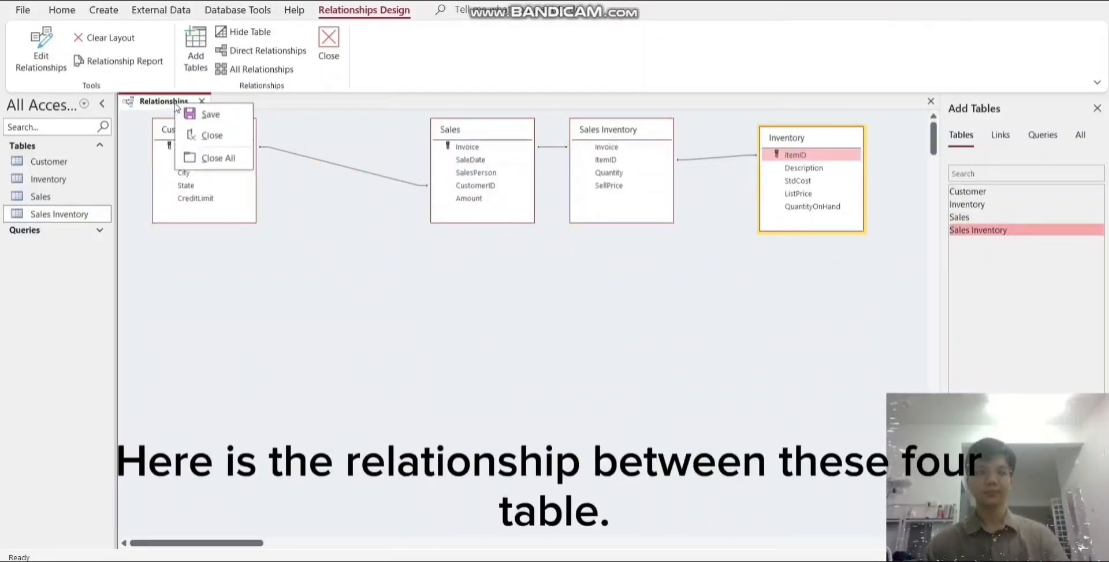
{"action": "left_click", "coordinate": [209, 113]}
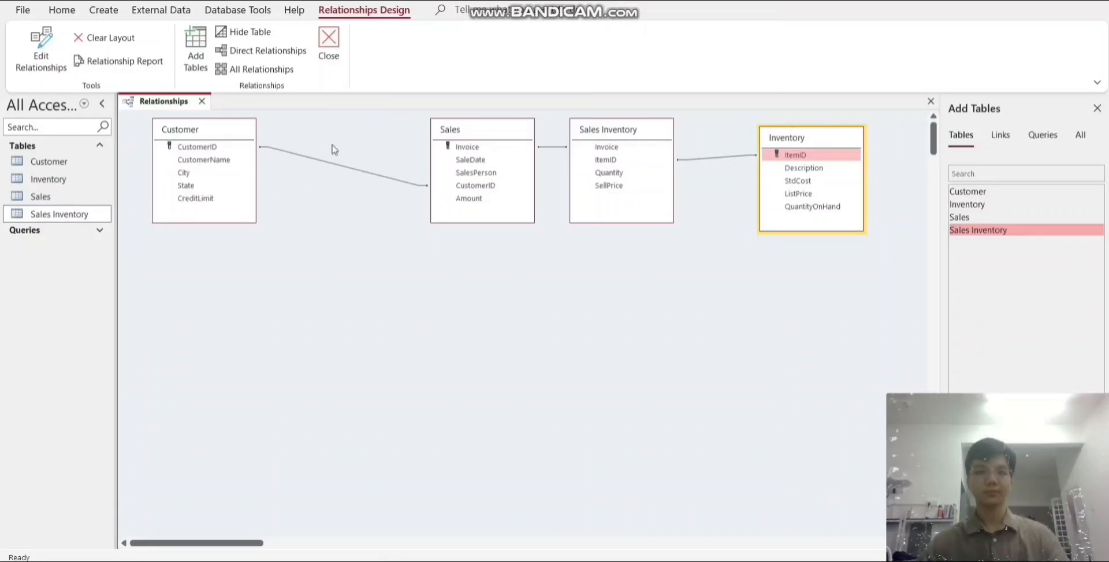
{"action": "left_click", "coordinate": [202, 101]}
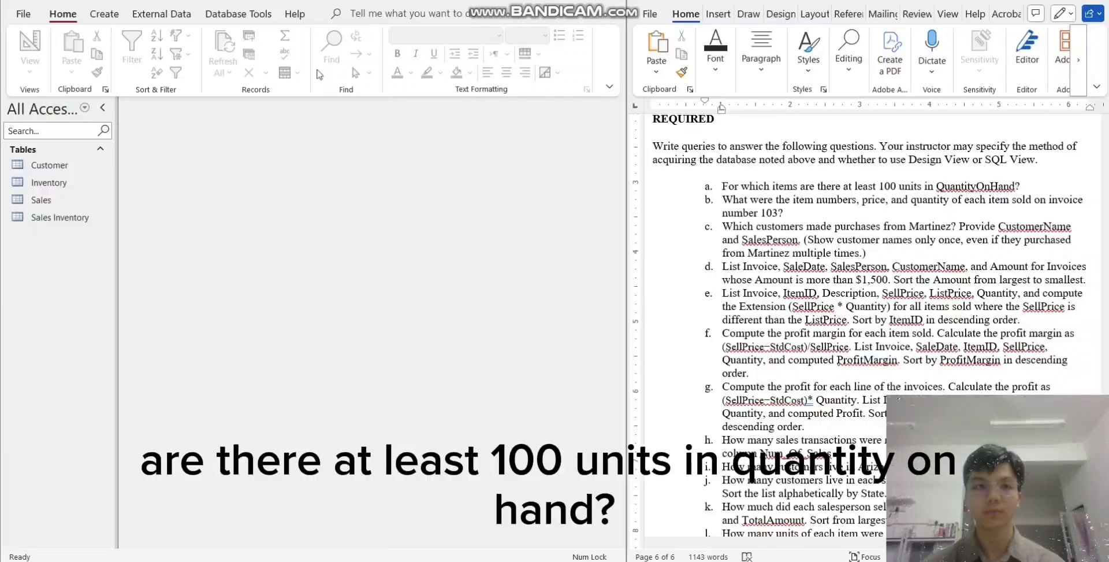
- Design a query on Inventory showing ItemID, Description and QuantityOnHand, limited to a QuantityOnHand of at least 100, and run it
{"action": "left_click", "coordinate": [107, 16]}
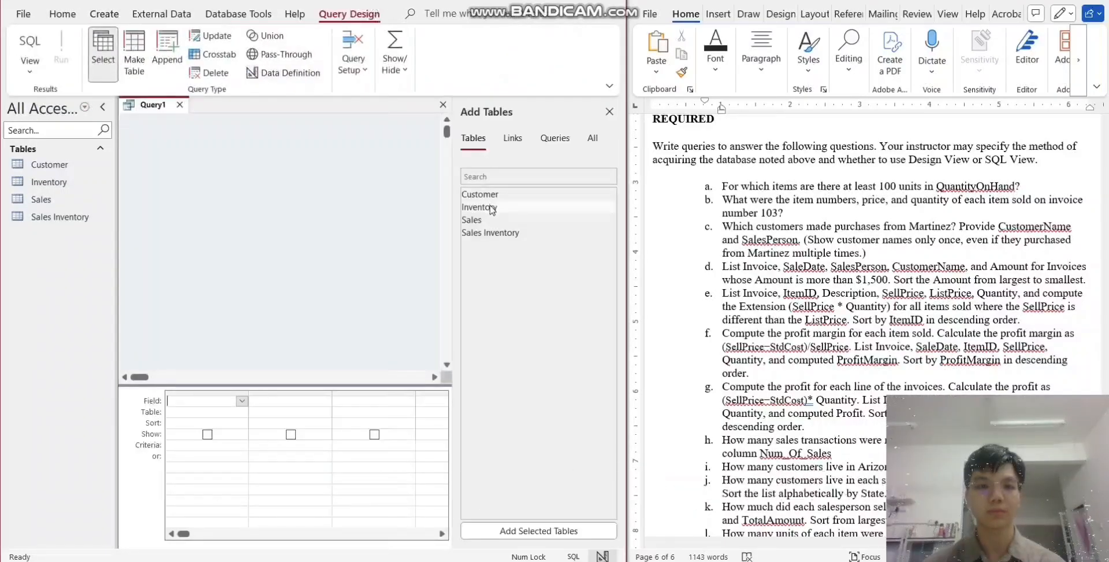
{"action": "double_click", "coordinate": [490, 206]}
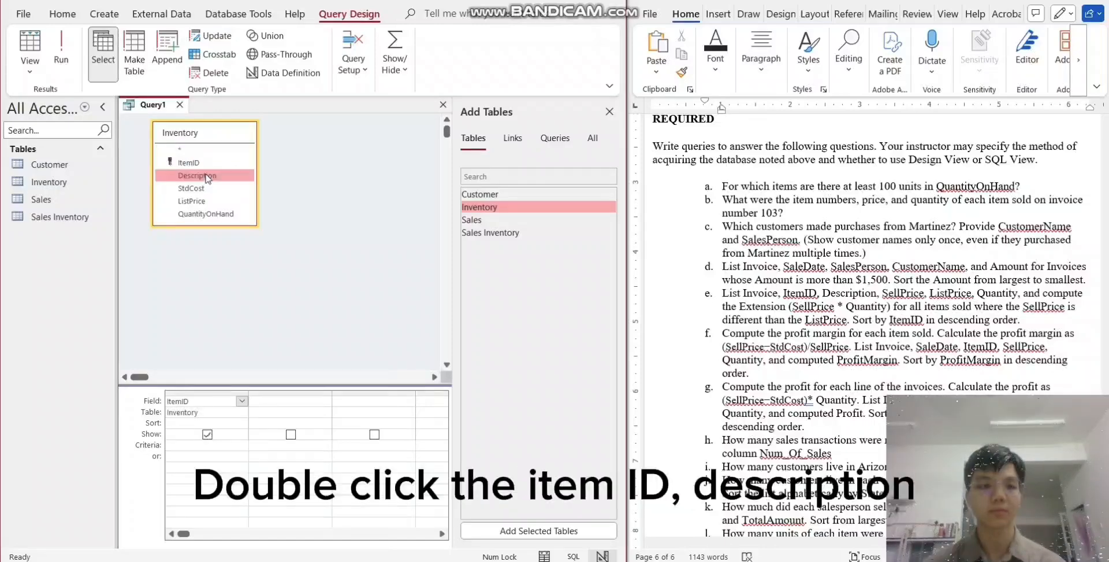
{"action": "double_click", "coordinate": [206, 175]}
{"action": "double_click", "coordinate": [215, 214]}
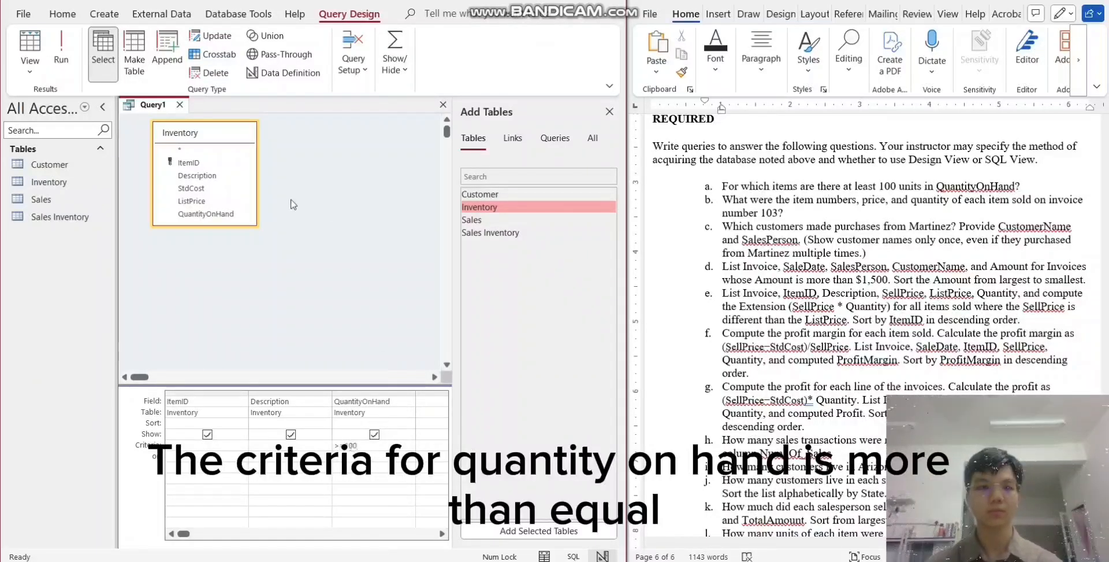
{"action": "left_click", "coordinate": [61, 55]}
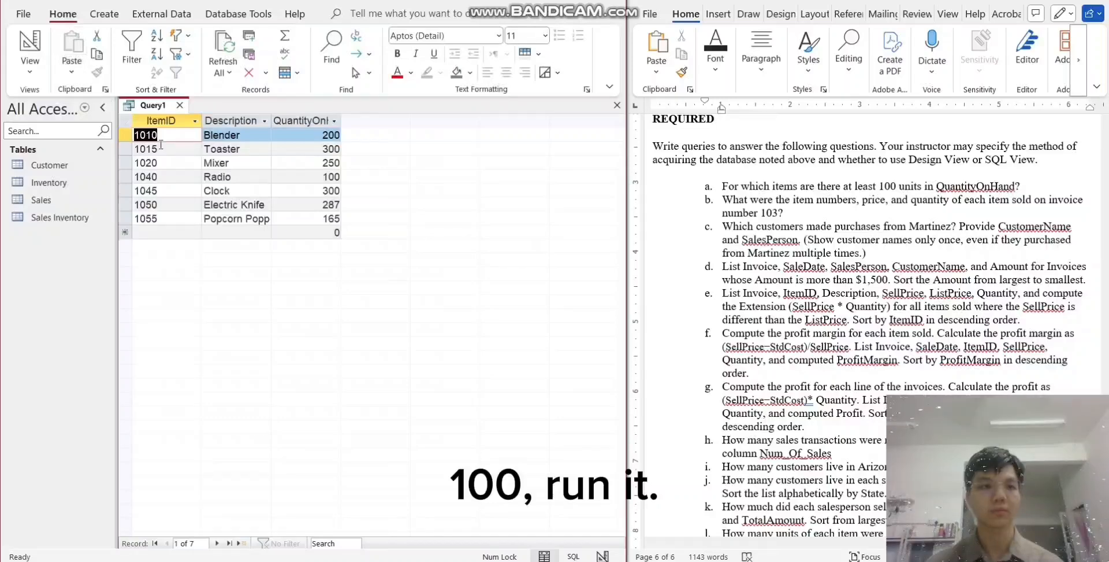
- Save the query results for question a under the name "Query a"
{"action": "right_click", "coordinate": [171, 111]}
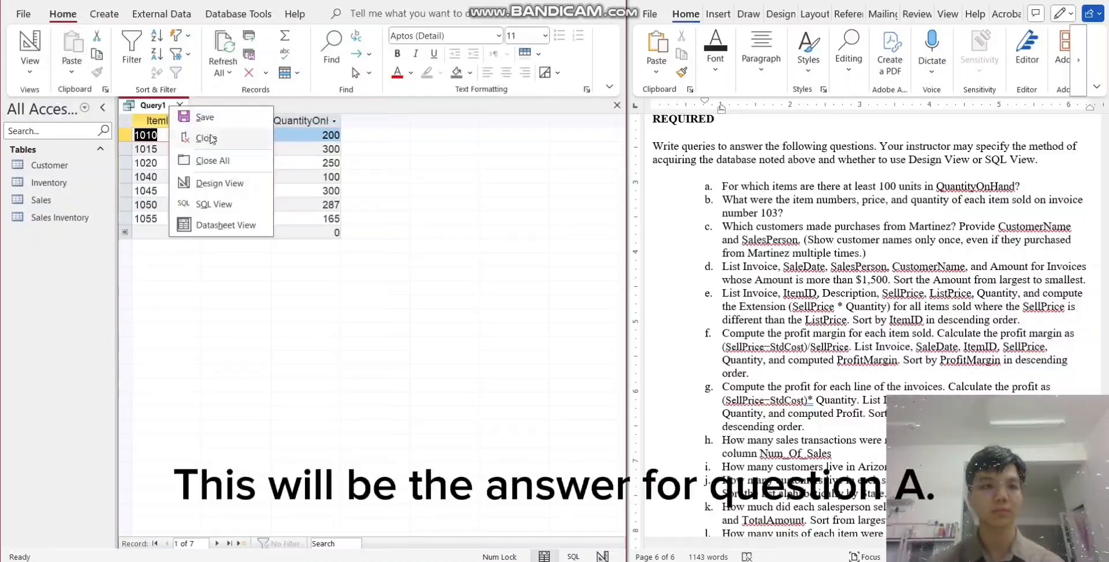
{"action": "left_click", "coordinate": [205, 118]}
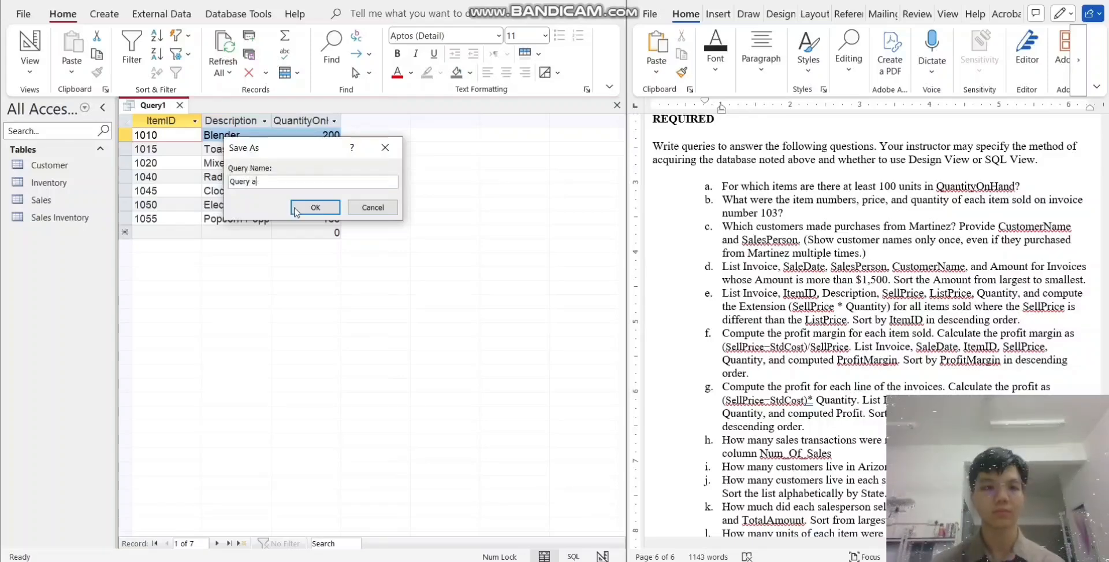
{"action": "left_click", "coordinate": [315, 207]}
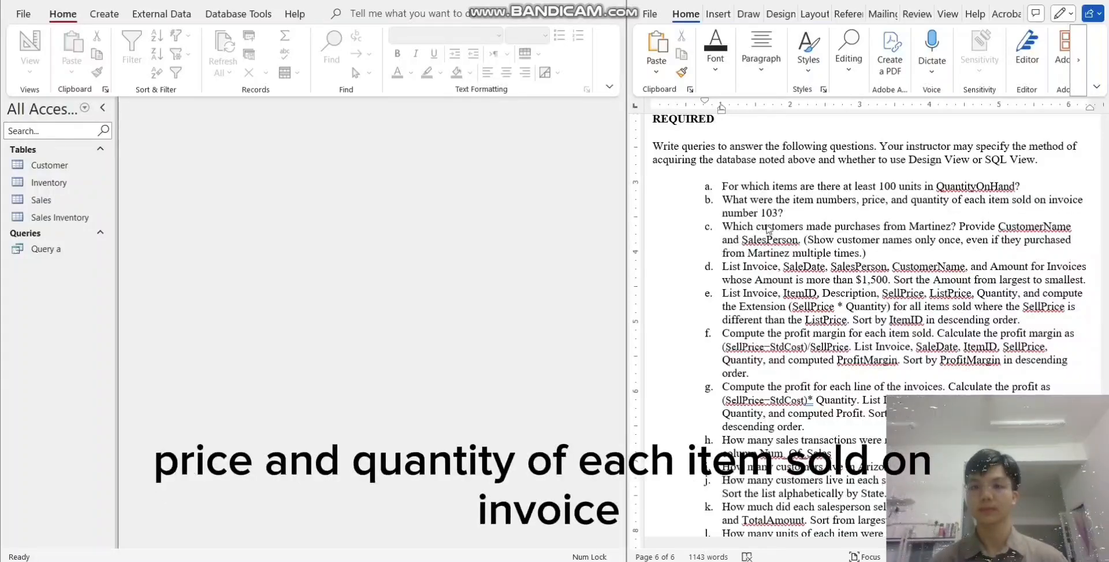
- Start a new query design for question b with the Inventory and Sales Inventory tables
{"action": "left_click", "coordinate": [115, 16]}
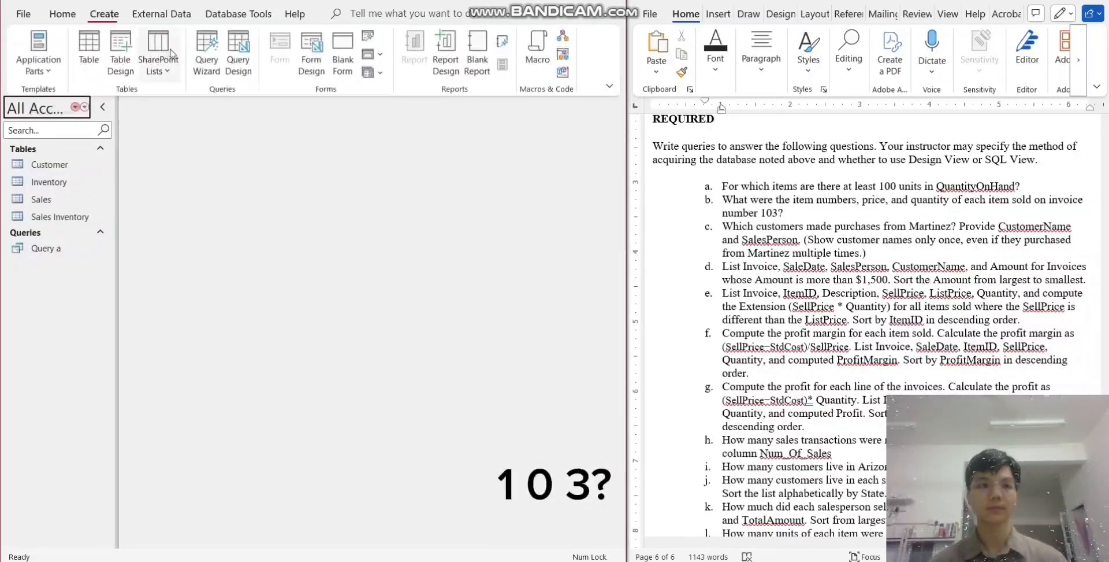
{"action": "left_click", "coordinate": [237, 69]}
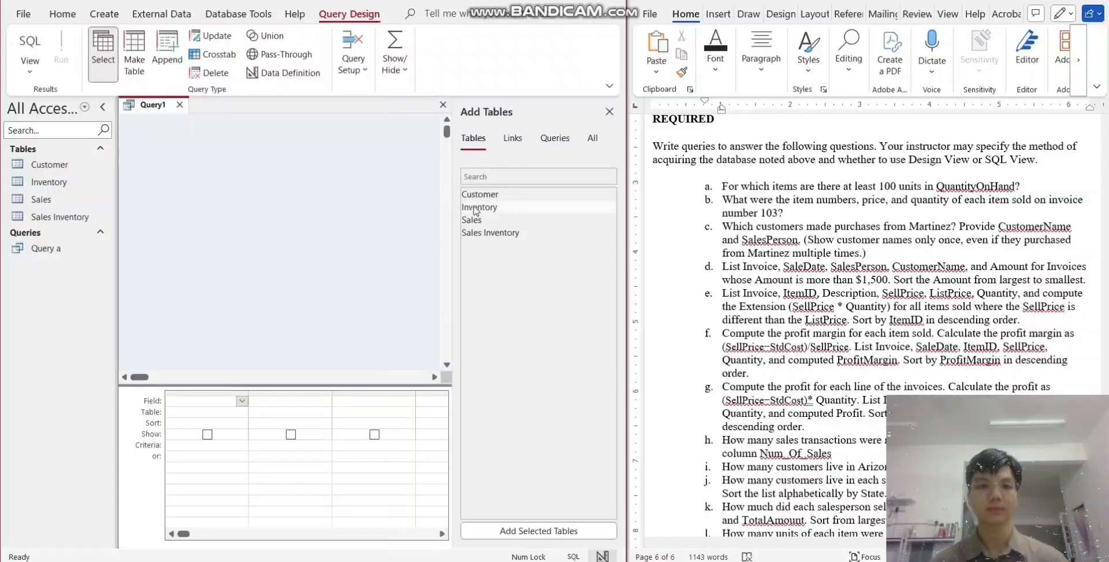
{"action": "double_click", "coordinate": [474, 208]}
{"action": "double_click", "coordinate": [500, 233]}
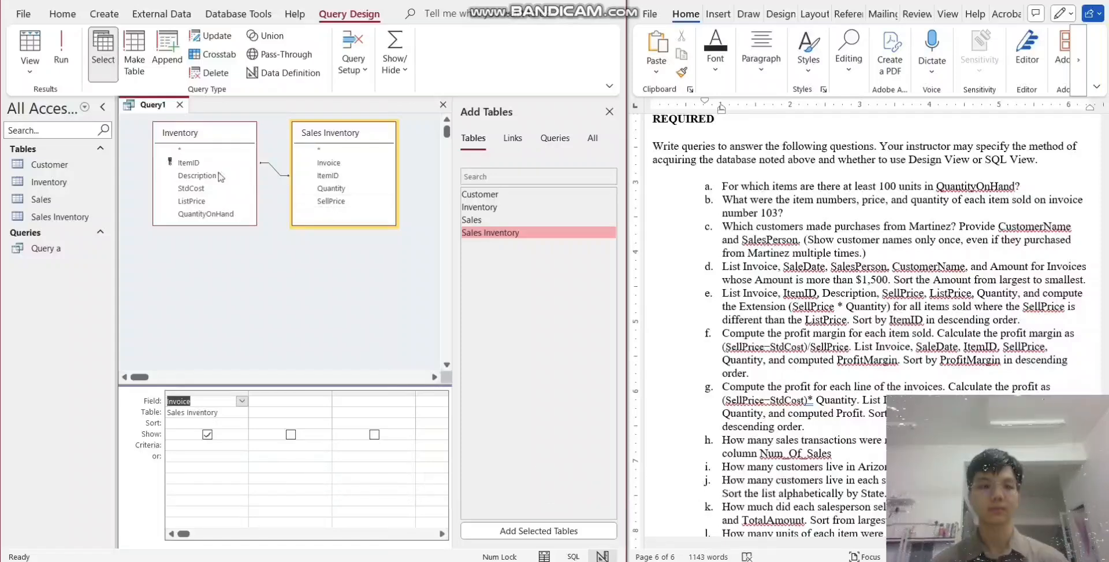
- Add ItemID from Inventory plus SellPrice and Quantity from Sales Inventory, limit Invoice to 103, and run the query
{"action": "double_click", "coordinate": [188, 163]}
{"action": "double_click", "coordinate": [332, 201]}
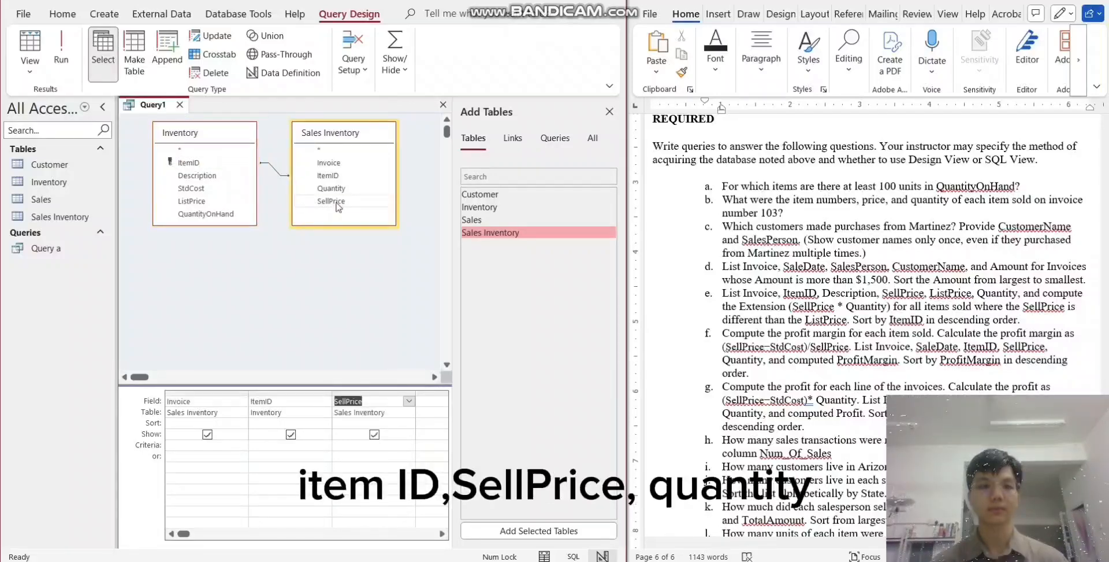
{"action": "double_click", "coordinate": [337, 189]}
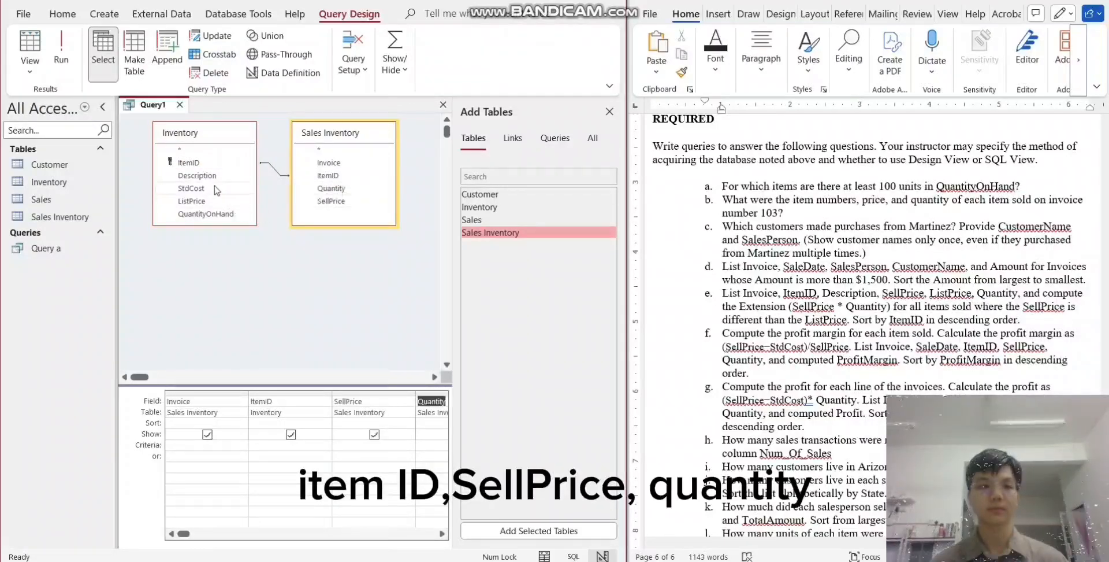
{"action": "left_click", "coordinate": [186, 445]}
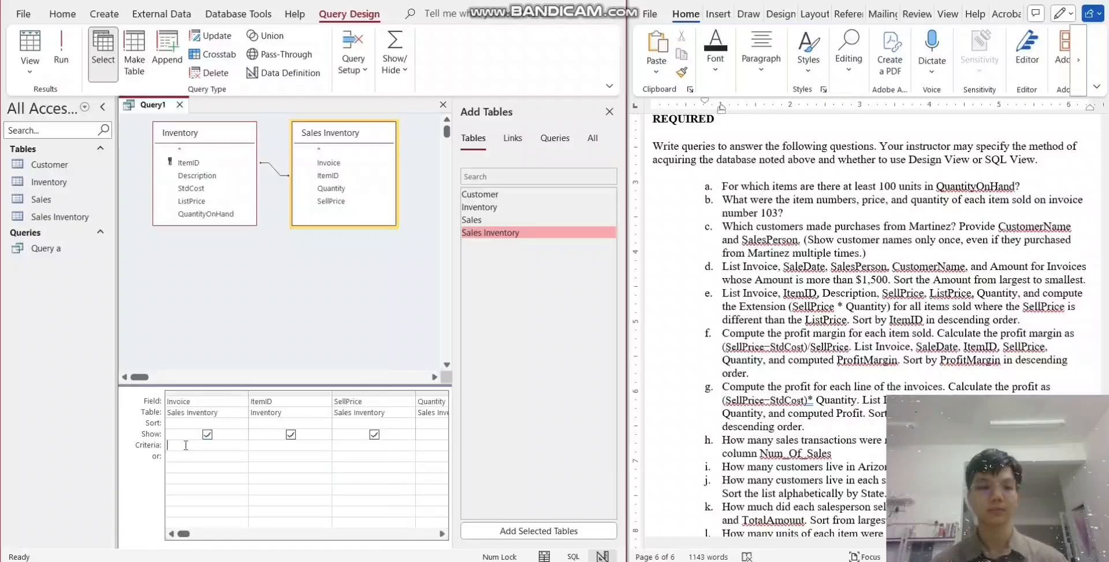
{"action": "type", "text": "103"}
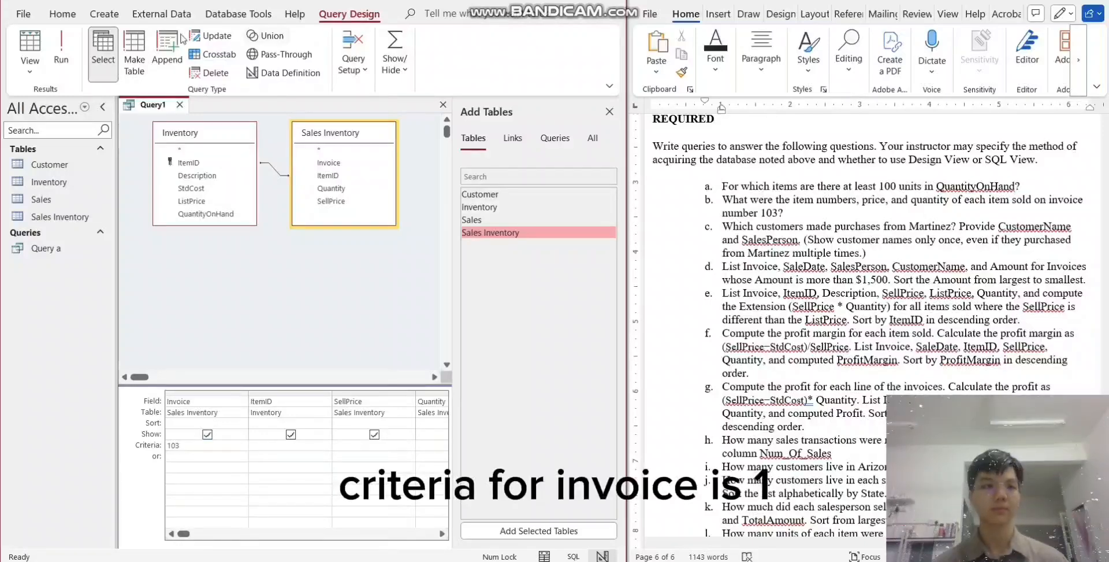
{"action": "left_click", "coordinate": [61, 51]}
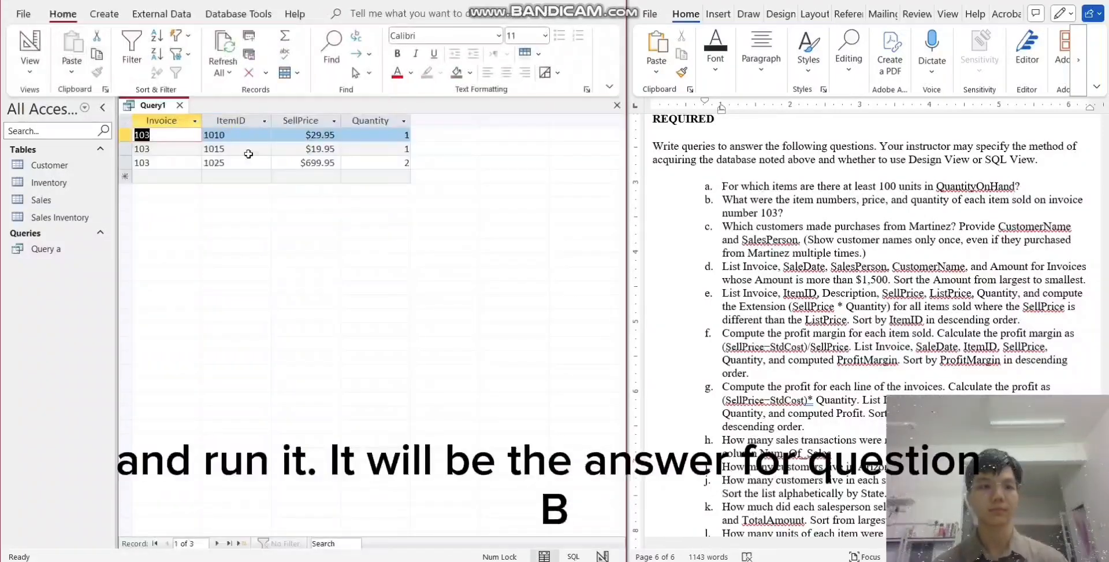
- Save the query results for question b under the name "Query b"
{"action": "right_click", "coordinate": [170, 105]}
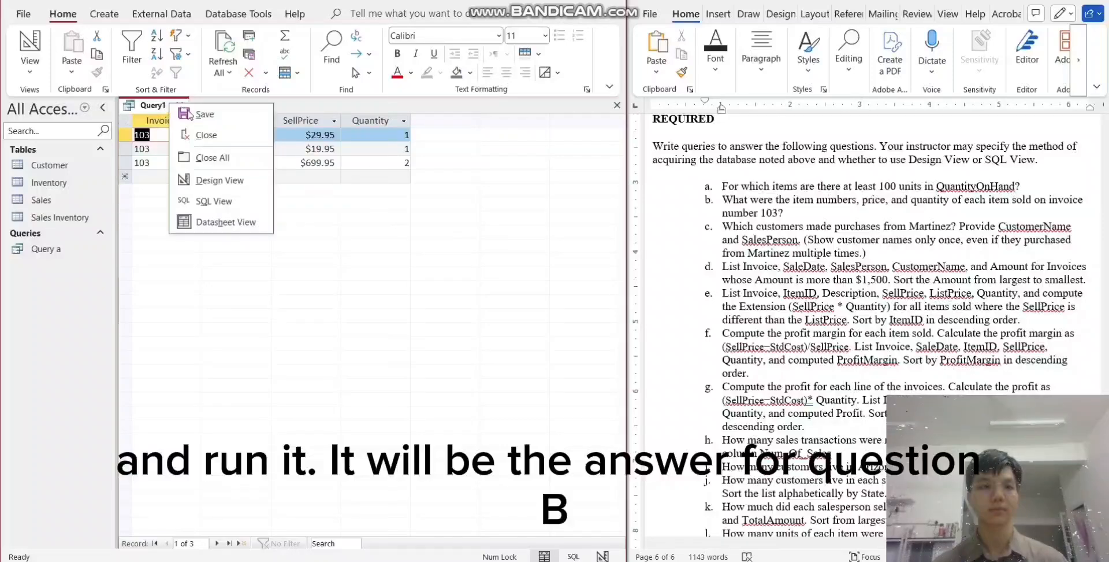
{"action": "left_click", "coordinate": [189, 113]}
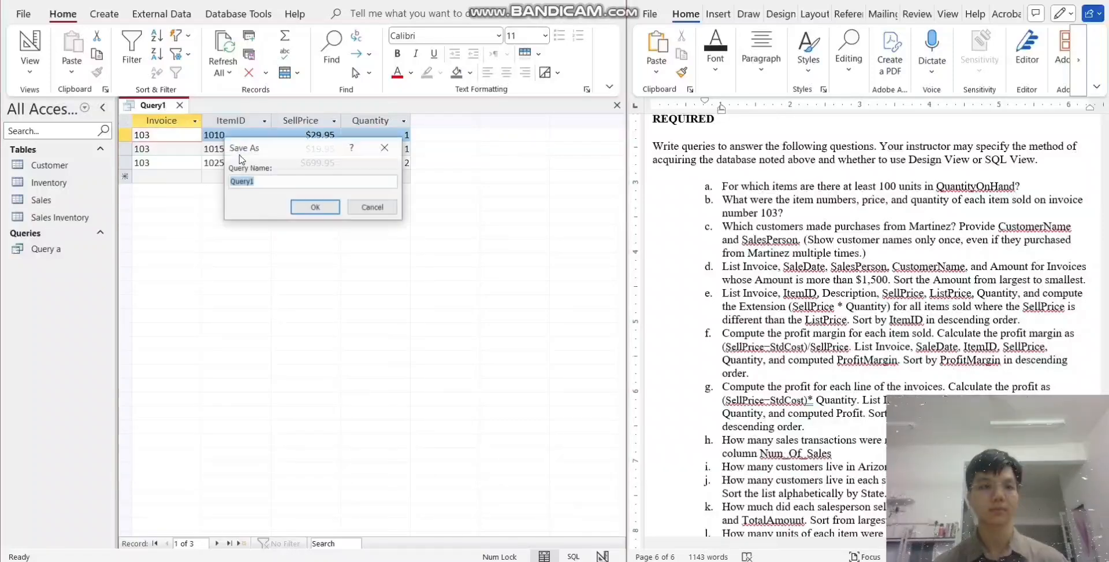
{"action": "left_click", "coordinate": [262, 185]}
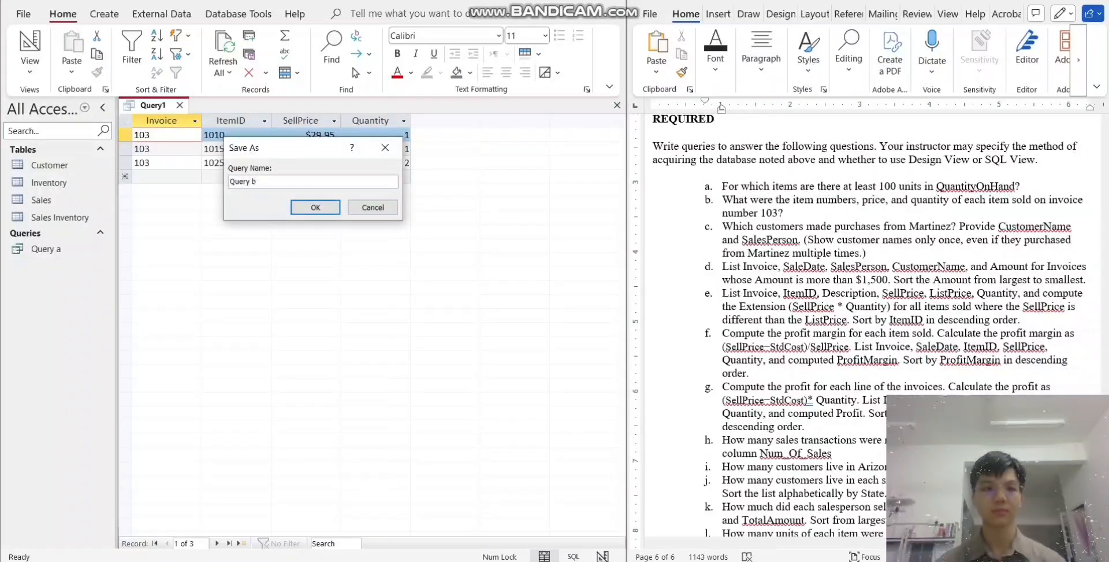
{"action": "left_click", "coordinate": [315, 207]}
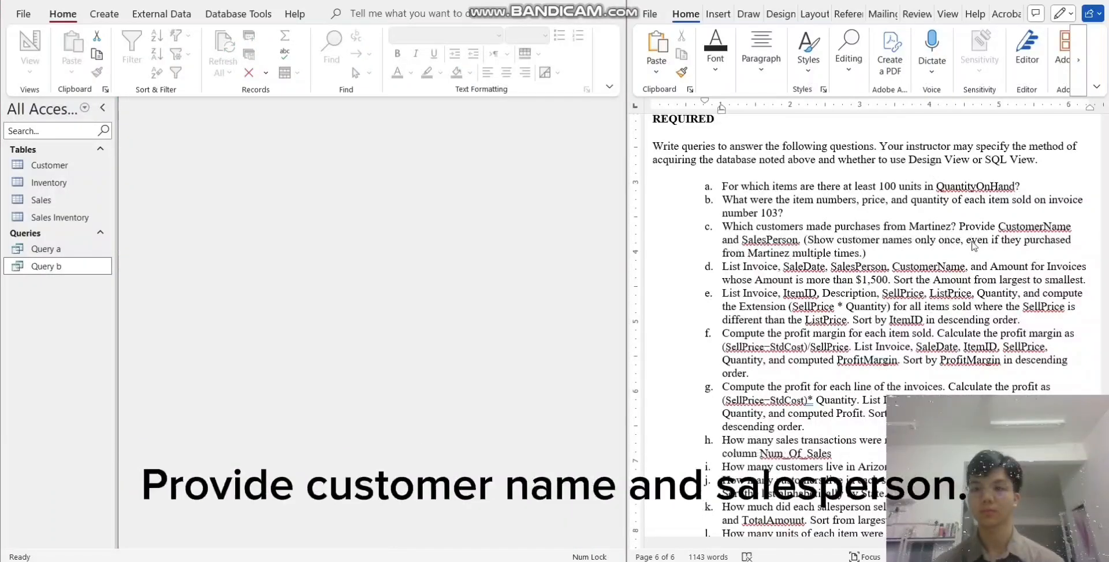
- Start a new query design for question c with the Customer and Sales tables
{"action": "left_click", "coordinate": [105, 16]}
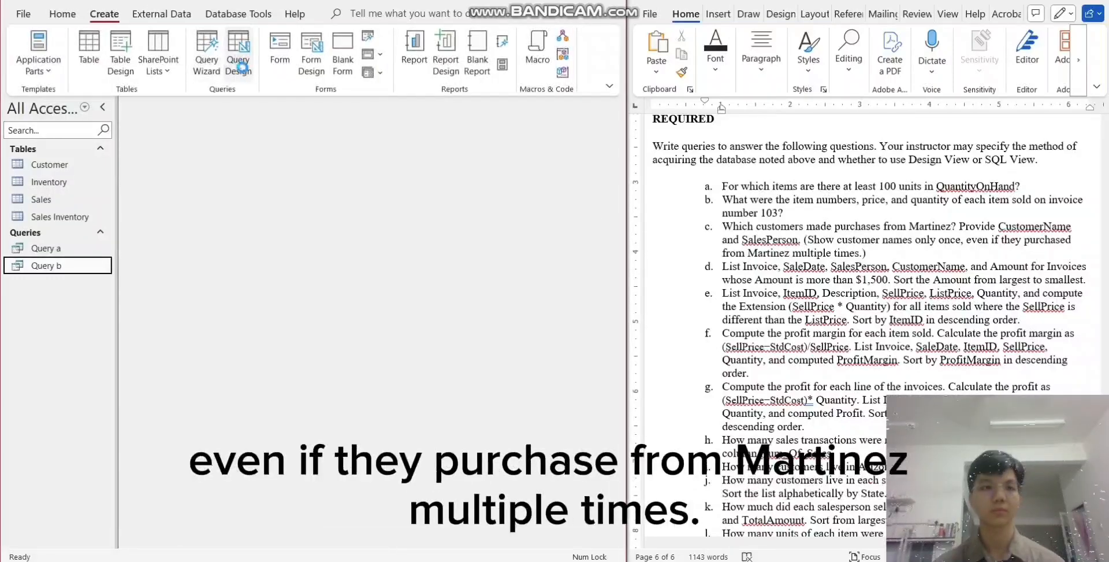
{"action": "left_click", "coordinate": [237, 57]}
{"action": "left_click", "coordinate": [478, 138]}
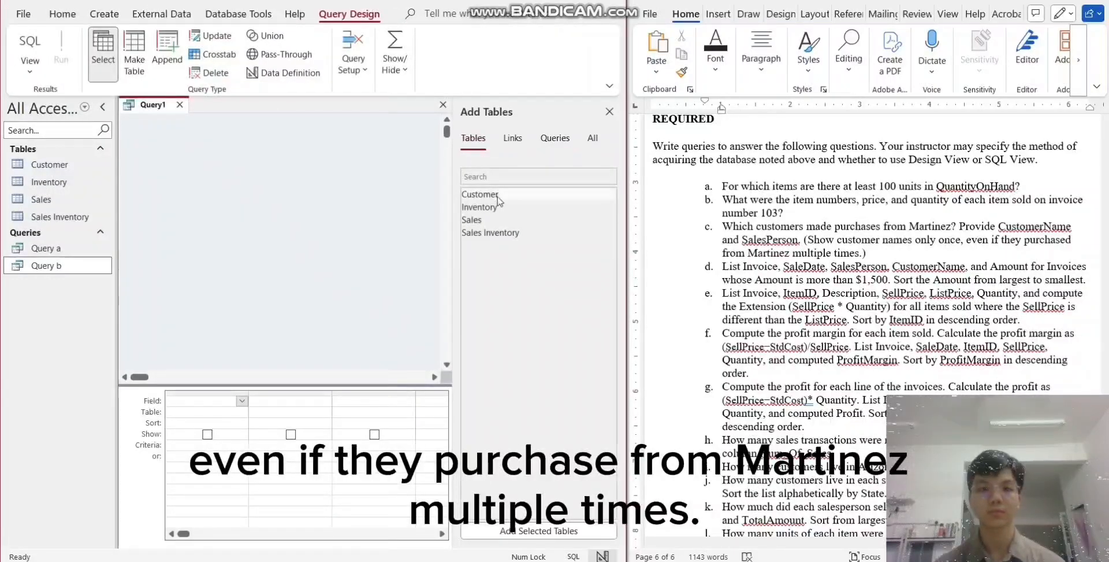
{"action": "double_click", "coordinate": [486, 194]}
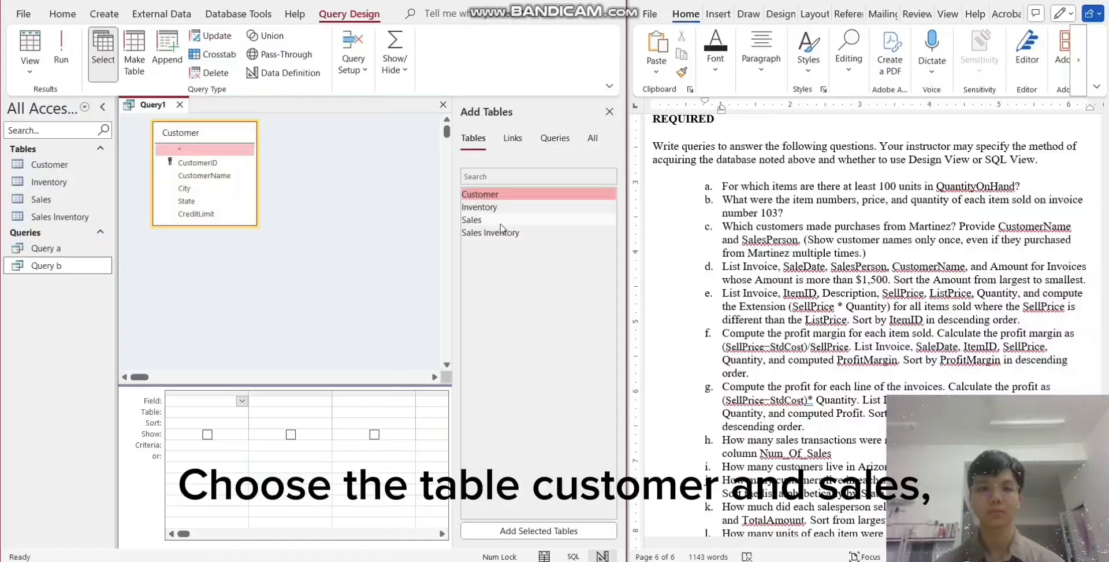
{"action": "double_click", "coordinate": [488, 222]}
- Add the SalesPerson and CustomerName fields to the query and limit SalesPerson to the surname given in question c
{"action": "double_click", "coordinate": [338, 187]}
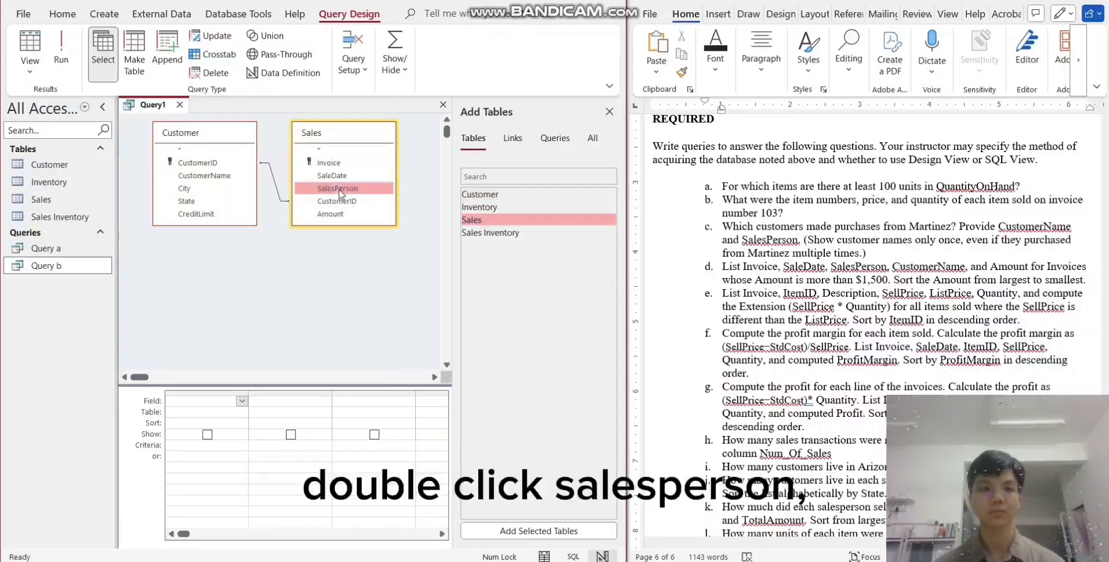
{"action": "double_click", "coordinate": [208, 176]}
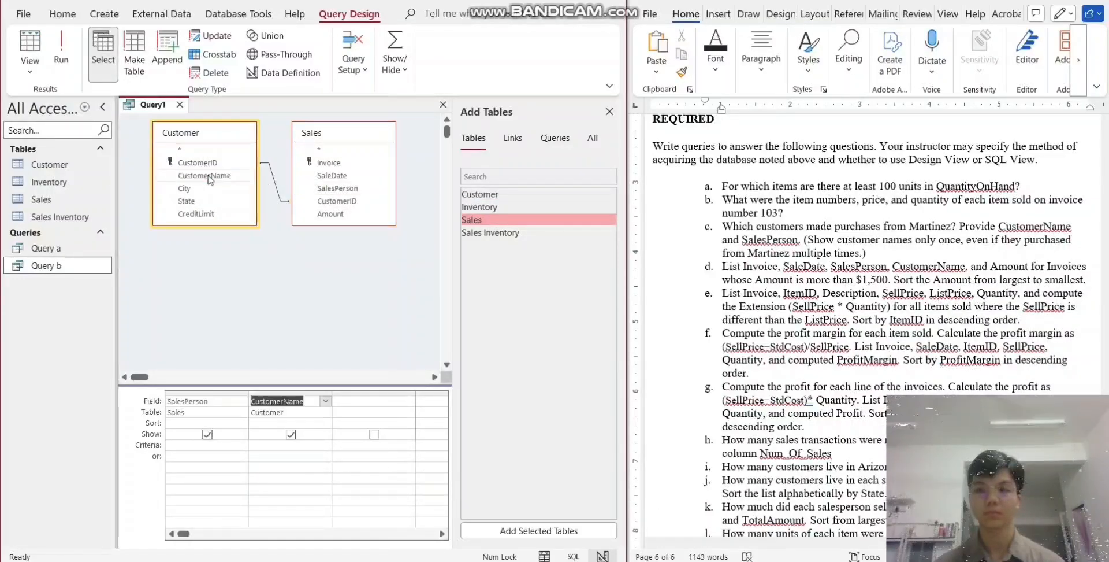
{"action": "left_click", "coordinate": [200, 444]}
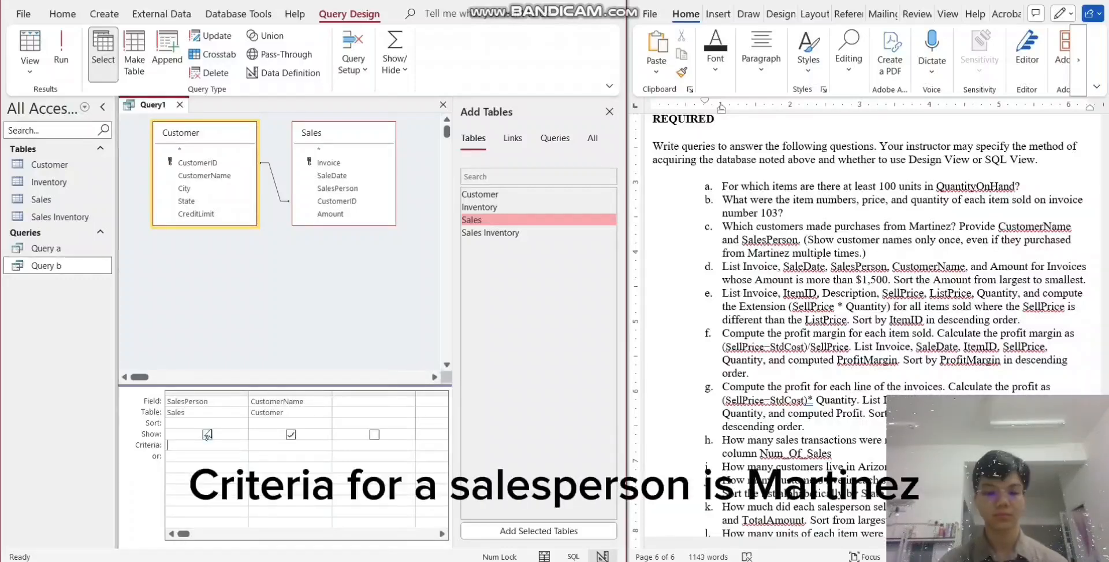
{"action": "type", "text": "Martin"}
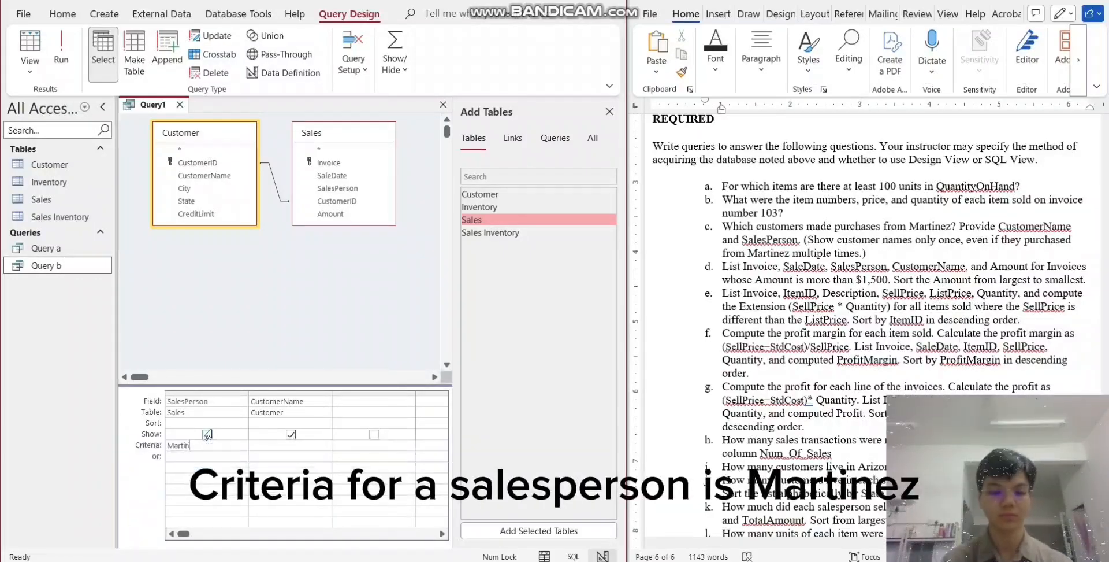
{"action": "type", "text": "ez"}
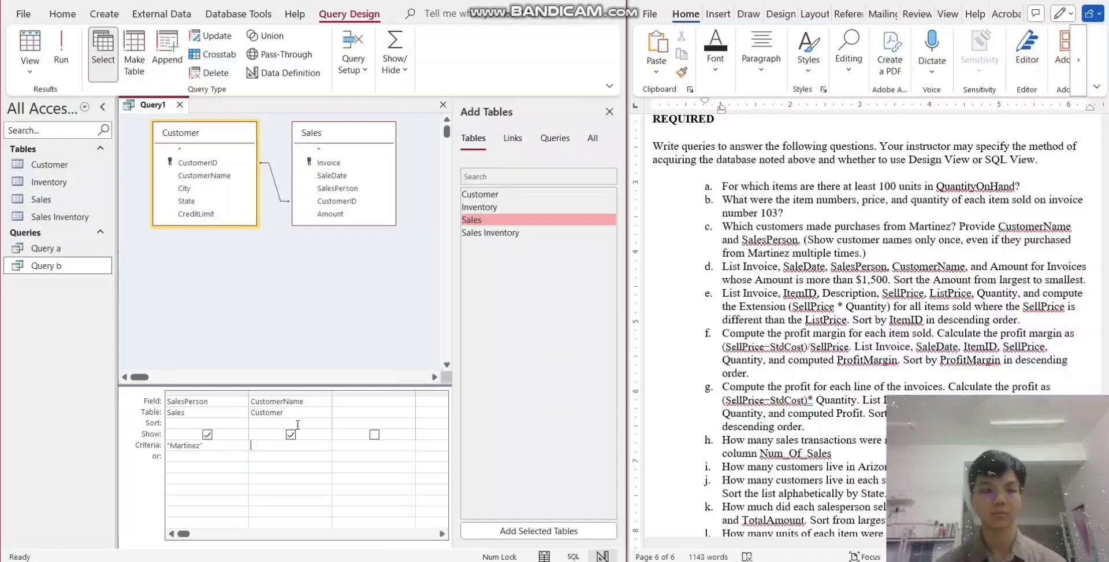
- Set the query's Unique Values property to Yes so each customer is listed only once, and run the query
{"action": "right_click", "coordinate": [300, 289]}
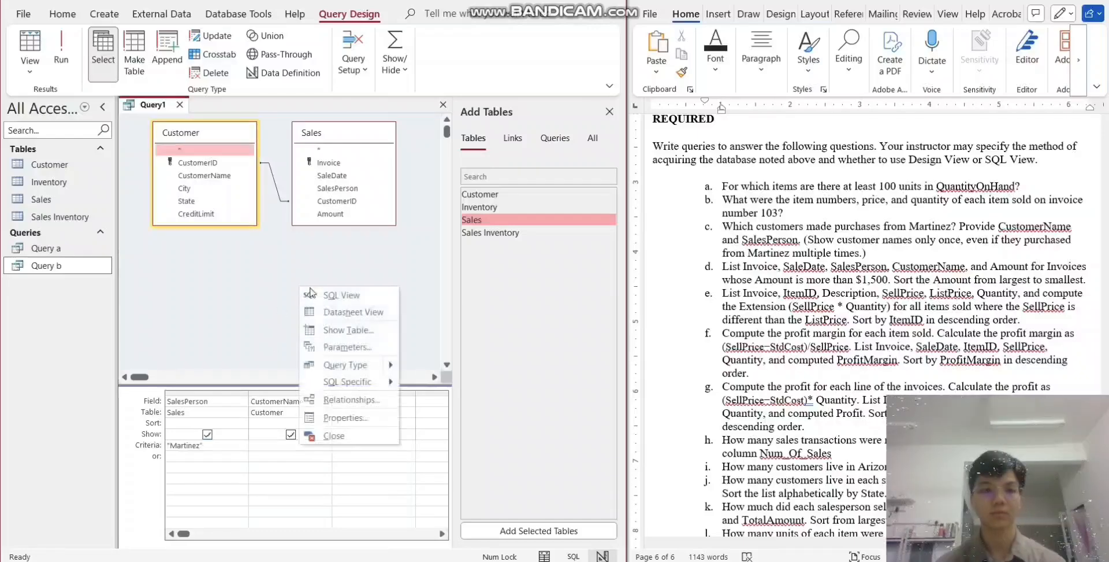
{"action": "left_click", "coordinate": [342, 417]}
{"action": "left_click", "coordinate": [257, 265]}
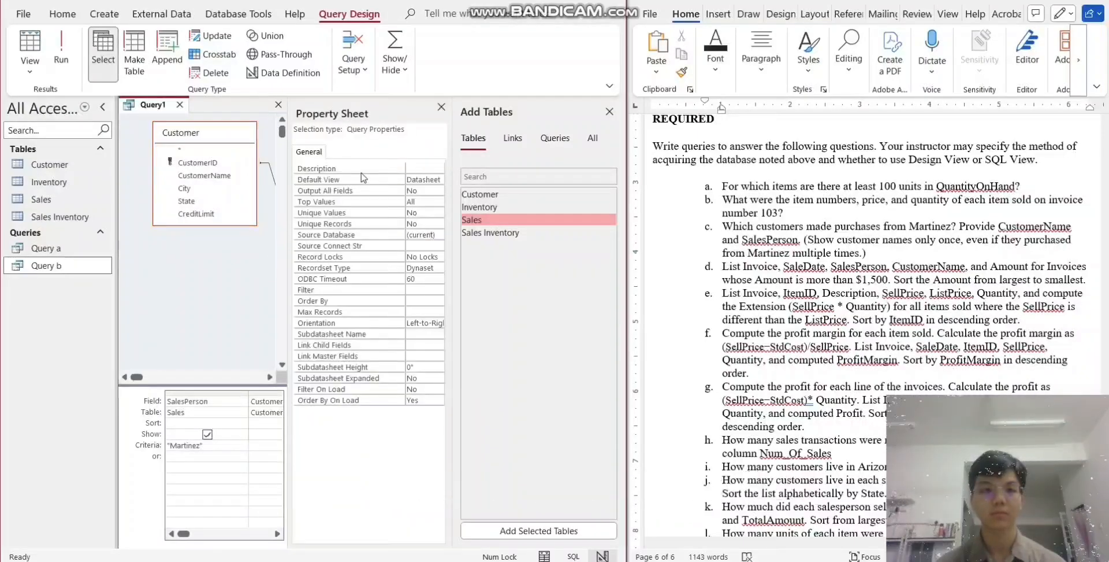
{"action": "left_click", "coordinate": [424, 213]}
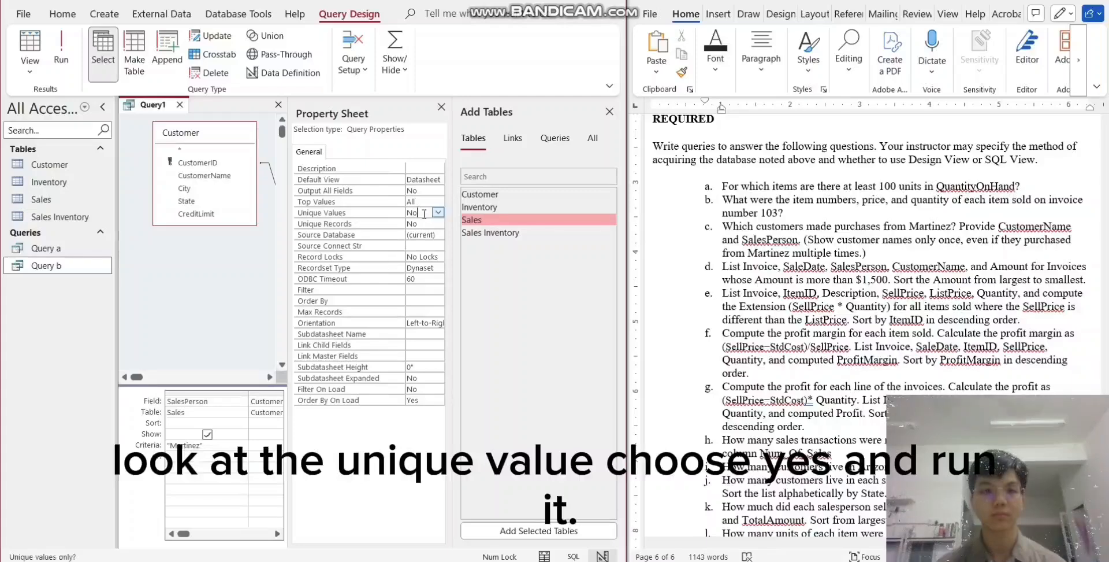
{"action": "left_click", "coordinate": [438, 212]}
{"action": "left_click", "coordinate": [421, 224]}
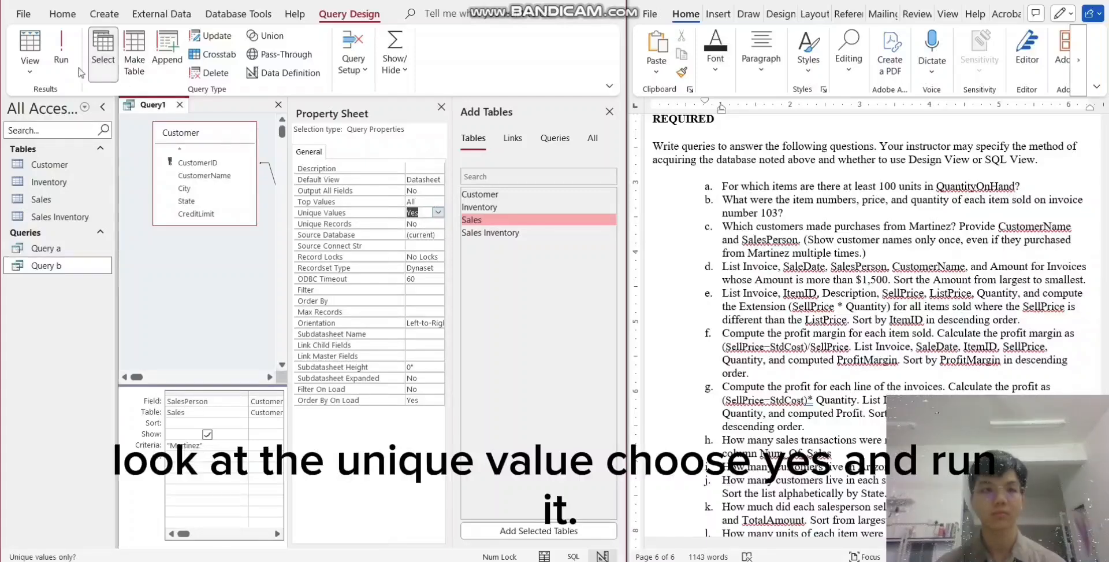
{"action": "left_click", "coordinate": [59, 55]}
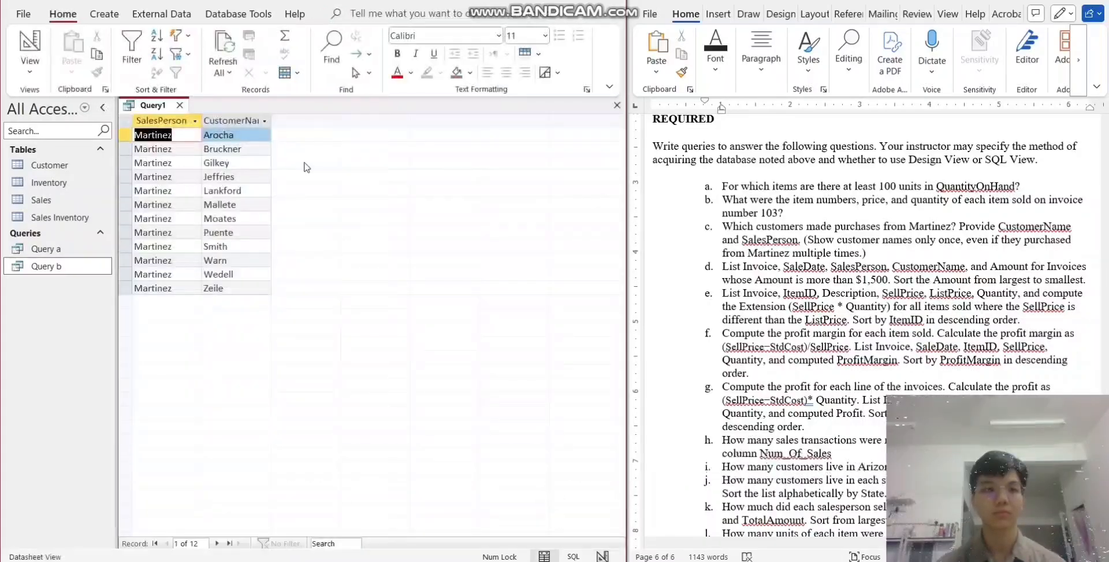
- Save the query results for question c under the name "Query c"
{"action": "right_click", "coordinate": [168, 109]}
{"action": "left_click", "coordinate": [194, 117]}
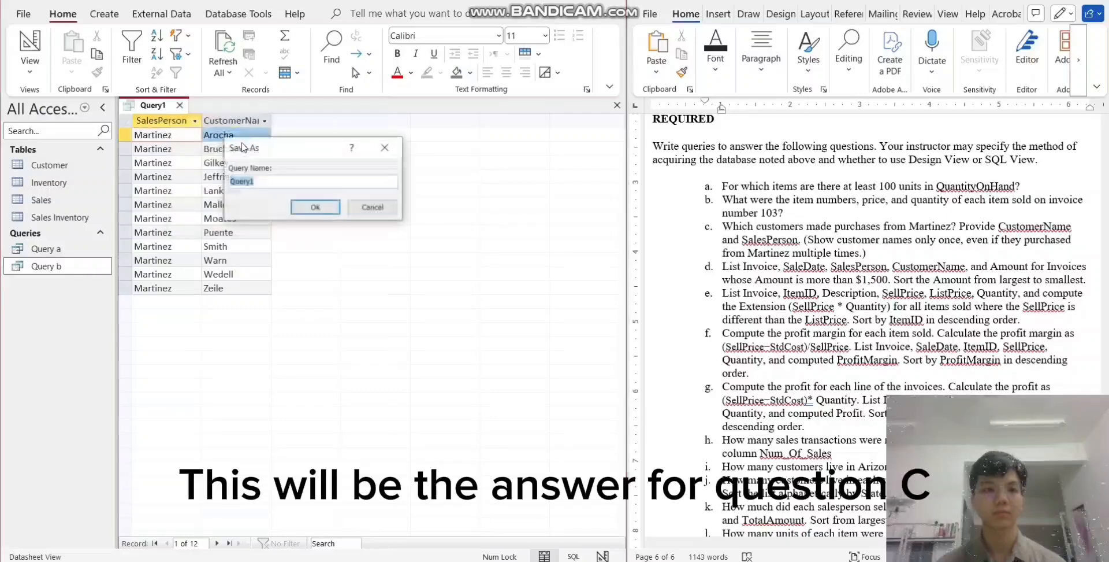
{"action": "left_click", "coordinate": [265, 179]}
{"action": "key", "text": "BackSpace"}
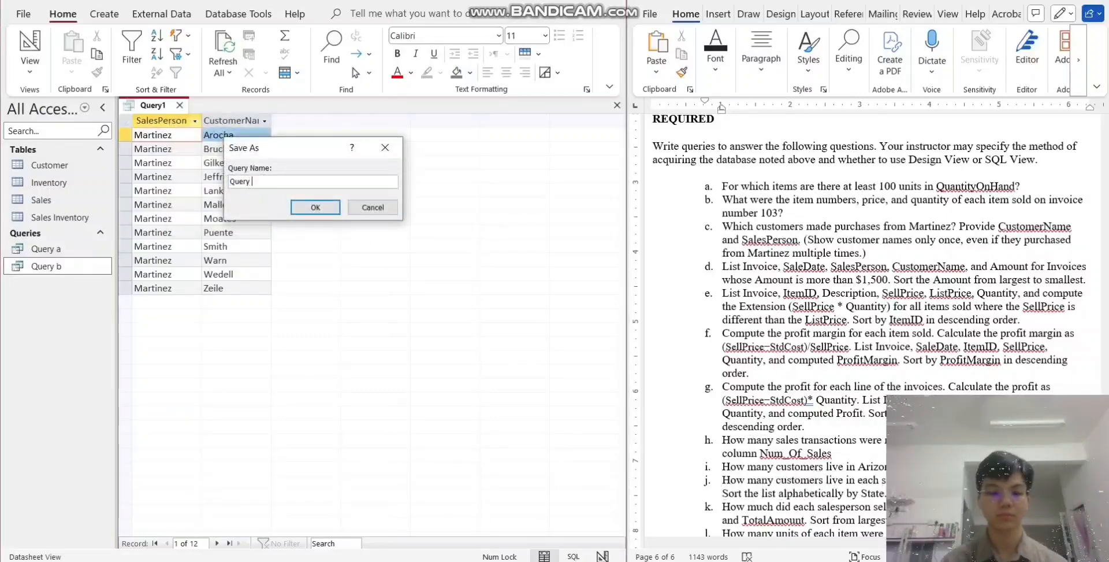
{"action": "type", "text": "c"}
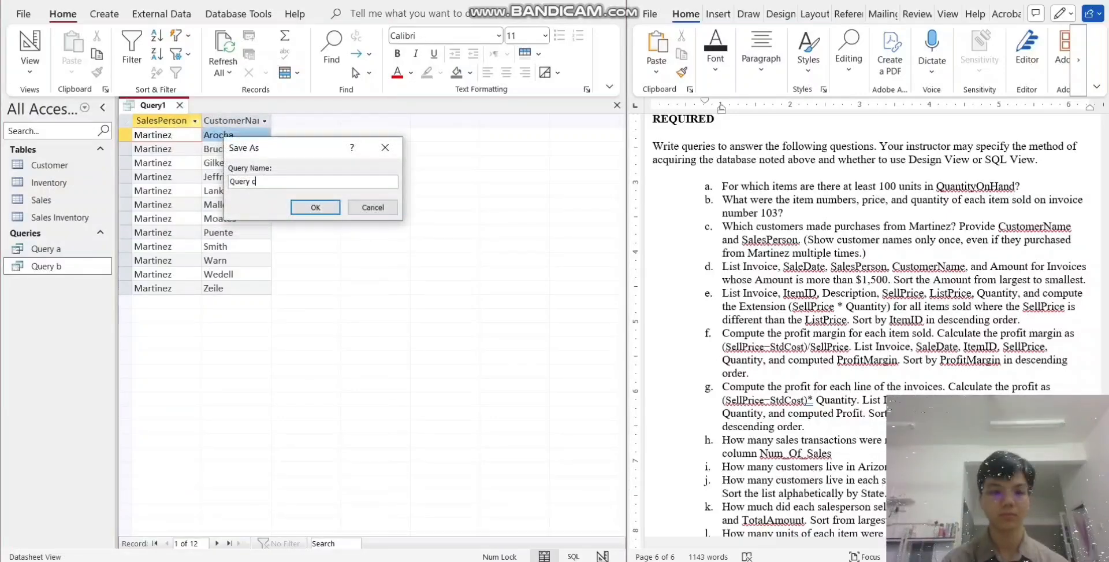
{"action": "left_click", "coordinate": [316, 208]}
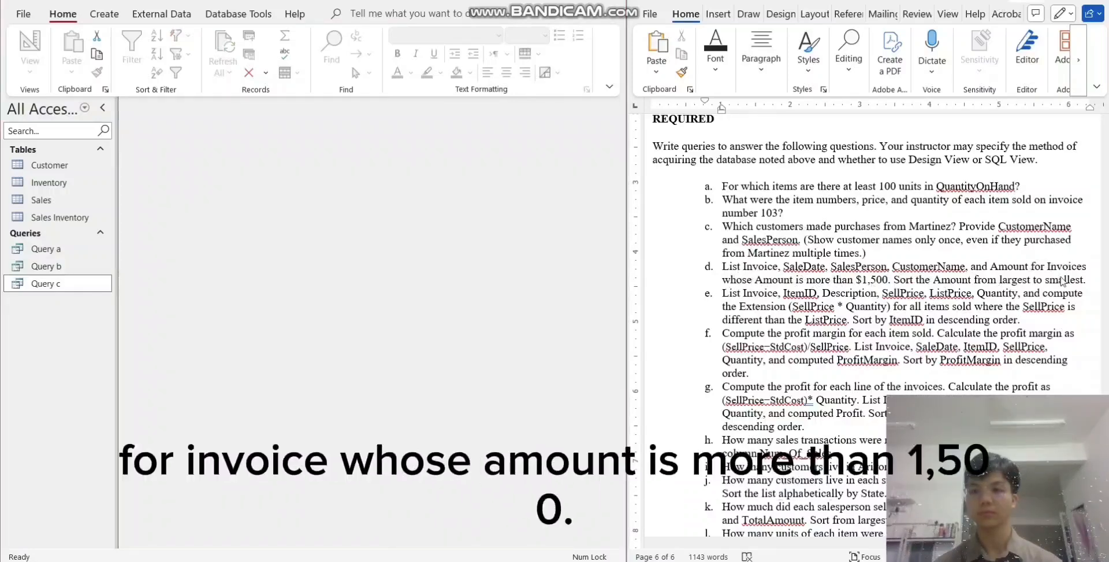
- Start a new query design for question d with the Customer and Sales tables
{"action": "left_click", "coordinate": [106, 15]}
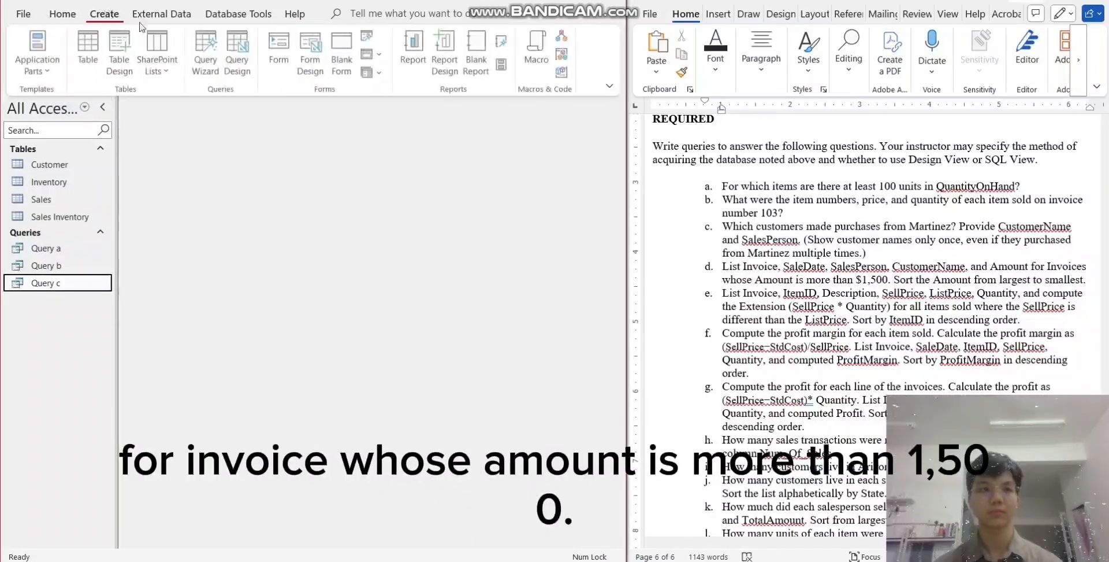
{"action": "left_click", "coordinate": [238, 65]}
{"action": "left_click", "coordinate": [473, 138]}
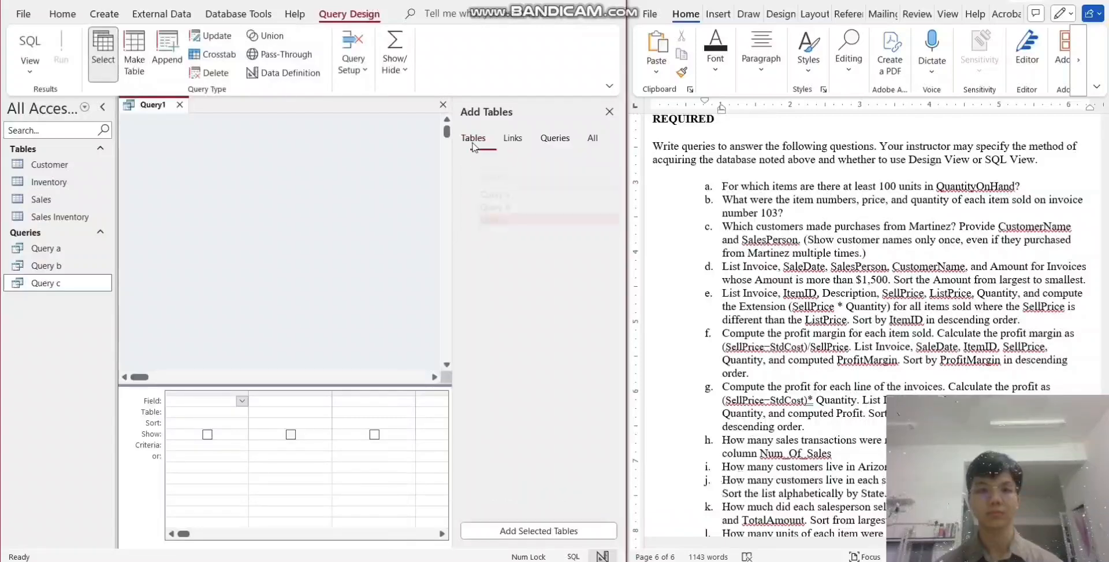
{"action": "double_click", "coordinate": [481, 194]}
{"action": "double_click", "coordinate": [473, 220]}
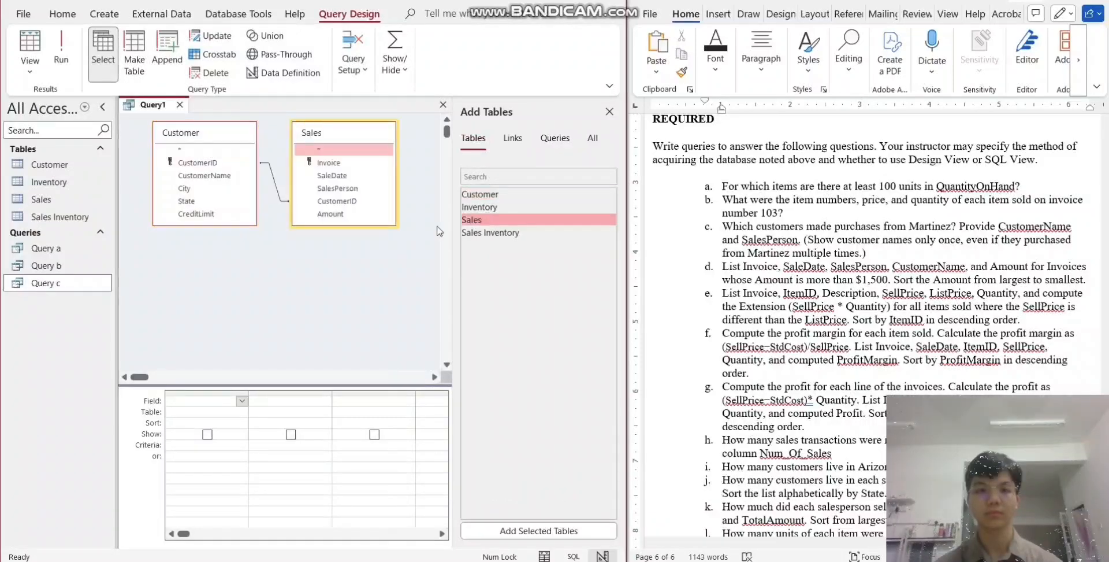
- Add Invoice, SaleDate and SalesPerson from Sales, CustomerName from Customer, and Amount from Sales to the query, in that order
{"action": "double_click", "coordinate": [329, 163]}
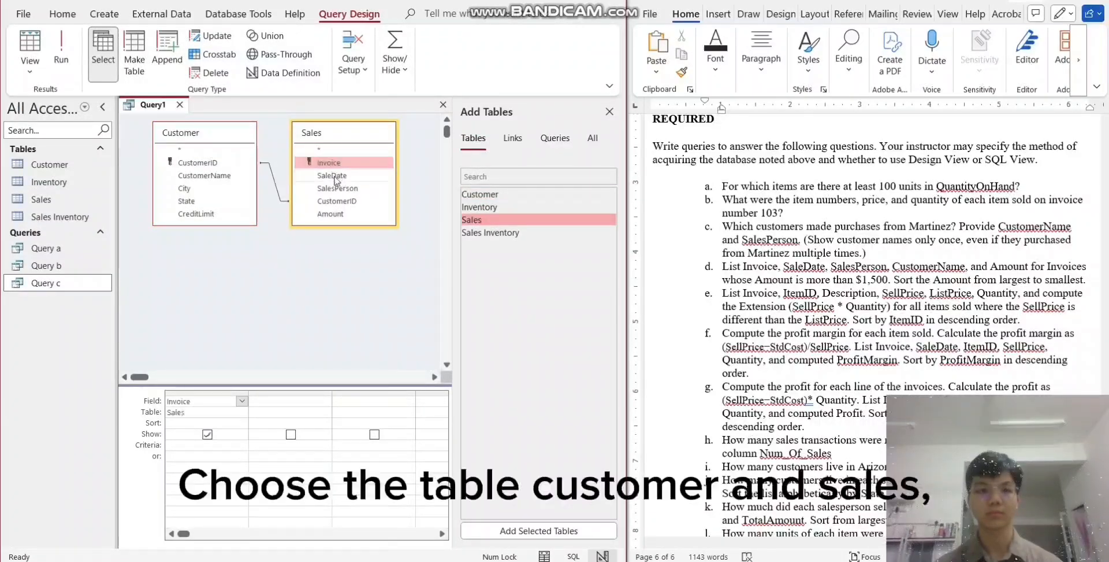
{"action": "double_click", "coordinate": [334, 175]}
{"action": "double_click", "coordinate": [338, 188]}
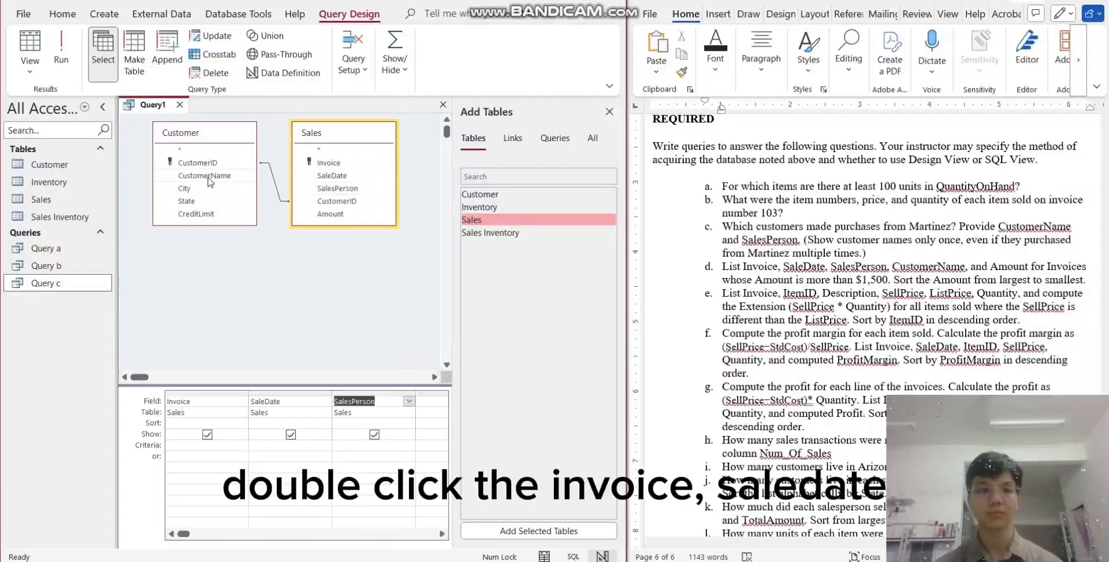
{"action": "double_click", "coordinate": [197, 163]}
{"action": "double_click", "coordinate": [329, 215]}
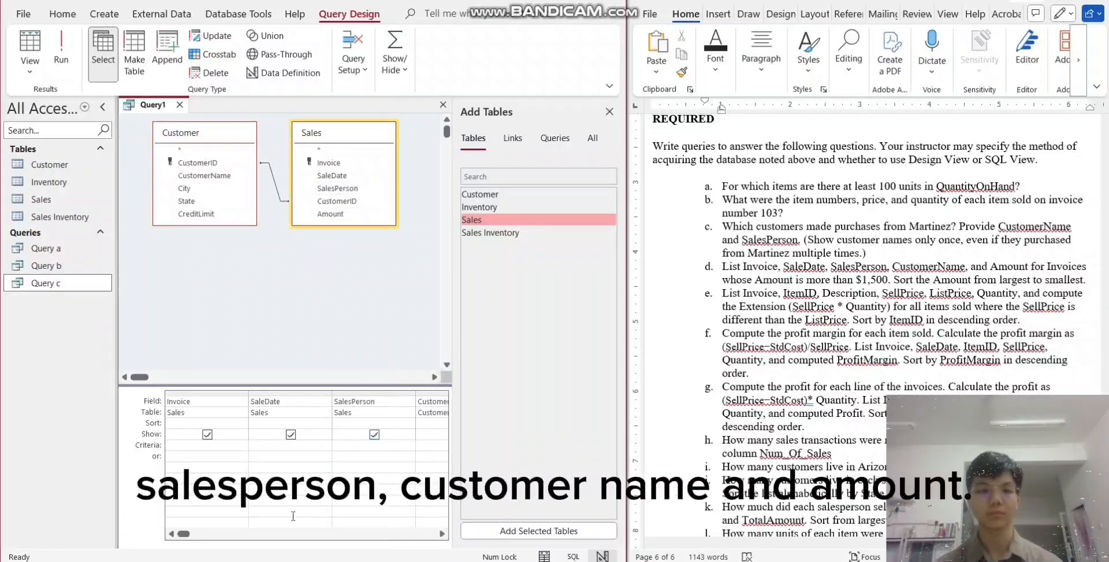
- Limit Amount to values >1500, sort it in descending order, and run the query
{"action": "left_click", "coordinate": [281, 534]}
{"action": "left_click", "coordinate": [273, 445]}
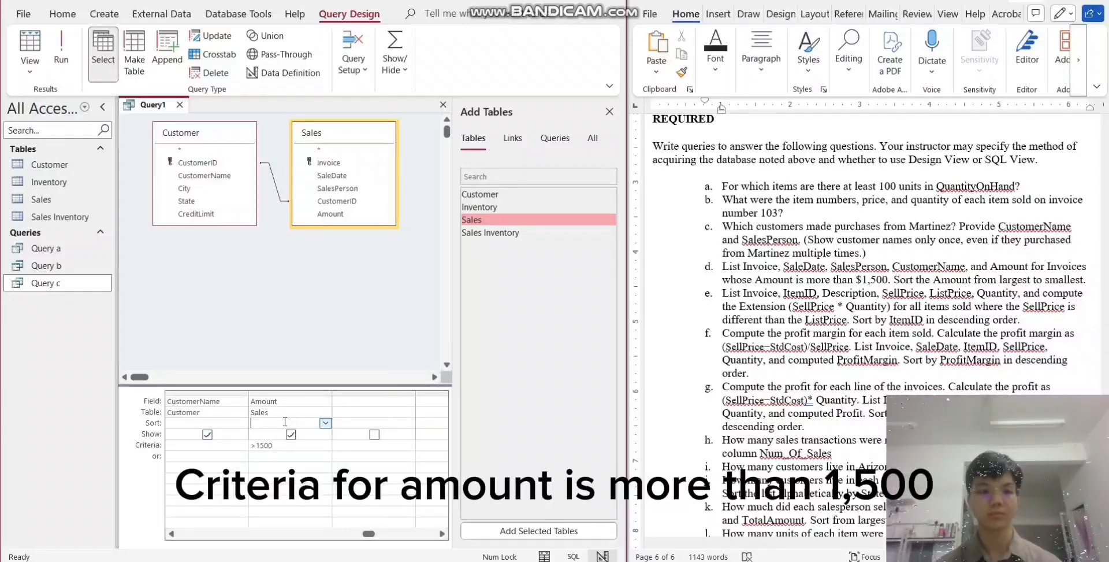
{"action": "left_click", "coordinate": [325, 423]}
{"action": "left_click", "coordinate": [295, 445]}
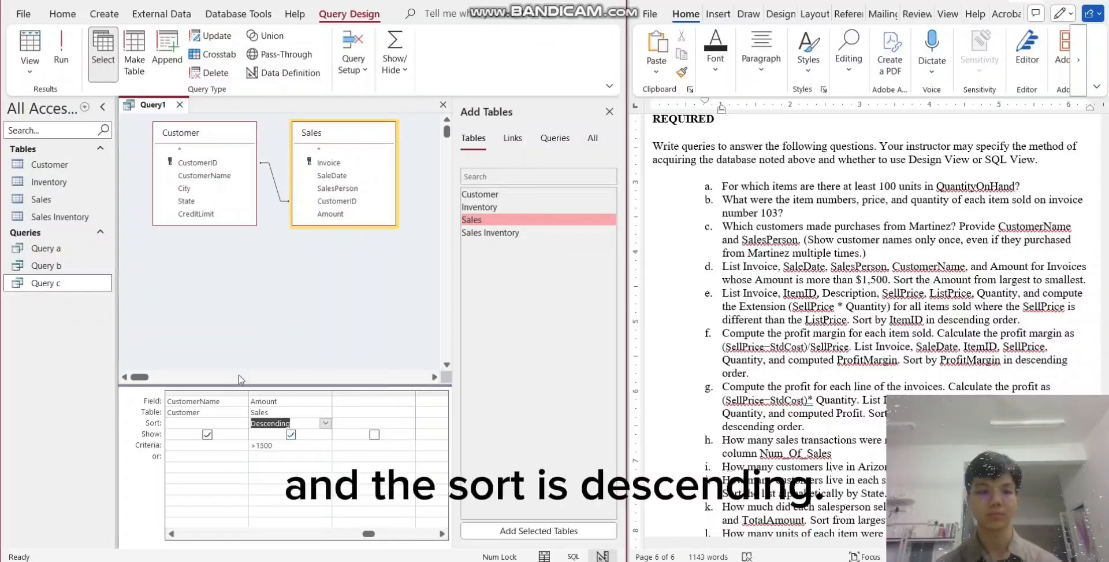
{"action": "left_click", "coordinate": [64, 78]}
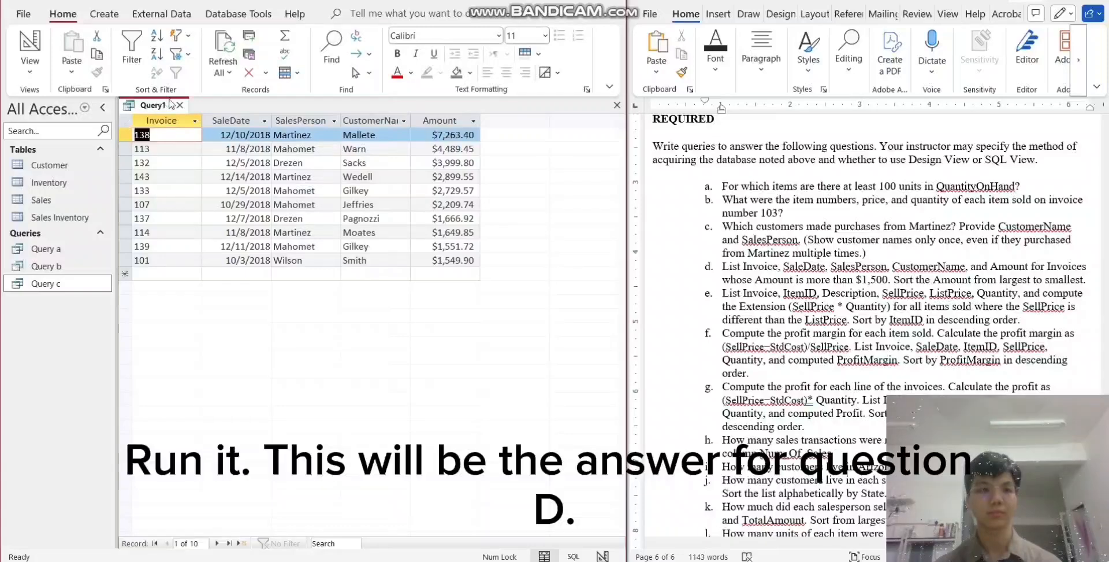
- Save the query for question d under the name "Query d" and close it
{"action": "right_click", "coordinate": [171, 104]}
{"action": "left_click", "coordinate": [198, 114]}
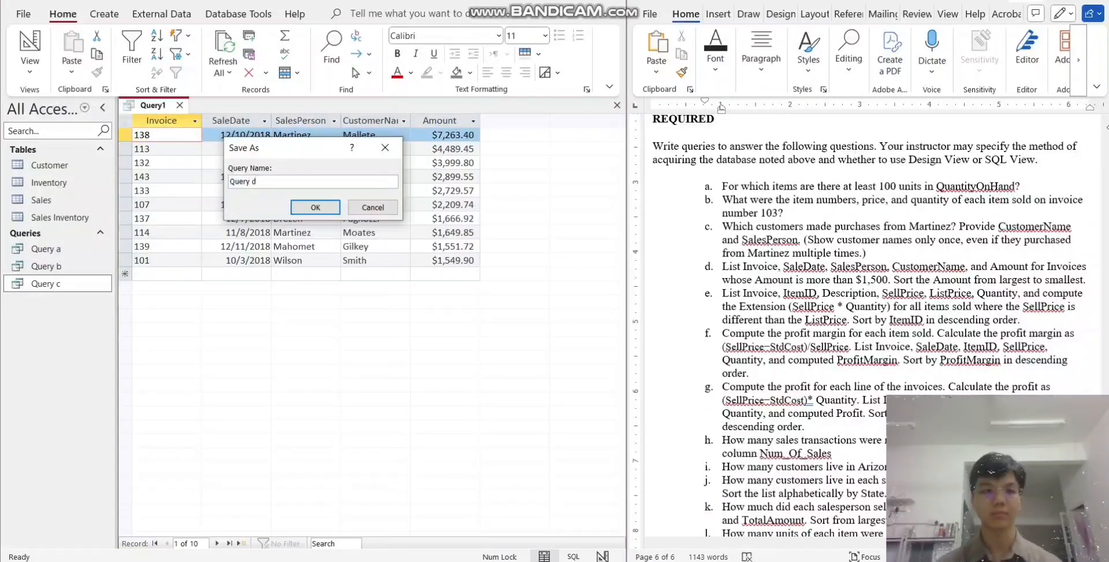
{"action": "left_click", "coordinate": [316, 207]}
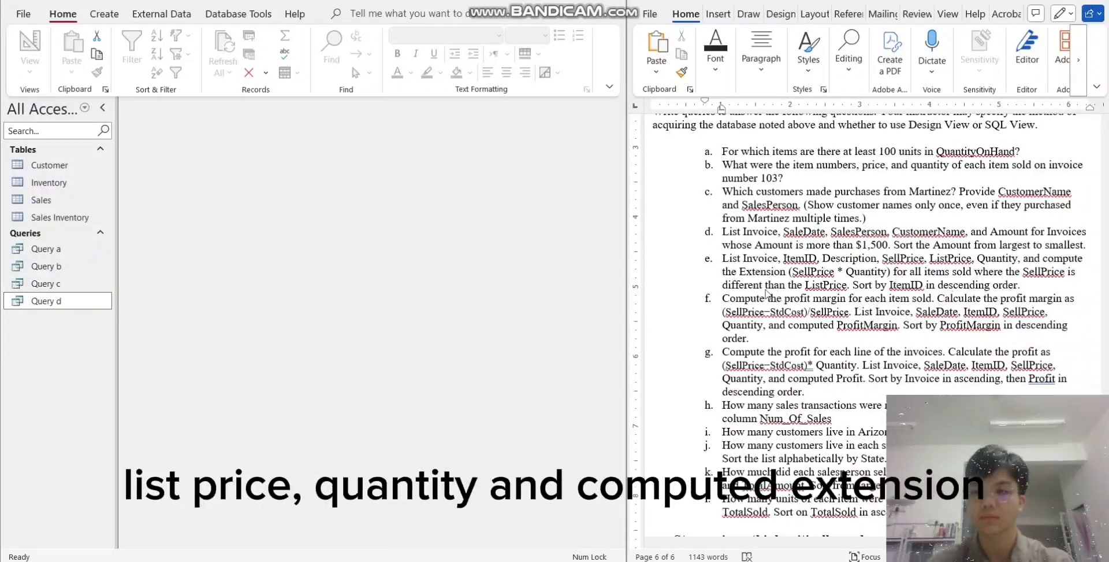
- Start a new query design for question e with the Inventory and Sales Inventory tables
{"action": "left_click", "coordinate": [104, 14]}
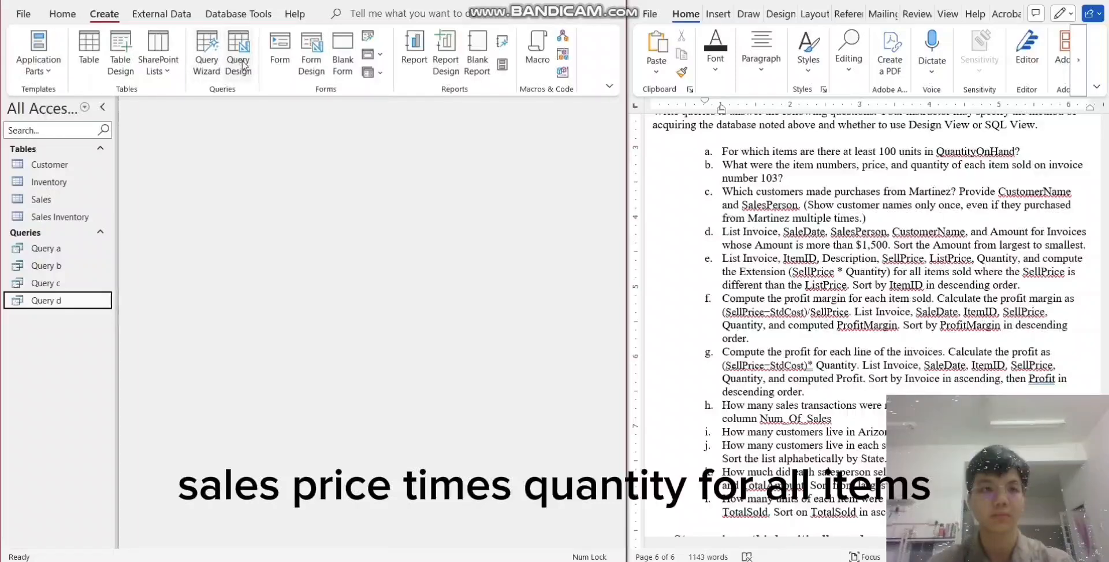
{"action": "left_click", "coordinate": [239, 57]}
{"action": "left_click", "coordinate": [473, 138]}
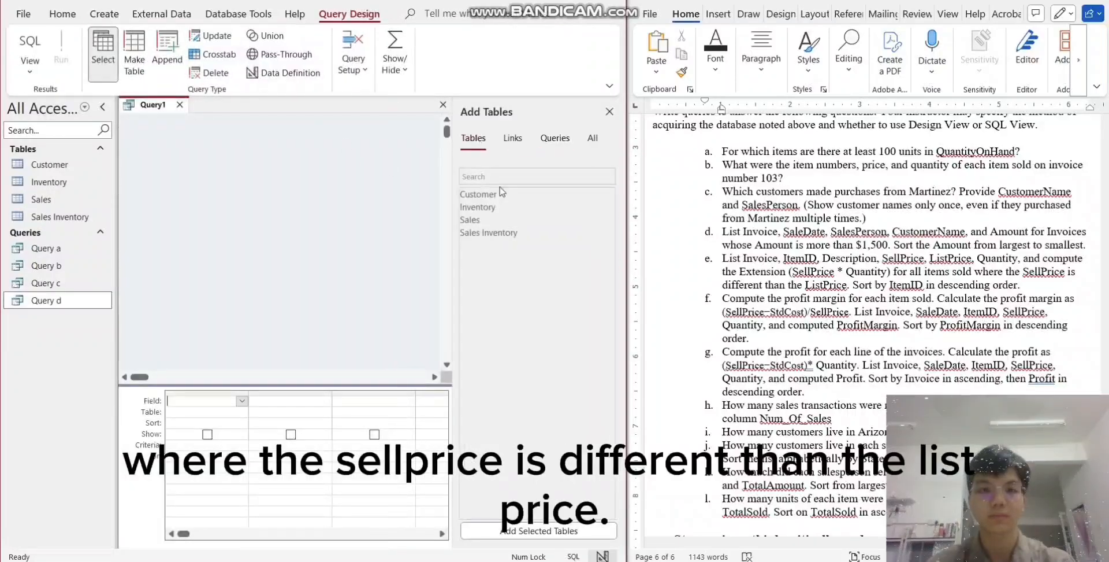
{"action": "double_click", "coordinate": [480, 206]}
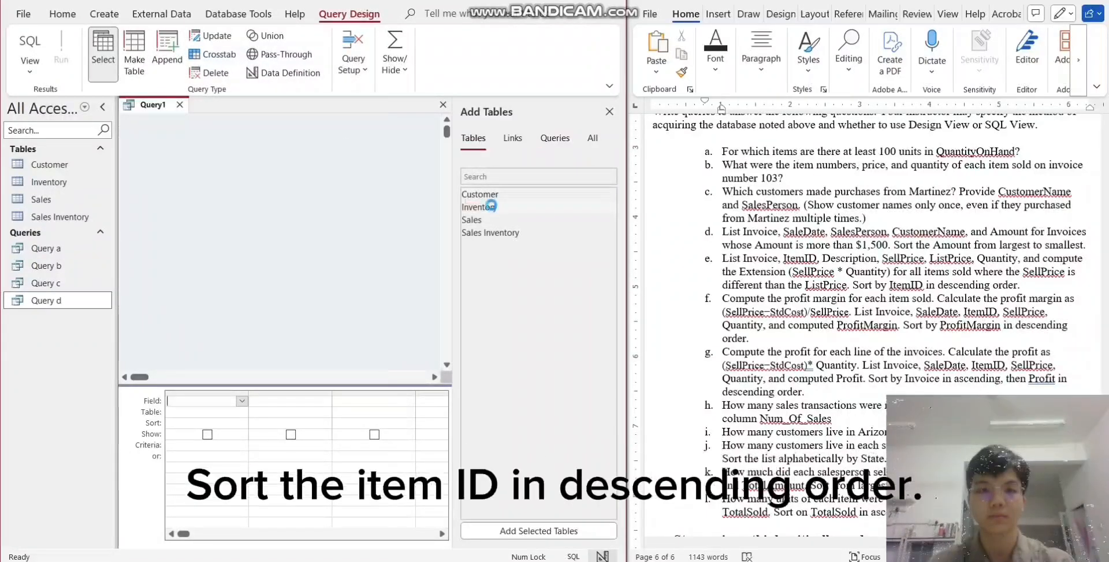
{"action": "double_click", "coordinate": [494, 233]}
- Add Invoice and ItemID from Sales Inventory, Description from Inventory, SellPrice from Sales Inventory, ListPrice from Inventory, and Quantity from Sales Inventory, in that order
{"action": "left_click", "coordinate": [328, 164]}
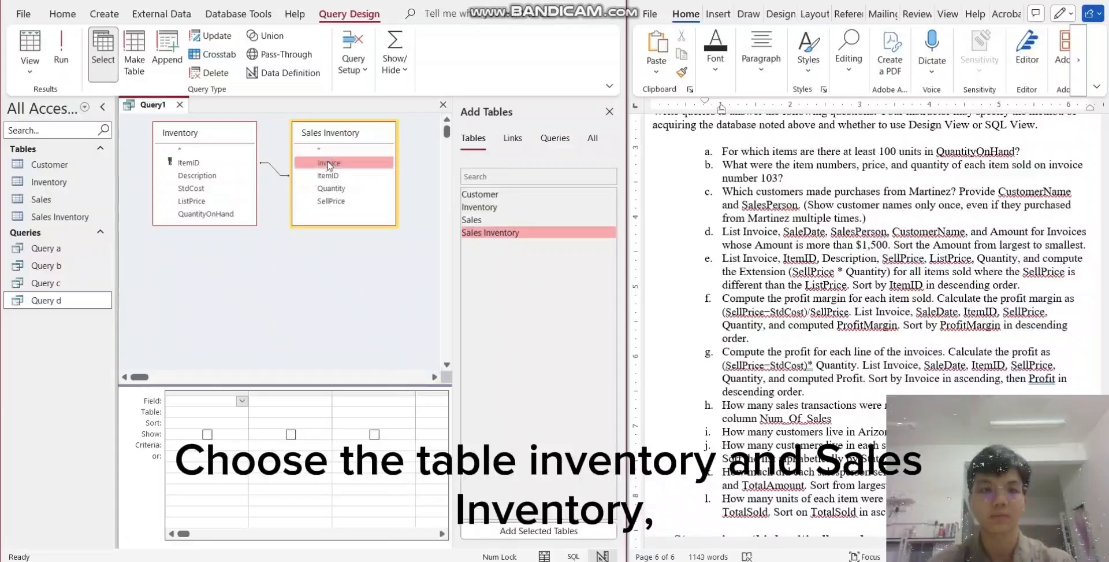
{"action": "double_click", "coordinate": [328, 164]}
{"action": "double_click", "coordinate": [328, 176]}
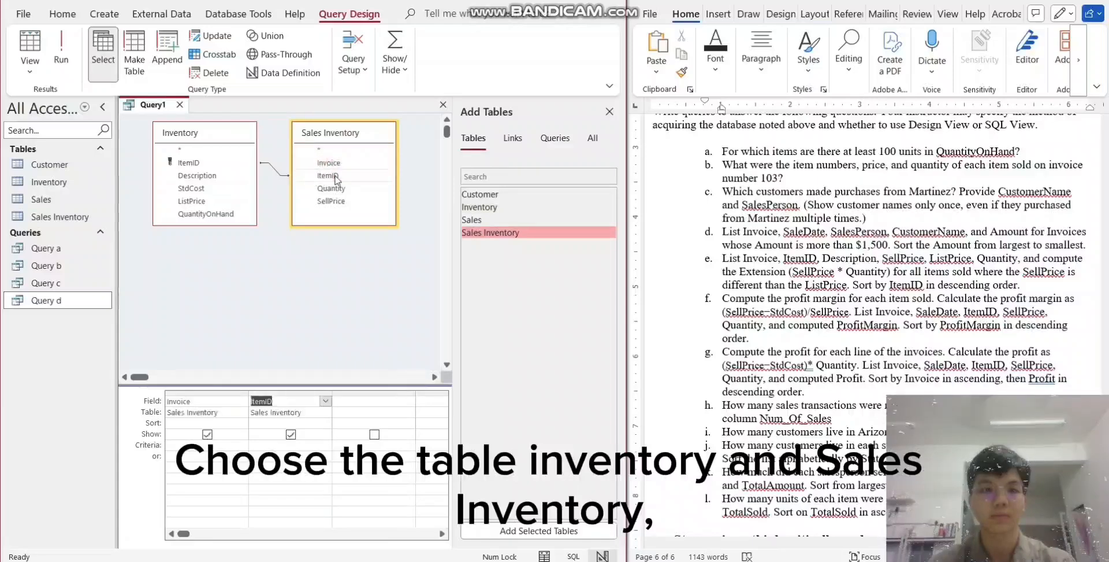
{"action": "double_click", "coordinate": [206, 176]}
{"action": "left_click", "coordinate": [337, 201]}
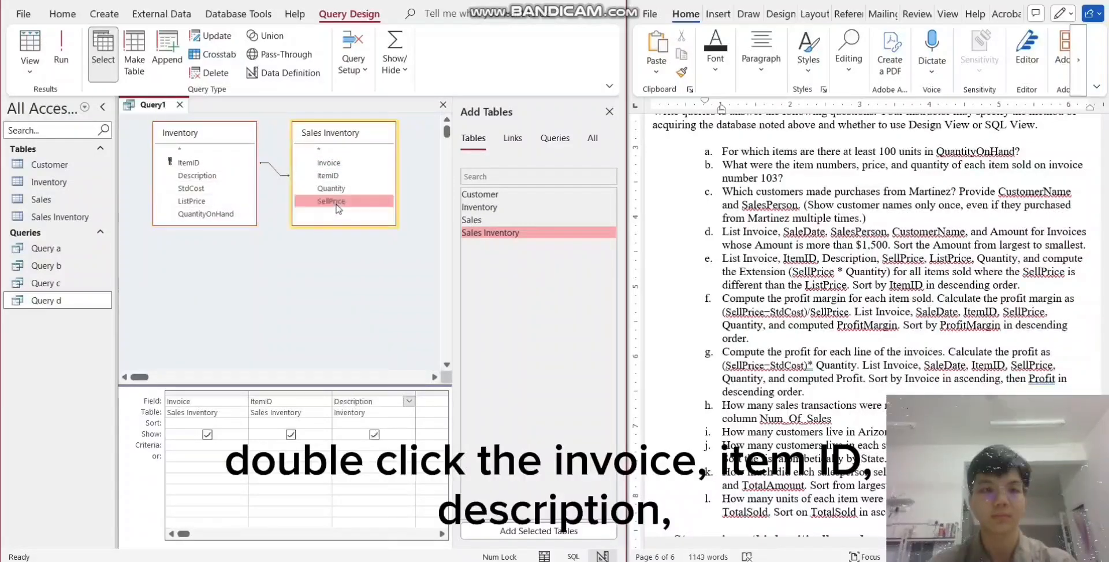
{"action": "double_click", "coordinate": [337, 204]}
{"action": "double_click", "coordinate": [234, 201]}
{"action": "left_click", "coordinate": [328, 189]}
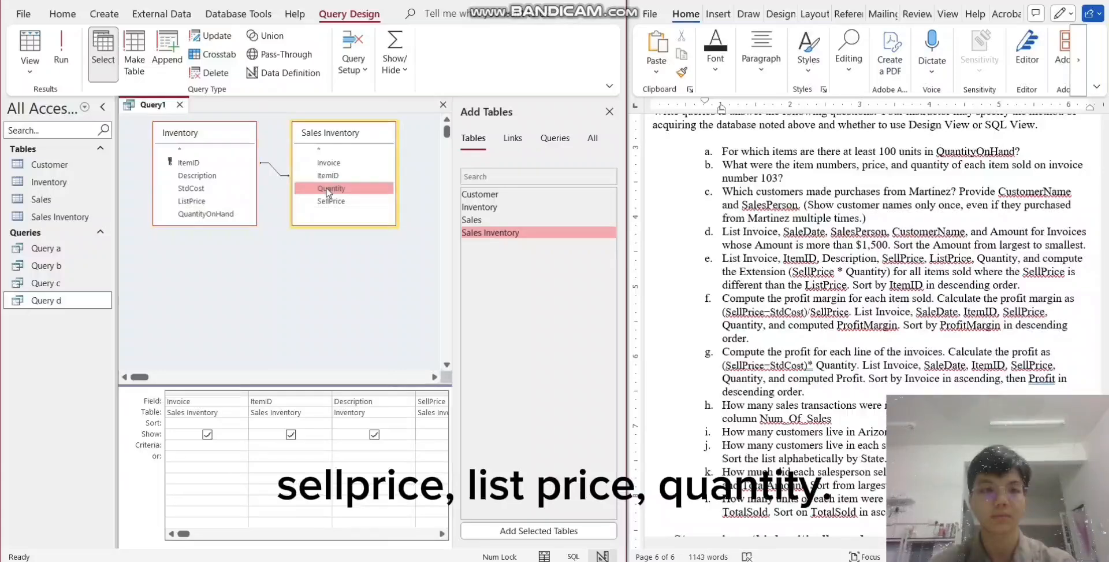
{"action": "double_click", "coordinate": [328, 189]}
- Add a calculated field SellPrice*Quantity in the blank column after Quantity
{"action": "left_click", "coordinate": [353, 537]}
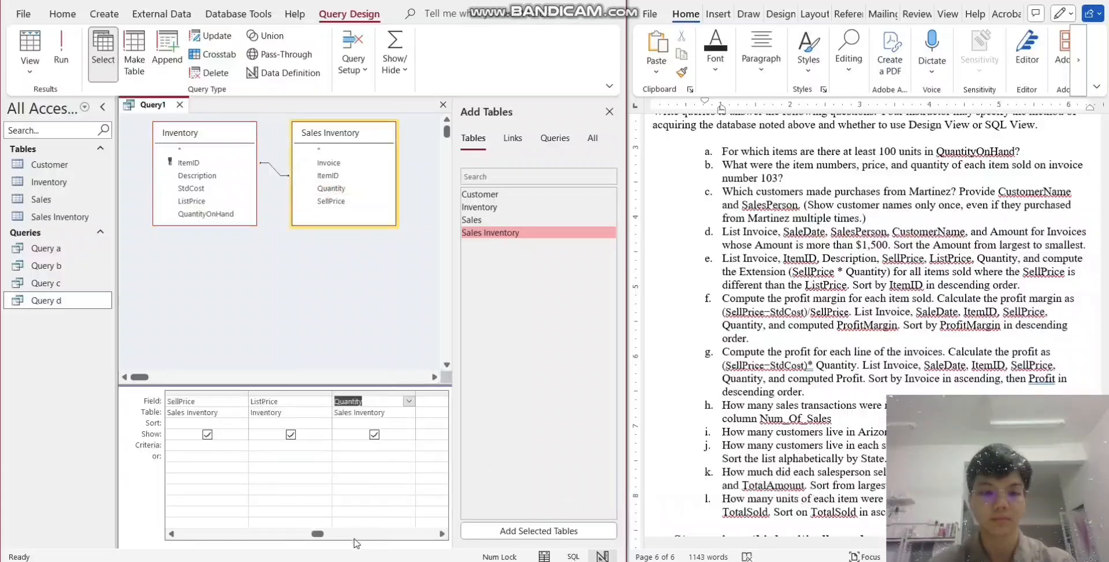
{"action": "left_click", "coordinate": [428, 403]}
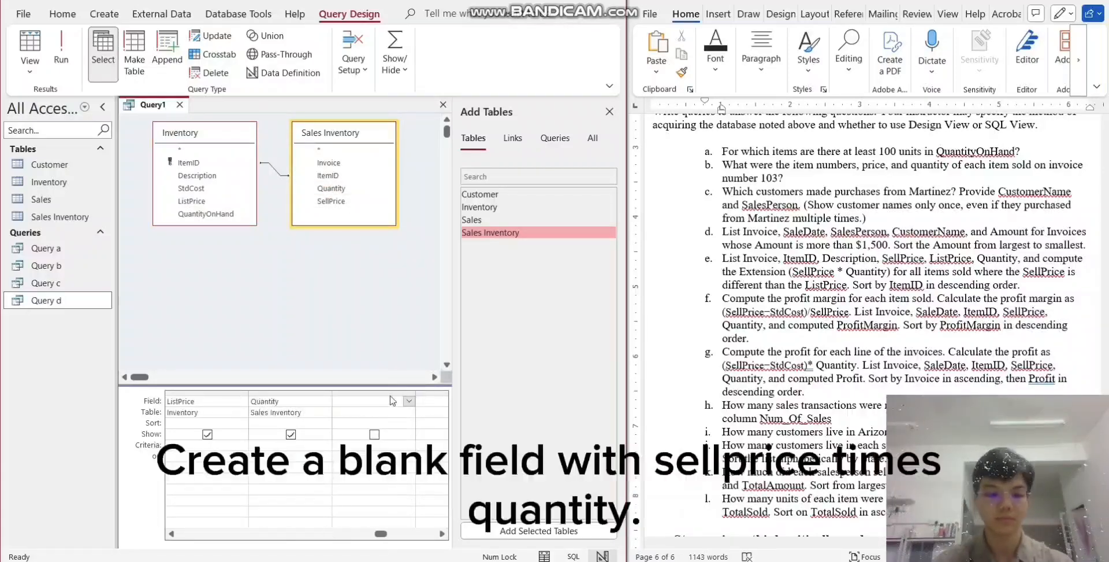
{"action": "type", "text": "SellPrice*Quantit"}
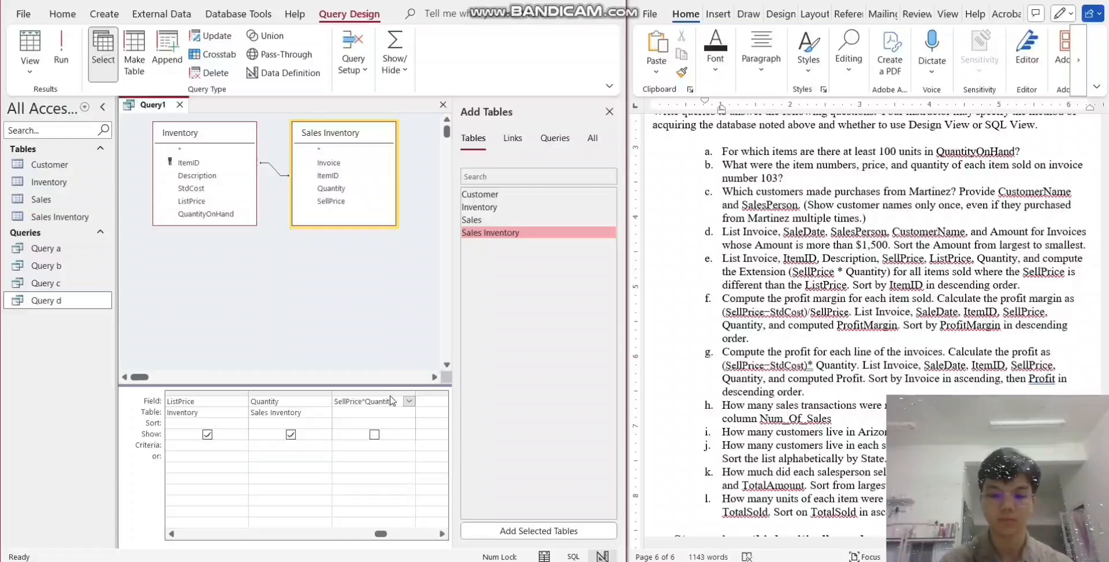
{"action": "key", "text": "Return"}
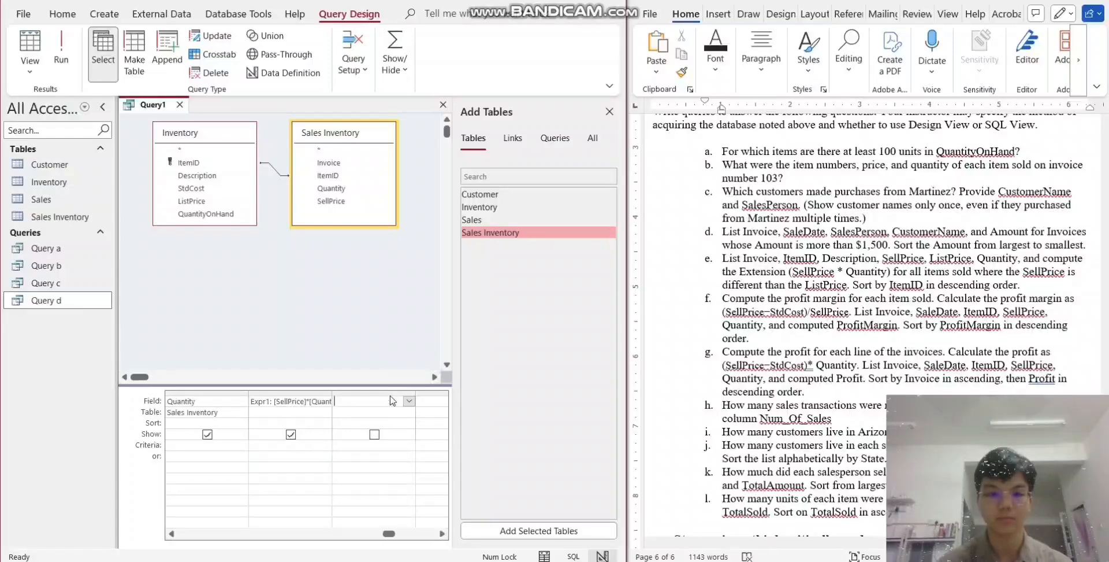
- Set the SellPrice criteria to <>[ListPrice] so only items sold at a different price are listed
{"action": "left_click", "coordinate": [285, 533]}
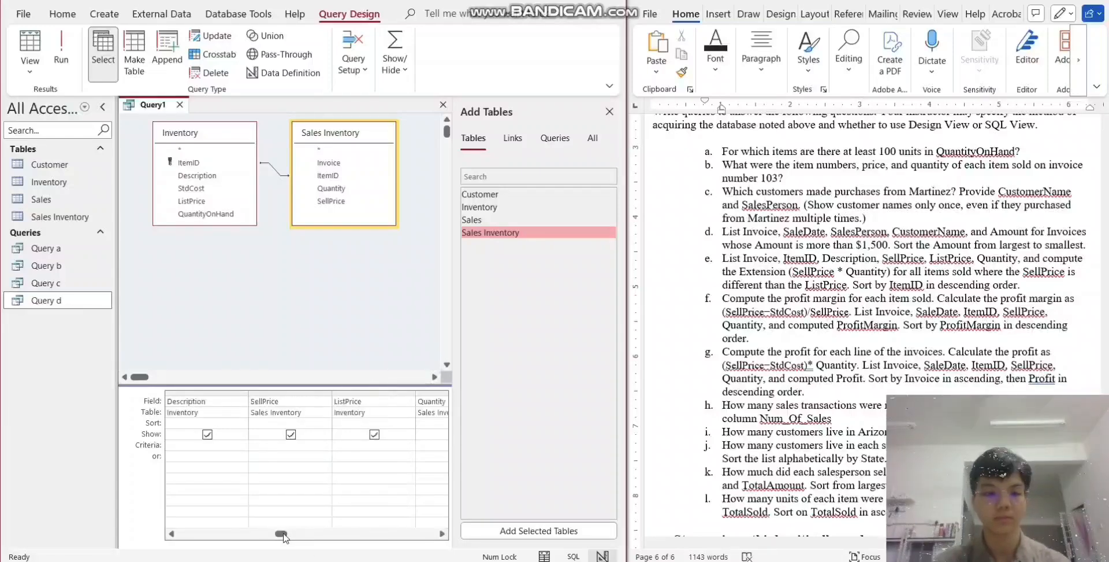
{"action": "left_click", "coordinate": [278, 444]}
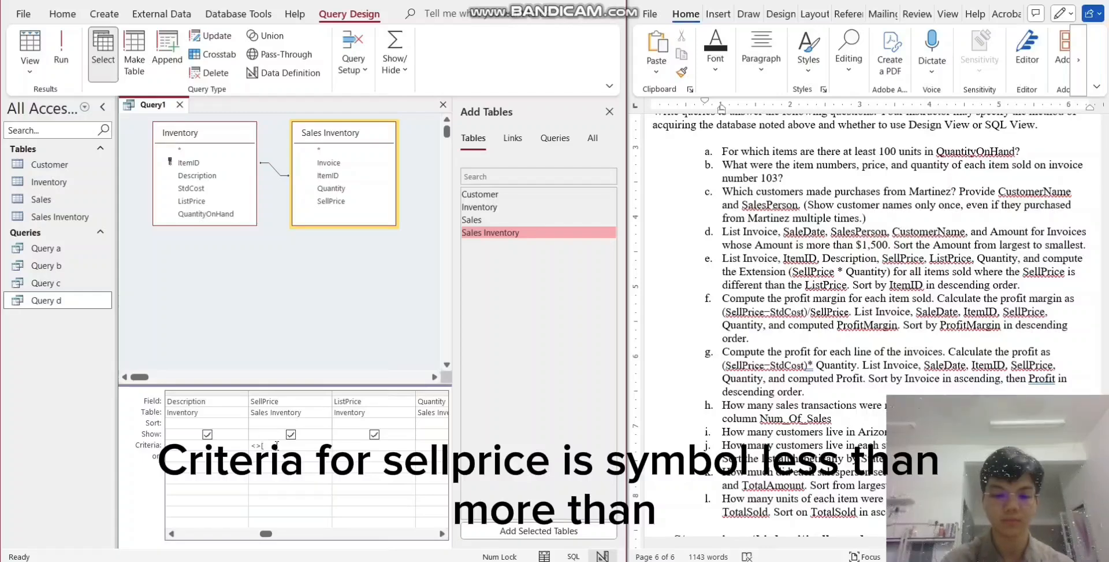
{"action": "type", "text": "<>[List"}
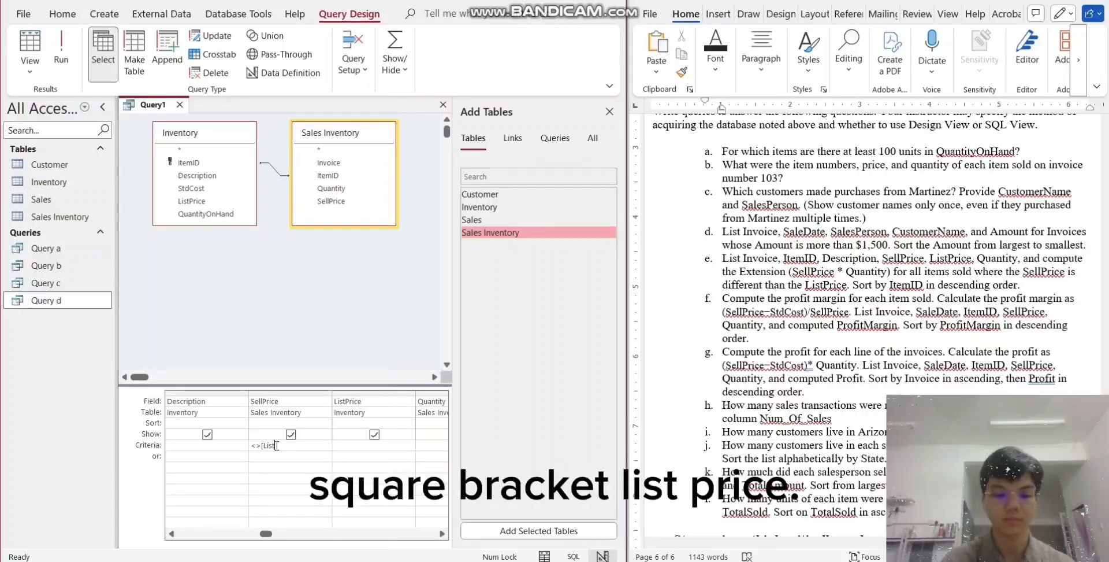
{"action": "type", "text": "]"}
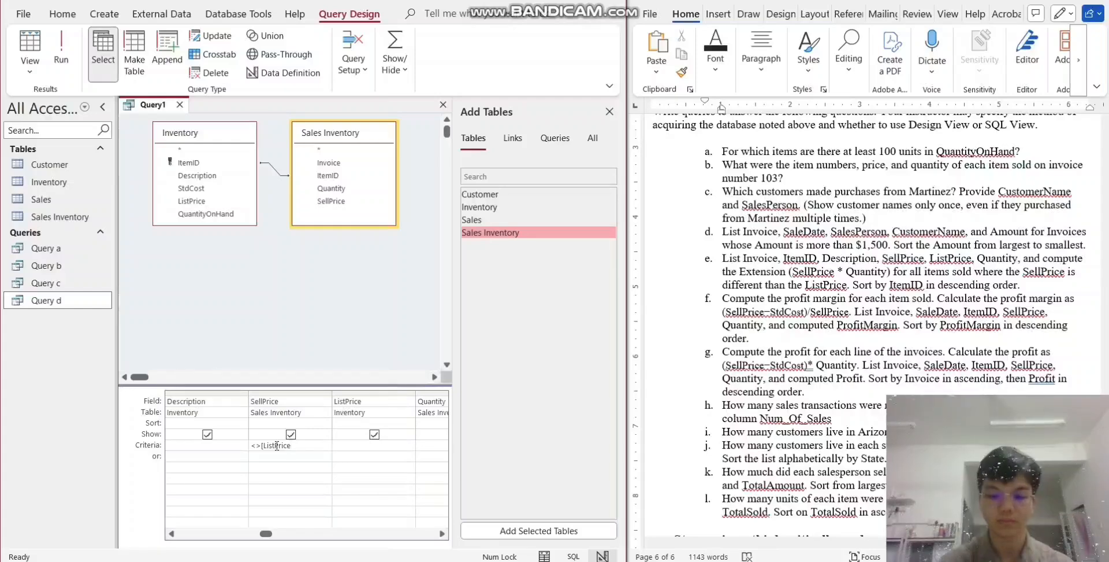
- Sort ItemID in descending order and run the query
{"action": "left_click", "coordinate": [192, 536]}
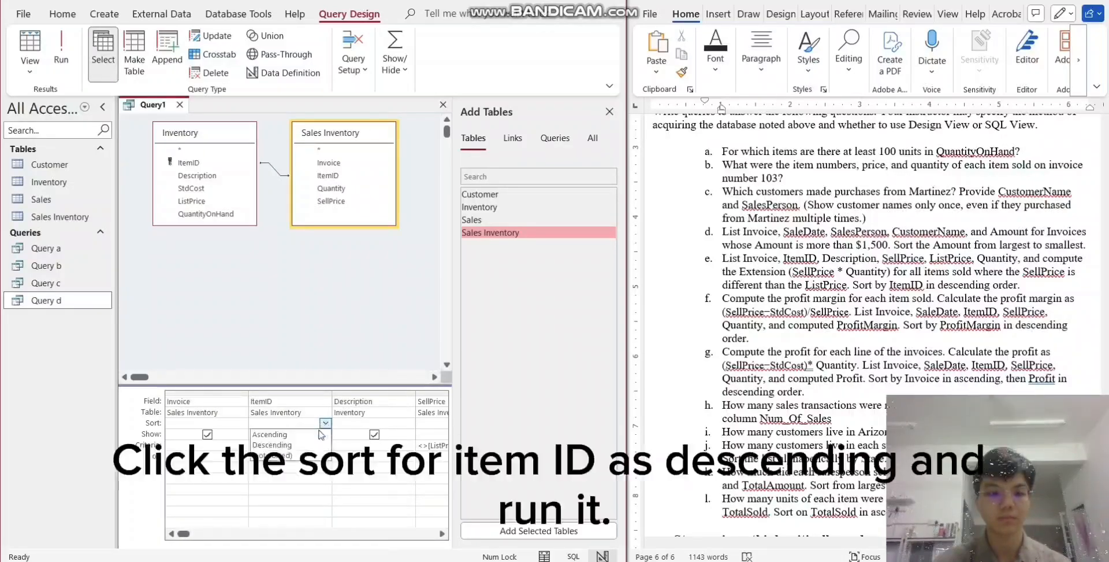
{"action": "left_click", "coordinate": [327, 424]}
{"action": "left_click", "coordinate": [300, 446]}
{"action": "left_click", "coordinate": [60, 50]}
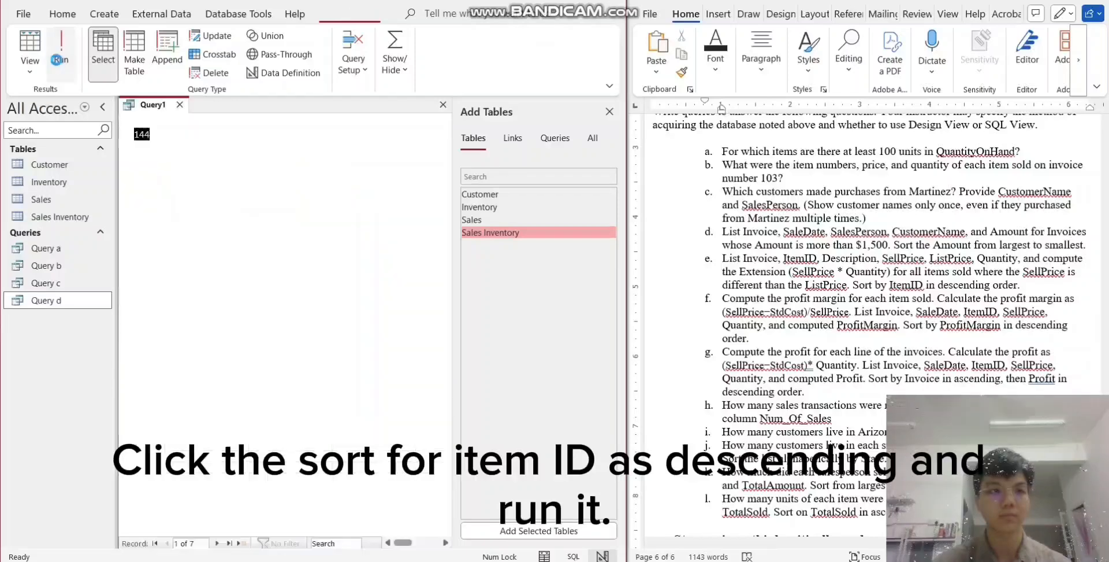
- Save the query for question e under the name "Query e" and close it
{"action": "right_click", "coordinate": [162, 106]}
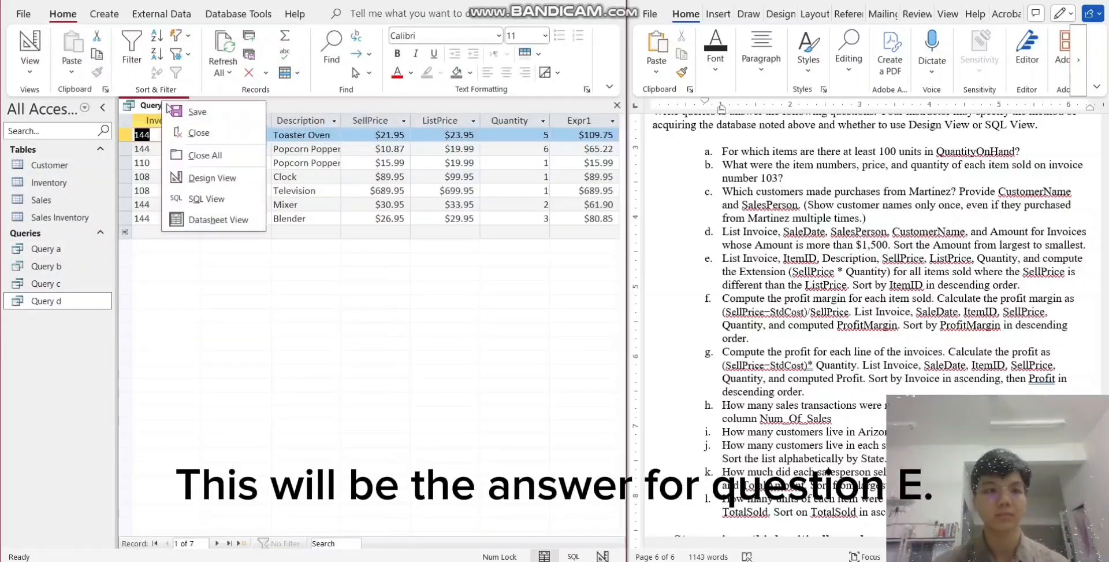
{"action": "left_click", "coordinate": [206, 113]}
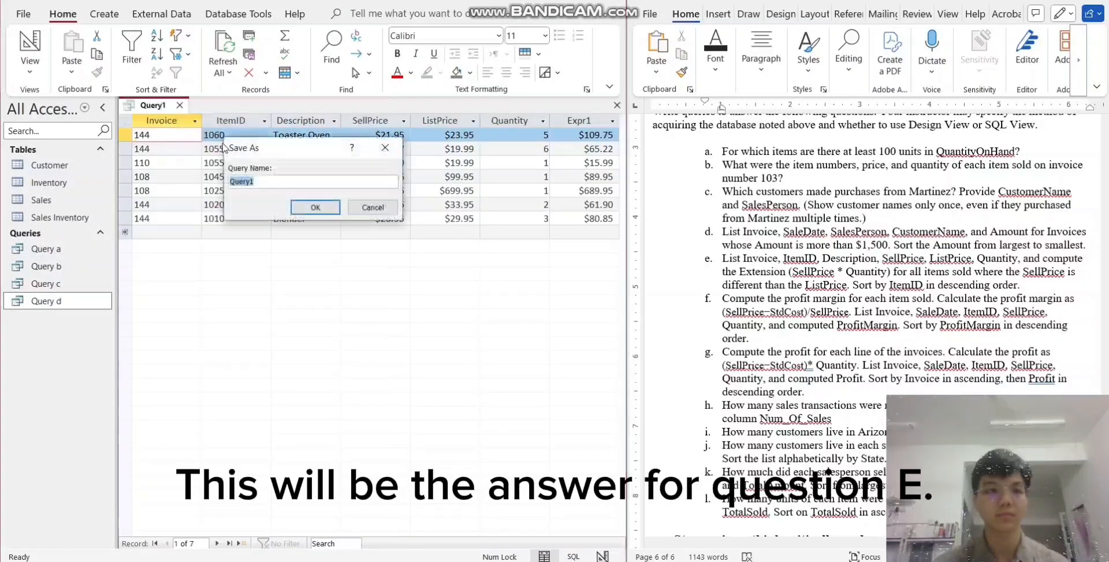
{"action": "left_click", "coordinate": [271, 180]}
{"action": "key", "text": "BackSpace"}
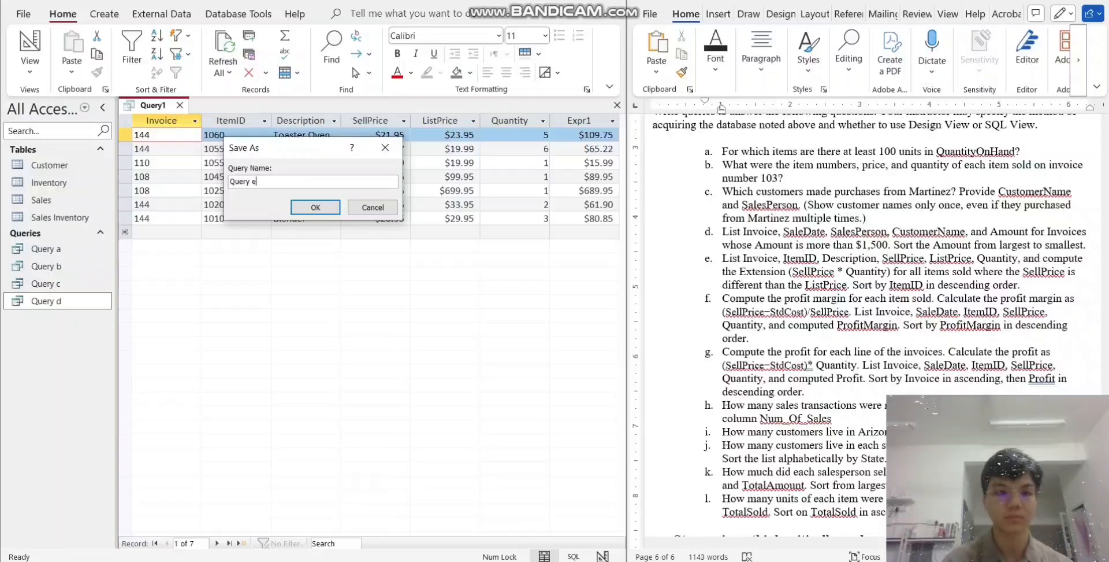
{"action": "type", "text": "e"}
{"action": "key", "text": "Return"}
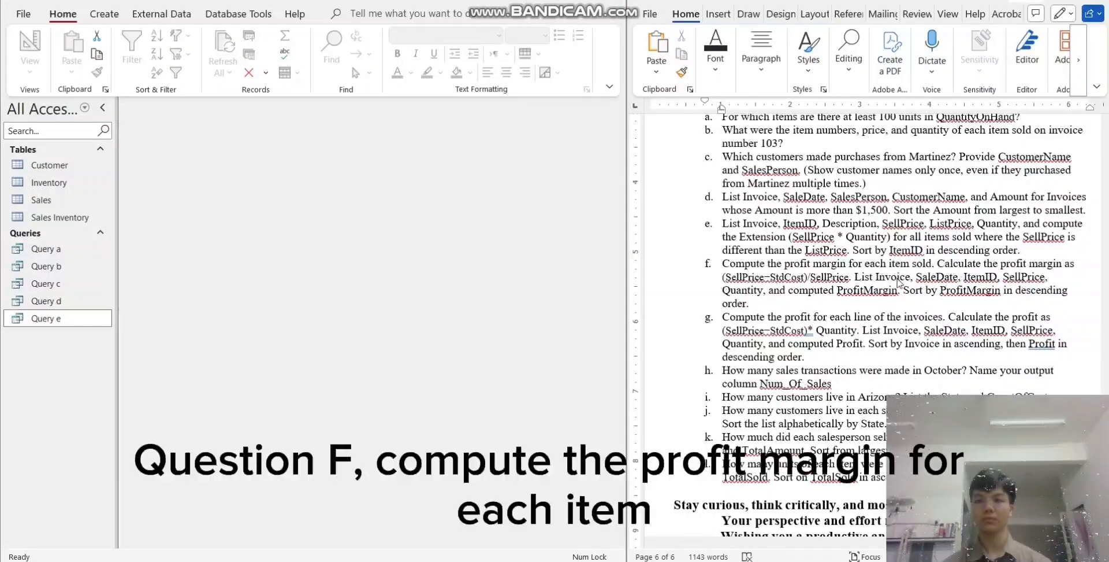
- Start a new query design for question f with the Inventory, Sales and Sales Inventory tables
{"action": "left_click", "coordinate": [104, 13]}
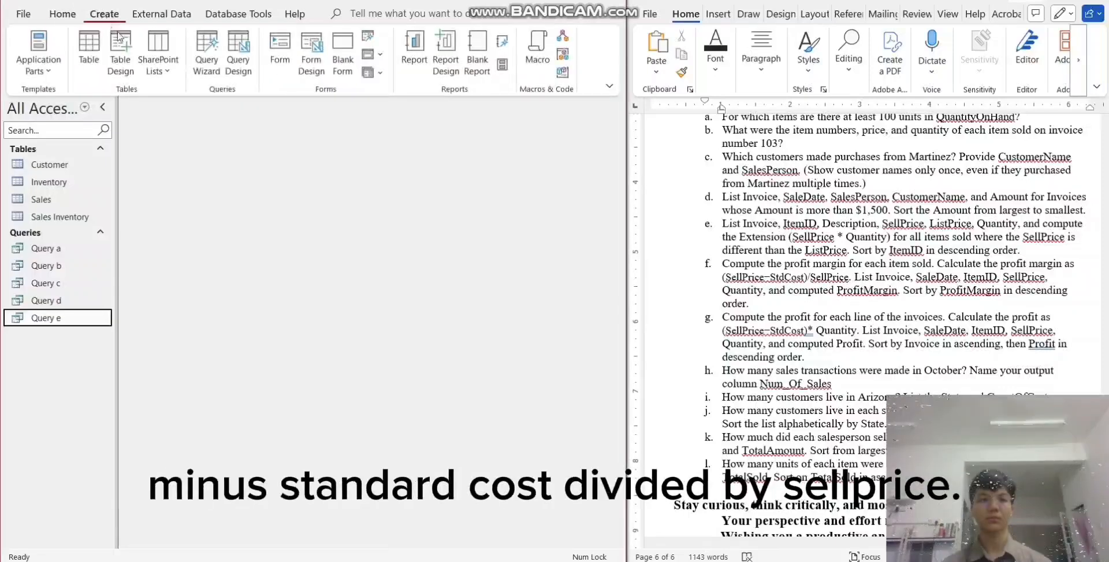
{"action": "left_click", "coordinate": [238, 58]}
{"action": "left_click", "coordinate": [472, 139]}
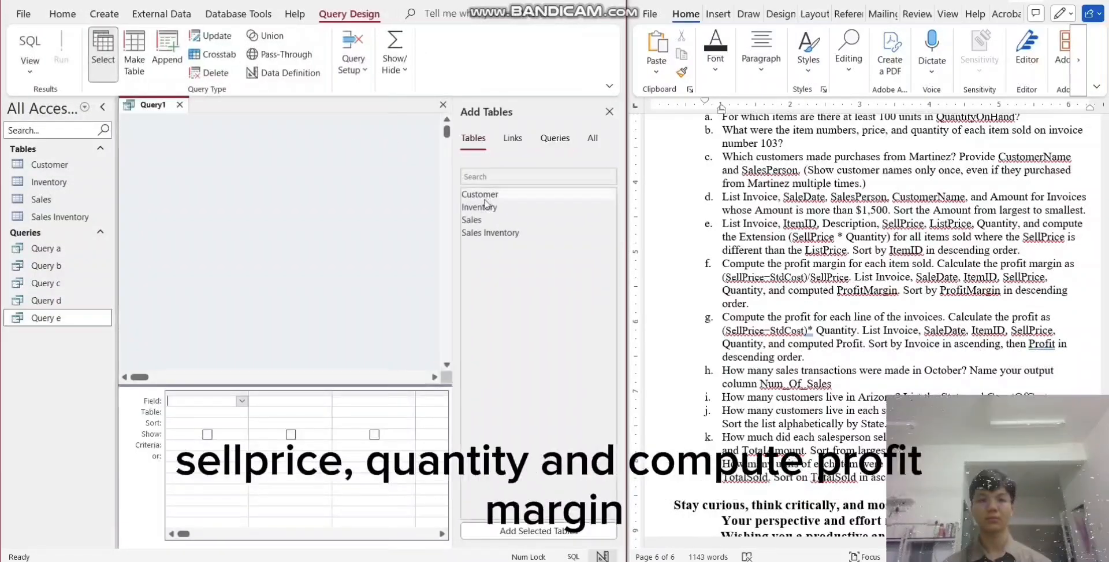
{"action": "double_click", "coordinate": [480, 207]}
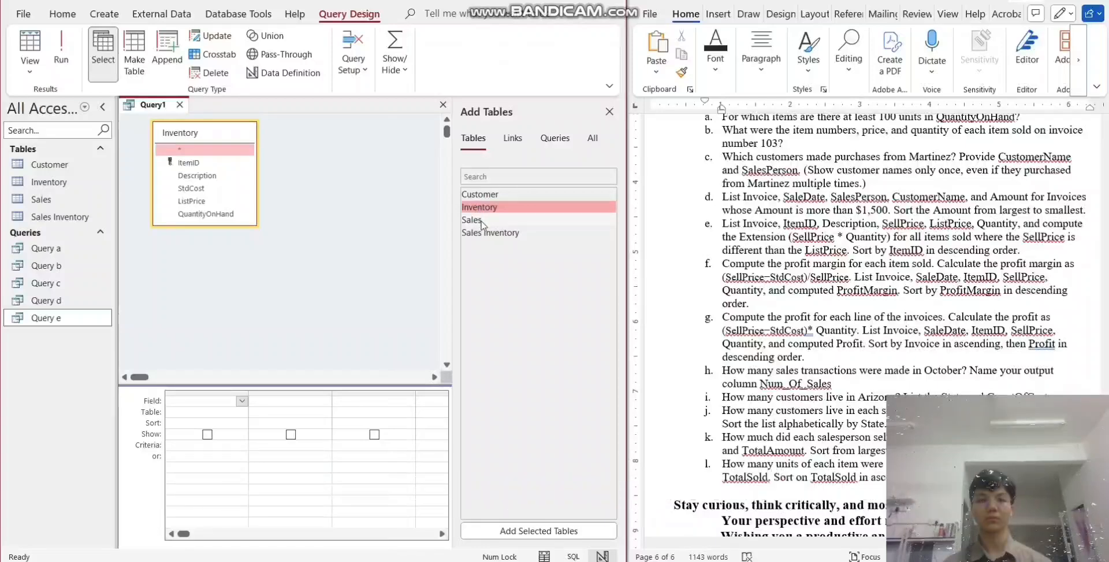
{"action": "double_click", "coordinate": [480, 219]}
{"action": "double_click", "coordinate": [490, 232]}
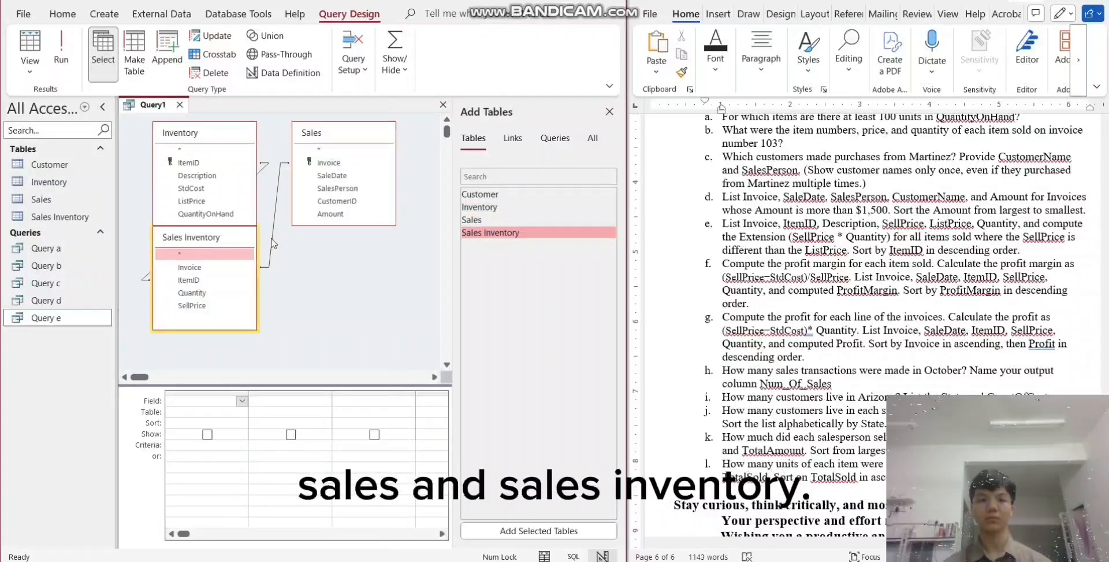
- Add Invoice and SaleDate from Sales, ItemID from Inventory, and SellPrice and Quantity from Sales Inventory to the query, in that order
{"action": "double_click", "coordinate": [329, 163]}
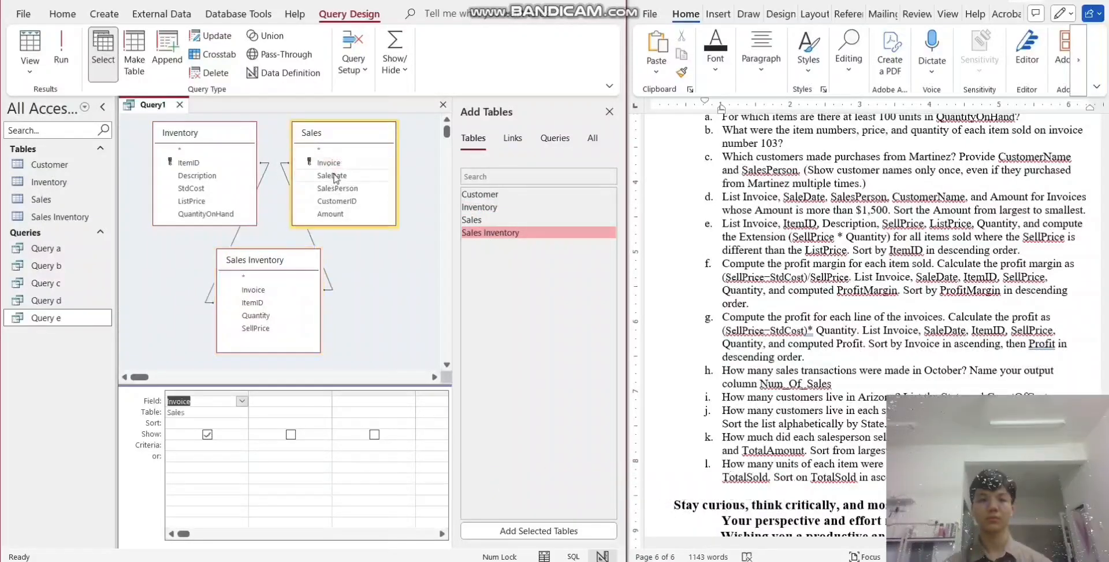
{"action": "double_click", "coordinate": [333, 176]}
{"action": "double_click", "coordinate": [194, 164]}
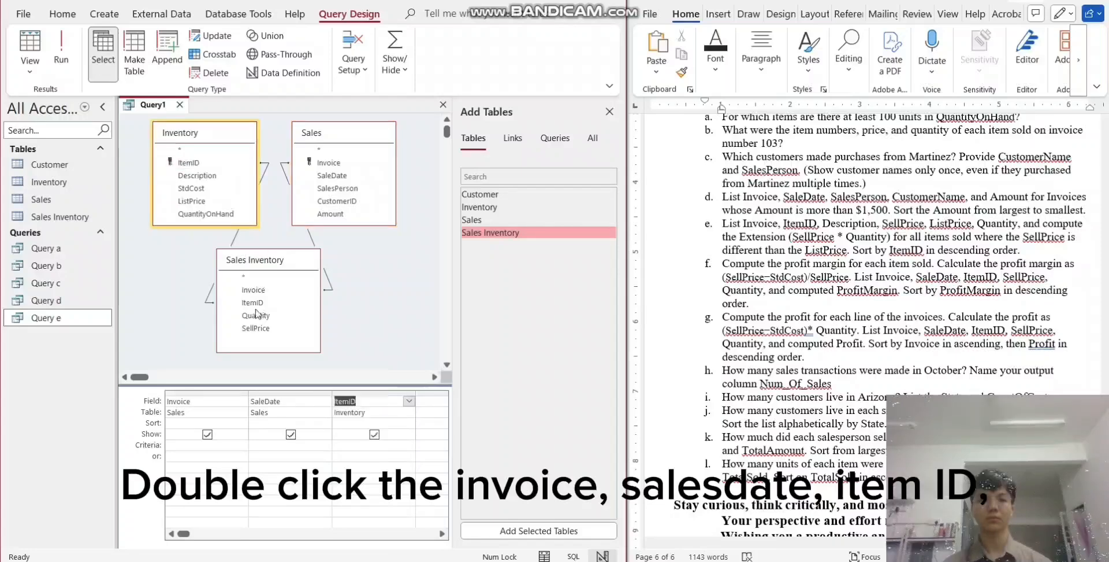
{"action": "double_click", "coordinate": [257, 327]}
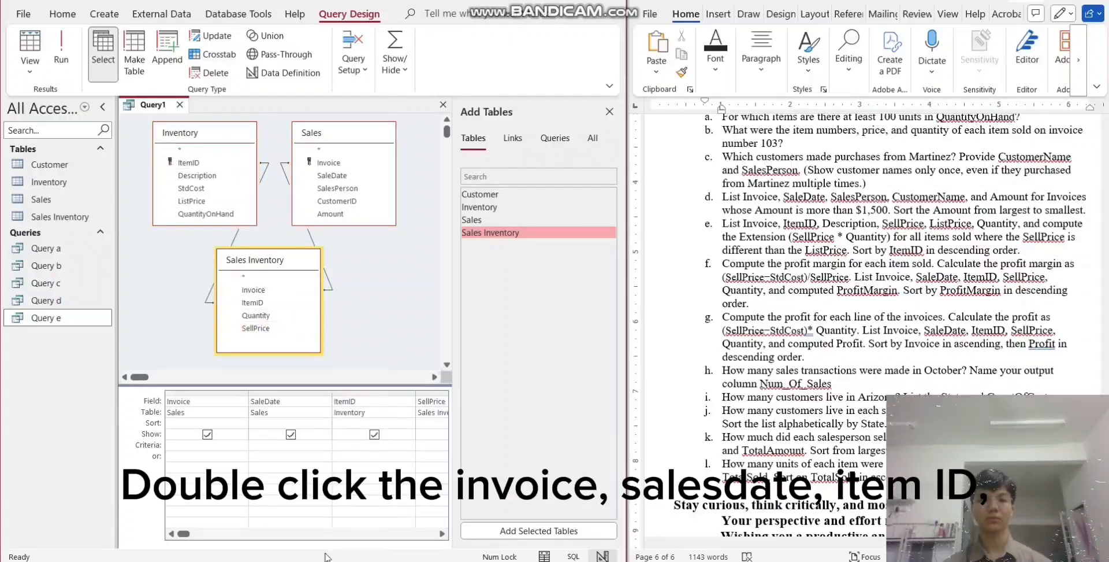
- Add a calculated profit margin field in the blank column after Quantity with the expression (sellprice-stdcost)/sellprice
{"action": "left_click", "coordinate": [333, 533]}
{"action": "left_click", "coordinate": [355, 402]}
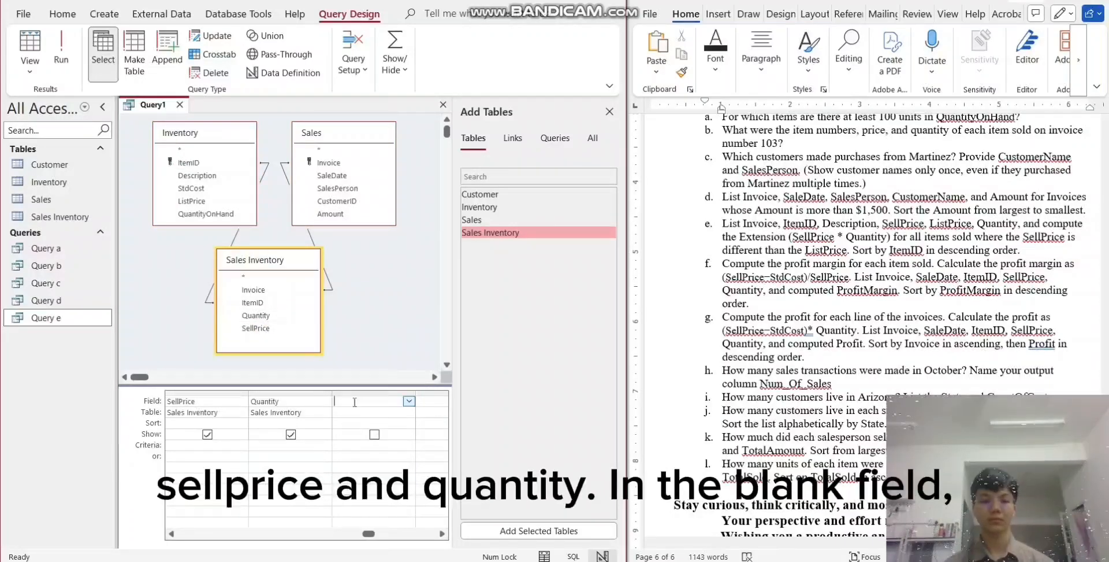
{"action": "type", "text": "(sellp"}
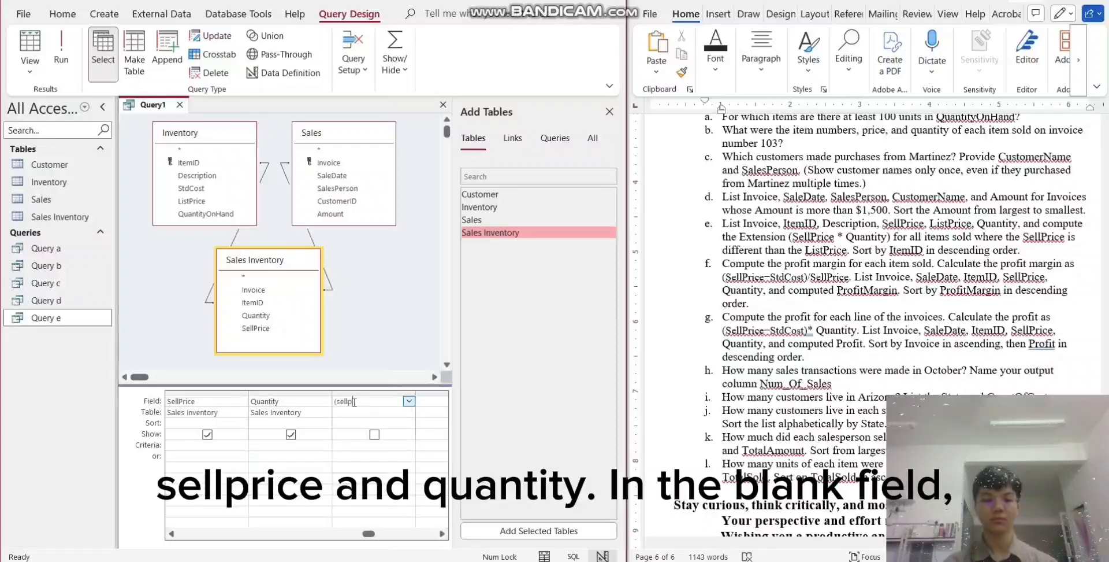
{"action": "type", "text": "rice"}
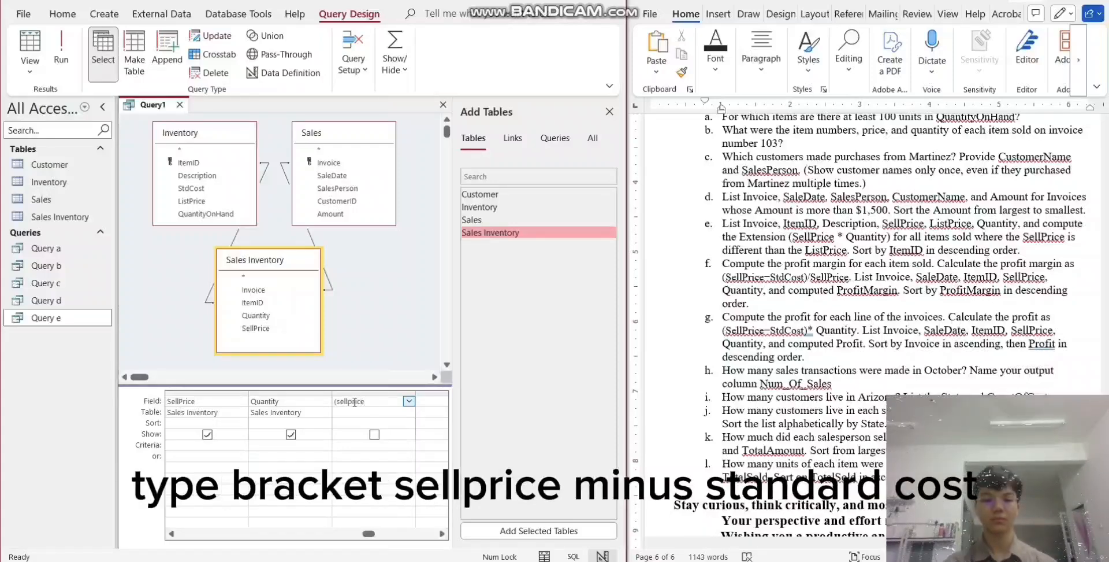
{"action": "type", "text": "-stdcost"}
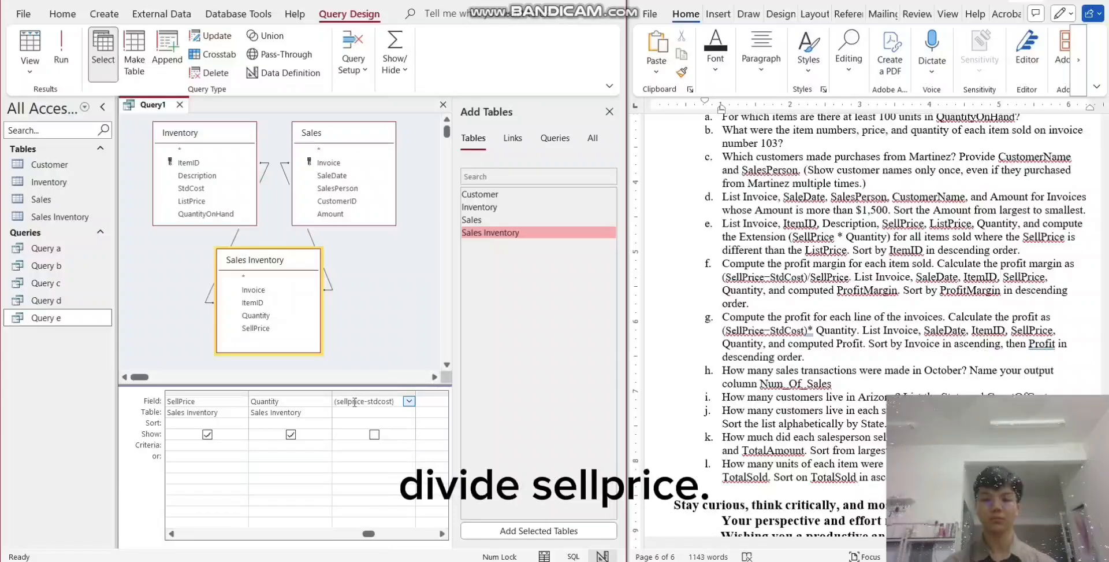
{"action": "type", "text": ")/sell"}
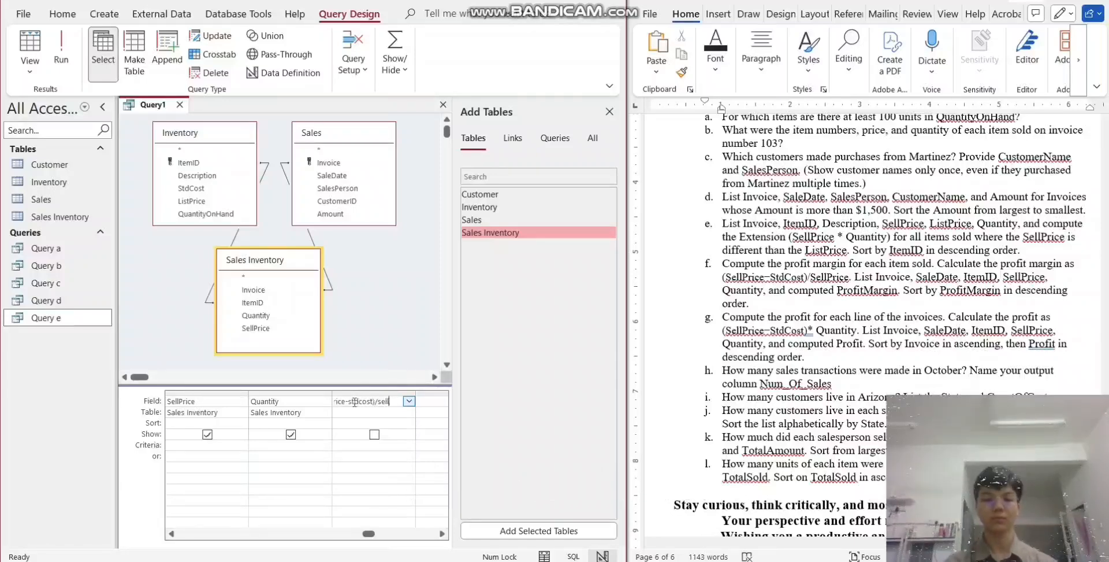
{"action": "type", "text": "price"}
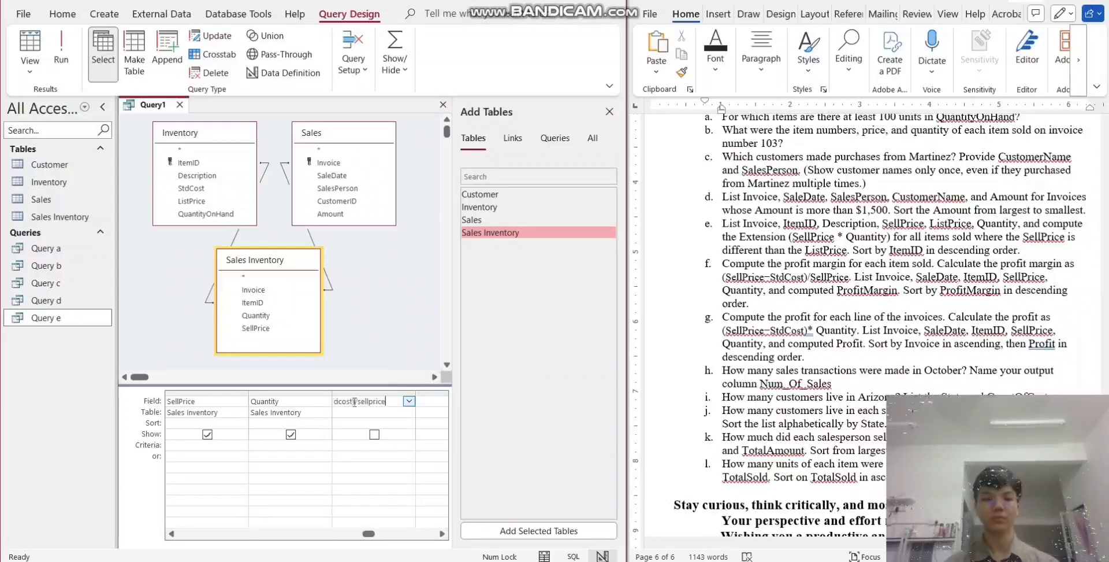
- Sort the calculated profit margin field in descending order and run the query
{"action": "left_click", "coordinate": [375, 425]}
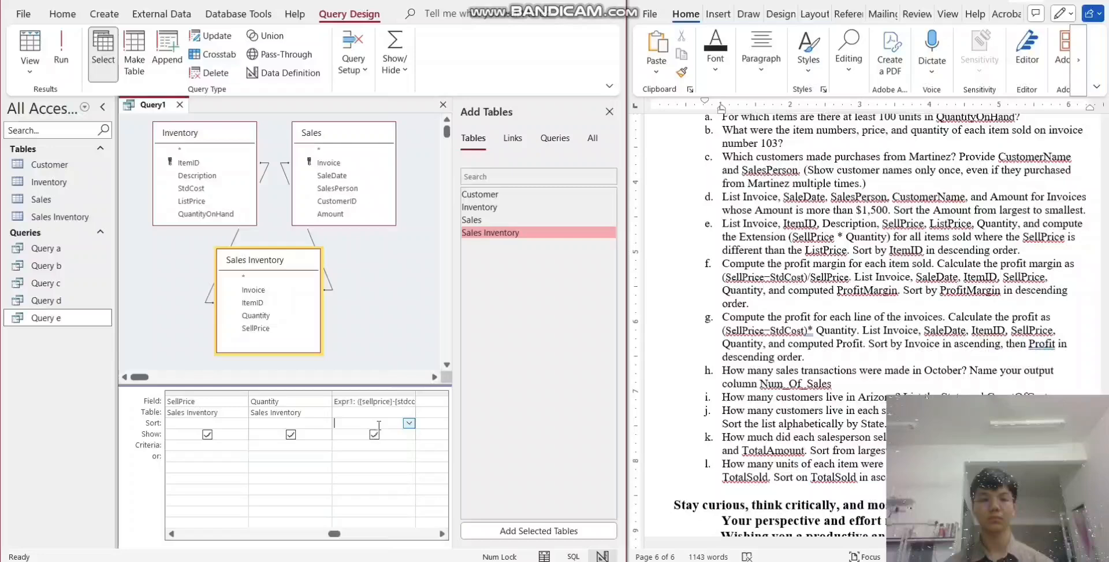
{"action": "left_click", "coordinate": [409, 422]}
{"action": "left_click", "coordinate": [395, 444]}
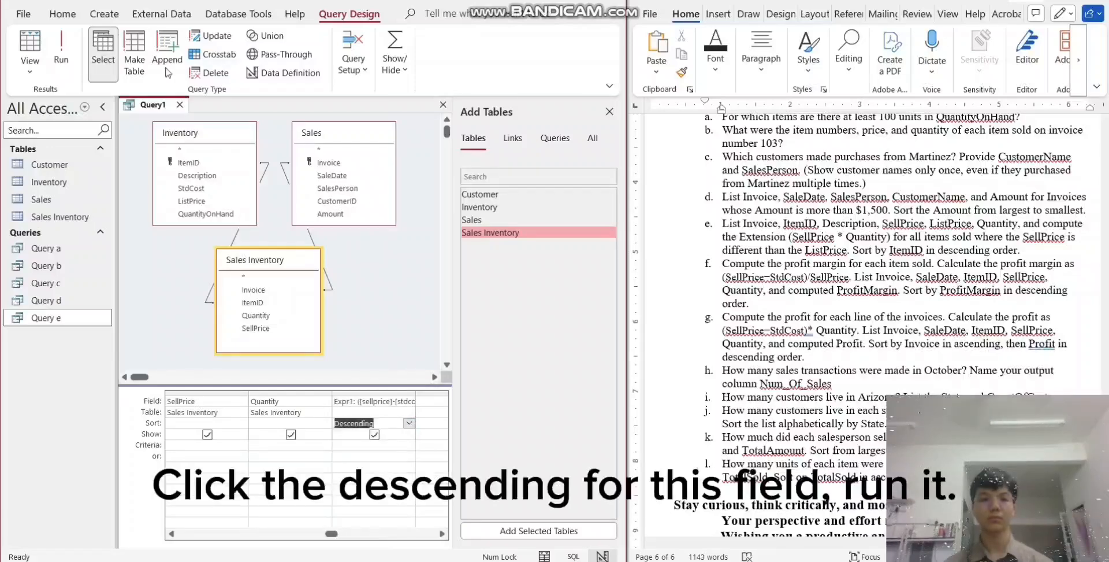
{"action": "left_click", "coordinate": [61, 58]}
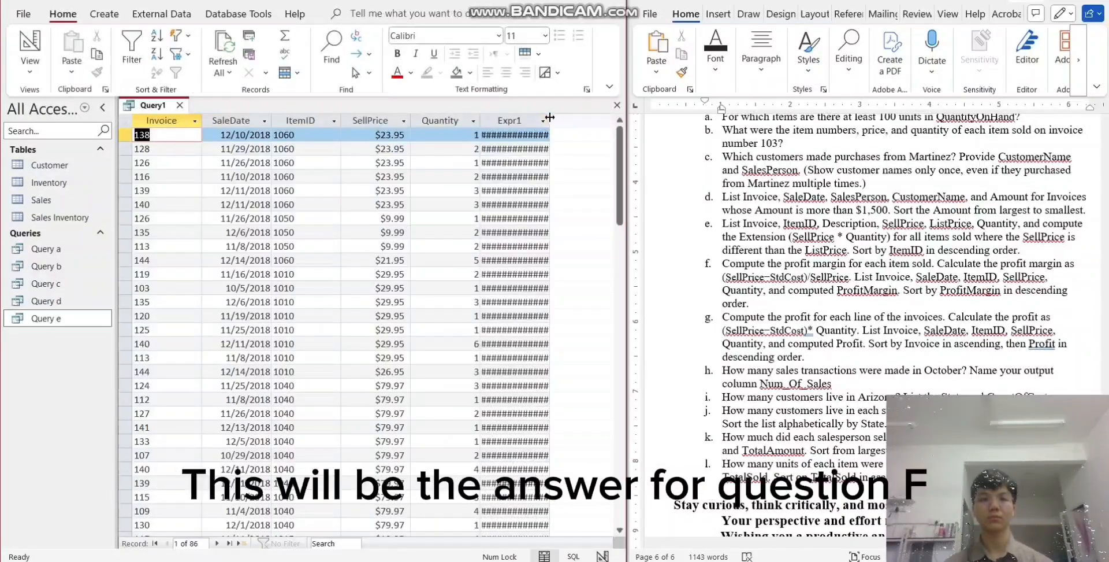
- Widen the calculated profit margin column to fit its values and look through the results
{"action": "double_click", "coordinate": [549, 120]}
{"action": "scroll", "coordinate": [537, 198], "scroll_direction": "down", "scroll_amount": 12}
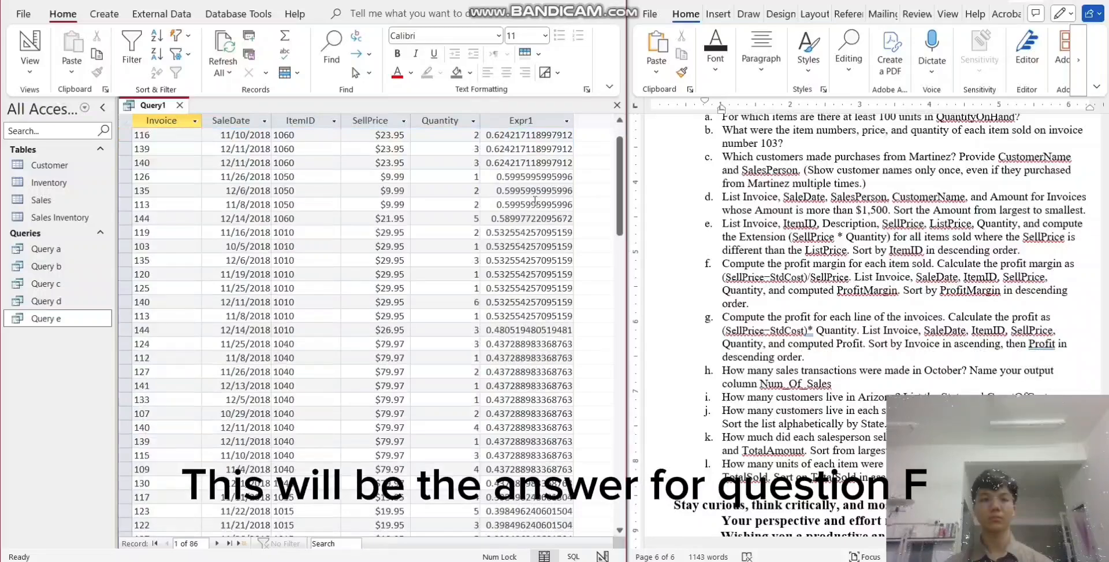
{"action": "scroll", "coordinate": [527, 217], "scroll_direction": "up", "scroll_amount": 12}
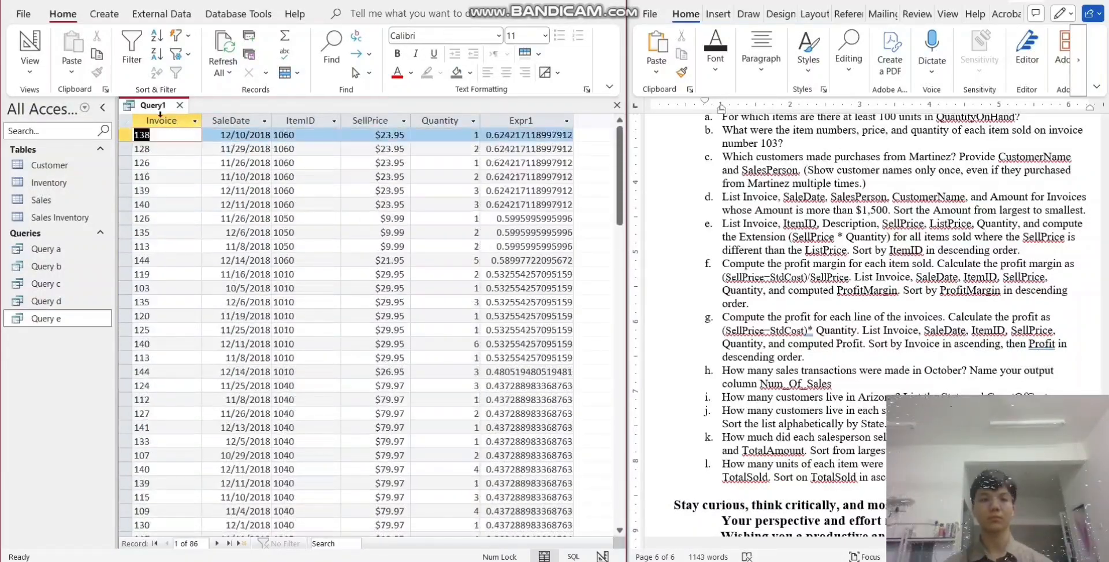
- Save the query for question f under the name "Query f" and close it
{"action": "right_click", "coordinate": [156, 105]}
{"action": "left_click", "coordinate": [186, 119]}
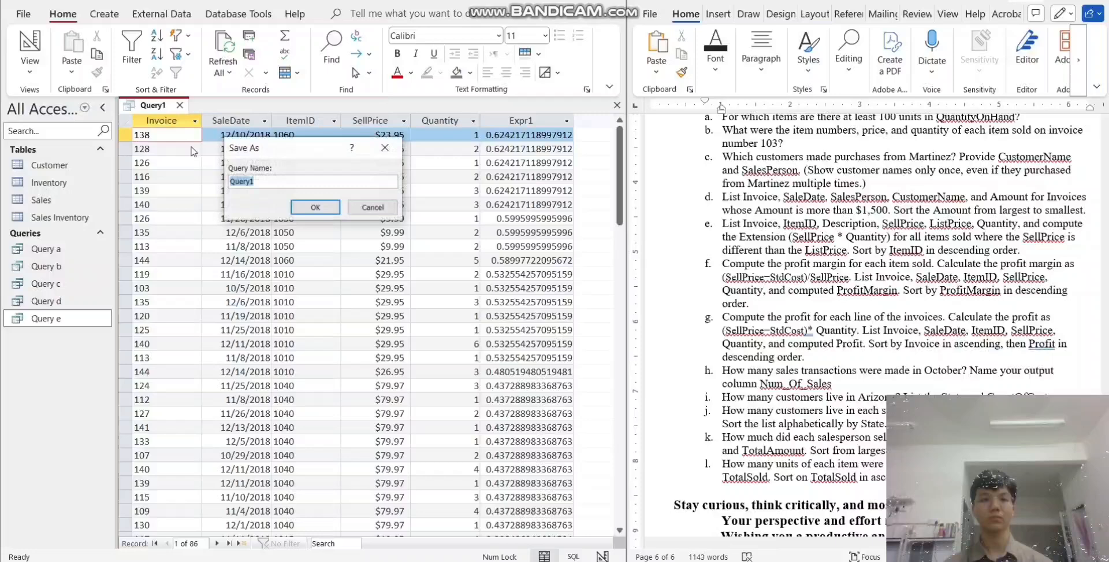
{"action": "left_click", "coordinate": [262, 183]}
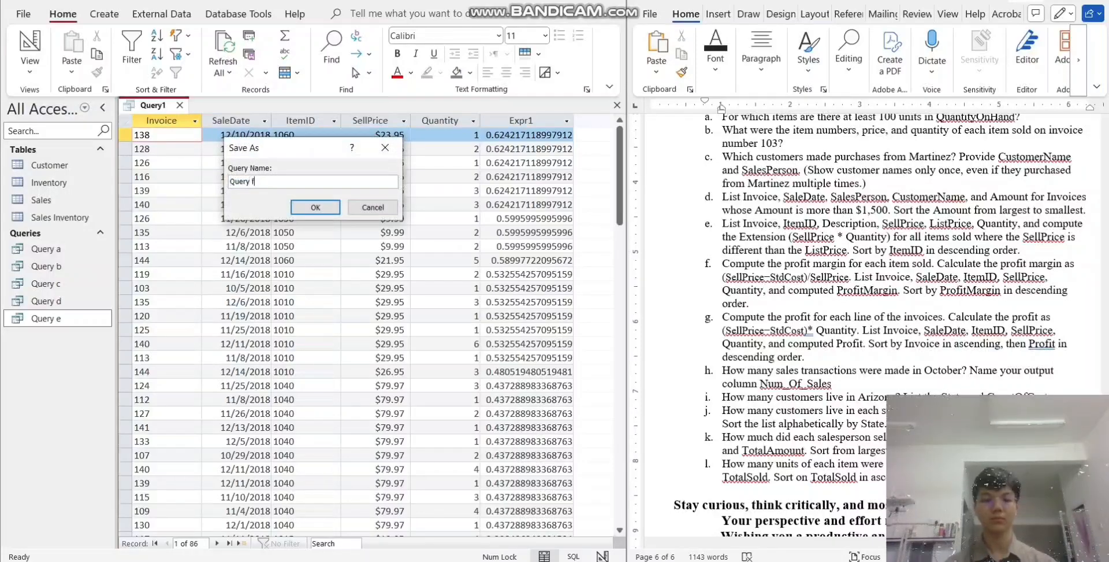
{"action": "type", "text": "f"}
{"action": "key", "text": "Return"}
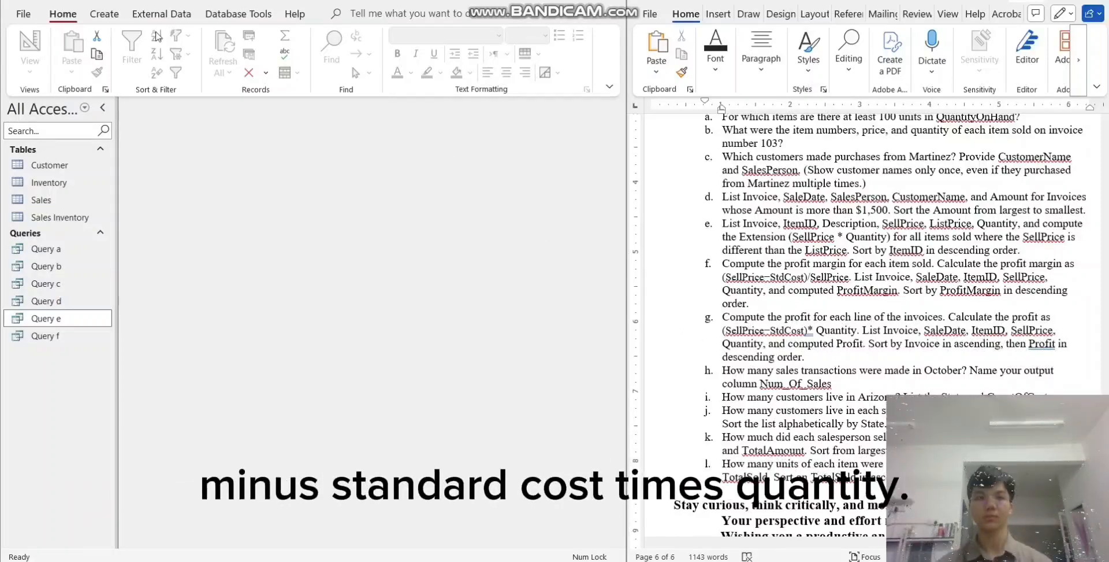
- Start a new query design for question g with the Inventory, Sales and Sales Inventory tables, placing Sales Inventory below the other two
{"action": "left_click", "coordinate": [104, 13]}
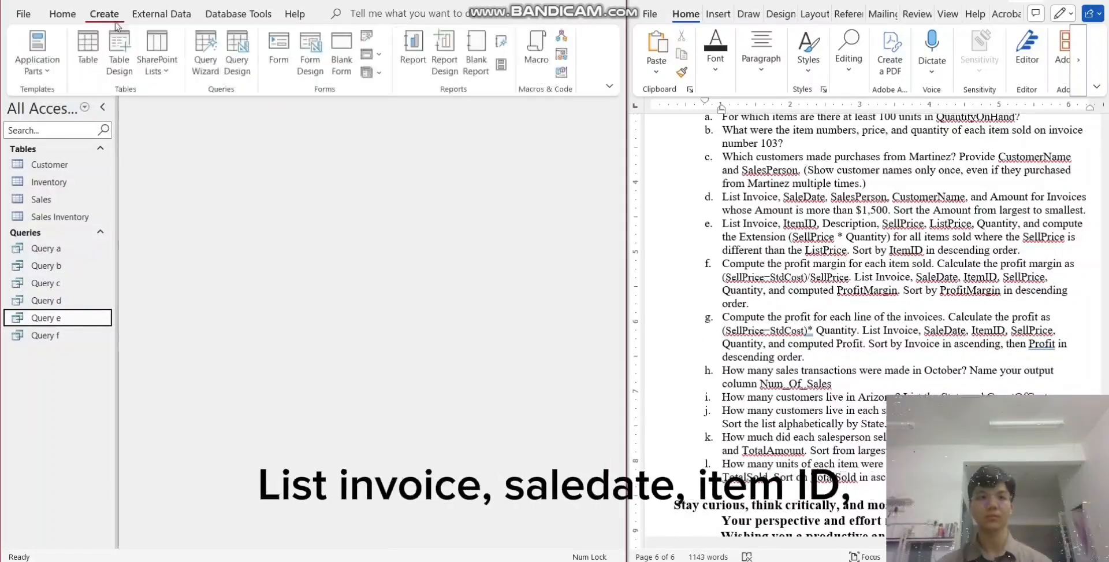
{"action": "left_click", "coordinate": [238, 63]}
{"action": "left_click", "coordinate": [474, 138]}
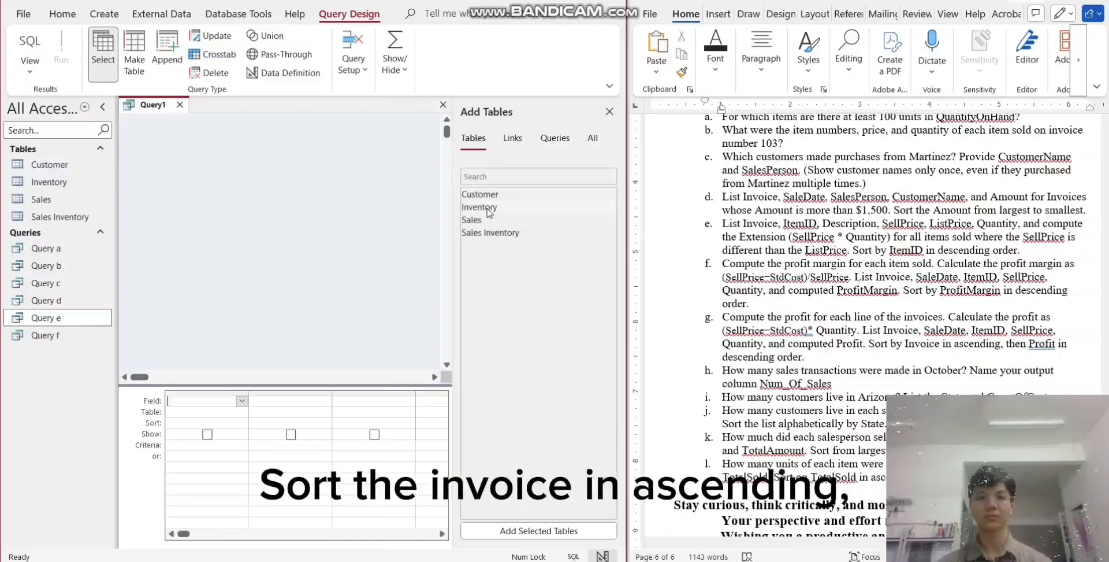
{"action": "double_click", "coordinate": [488, 207]}
{"action": "double_click", "coordinate": [480, 221]}
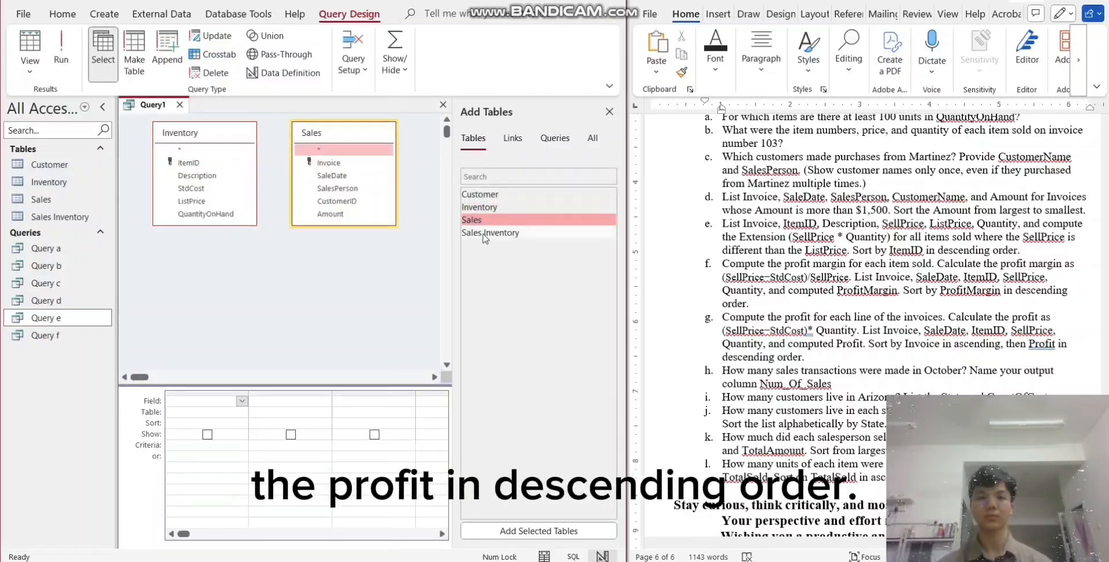
{"action": "double_click", "coordinate": [485, 233]}
{"action": "left_click_drag", "start_coordinate": [243, 245], "coordinate": [310, 254]}
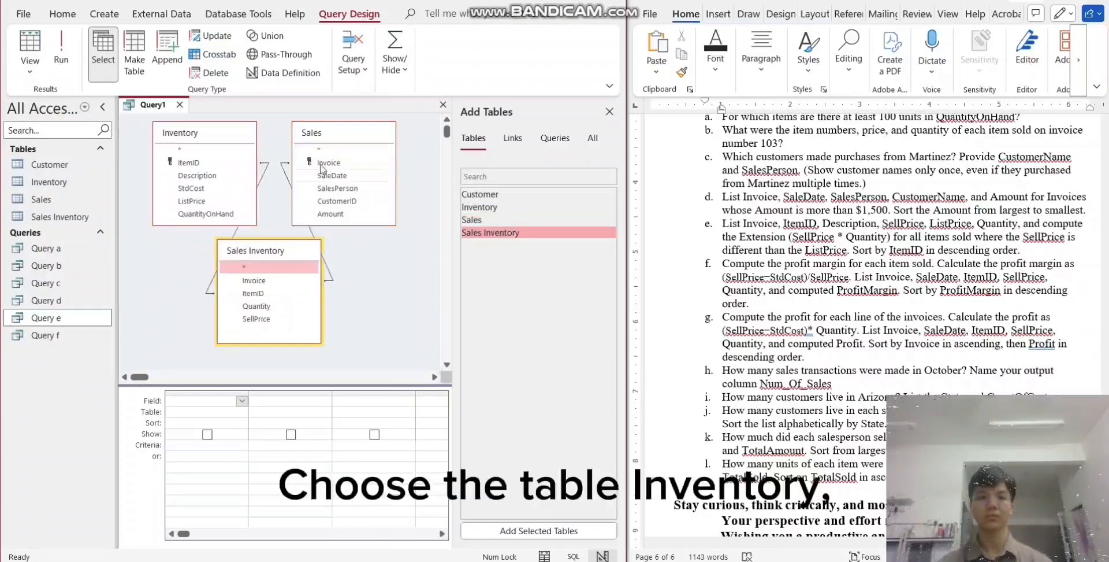
- Add Invoice and SaleDate from Sales, ItemID from Inventory, and SellPrice and Quantity from Sales Inventory to the question g query, in that order
{"action": "double_click", "coordinate": [321, 164]}
{"action": "double_click", "coordinate": [333, 176]}
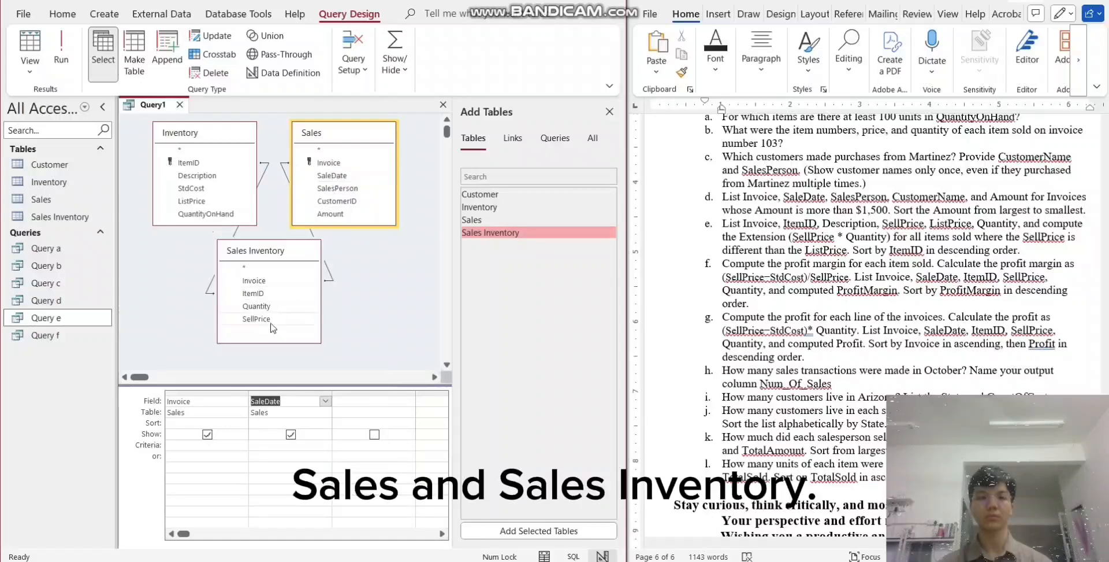
{"action": "double_click", "coordinate": [189, 163]}
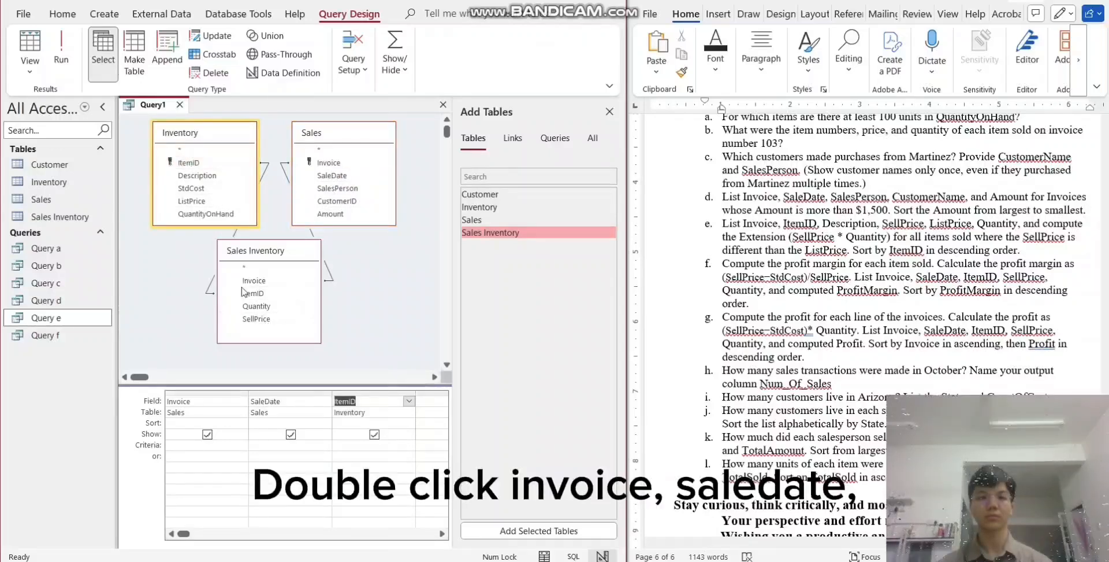
{"action": "double_click", "coordinate": [256, 319]}
{"action": "double_click", "coordinate": [256, 306]}
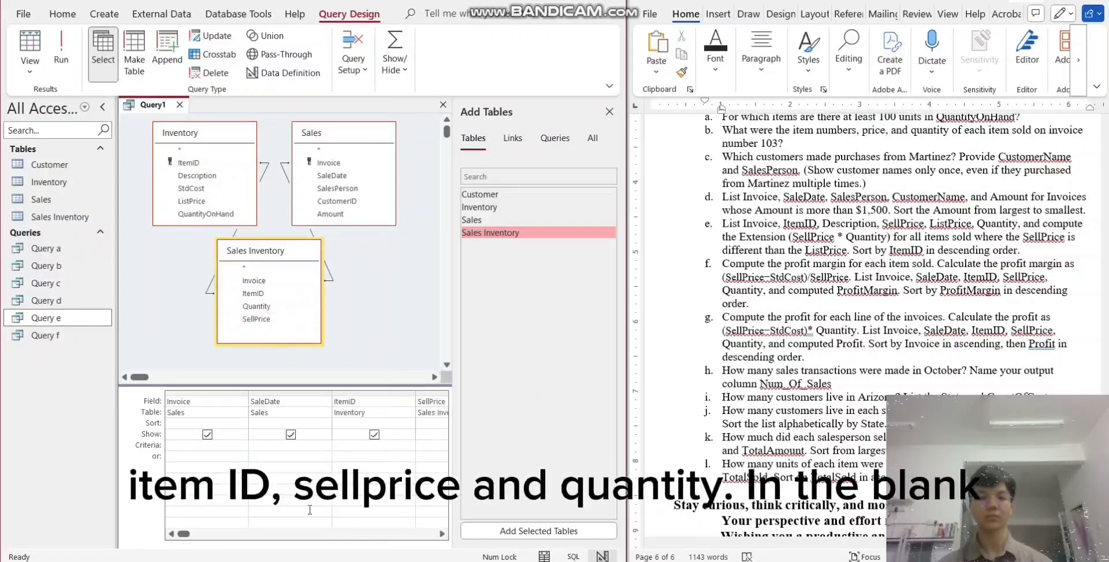
- Add a calculated profit field in the blank column after Quantity with the expression (sellprice-stdcost)*quantity
{"action": "scroll", "coordinate": [342, 522], "scroll_direction": "right", "scroll_amount": 3}
{"action": "left_click", "coordinate": [357, 401]}
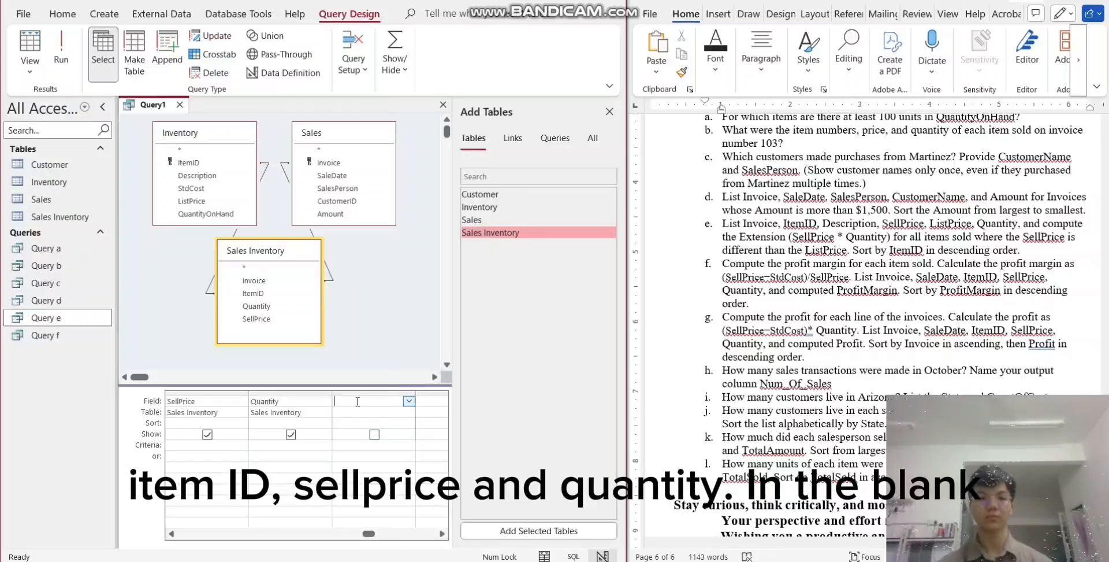
{"action": "type", "text": "(sel"}
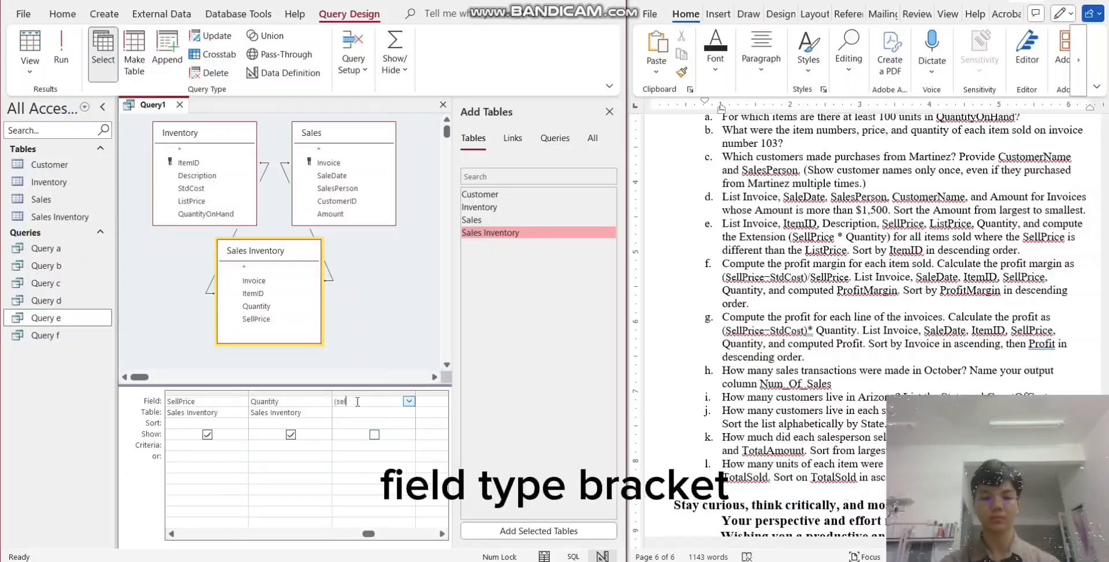
{"action": "type", "text": "lprice-stdcost"}
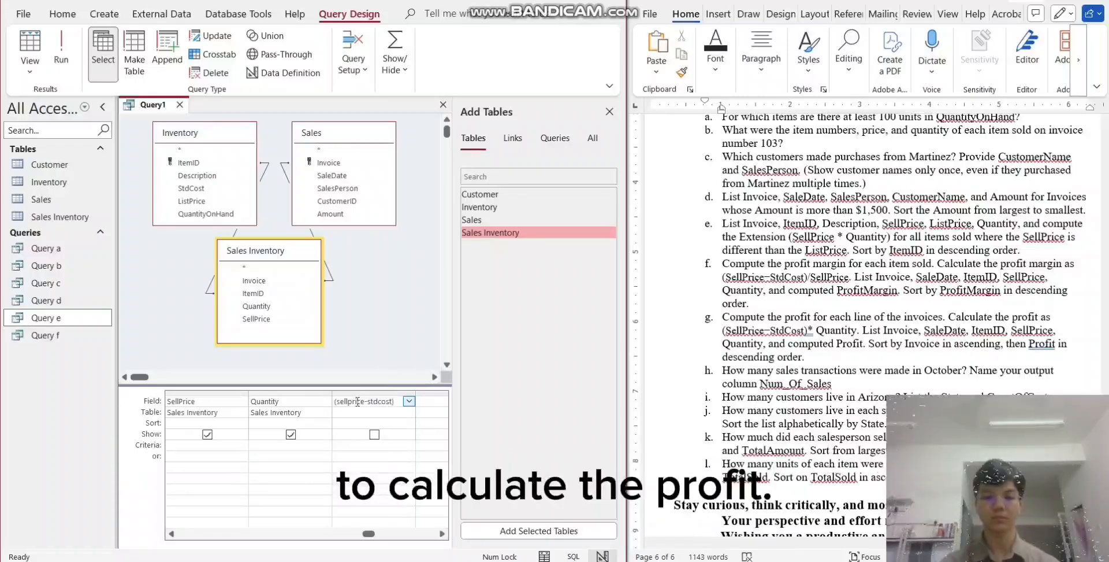
{"action": "type", "text": "*qu"}
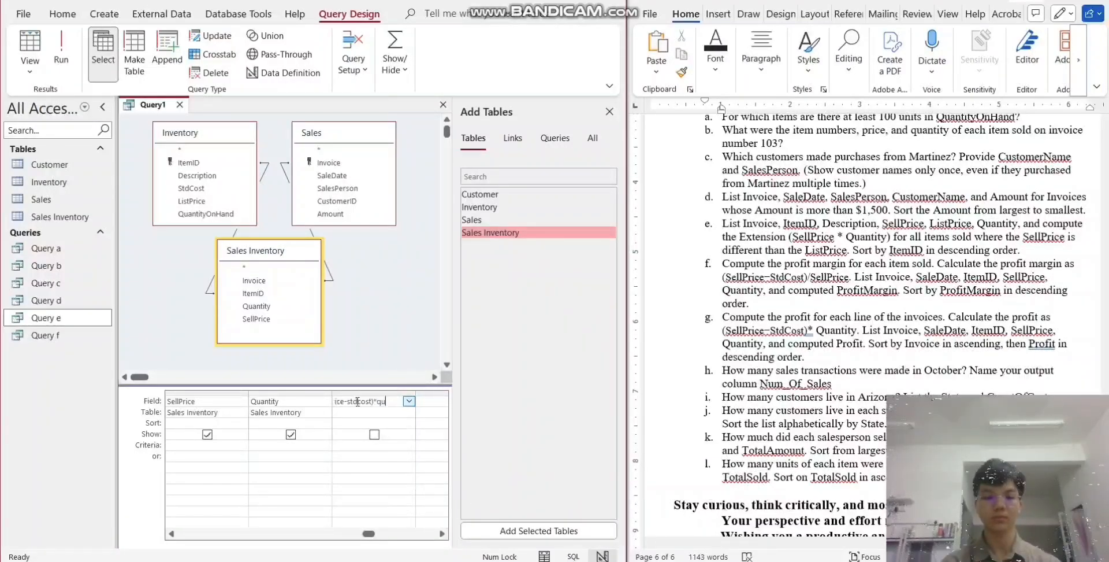
{"action": "type", "text": "antity"}
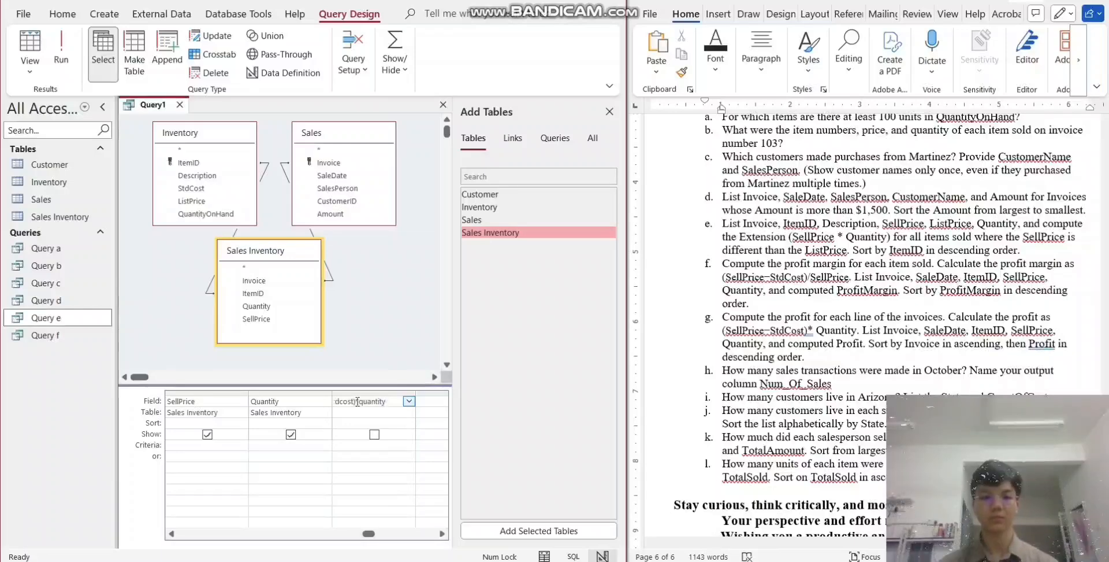
- Sort the calculated profit field in descending order
{"action": "left_click", "coordinate": [389, 423]}
{"action": "left_click", "coordinate": [410, 424]}
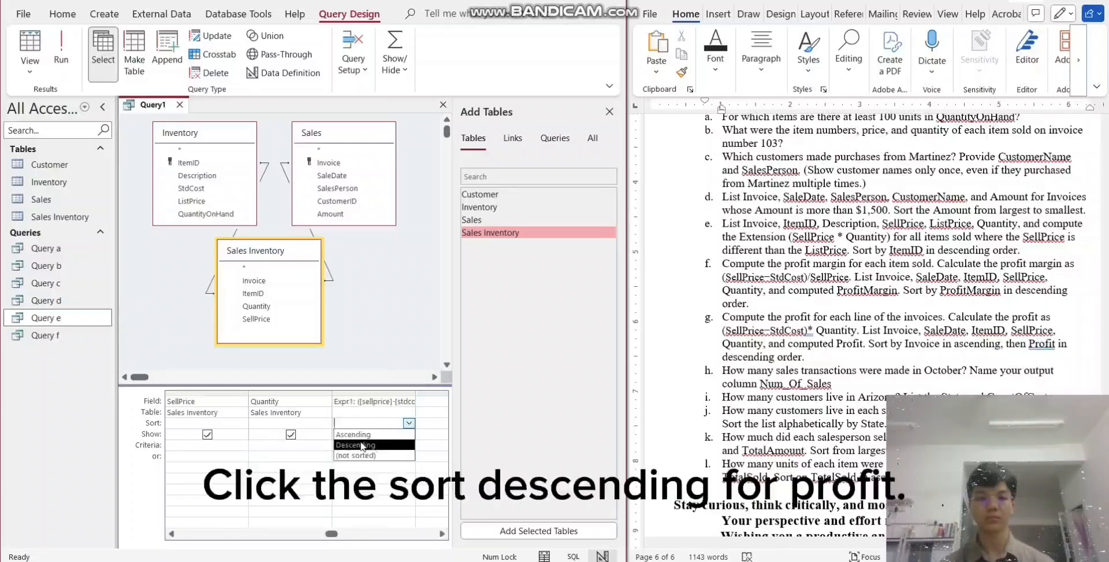
{"action": "left_click", "coordinate": [370, 435]}
{"action": "left_click", "coordinate": [410, 424]}
{"action": "left_click", "coordinate": [399, 445]}
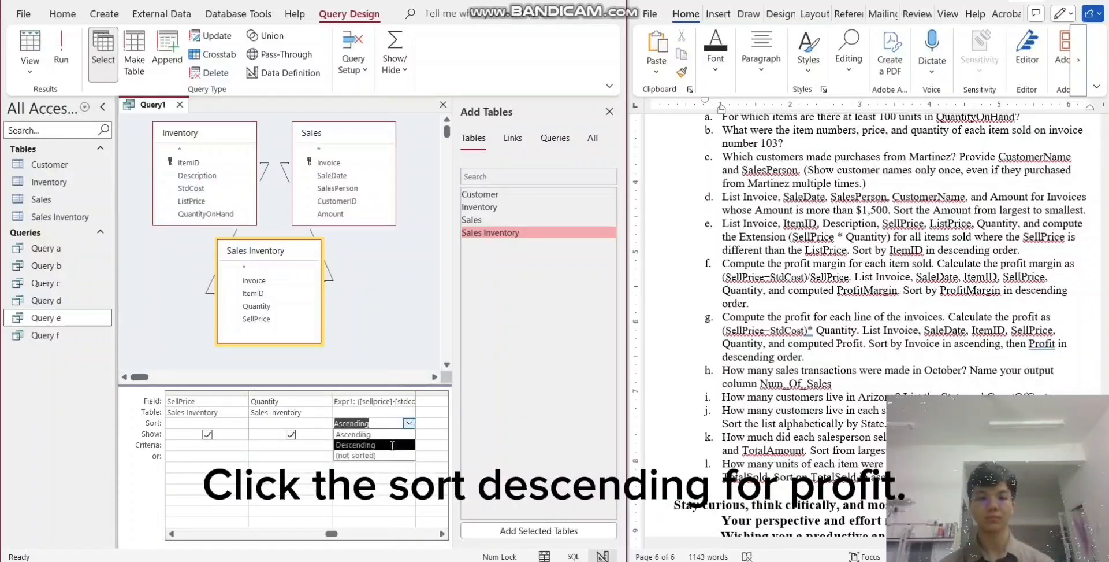
- Sort Invoice in ascending order, run the query and look through the profit results
{"action": "left_click_drag", "start_coordinate": [331, 533], "coordinate": [179, 534]}
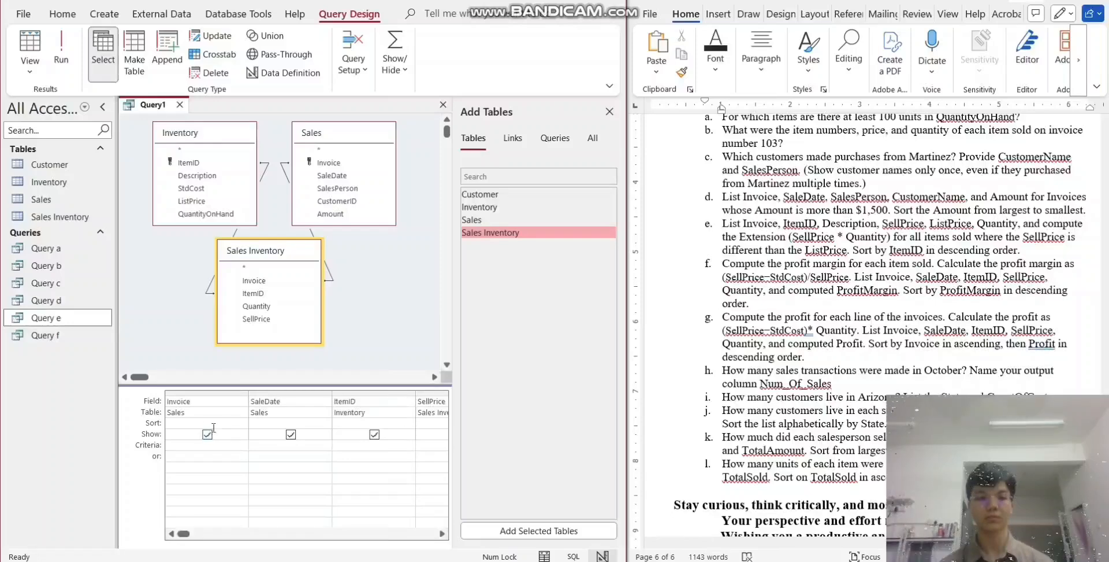
{"action": "left_click", "coordinate": [242, 423]}
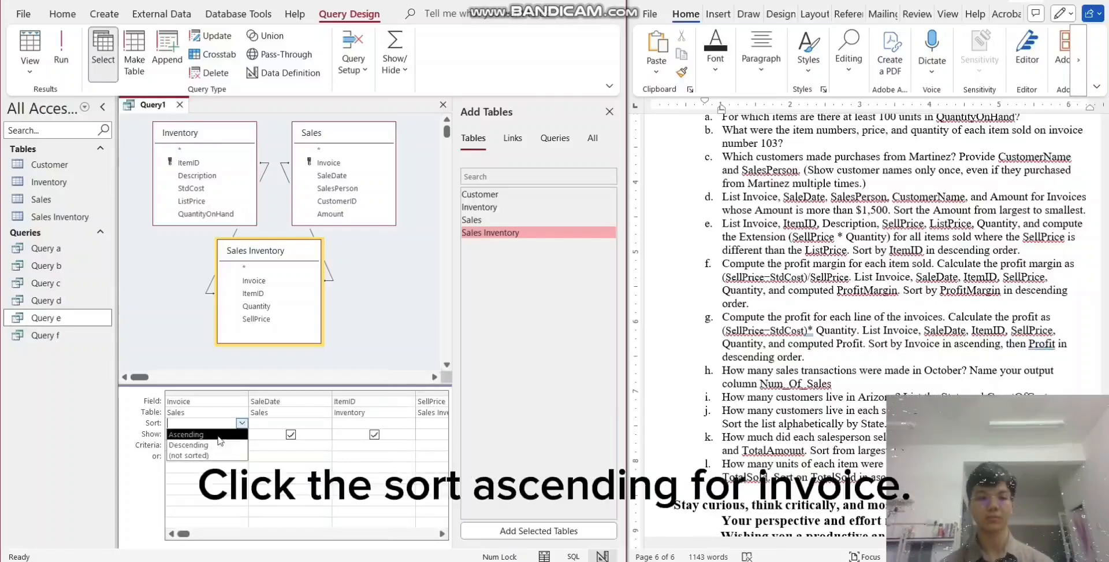
{"action": "left_click", "coordinate": [220, 437]}
{"action": "left_click", "coordinate": [61, 53]}
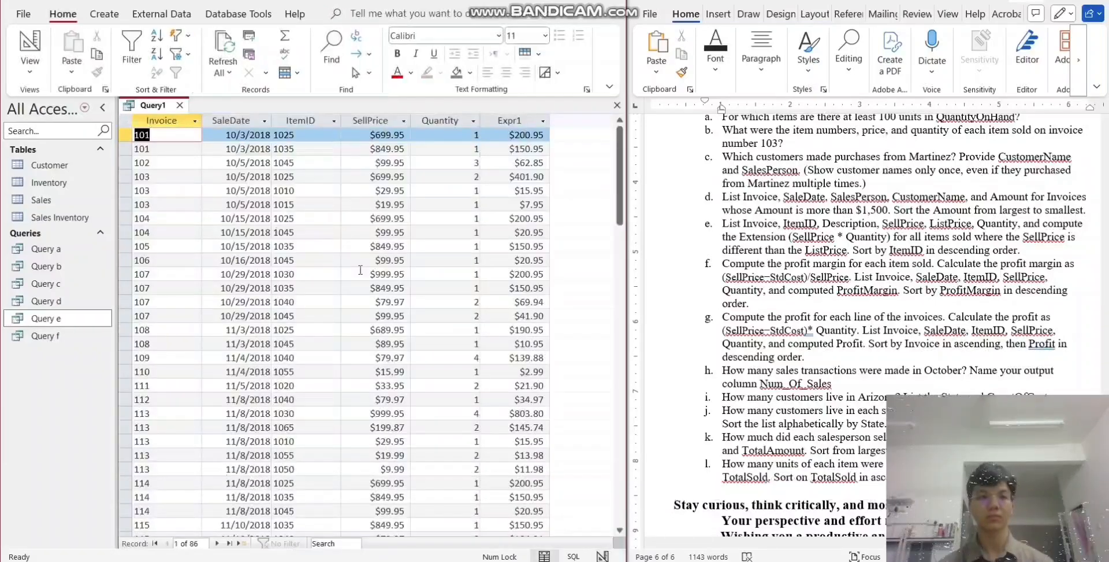
{"action": "scroll", "coordinate": [472, 264], "scroll_direction": "down", "scroll_amount": 5}
{"action": "scroll", "coordinate": [472, 265], "scroll_direction": "down", "scroll_amount": 8}
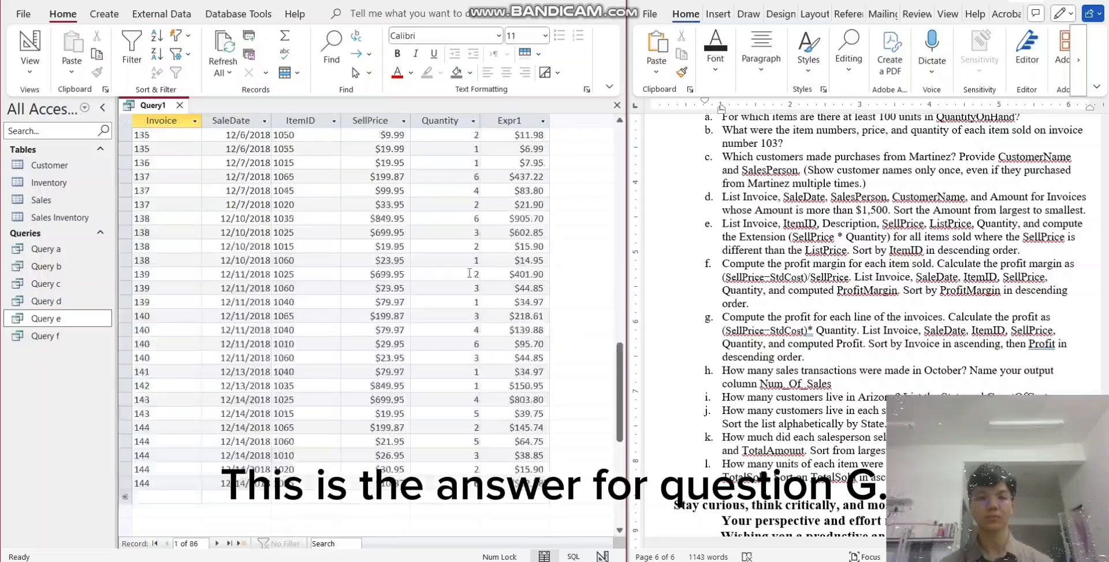
{"action": "scroll", "coordinate": [477, 254], "scroll_direction": "up", "scroll_amount": 13}
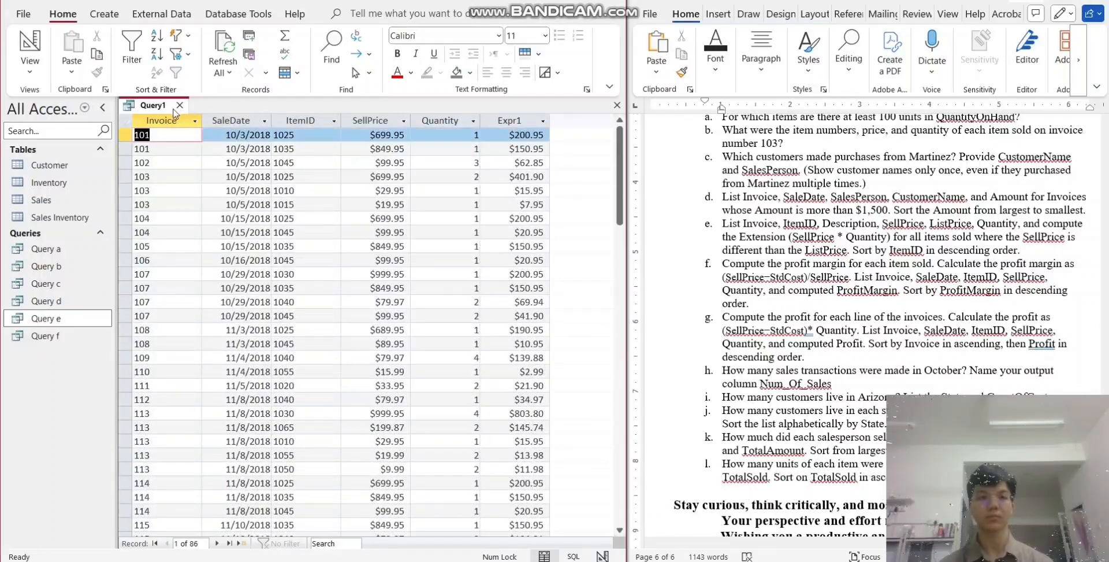
- Save the query for question g under the name "Query g" and close it
{"action": "right_click", "coordinate": [162, 106]}
{"action": "left_click", "coordinate": [195, 119]}
{"action": "left_click", "coordinate": [258, 180]}
{"action": "key", "text": "BackSpace"}
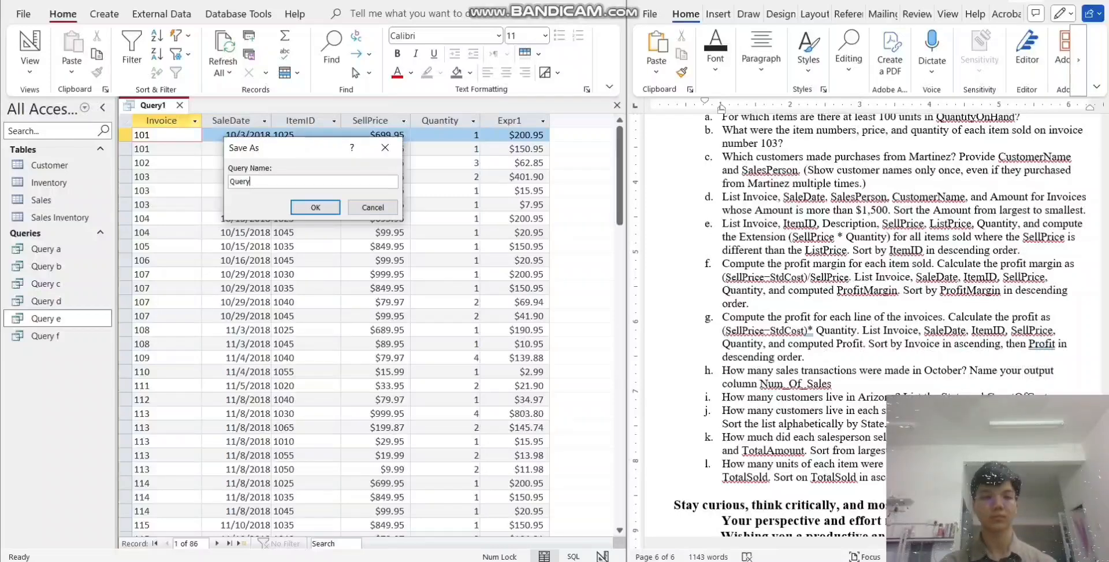
{"action": "key", "text": "Return"}
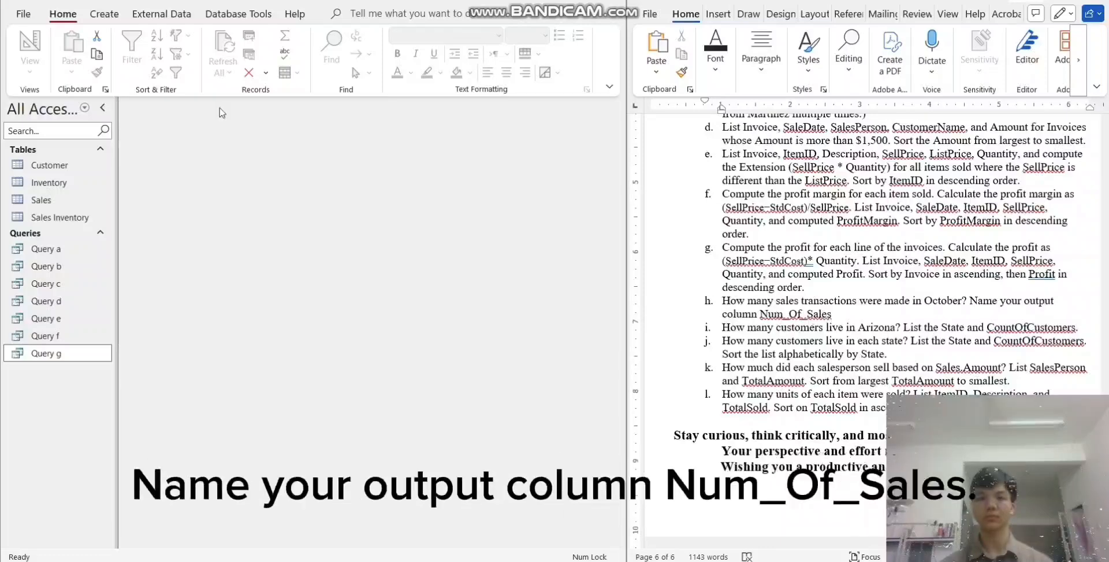
- Create a new query in design view and add the Sales table to it
{"action": "left_click", "coordinate": [108, 15]}
{"action": "left_click", "coordinate": [106, 14]}
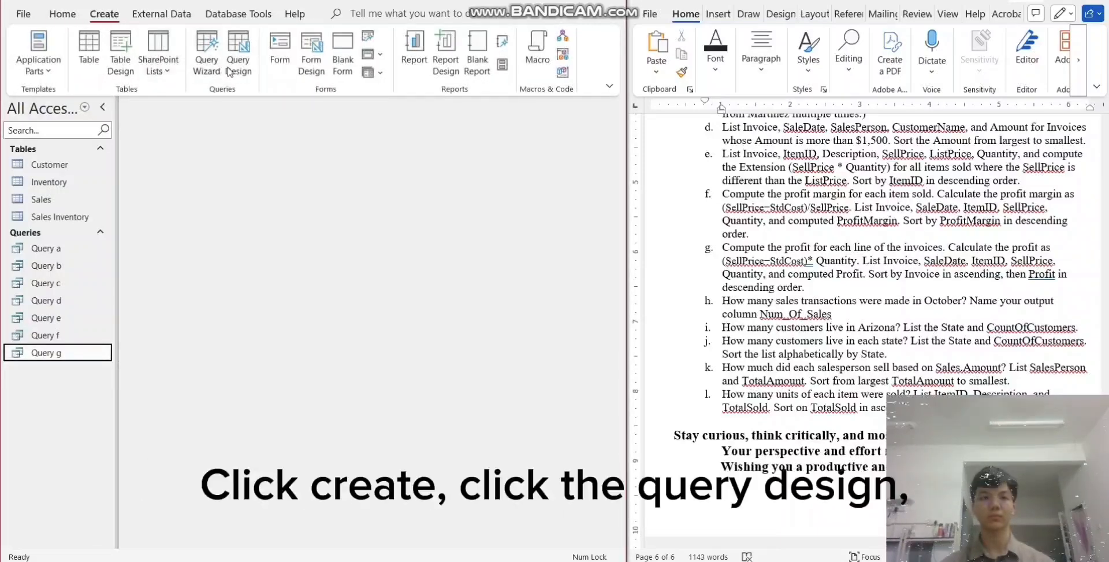
{"action": "left_click", "coordinate": [240, 58]}
{"action": "left_click", "coordinate": [473, 139]}
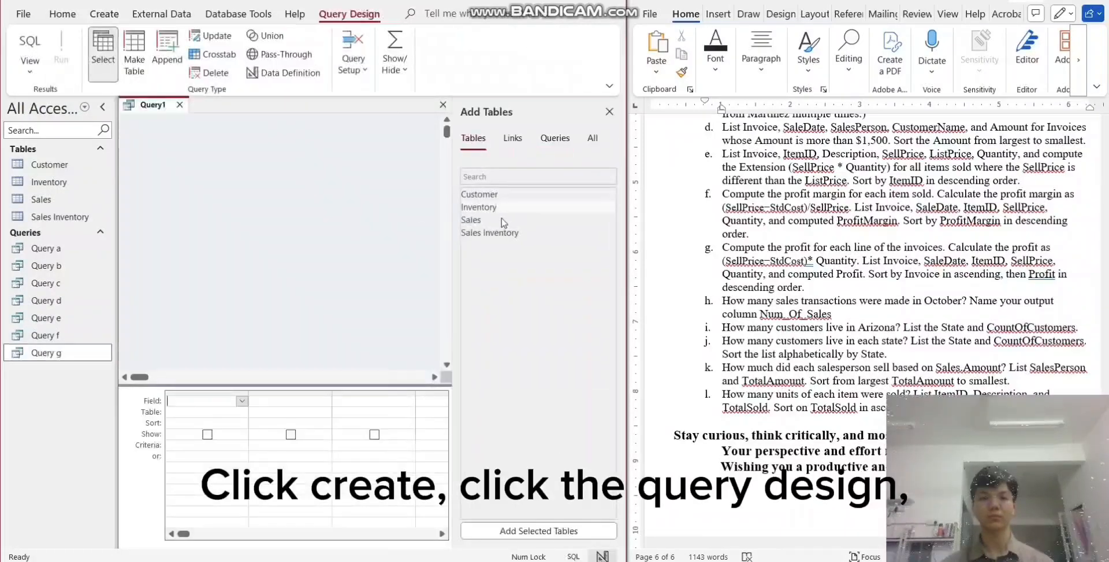
{"action": "left_click", "coordinate": [489, 222]}
{"action": "double_click", "coordinate": [489, 222]}
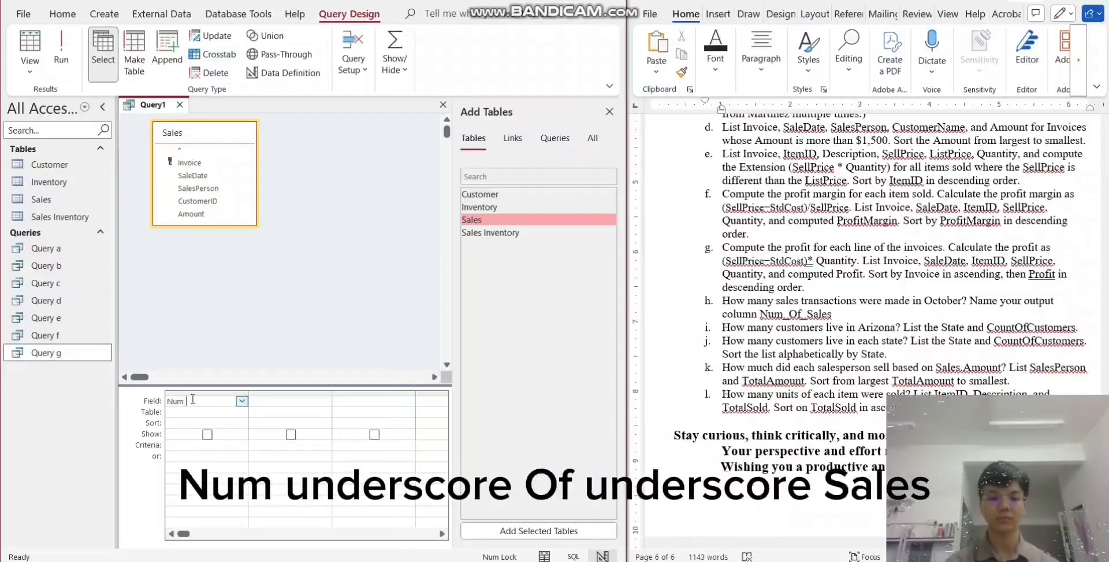
- Define the query's first field as the calculated column Num_Of_Sales:count(*)
{"action": "type", "text": "f_Sales"}
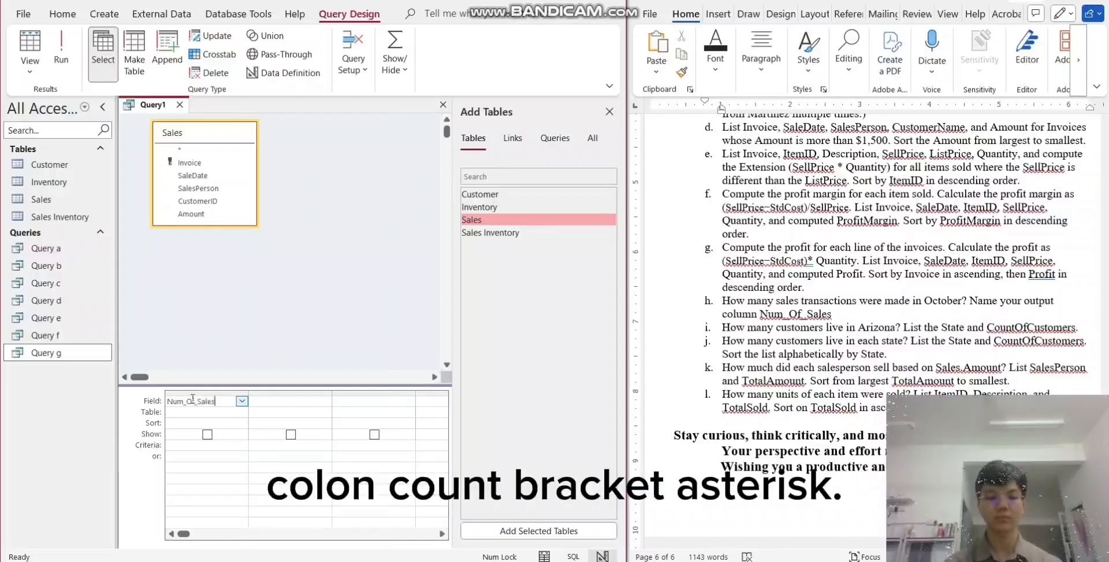
{"action": "type", "text": ":"}
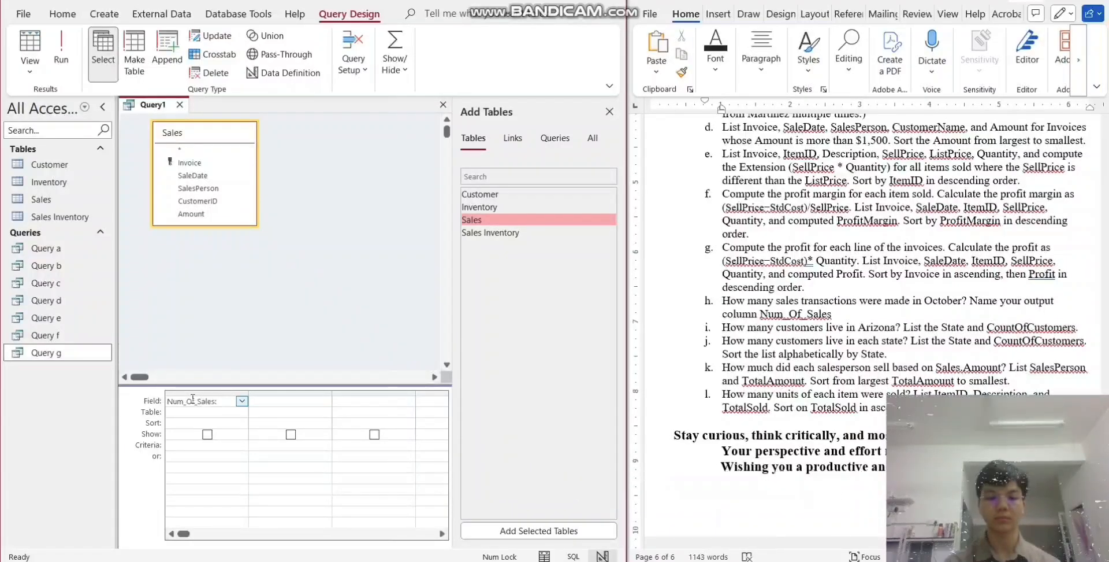
{"action": "type", "text": "count"}
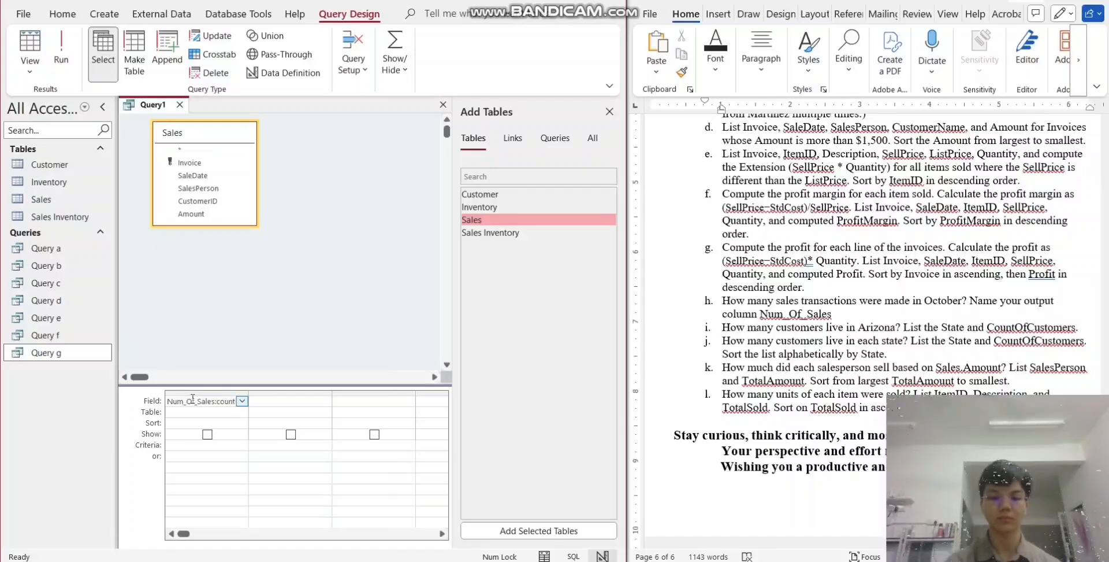
{"action": "type", "text": "(*"}
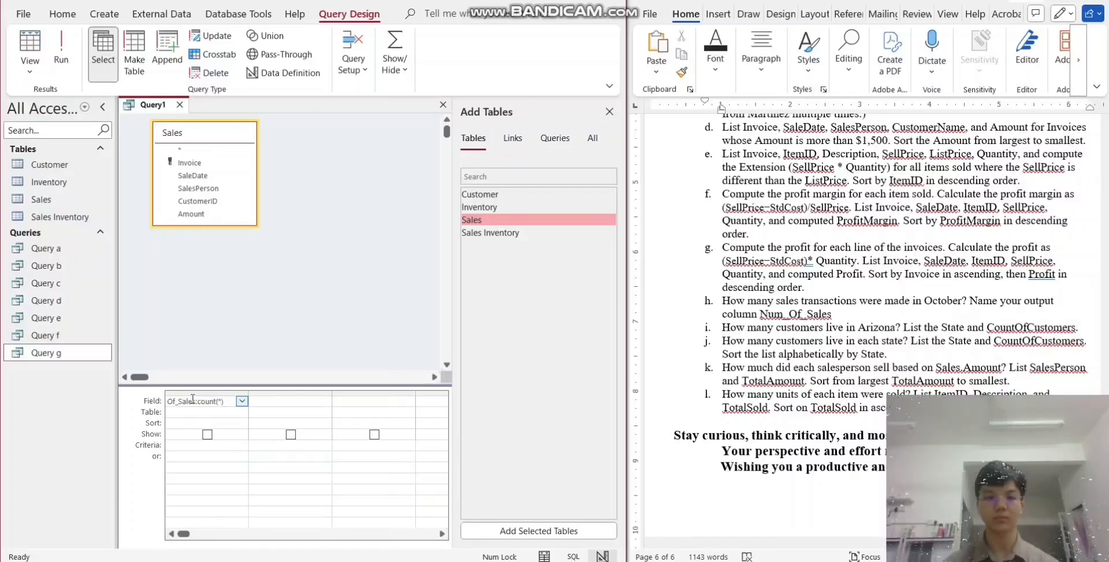
- Enter an expression using the Month function as the query's second field, beside the Num_Of_Sales count
{"action": "left_click", "coordinate": [281, 400]}
{"action": "type", "text": "M"}
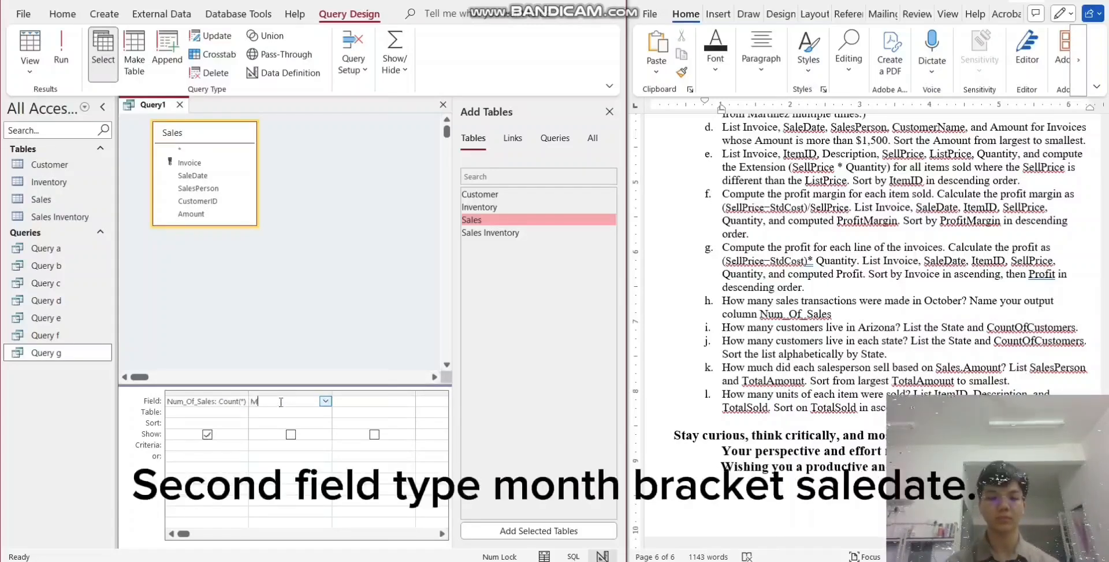
{"action": "type", "text": "onth(SaleDate"}
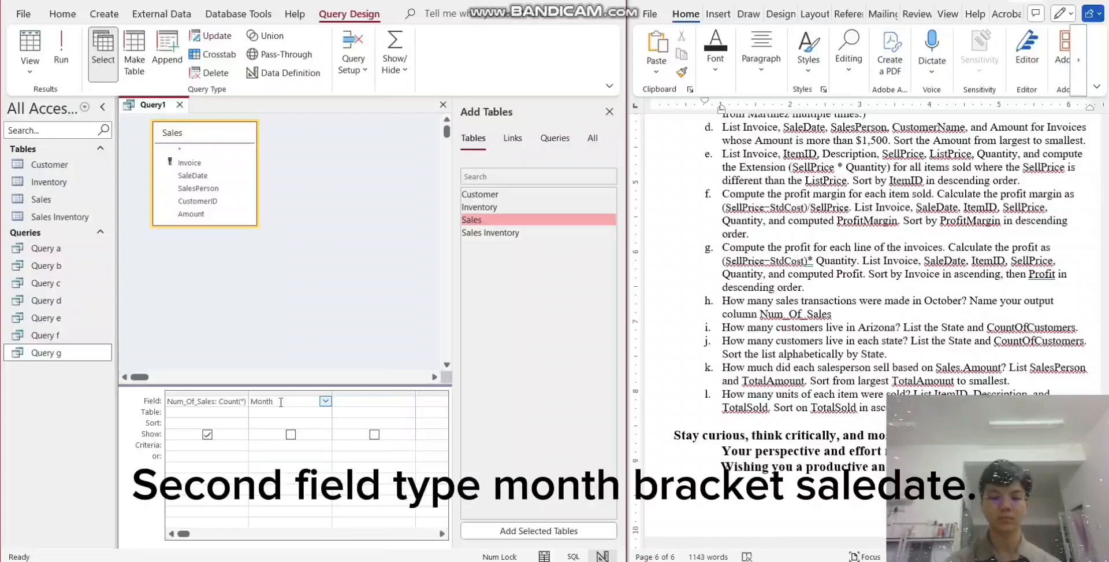
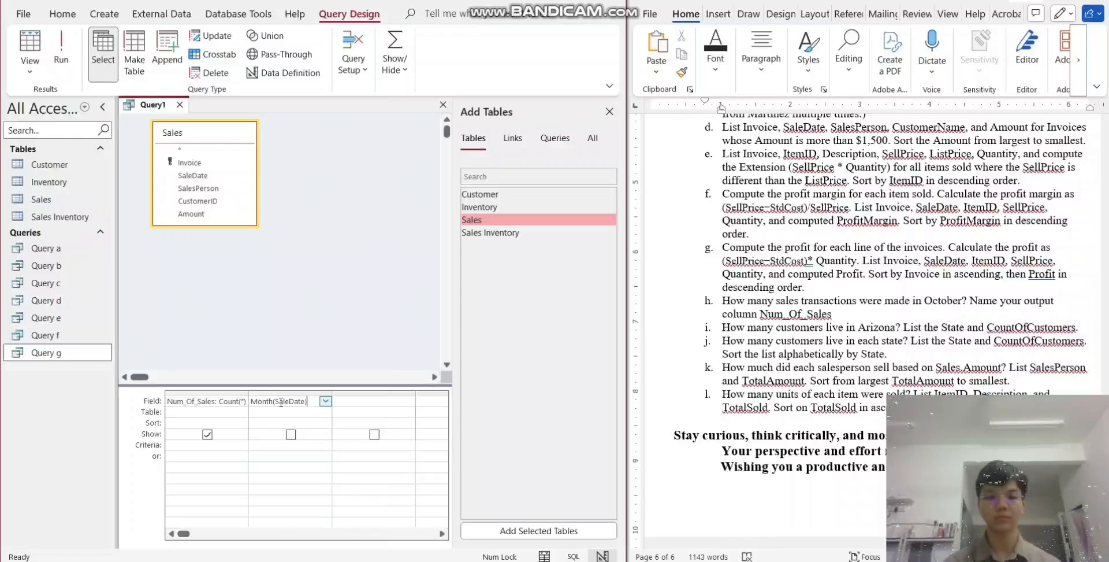
- Restrict the Month of SaleDate column to =10, exclude that column from the output, and run the query
{"action": "left_click", "coordinate": [290, 445]}
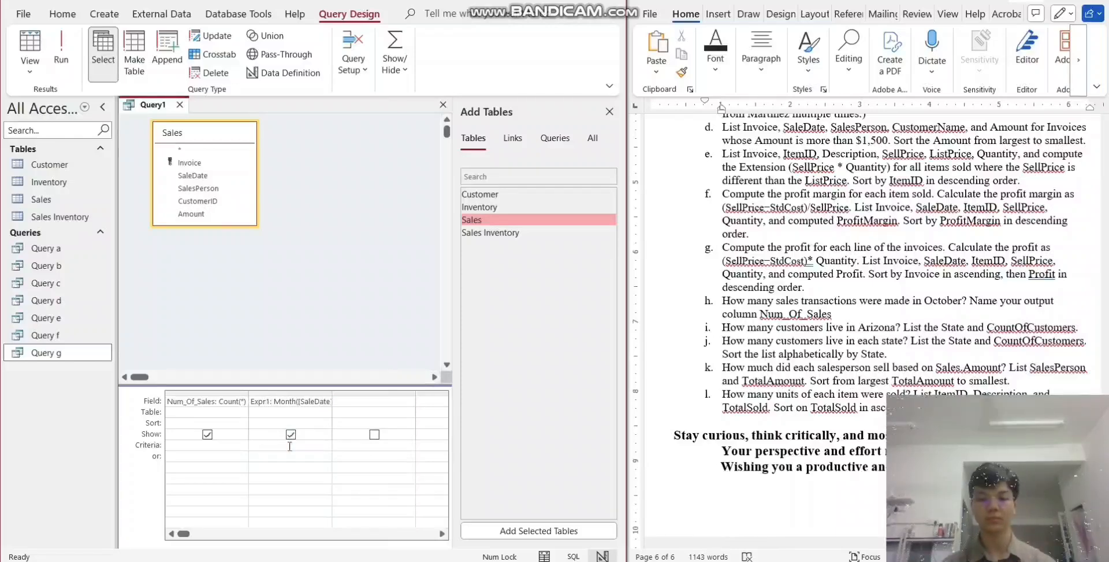
{"action": "type", "text": "=1"}
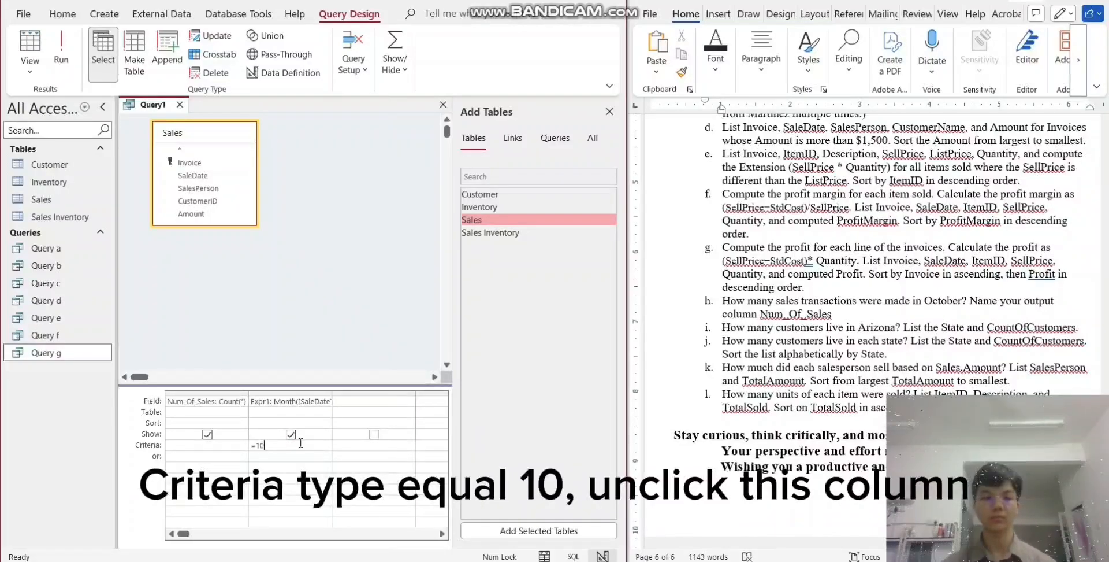
{"action": "type", "text": "0"}
{"action": "left_click", "coordinate": [291, 434]}
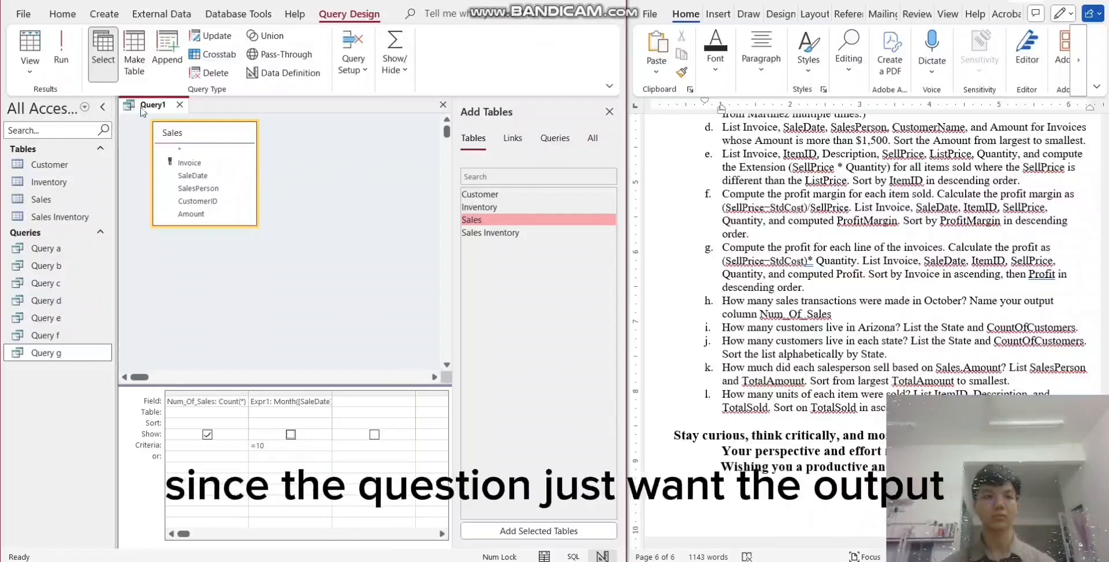
{"action": "left_click", "coordinate": [61, 47]}
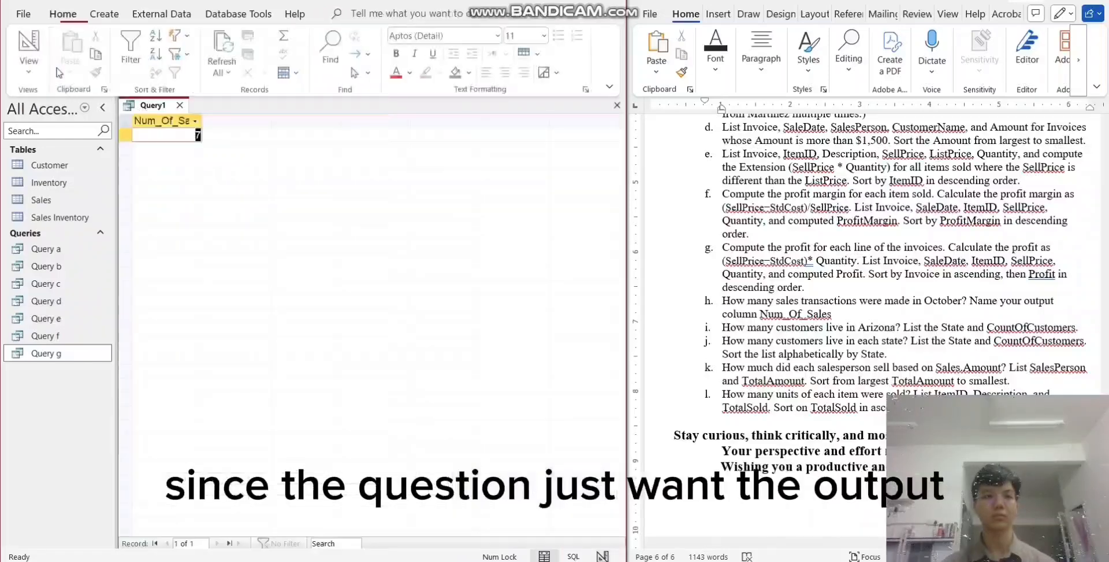
- Save the October sales count query under the name "Query h" and close it
{"action": "right_click", "coordinate": [169, 111]}
{"action": "left_click", "coordinate": [195, 116]}
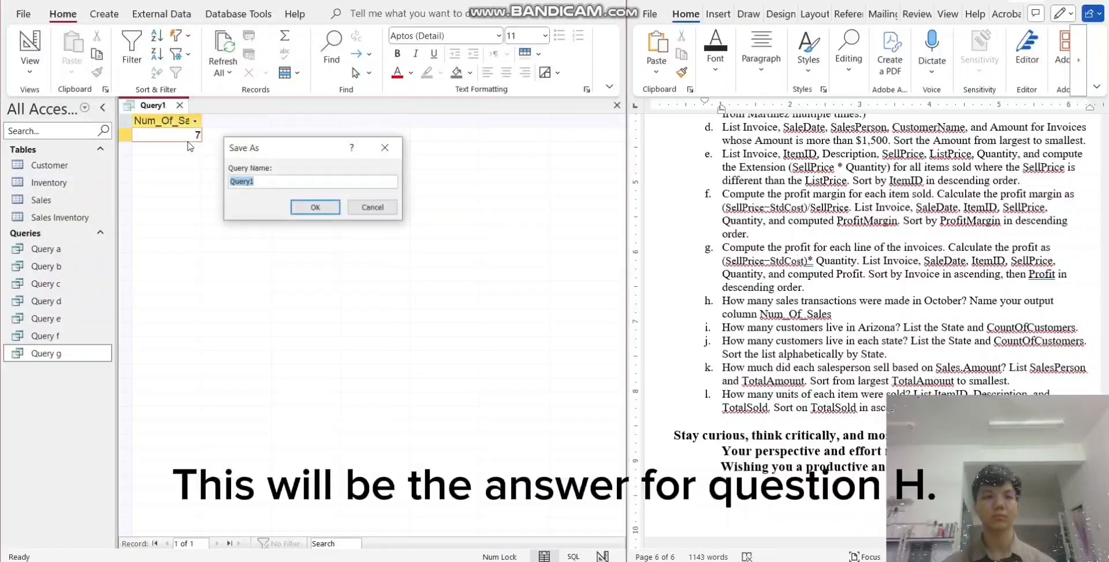
{"action": "left_click", "coordinate": [267, 179]}
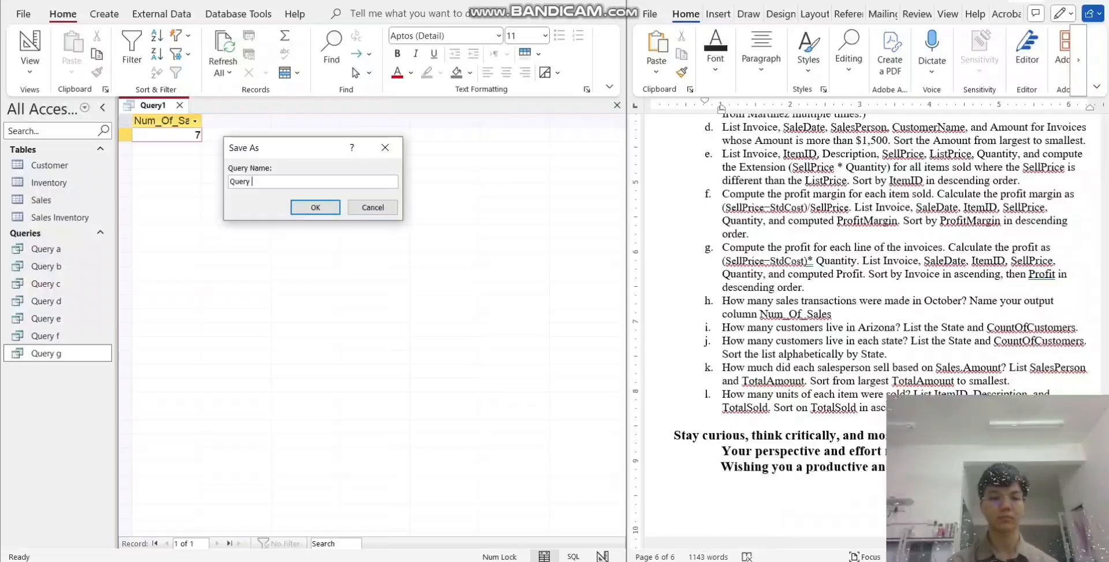
{"action": "type", "text": "h"}
{"action": "key", "text": "Return"}
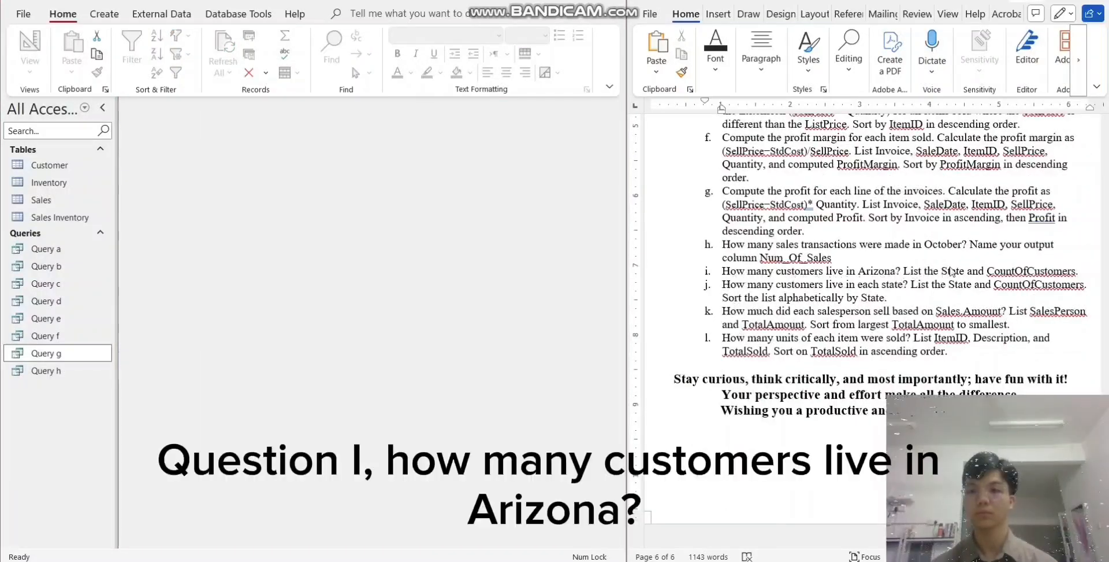
- Create a new query in design view from the Customer table with State as its first field
{"action": "left_click", "coordinate": [95, 17]}
{"action": "left_click", "coordinate": [95, 17]}
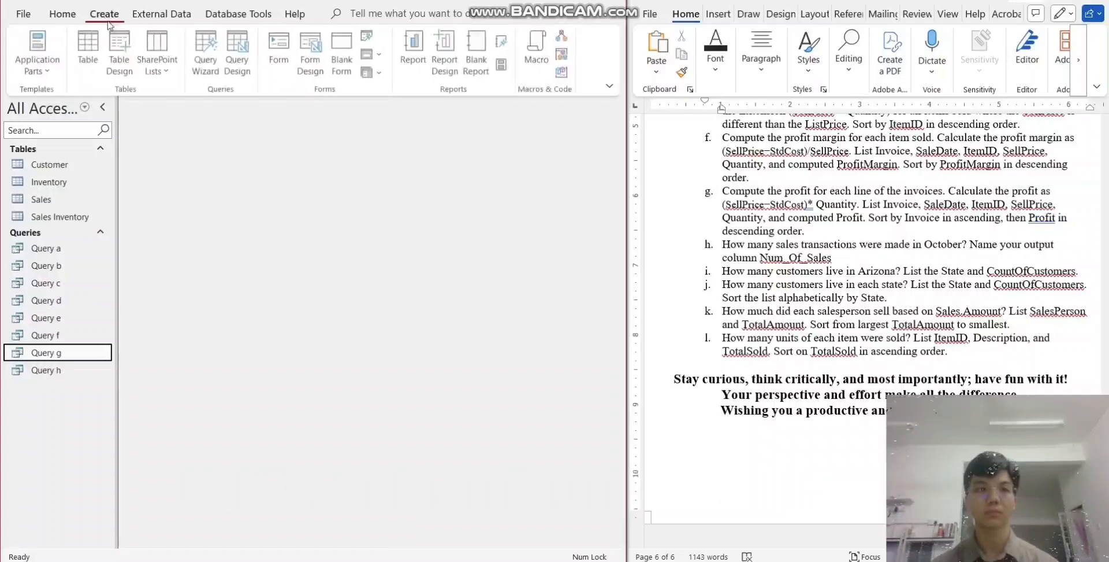
{"action": "left_click", "coordinate": [234, 60]}
{"action": "left_click", "coordinate": [471, 139]}
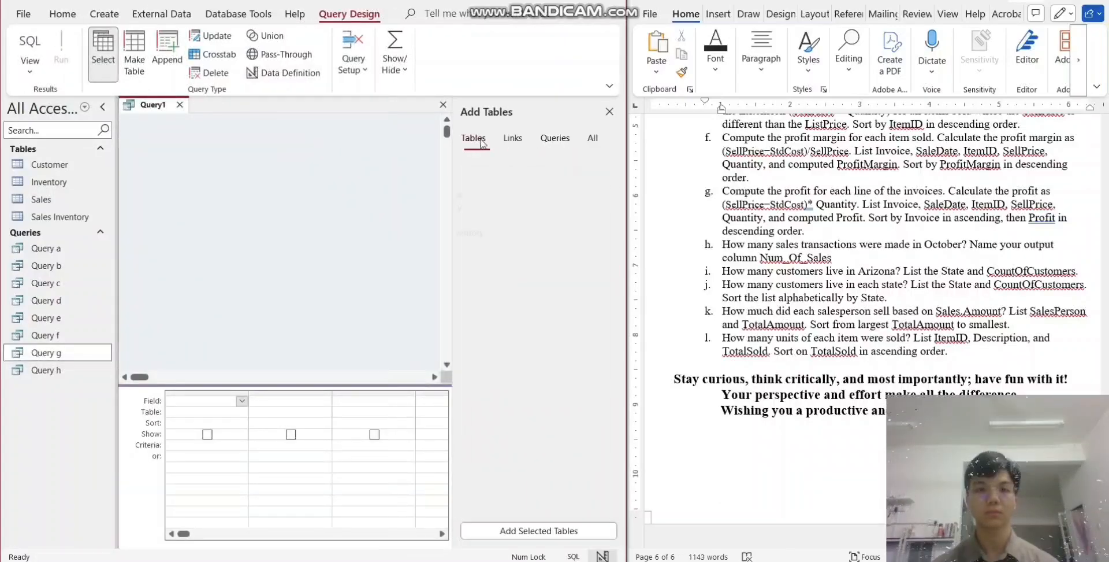
{"action": "double_click", "coordinate": [488, 195]}
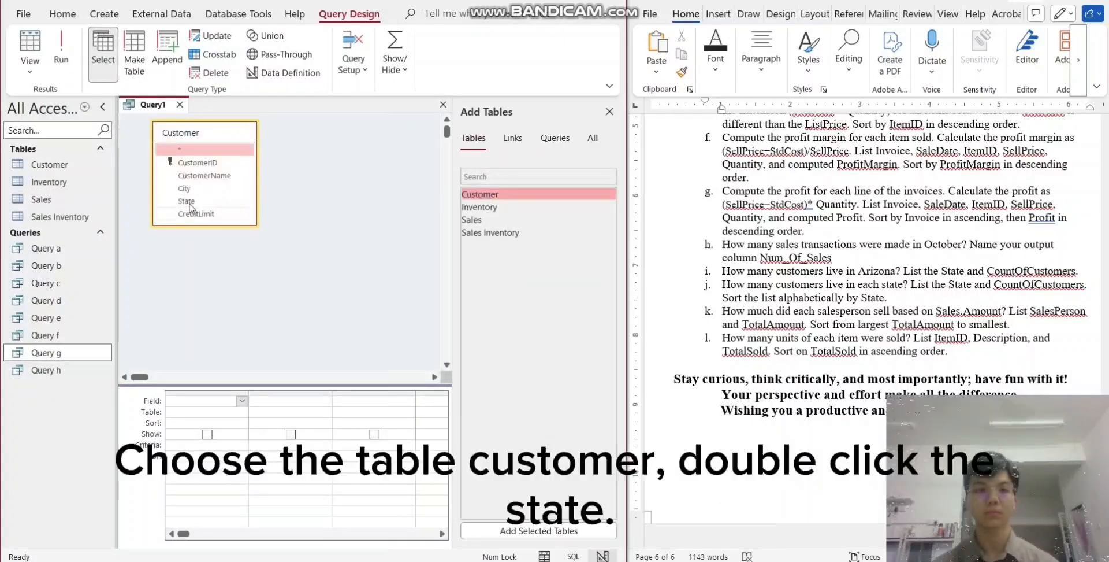
{"action": "double_click", "coordinate": [191, 205]}
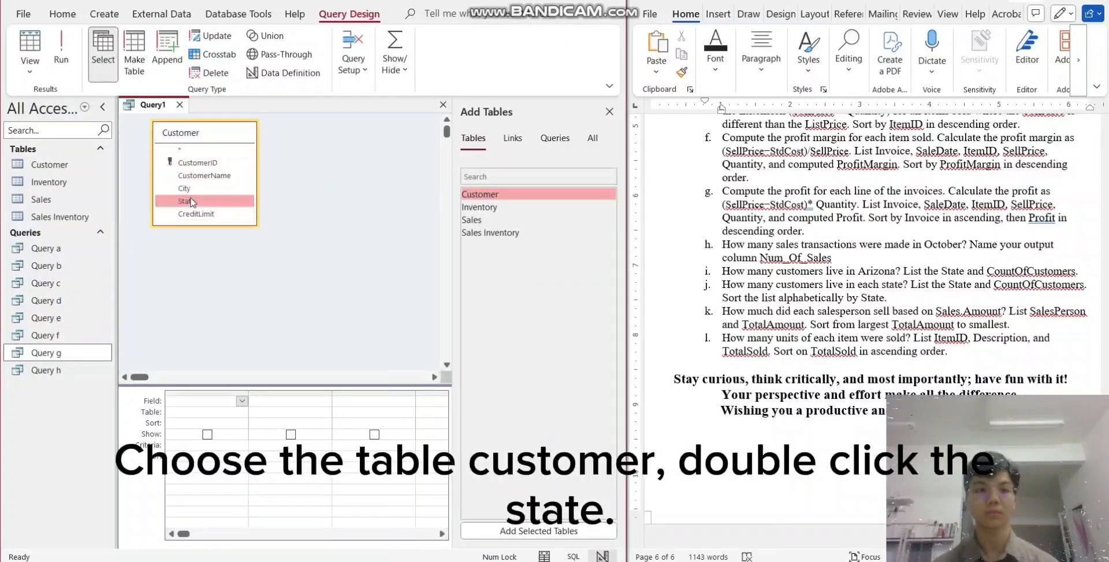
- Define the second query field, beside State, as CountOfCustomer:CustomerID
{"action": "left_click", "coordinate": [280, 401]}
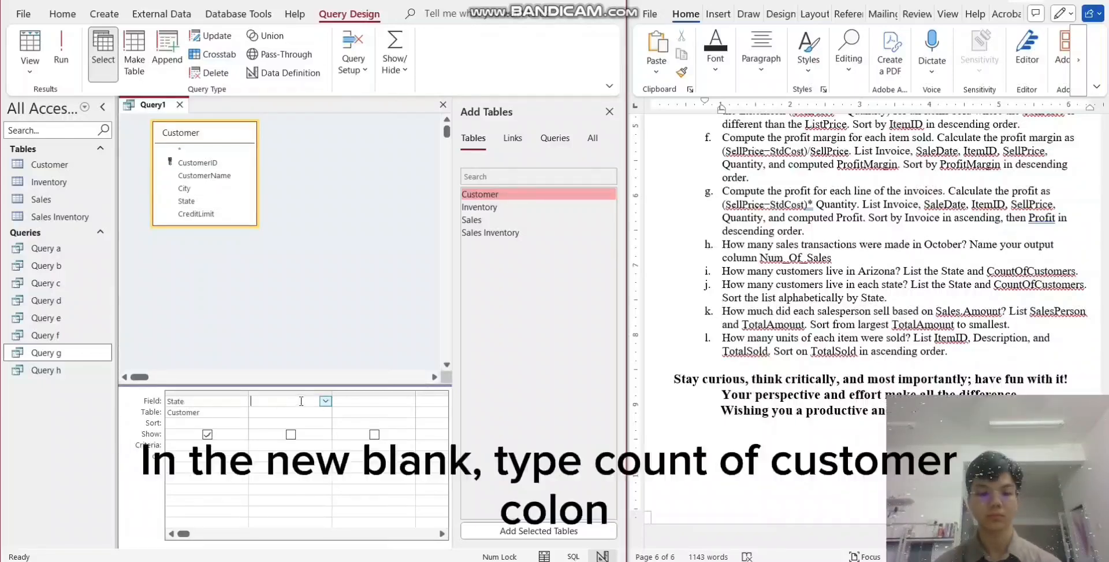
{"action": "type", "text": "Count"}
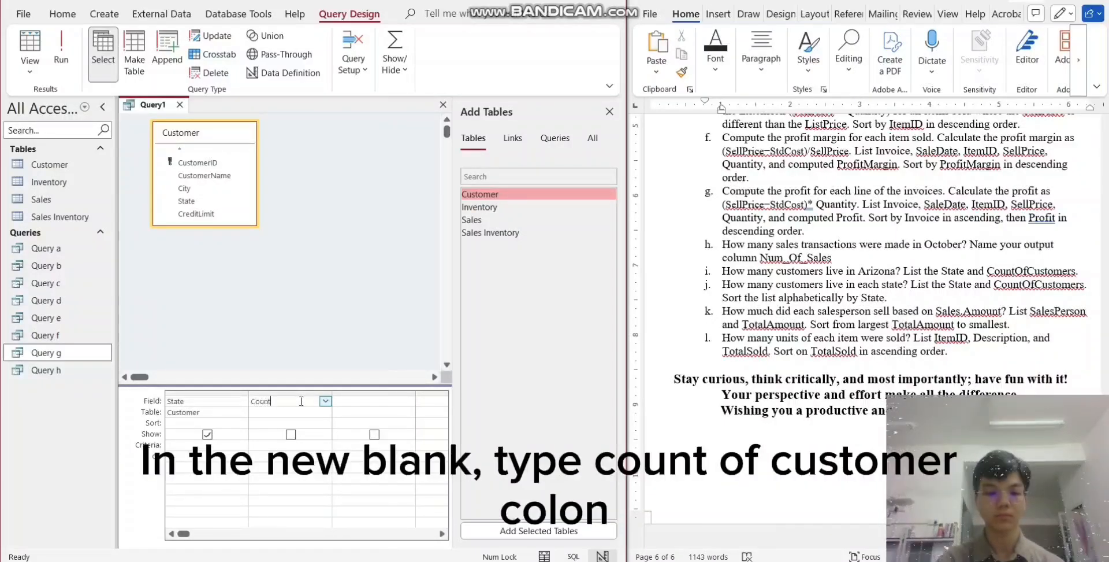
{"action": "type", "text": "OfC"}
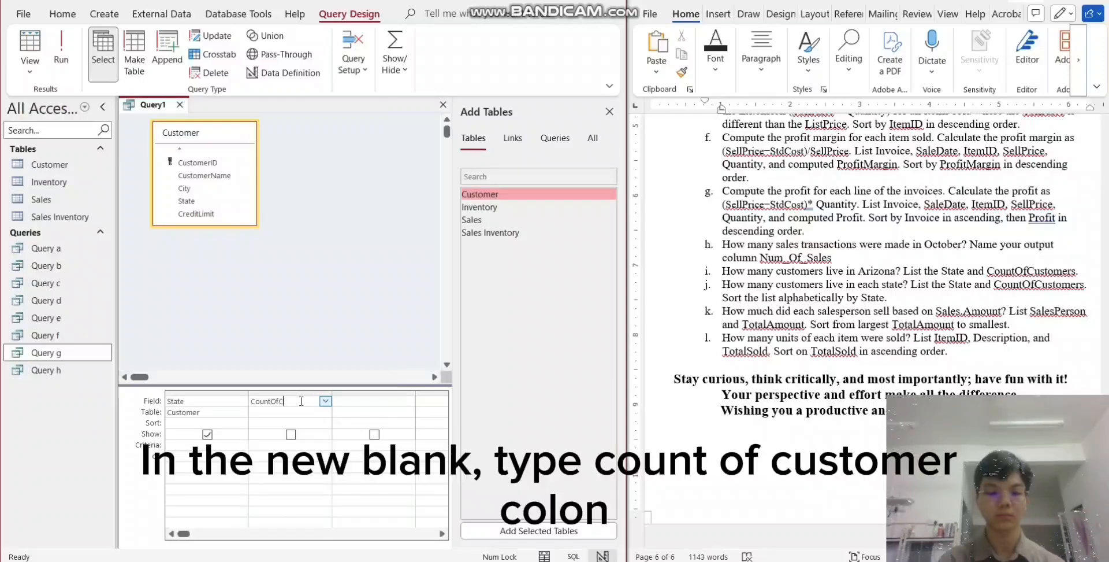
{"action": "type", "text": "usto"}
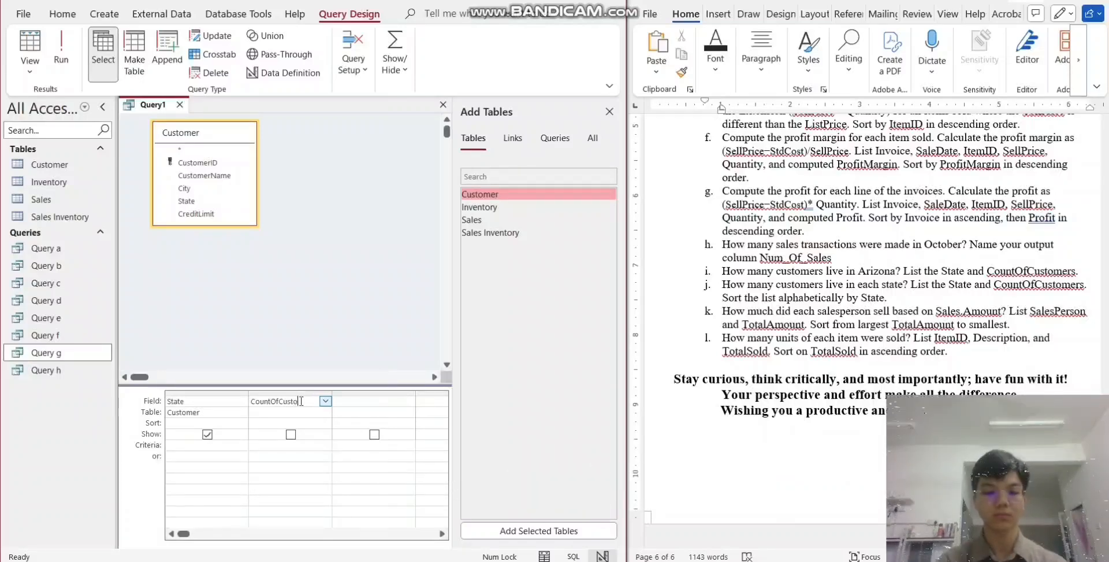
{"action": "type", "text": "mer"}
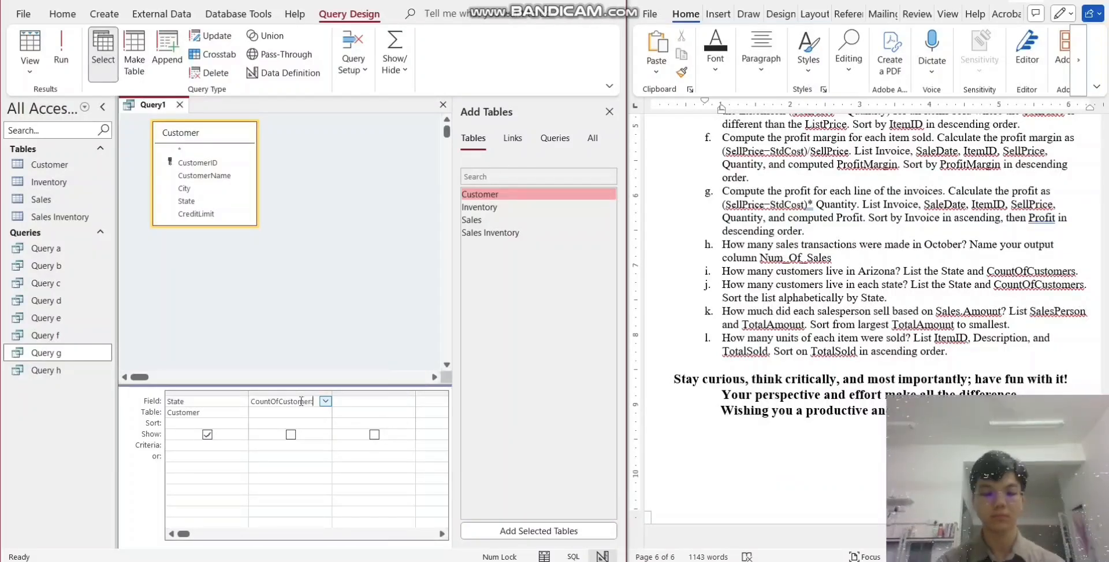
{"action": "type", "text": ":Custome"}
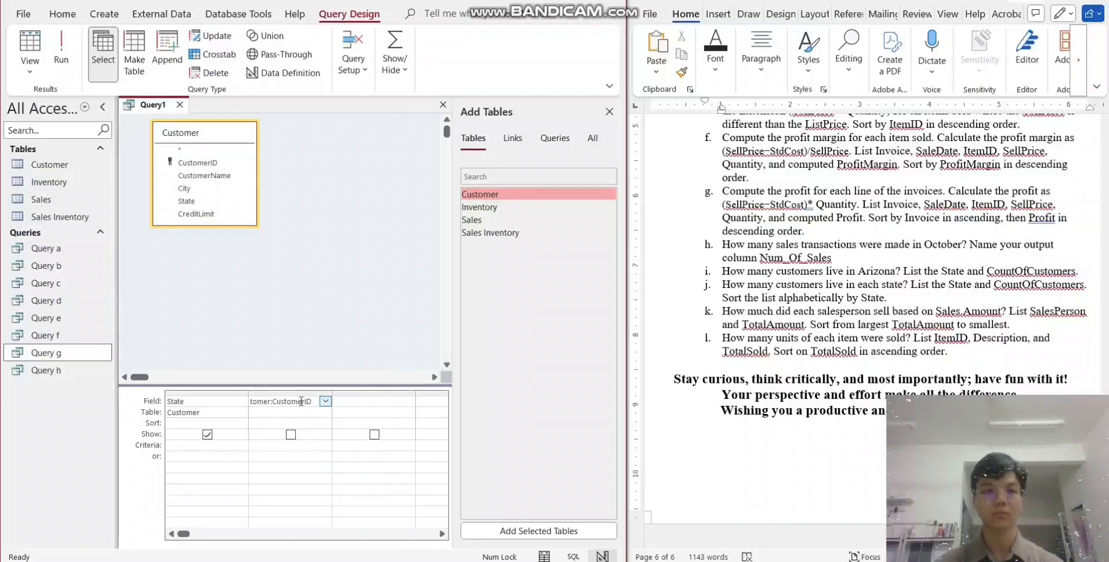
{"action": "type", "text": "rID"}
- Turn on totals for the query and set the CountOfCustomer column's total to Count
{"action": "left_click", "coordinate": [395, 58]}
{"action": "left_click", "coordinate": [399, 119]}
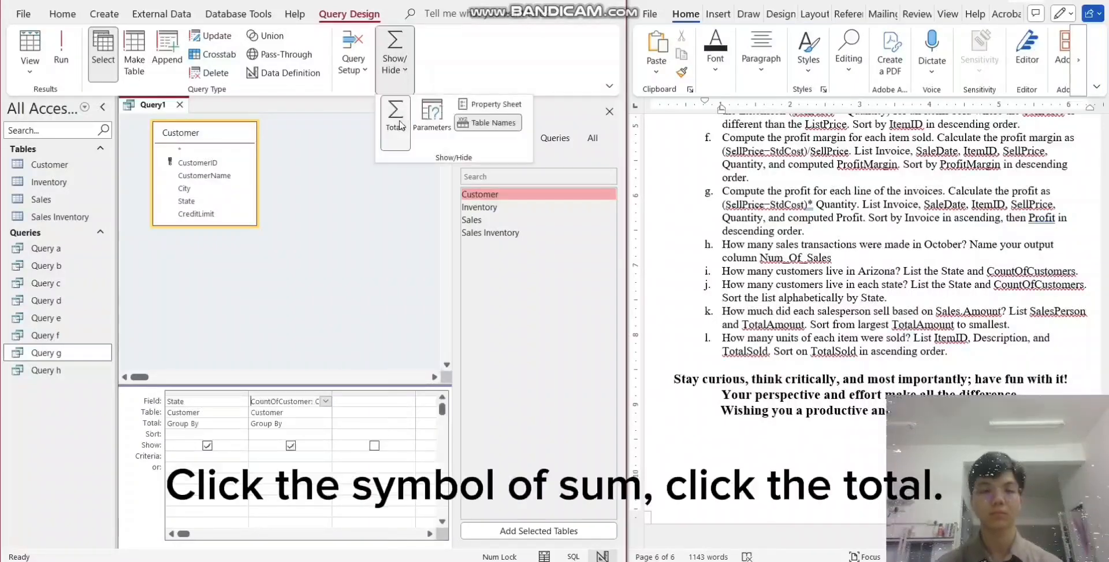
{"action": "left_click", "coordinate": [308, 422]}
{"action": "left_click", "coordinate": [325, 423]}
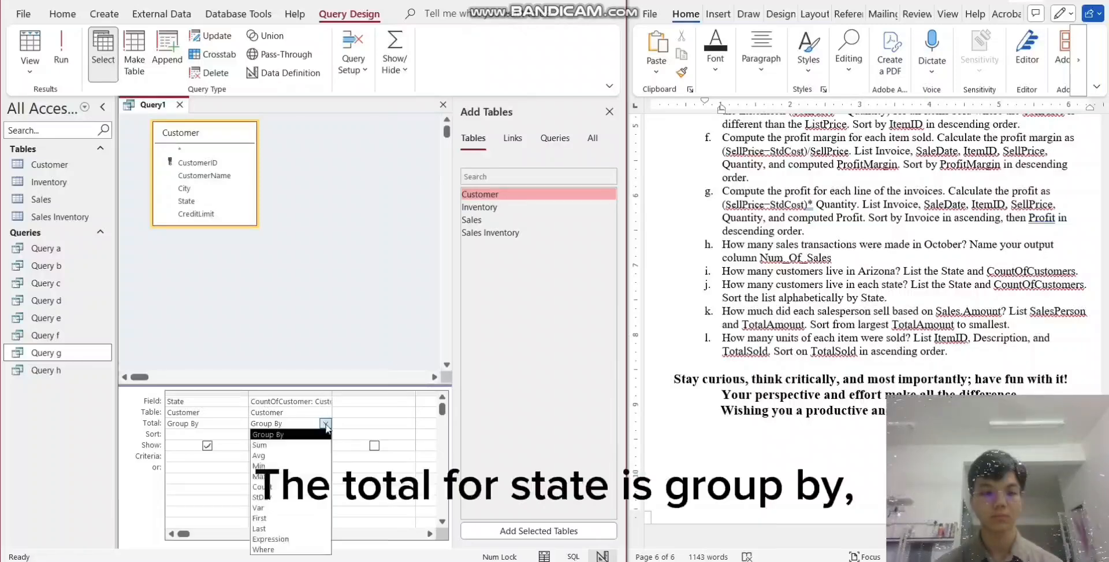
{"action": "type", "text": "count"}
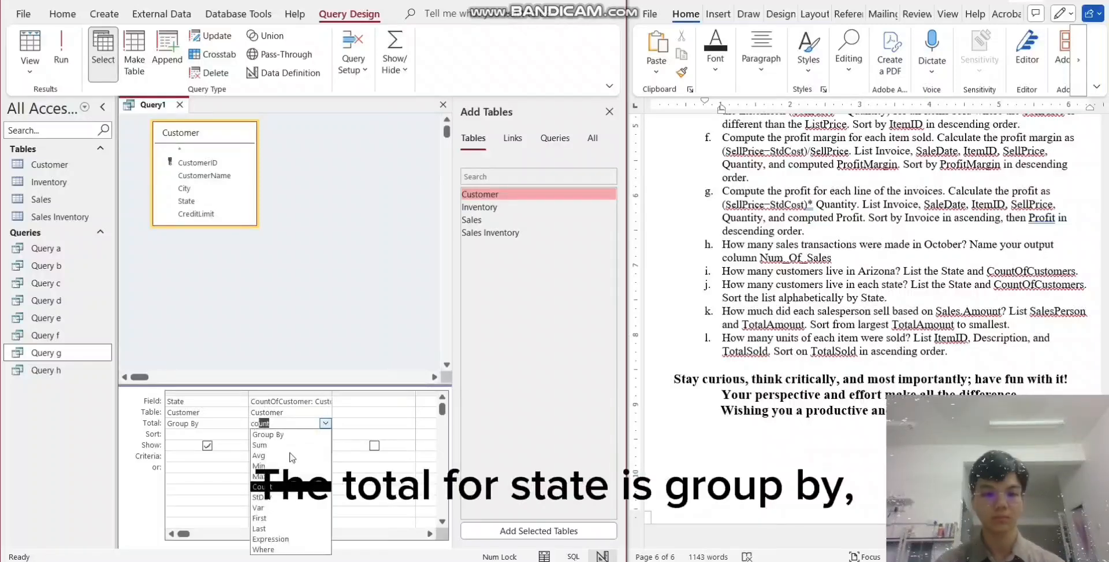
{"action": "key", "text": "Tab"}
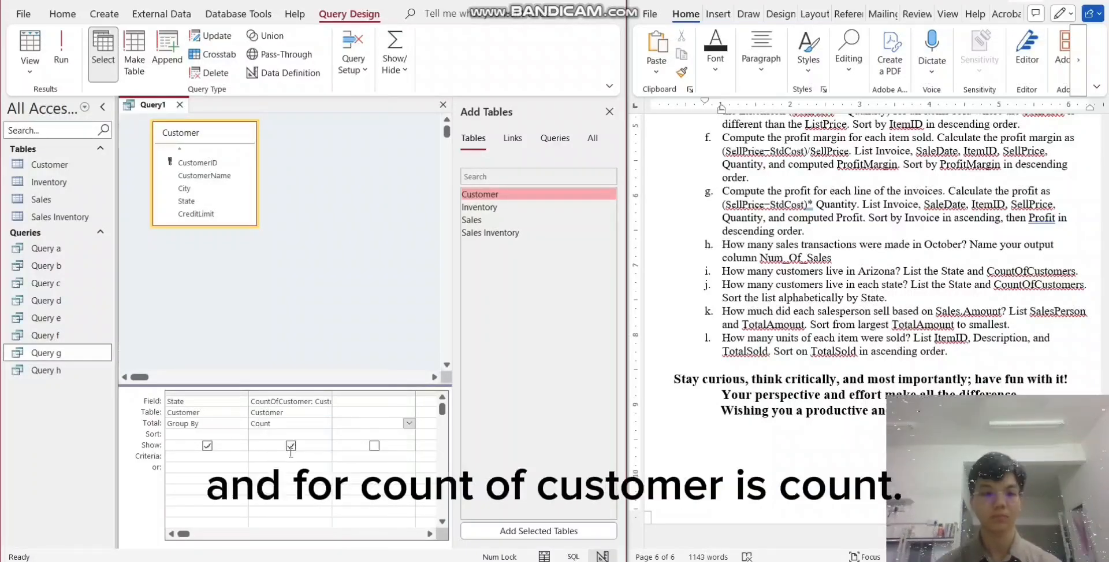
- Set the State column's criterion to AZ and run the query
{"action": "left_click", "coordinate": [201, 456]}
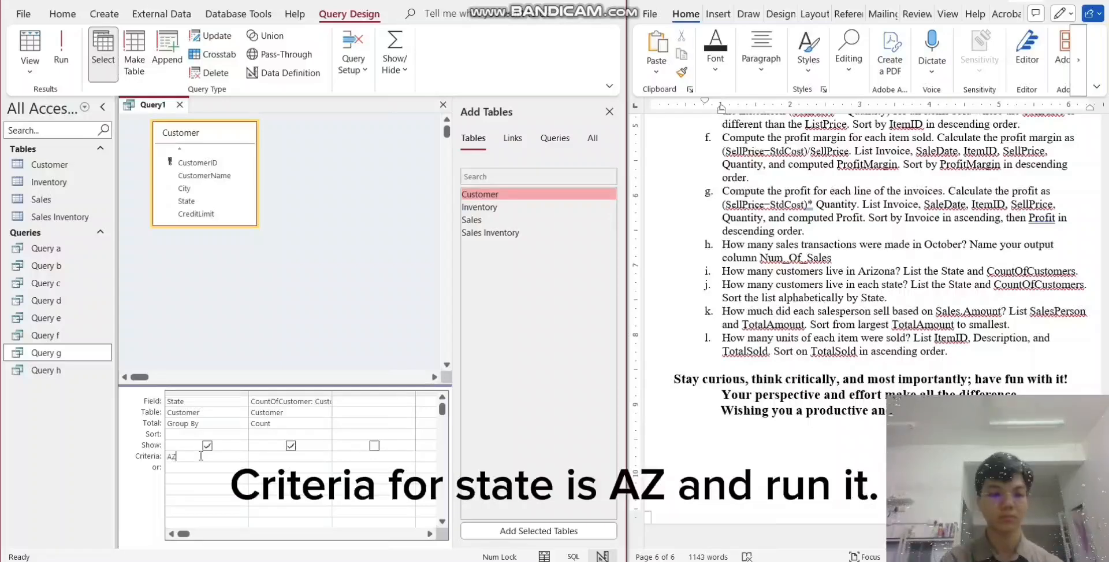
{"action": "left_click", "coordinate": [61, 49]}
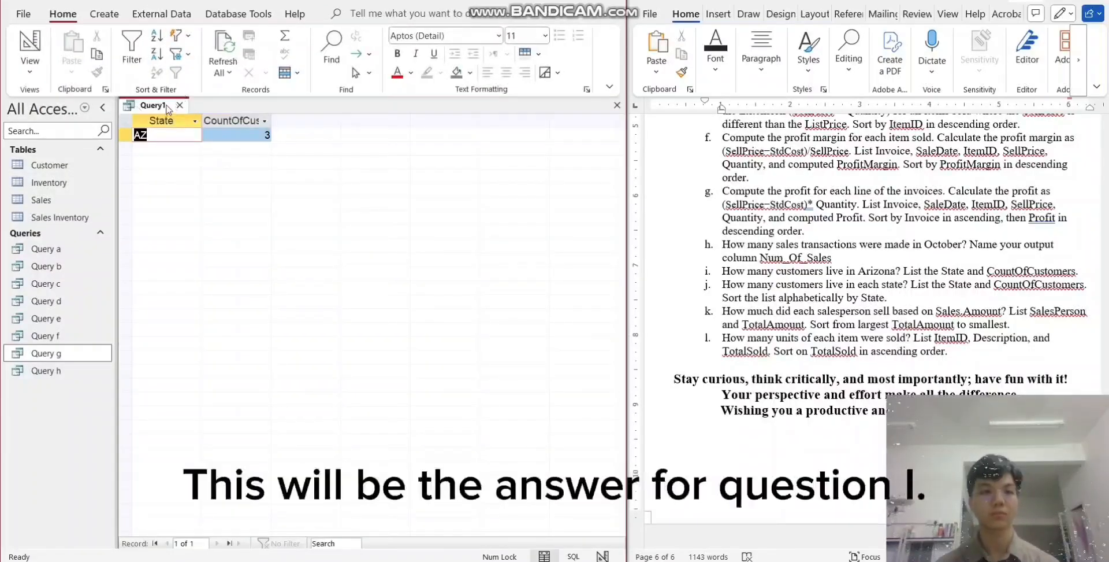
- Save the Arizona customer count query under the name "Query i" and close it
{"action": "right_click", "coordinate": [166, 107]}
{"action": "left_click", "coordinate": [205, 115]}
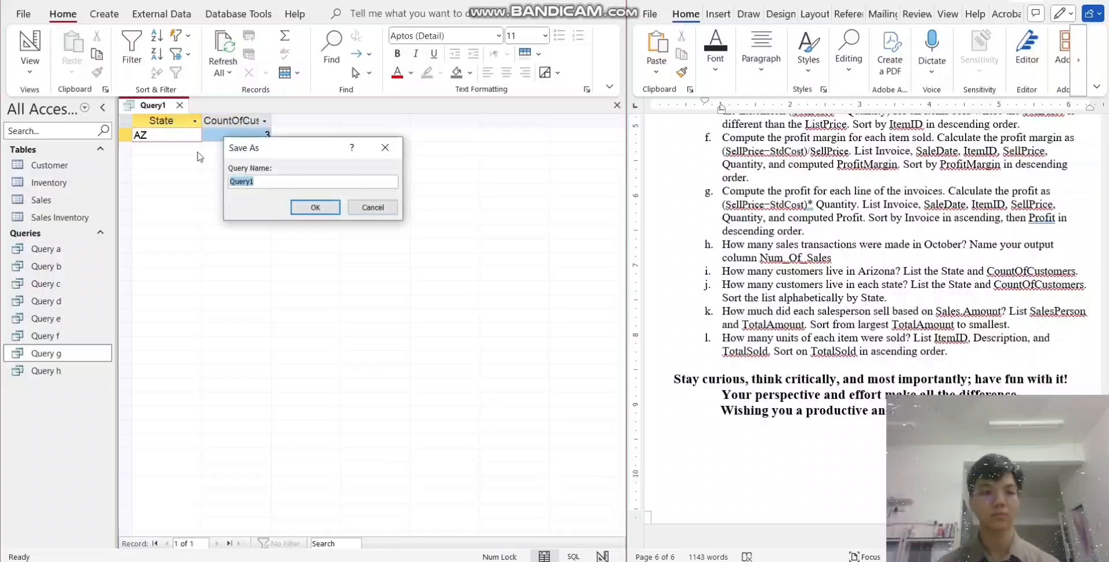
{"action": "left_click", "coordinate": [260, 182]}
{"action": "type", "text": "i"}
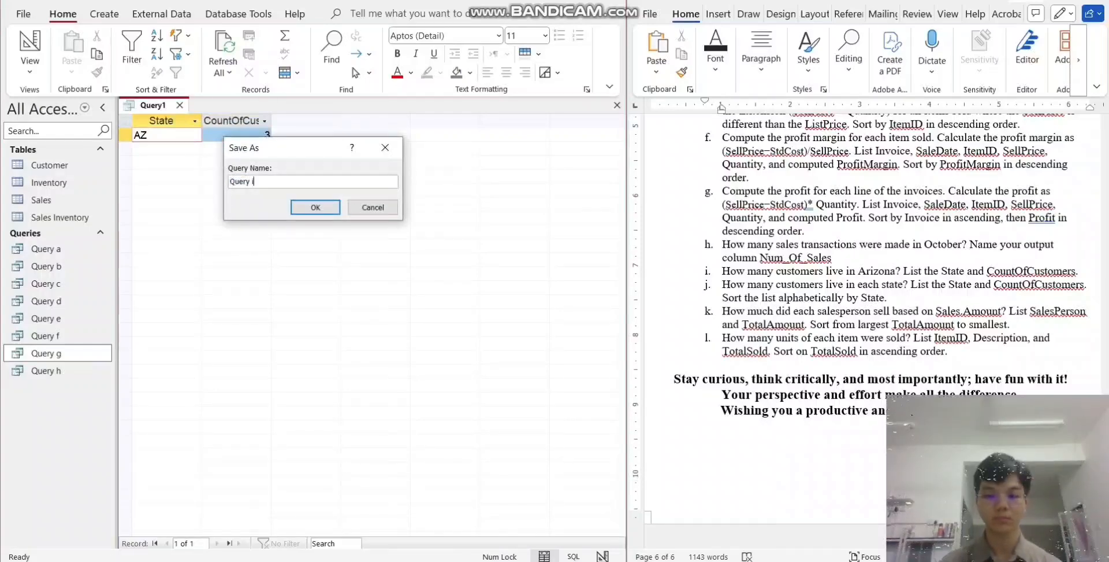
{"action": "key", "text": "Return"}
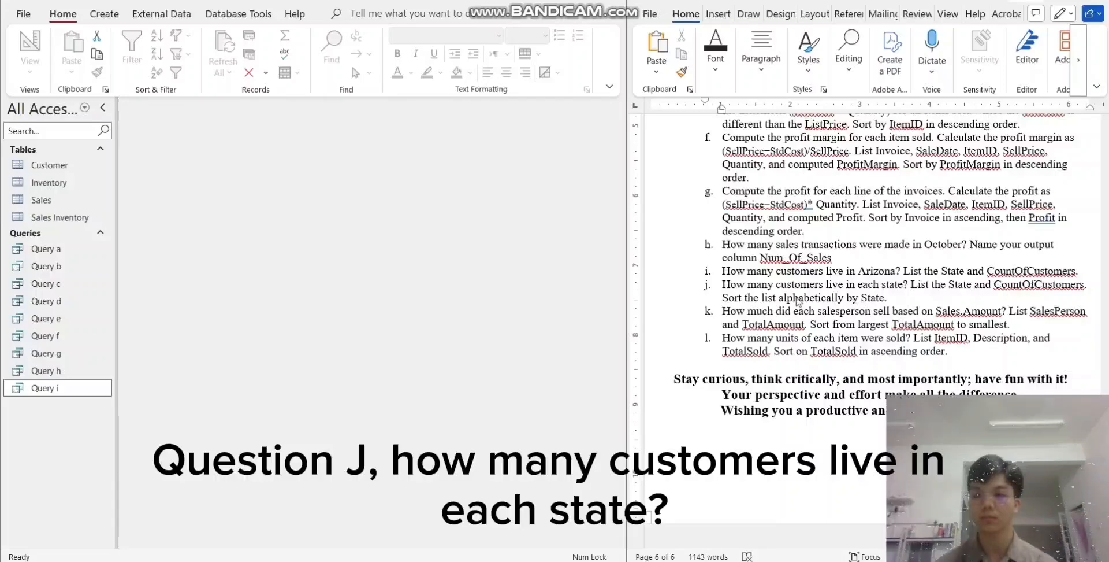
- Start another query in design view for question j, adding the Customer table and its State field
{"action": "left_click", "coordinate": [99, 14]}
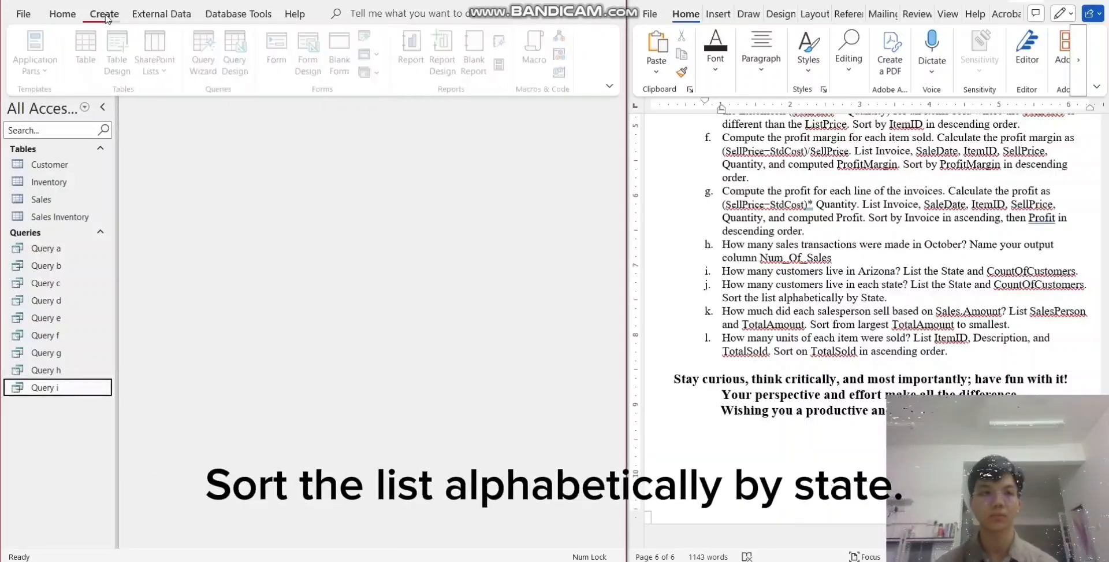
{"action": "left_click", "coordinate": [238, 55]}
{"action": "left_click", "coordinate": [473, 139]}
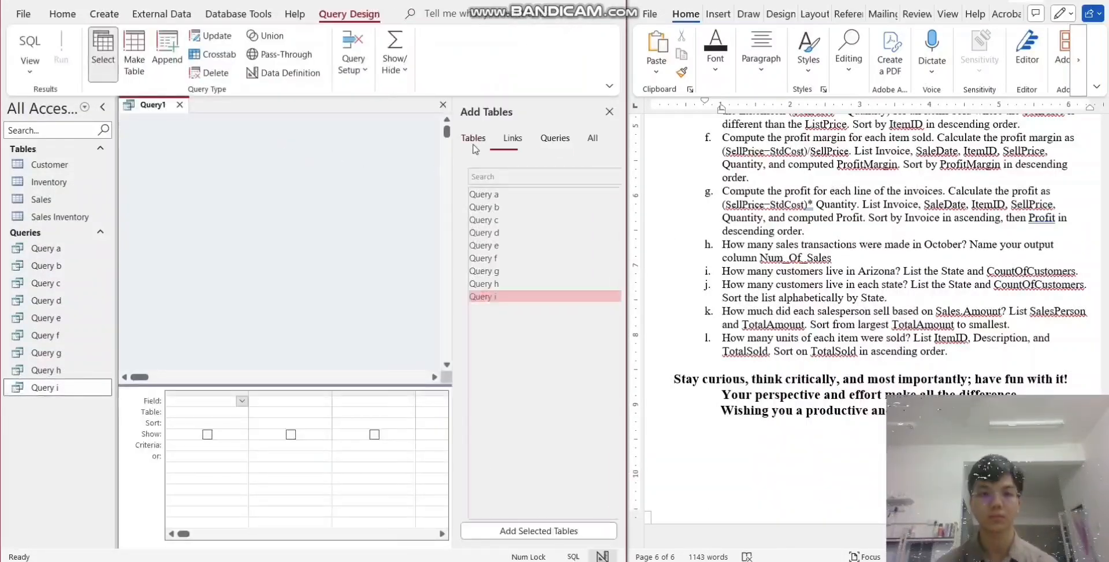
{"action": "double_click", "coordinate": [482, 195]}
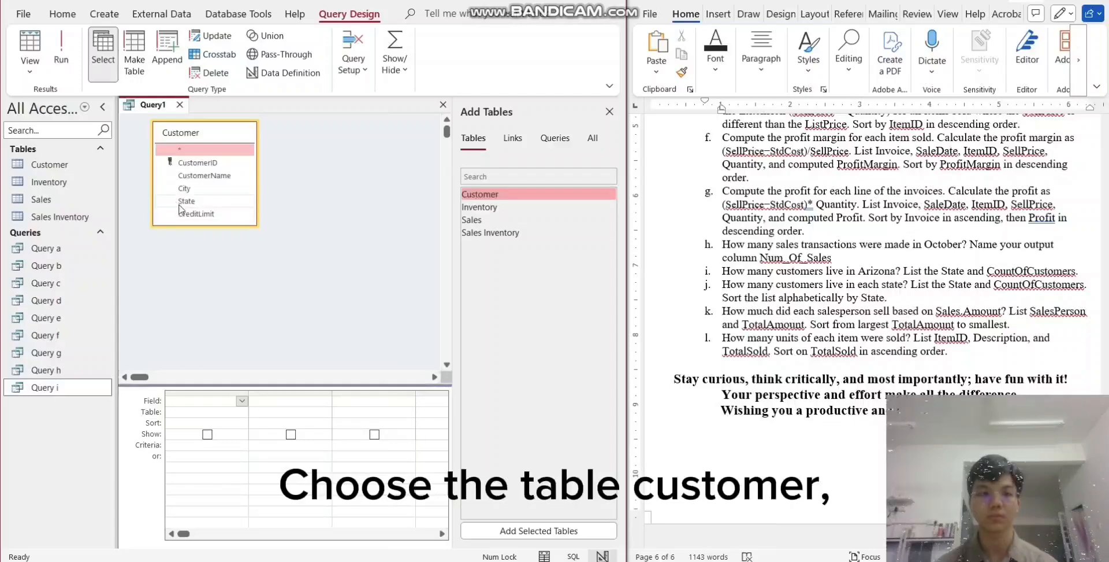
- Define the field beside State in question j's query as CountOfCustomers:CustomerID
{"action": "left_click", "coordinate": [281, 401]}
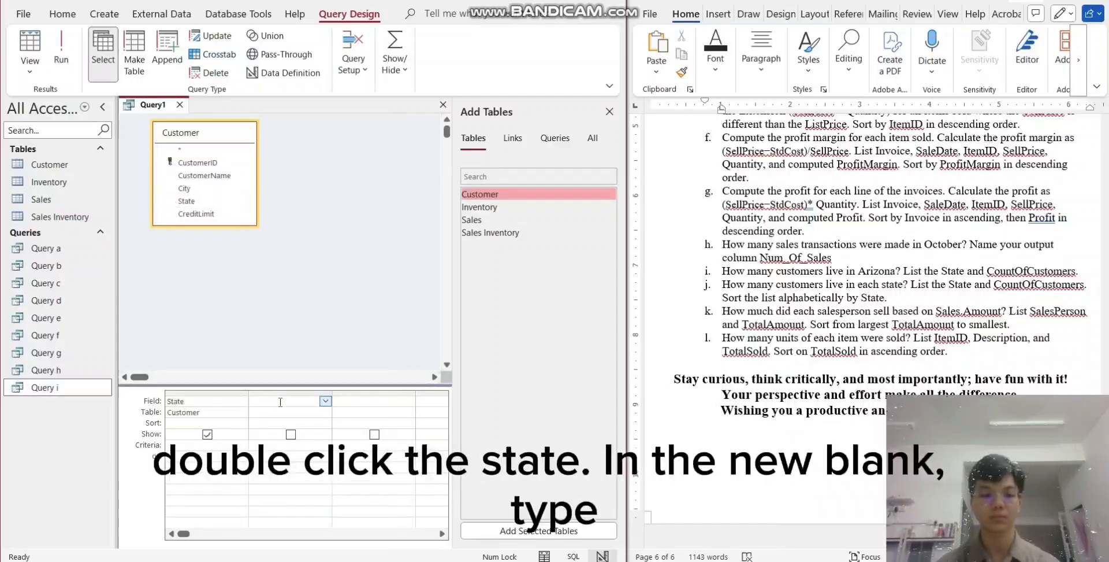
{"action": "type", "text": "Count"}
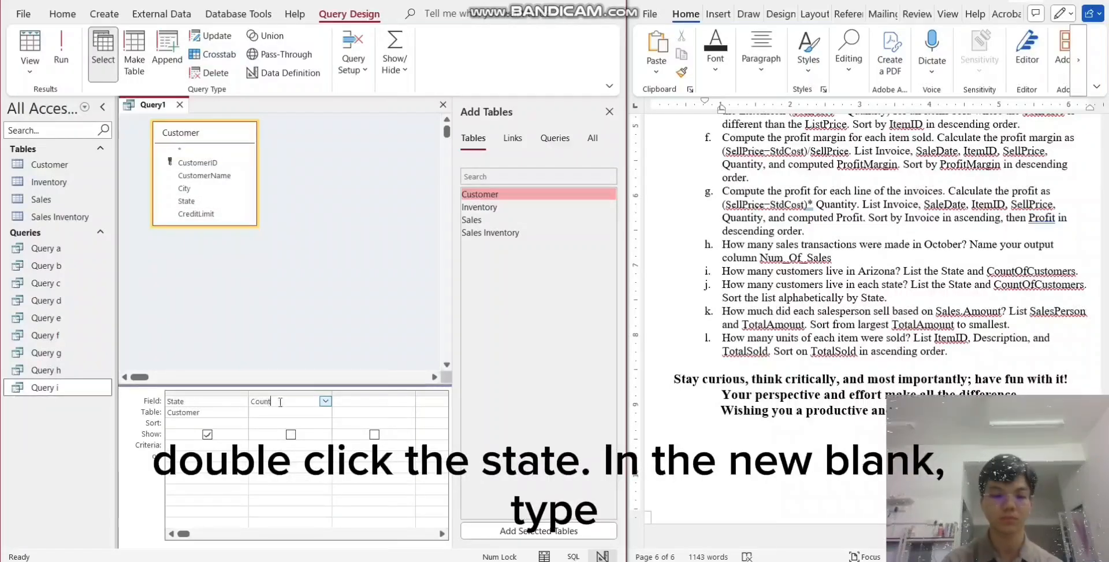
{"action": "type", "text": "OfCus"}
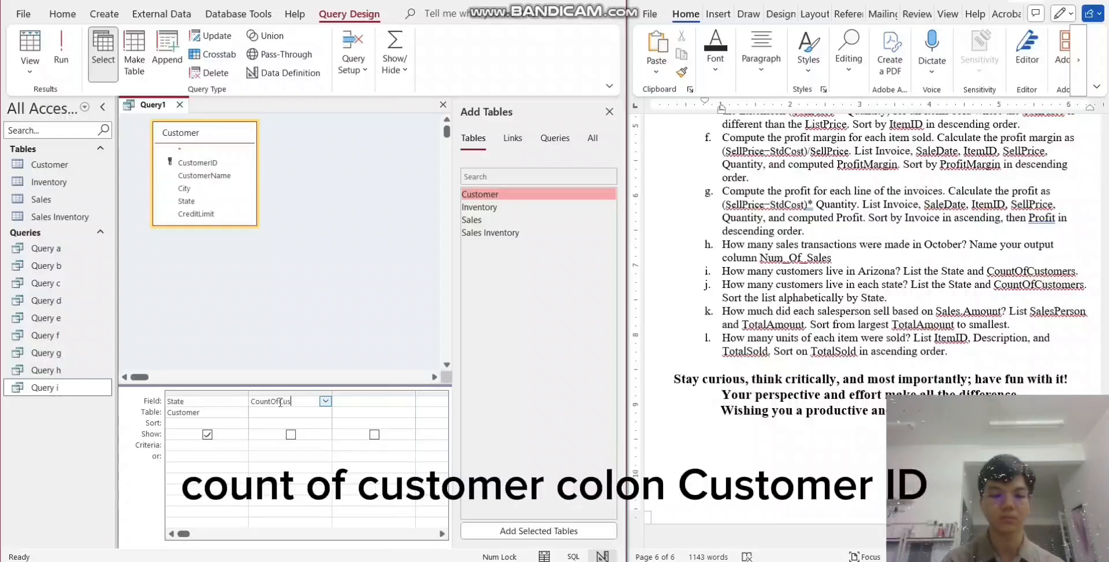
{"action": "type", "text": "tomers"}
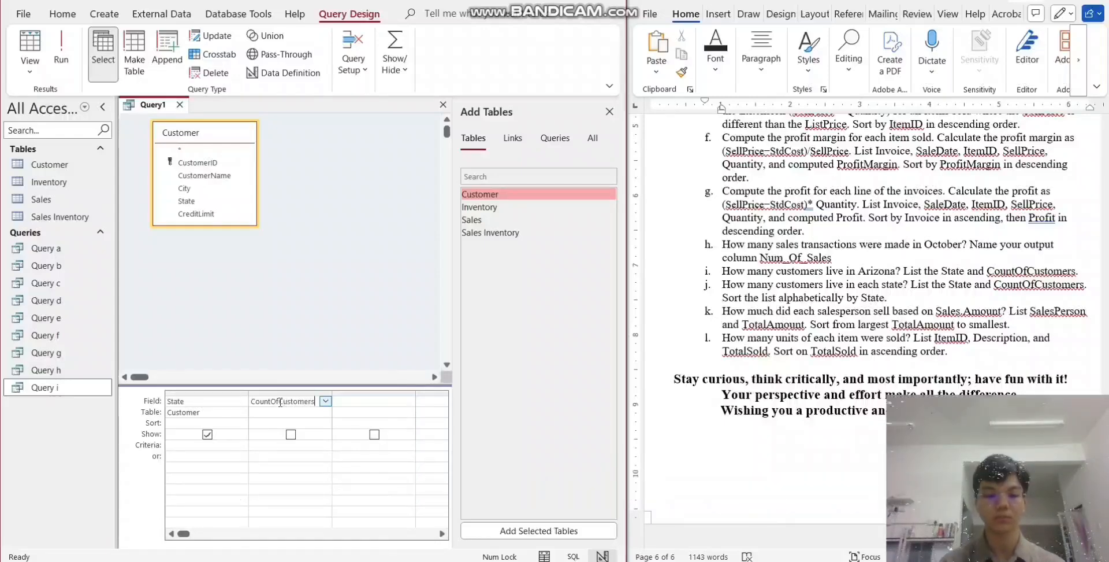
{"action": "type", "text": ":C"}
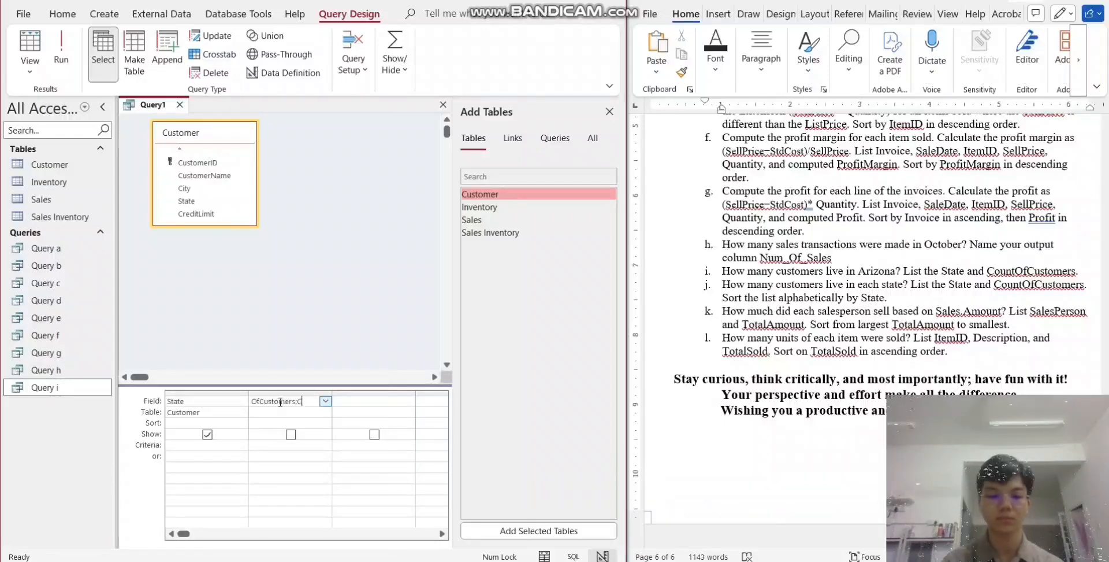
{"action": "type", "text": "ustom"}
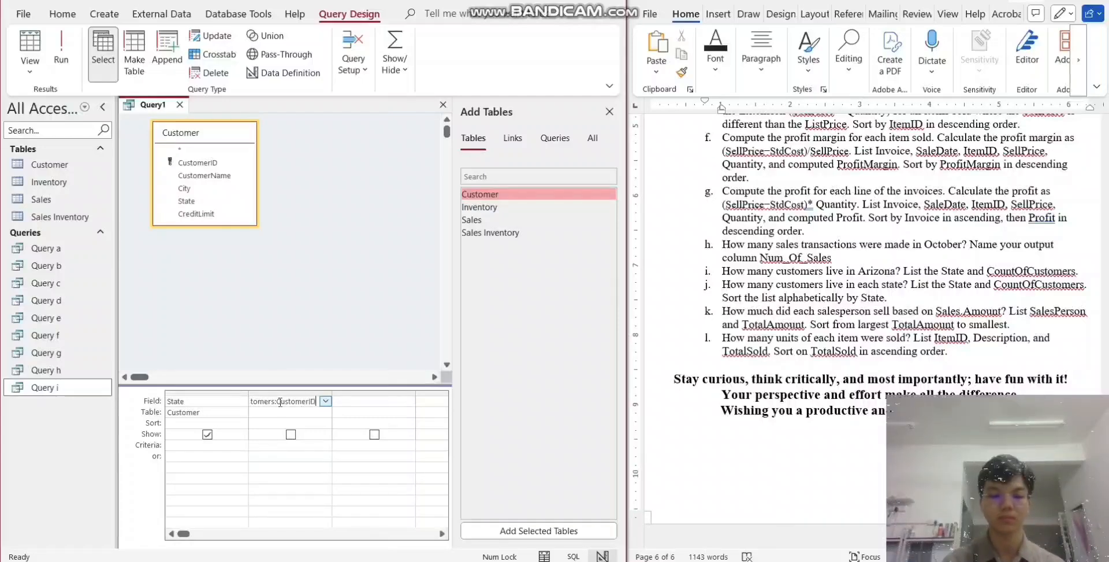
- Turn on totals for question j's query and set the CountOfCustomers column's total to Count
{"action": "key", "text": "Tab"}
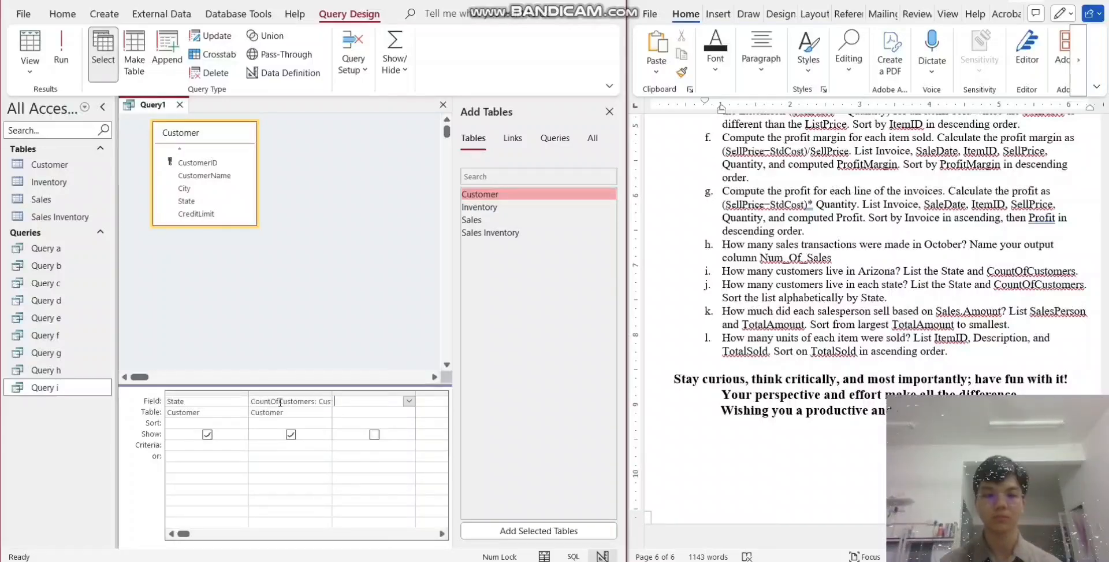
{"action": "left_click", "coordinate": [396, 65]}
{"action": "left_click", "coordinate": [396, 121]}
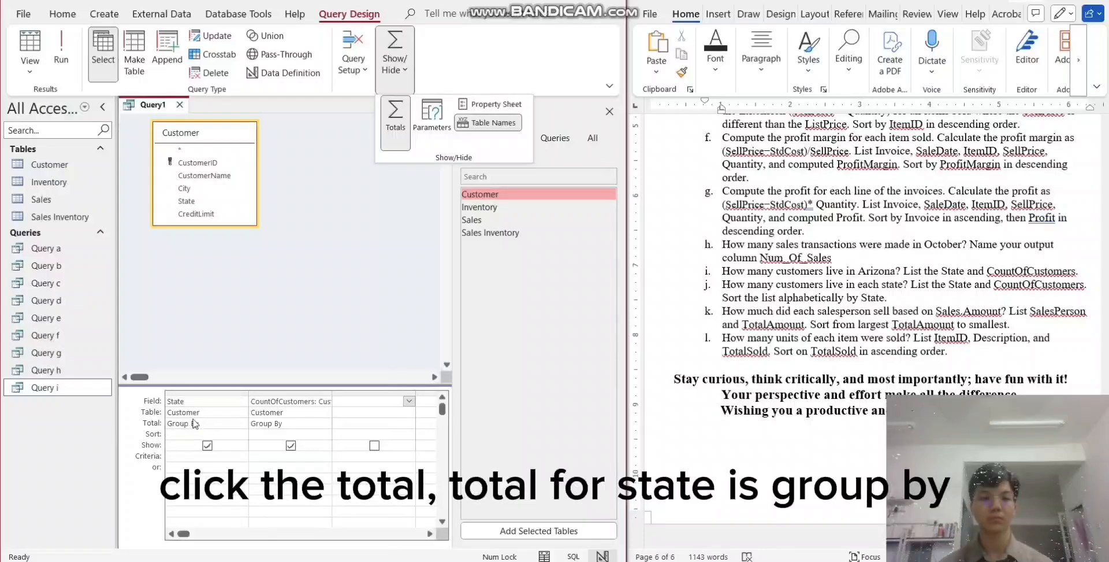
{"action": "left_click", "coordinate": [294, 427]}
{"action": "left_click", "coordinate": [325, 422]}
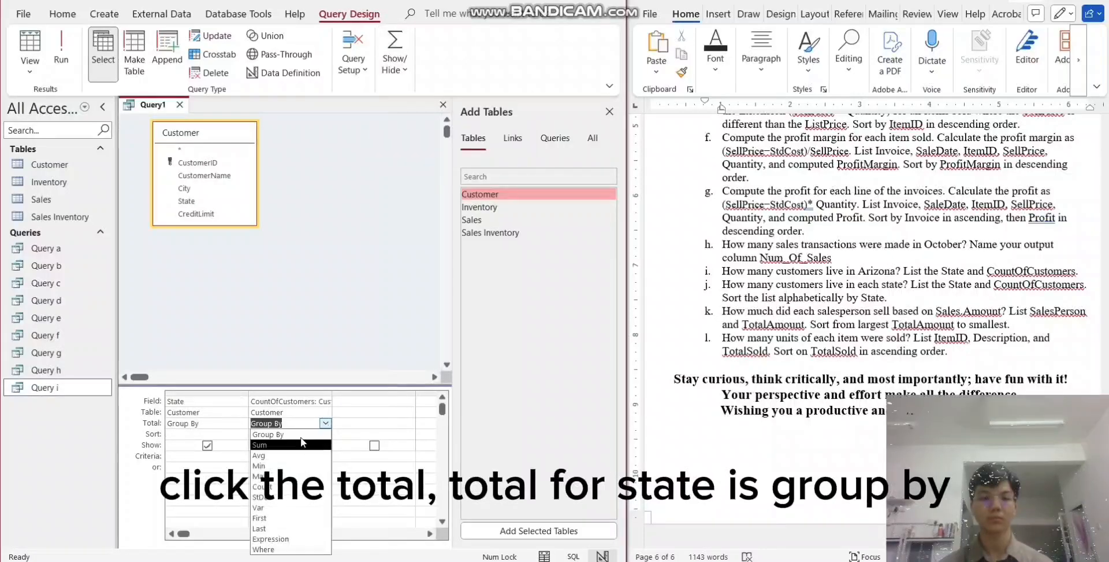
{"action": "type", "text": "c"}
{"action": "key", "text": "Tab"}
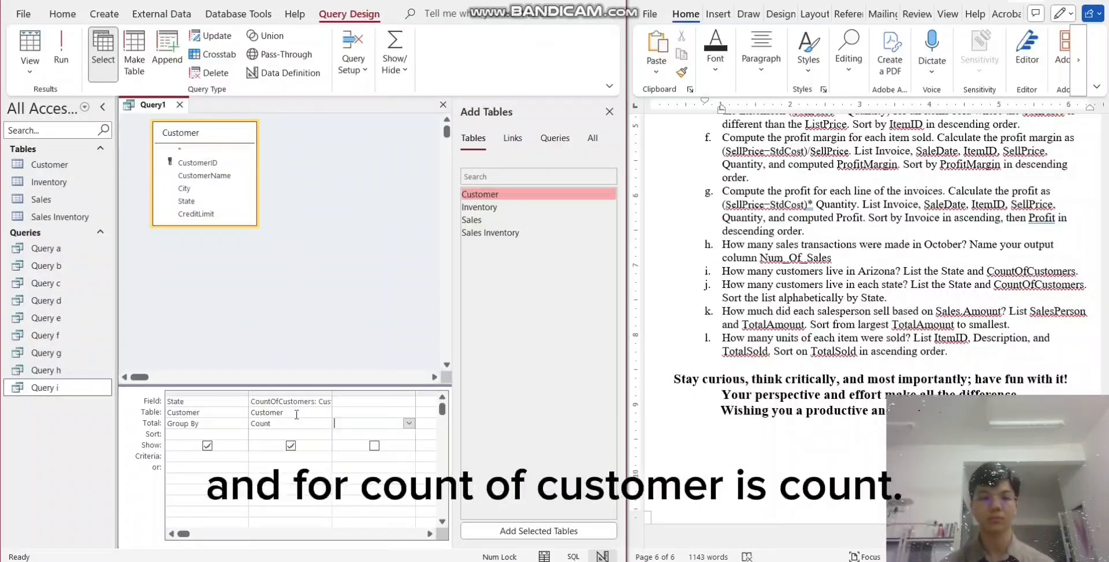
- Sort the State column in ascending order and run the query
{"action": "left_click", "coordinate": [242, 434]}
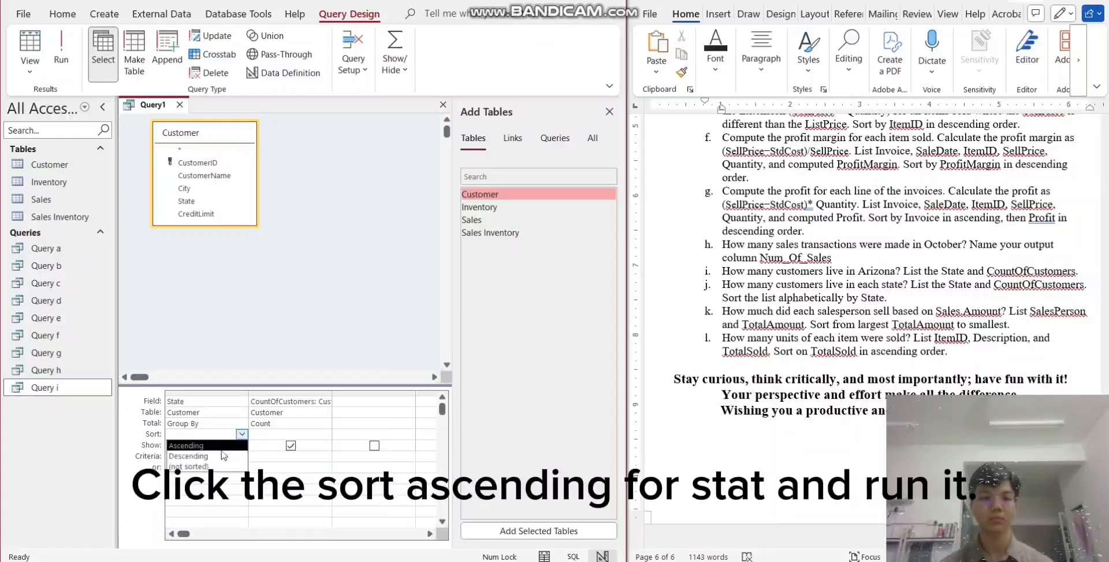
{"action": "left_click", "coordinate": [219, 445]}
{"action": "left_click", "coordinate": [61, 52]}
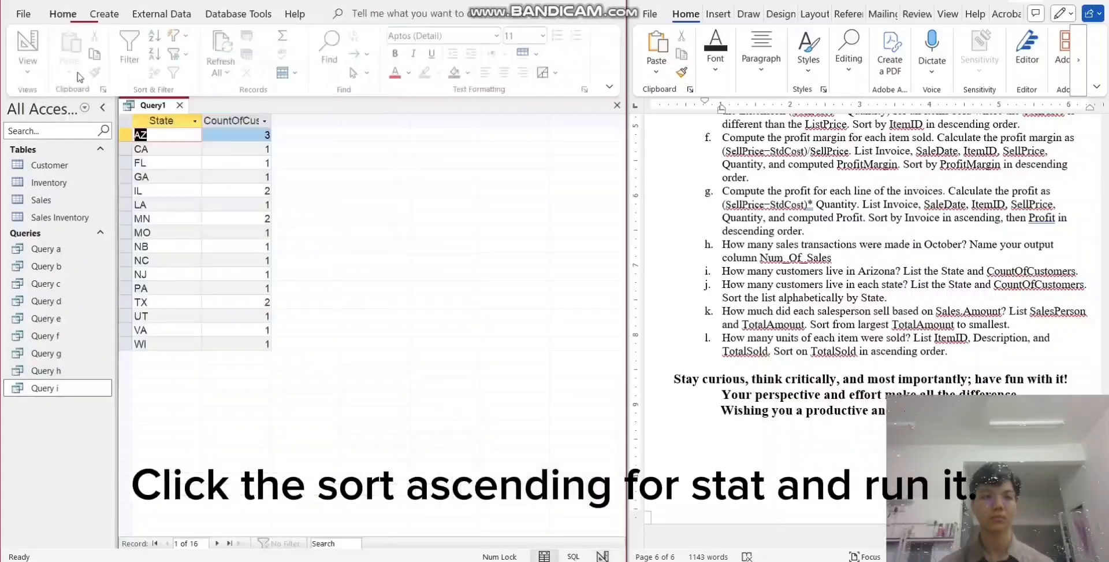
- Save the customers-per-state query under the name "Query j" and close it
{"action": "right_click", "coordinate": [165, 106]}
{"action": "left_click", "coordinate": [178, 119]}
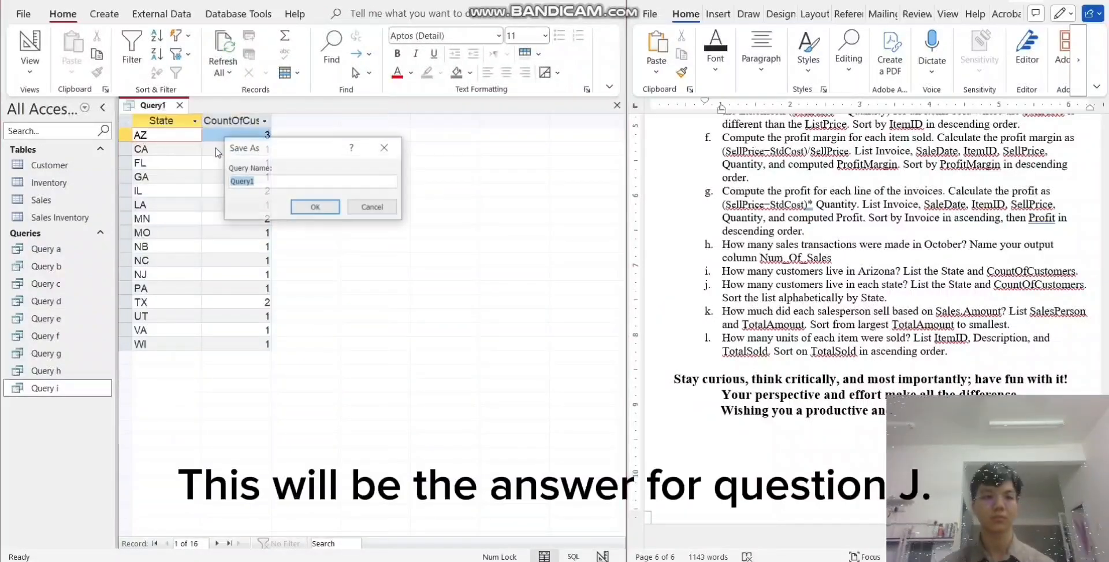
{"action": "left_click", "coordinate": [265, 181]}
{"action": "key", "text": "BackSpace"}
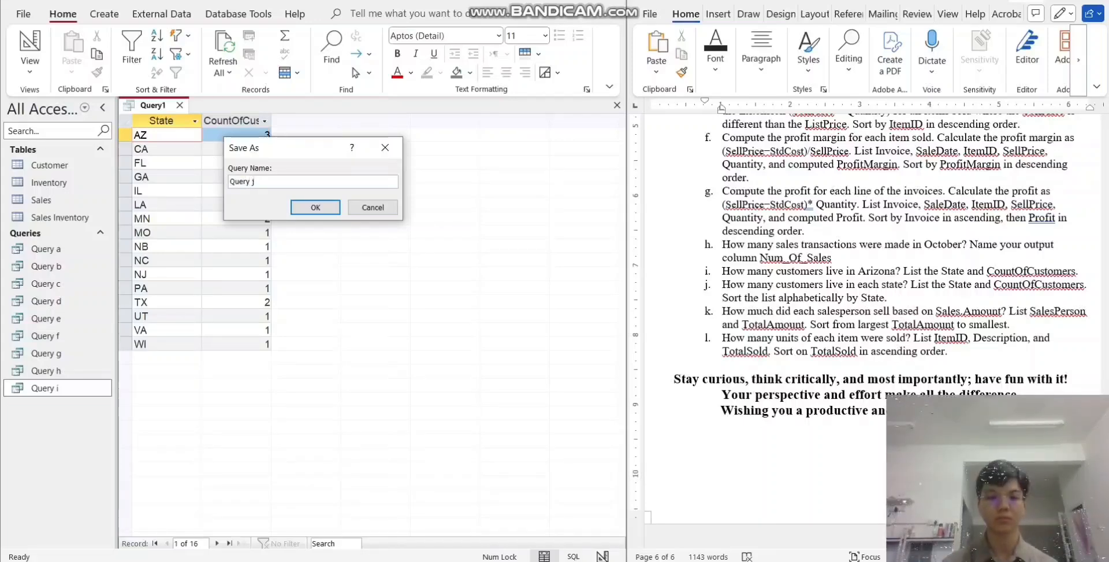
{"action": "key", "text": "Return"}
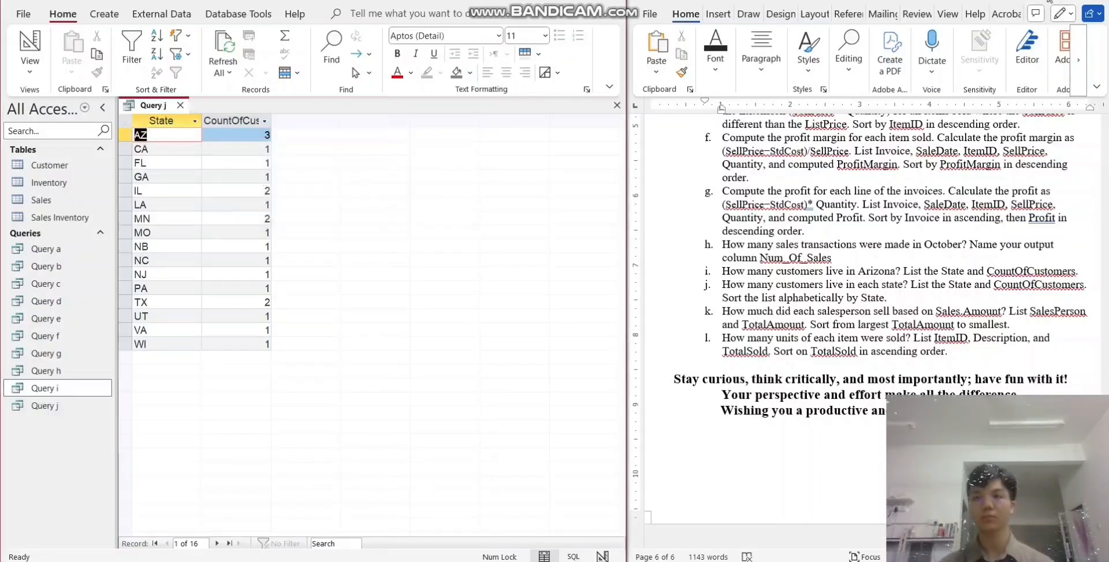
{"action": "key", "text": "ctrl+w"}
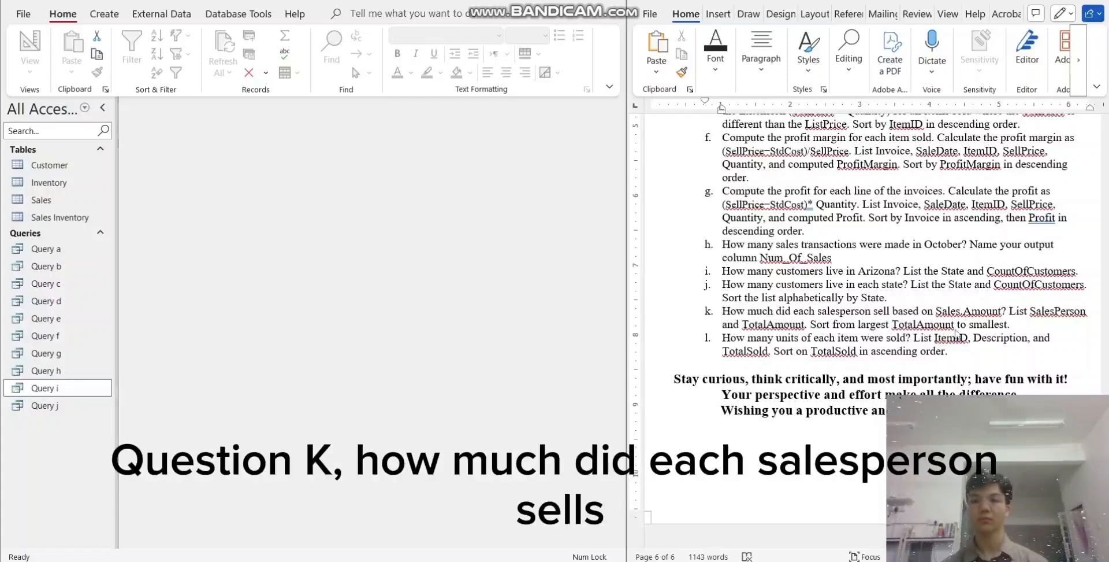
- Start another query in design view for question k, adding the Sales table and its SalesPerson field
{"action": "left_click", "coordinate": [102, 14]}
{"action": "left_click", "coordinate": [234, 69]}
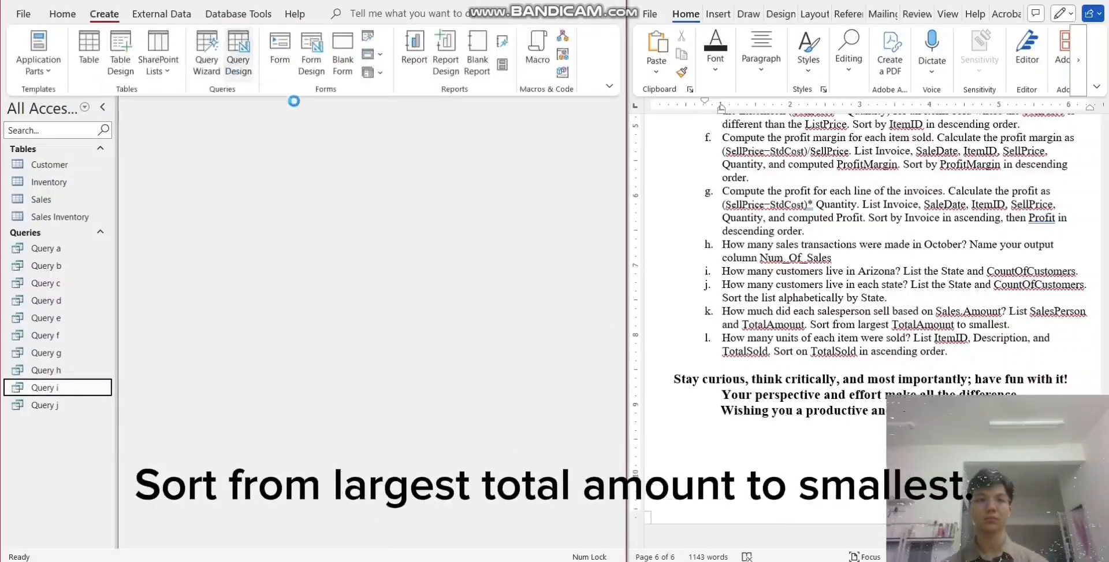
{"action": "left_click", "coordinate": [473, 137]}
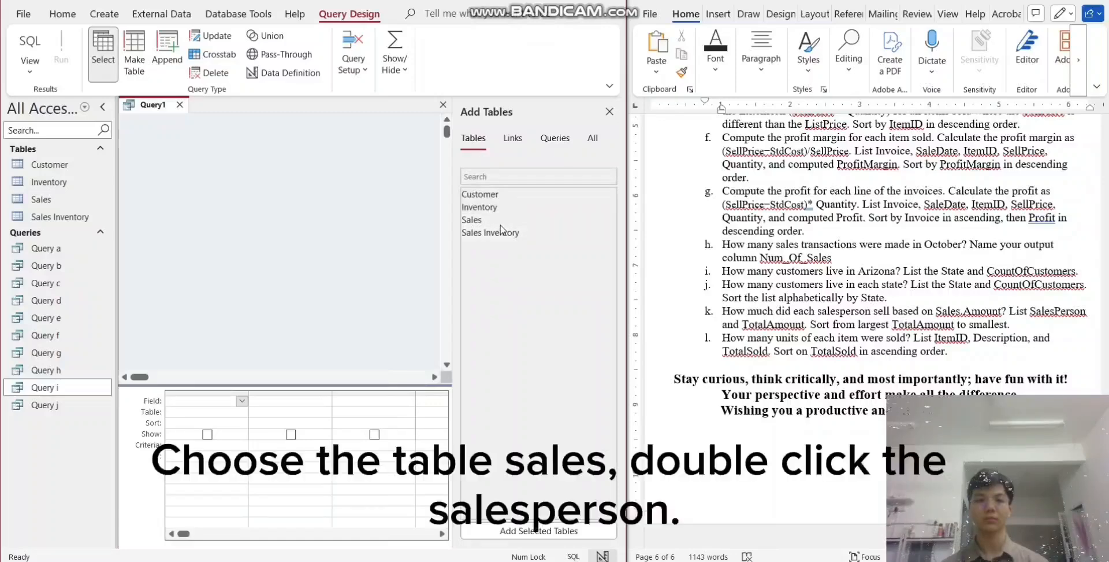
{"action": "double_click", "coordinate": [501, 222]}
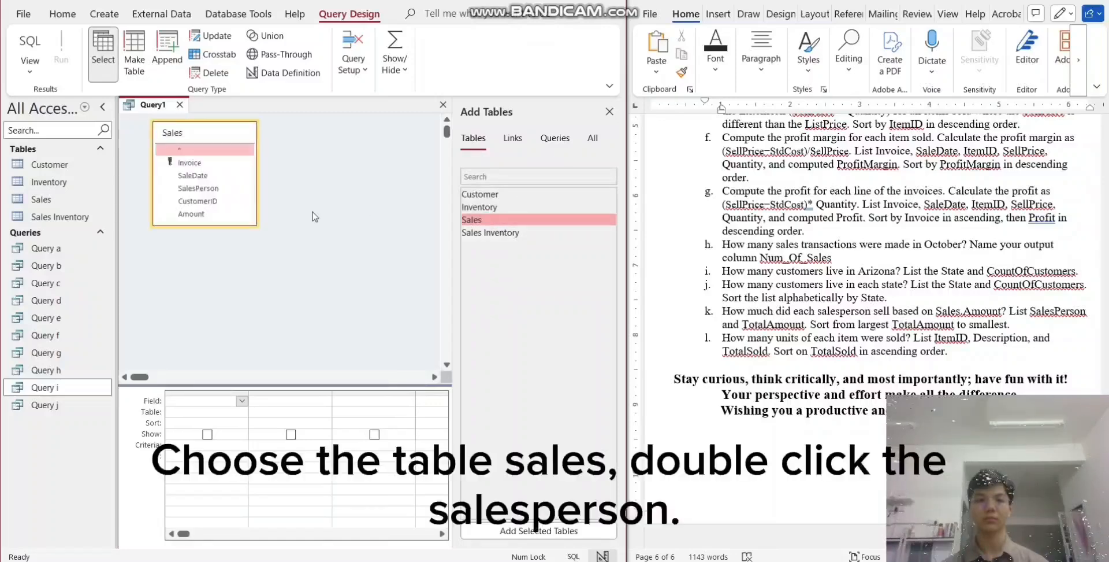
{"action": "double_click", "coordinate": [206, 189]}
- Define the field beside SalesPerson in question k's query as TotalAmount:Amount
{"action": "left_click", "coordinate": [296, 399]}
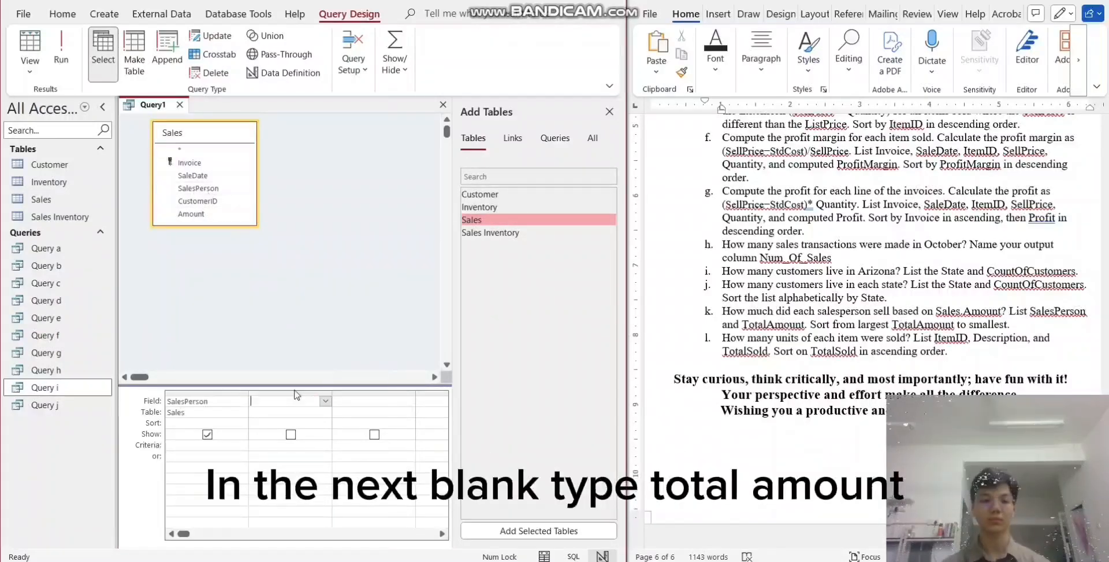
{"action": "type", "text": "Total"}
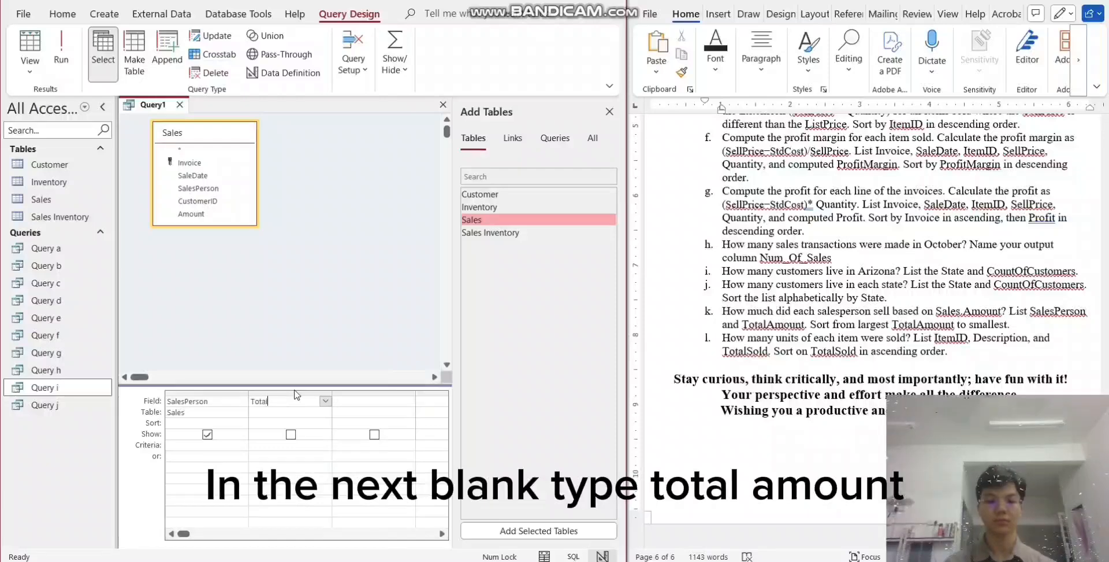
{"action": "type", "text": "Am"}
{"action": "type", "text": "oun"}
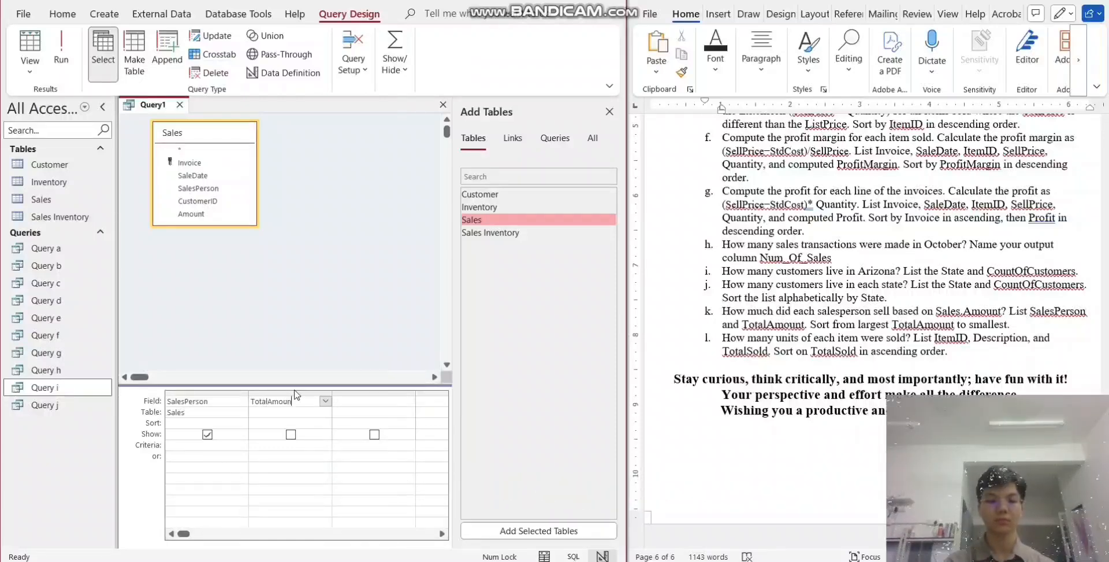
{"action": "type", "text": "t: A"}
{"action": "type", "text": "mount:"}
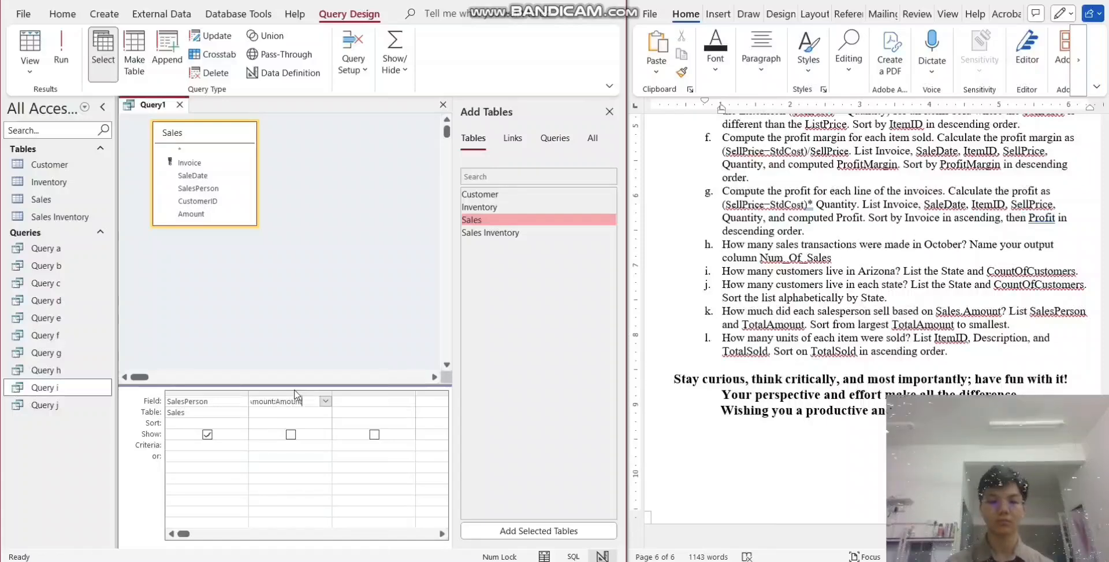
{"action": "key", "text": "Tab"}
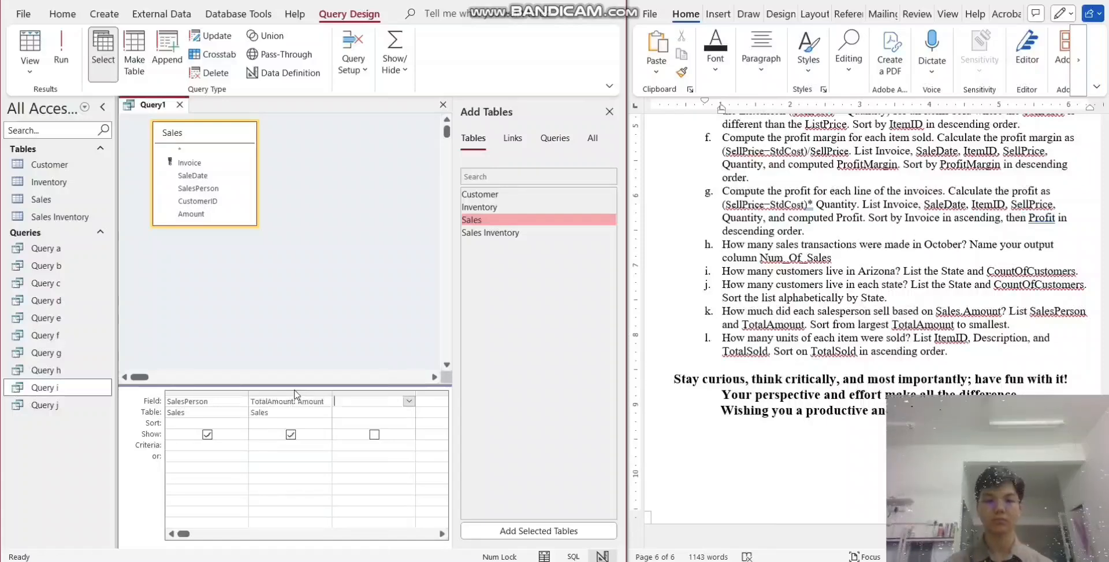
- Turn on totals for question k's query and set the TotalAmount column's total to Sum
{"action": "left_click", "coordinate": [394, 58]}
{"action": "left_click", "coordinate": [395, 121]}
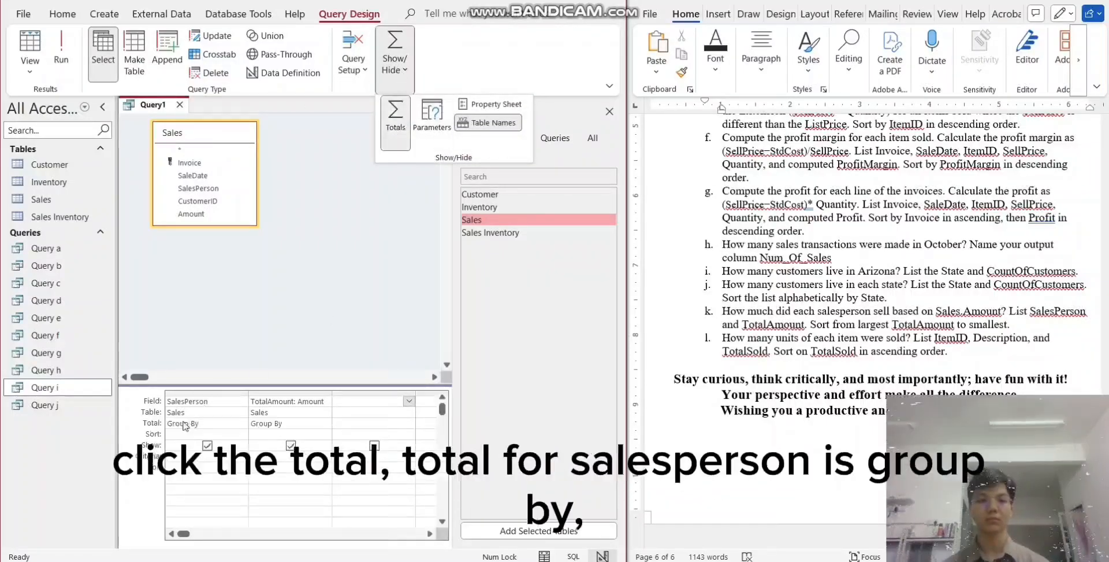
{"action": "left_click", "coordinate": [326, 425]}
{"action": "left_click", "coordinate": [326, 425]}
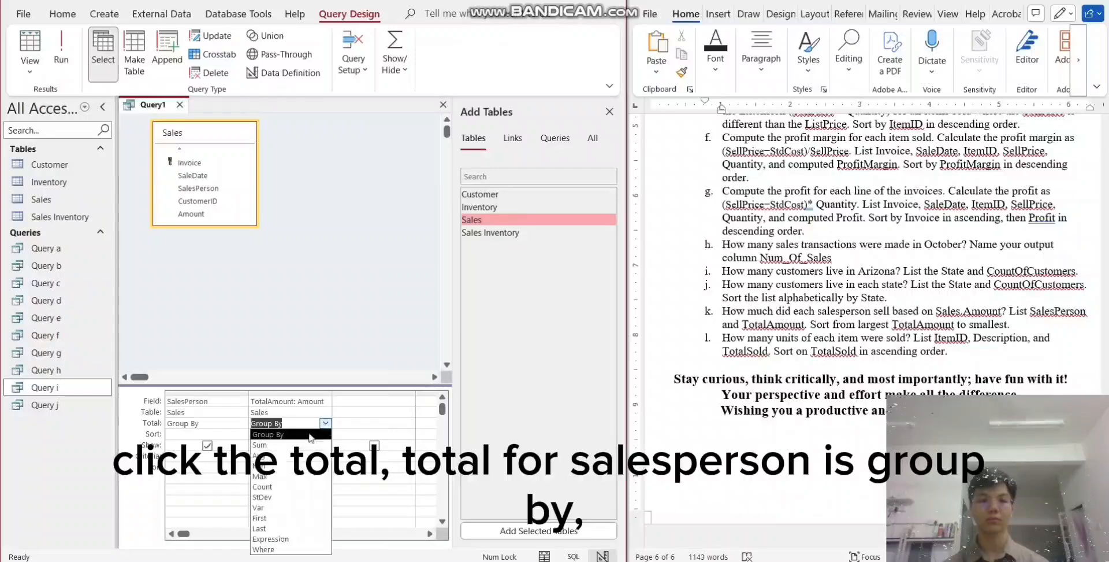
{"action": "left_click", "coordinate": [285, 438]}
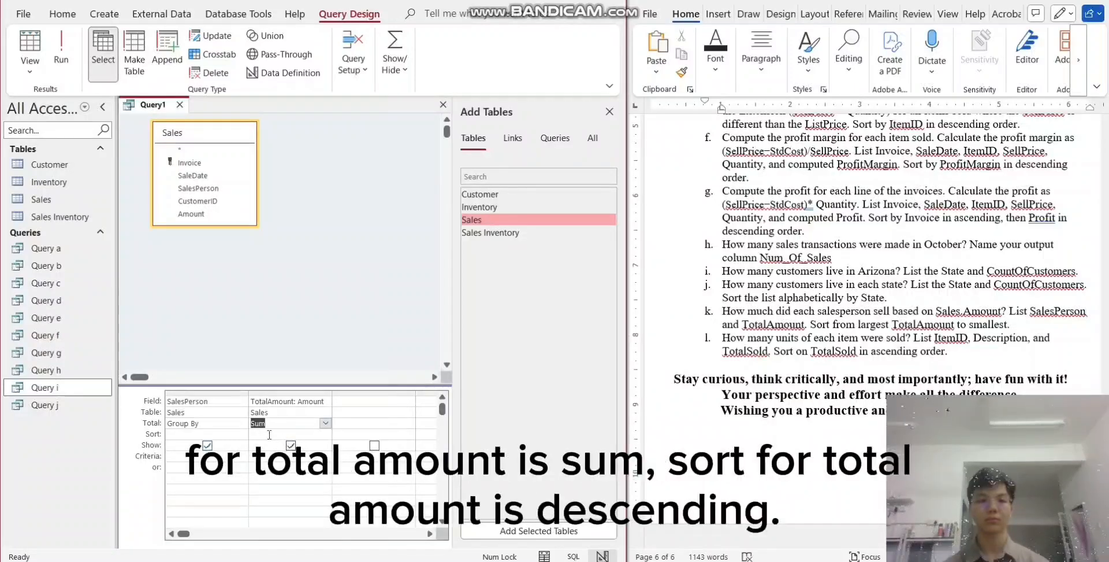
- Sort the TotalAmount column in descending order and run the query
{"action": "left_click", "coordinate": [270, 435]}
{"action": "left_click", "coordinate": [325, 433]}
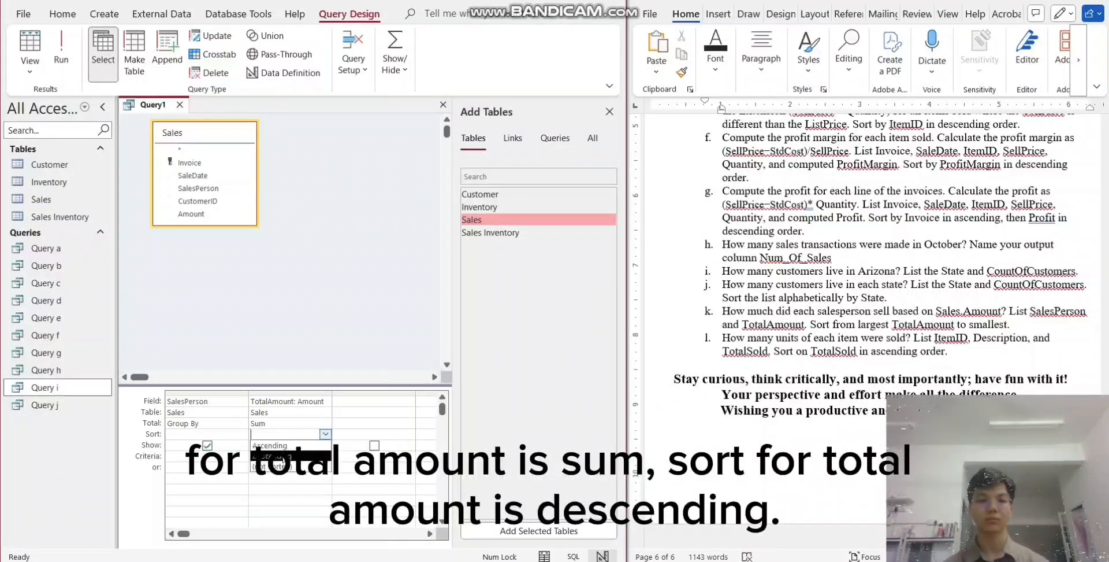
{"action": "left_click", "coordinate": [278, 456]}
{"action": "left_click", "coordinate": [60, 46]}
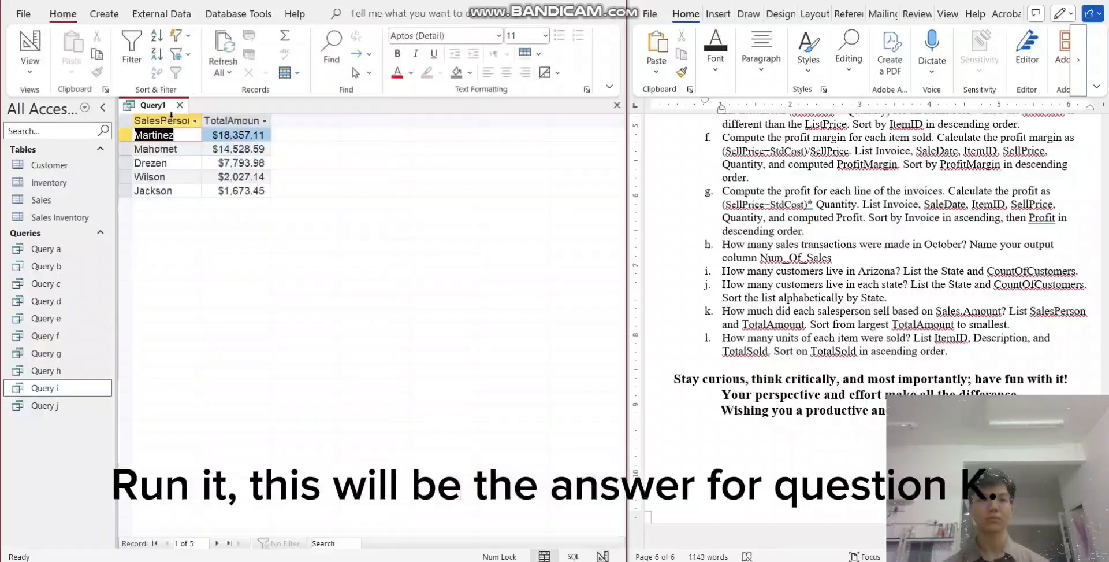
- Save the salesperson totals query under the name "Query k" and close it
{"action": "right_click", "coordinate": [172, 110]}
{"action": "left_click", "coordinate": [193, 113]}
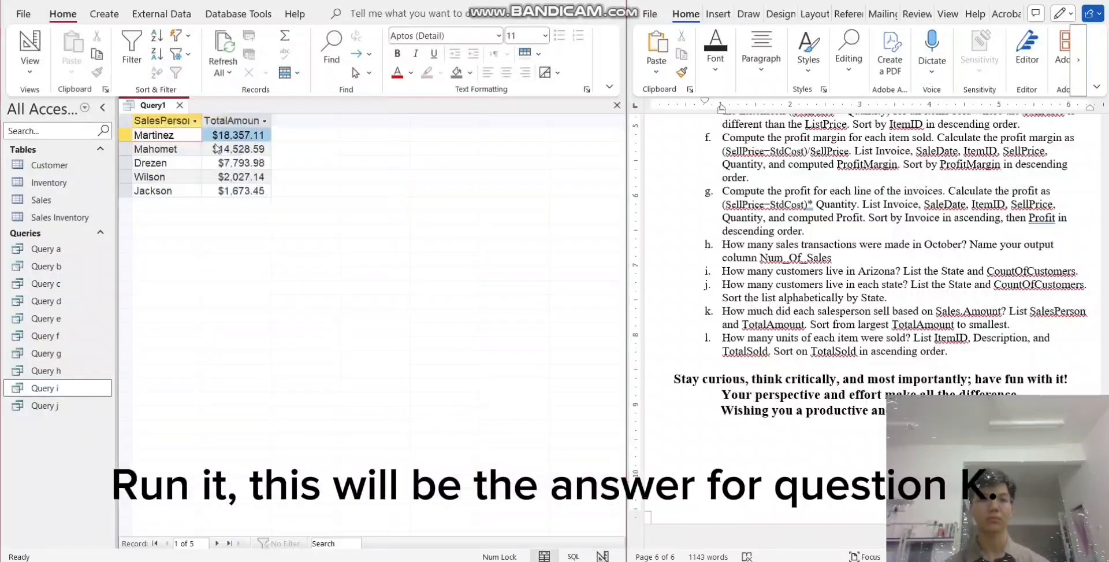
{"action": "left_click", "coordinate": [261, 181]}
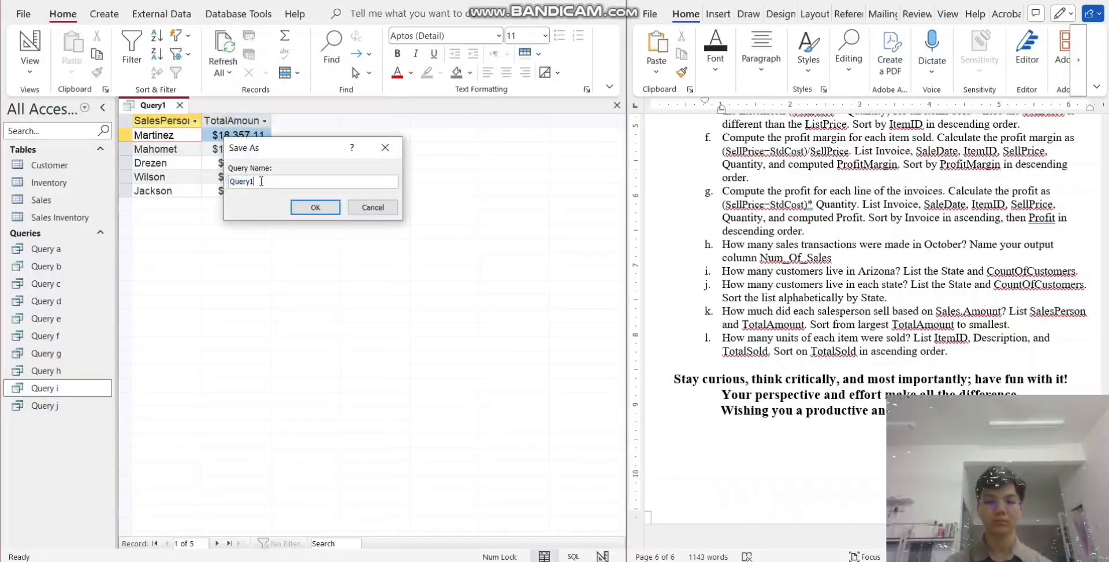
{"action": "type", "text": "k"}
{"action": "key", "text": "Return"}
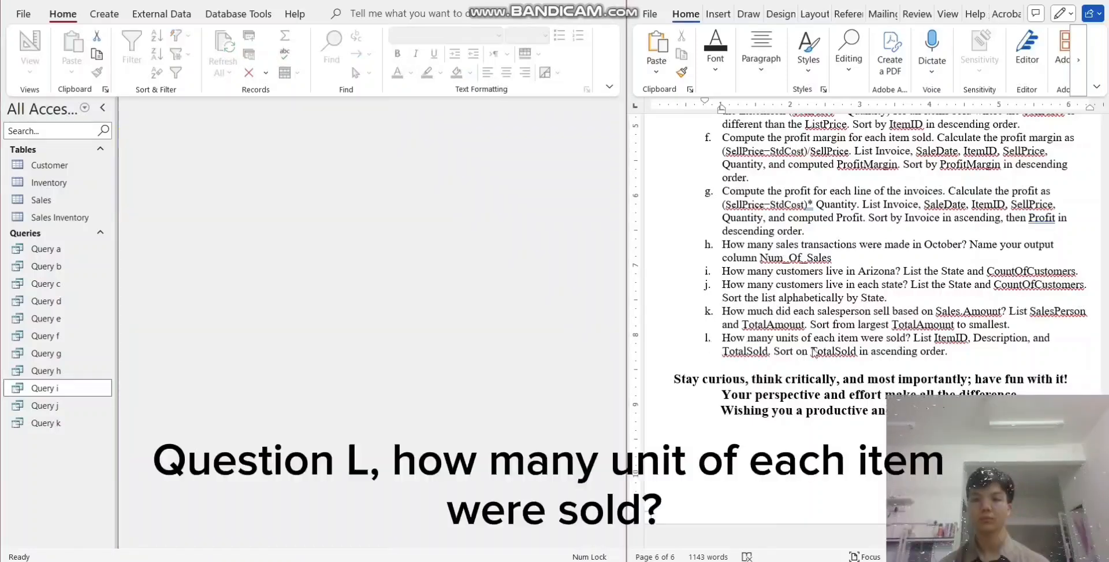
- Start a design-view query for question l with the Inventory and Sales Inventory tables, adding Inventory's ItemID and Description and Sales Inventory's Quantity
{"action": "left_click", "coordinate": [104, 14]}
{"action": "left_click", "coordinate": [246, 61]}
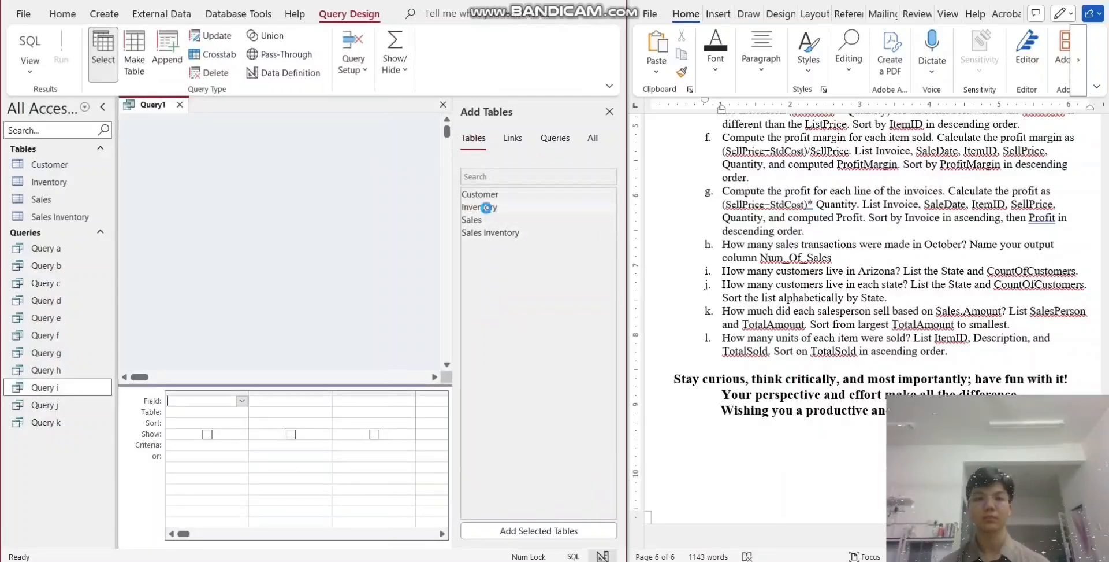
{"action": "double_click", "coordinate": [484, 207]}
{"action": "double_click", "coordinate": [492, 232]}
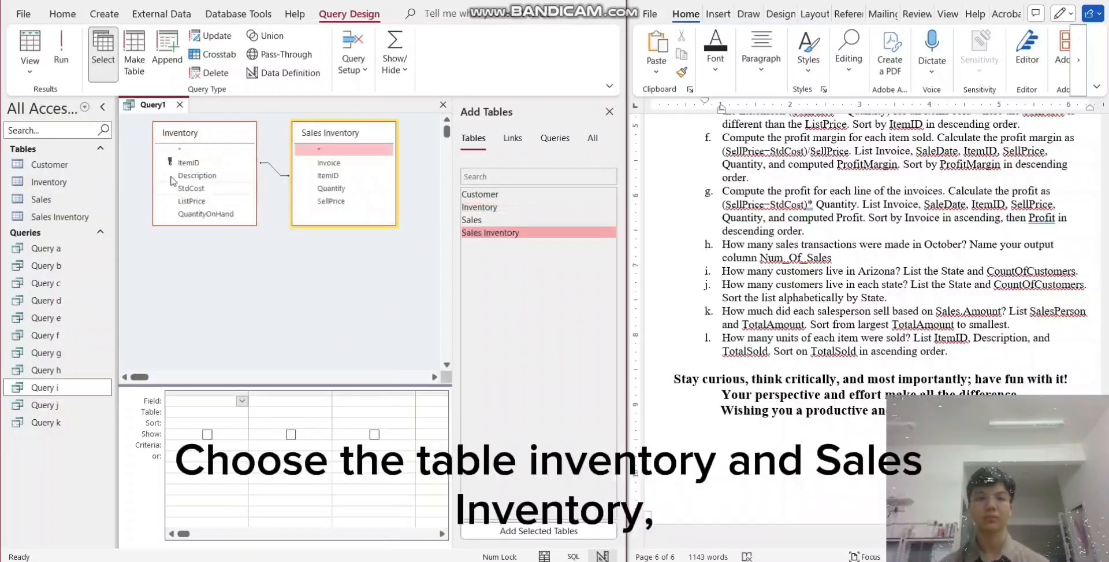
{"action": "double_click", "coordinate": [188, 163]}
{"action": "double_click", "coordinate": [197, 175]}
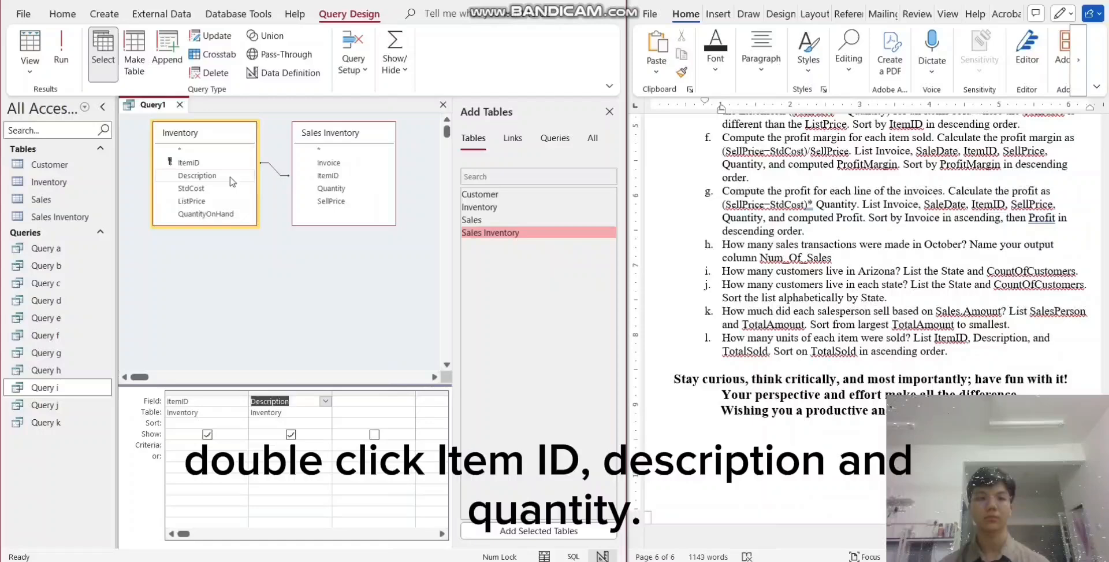
{"action": "double_click", "coordinate": [333, 189]}
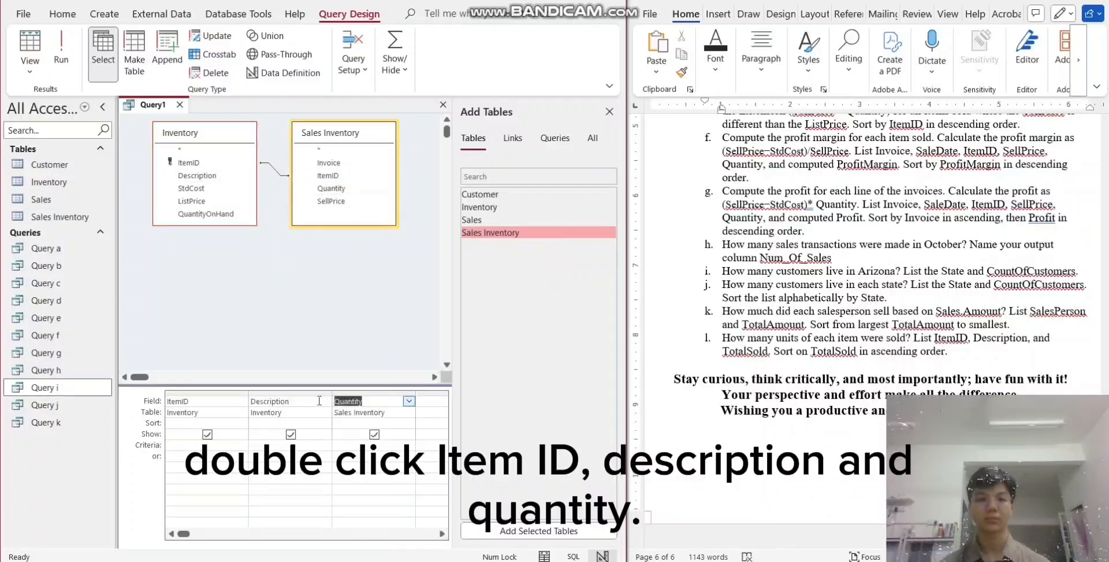
- Rename the Quantity column in question l's query by redefining its field as TotalSold:Quantity
{"action": "type", "text": "T"}
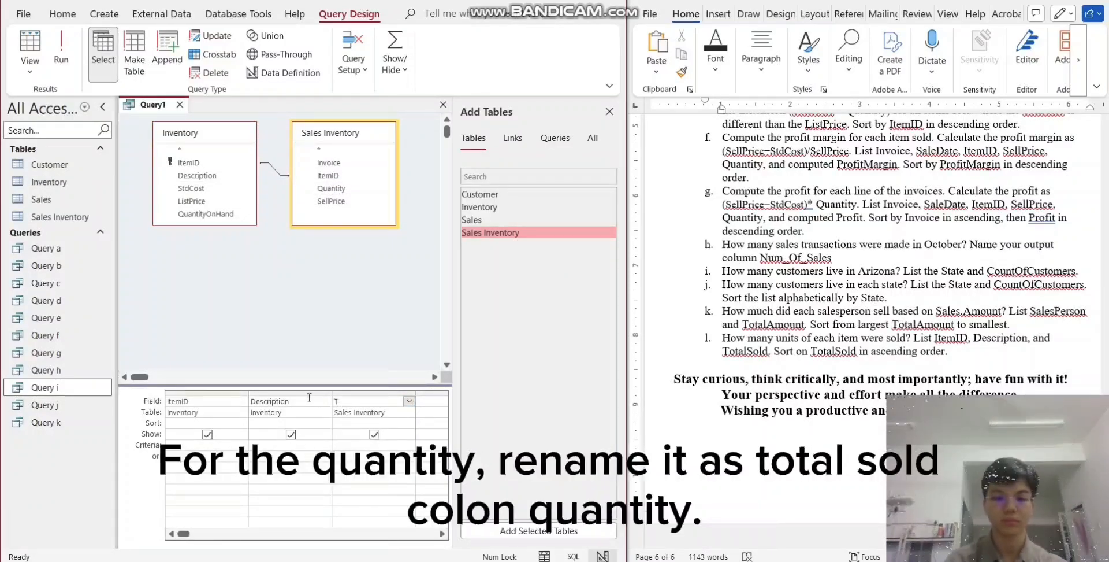
{"action": "type", "text": "otalS"}
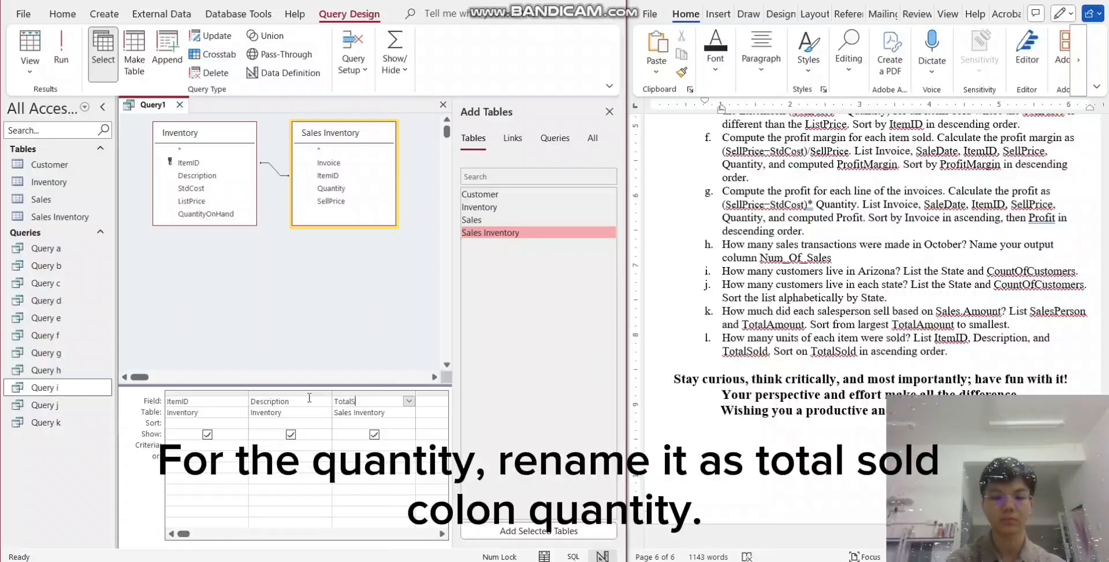
{"action": "type", "text": "old"}
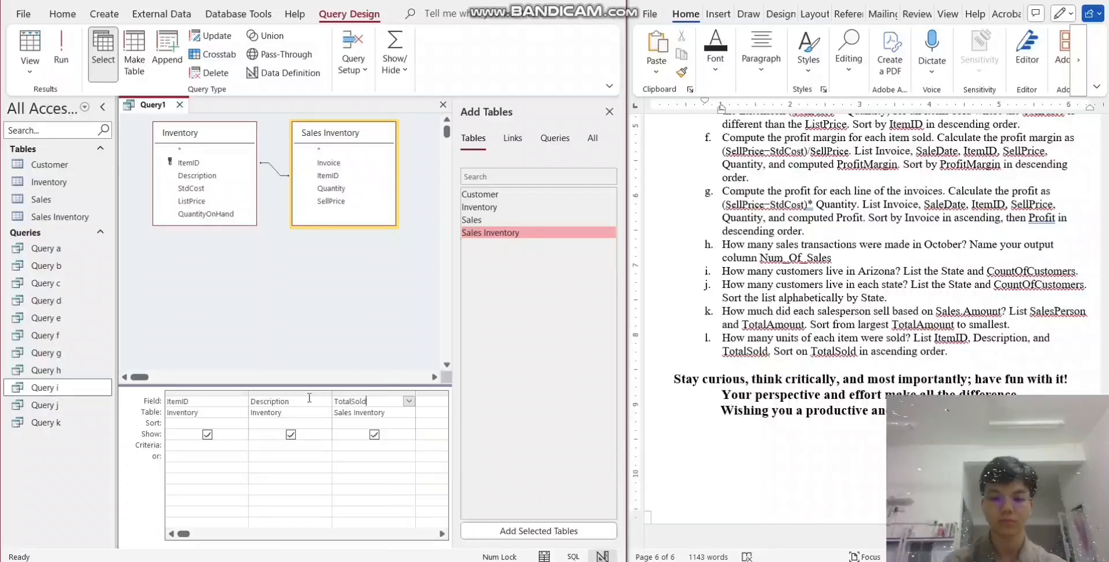
{"action": "type", "text": ":Quantity"}
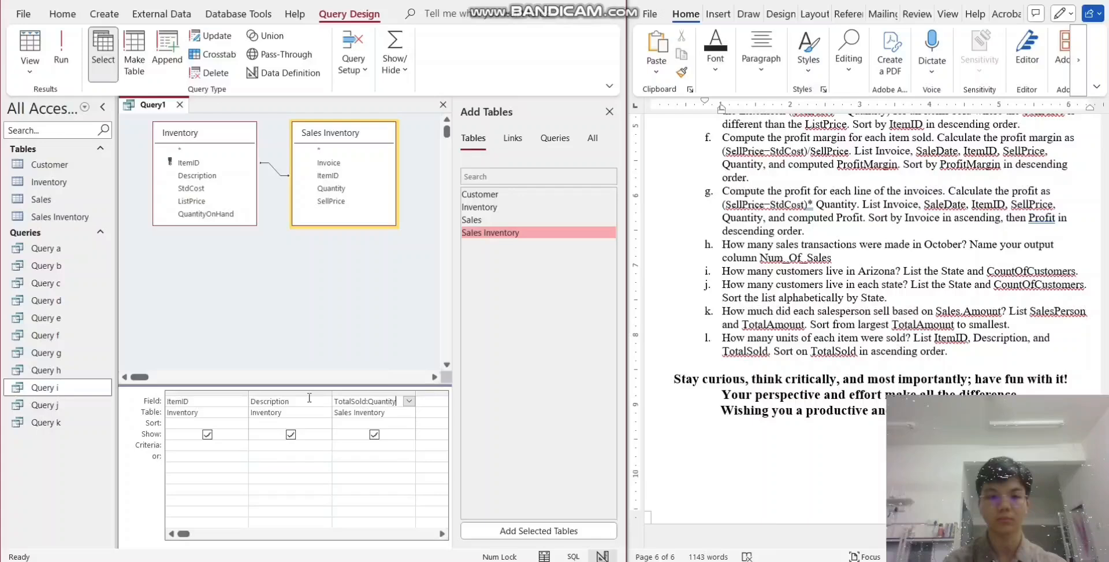
{"action": "key", "text": "Tab"}
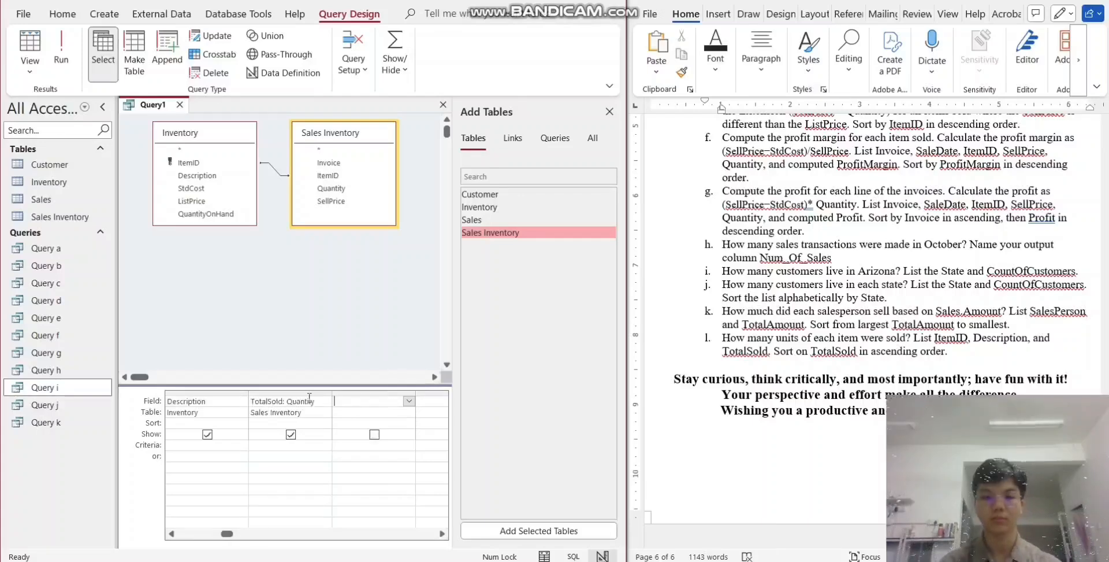
- Turn on totals for the query and set the TotalSold column to Sum, keeping ItemID and Description as Group By
{"action": "left_click", "coordinate": [395, 61]}
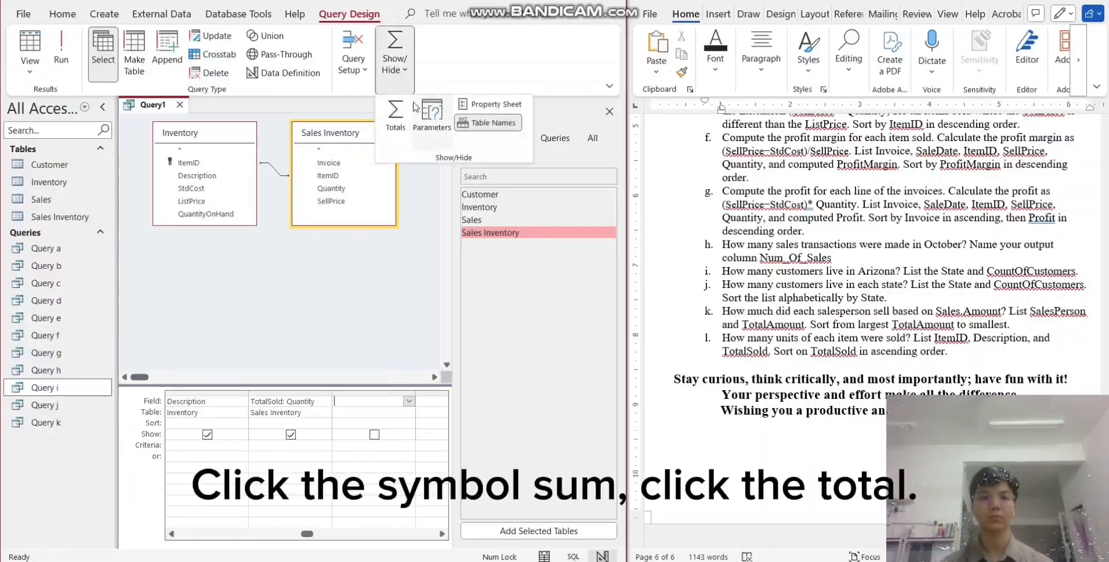
{"action": "left_click", "coordinate": [396, 118]}
{"action": "left_click_drag", "start_coordinate": [298, 535], "coordinate": [221, 537]}
{"action": "left_click", "coordinate": [374, 423]}
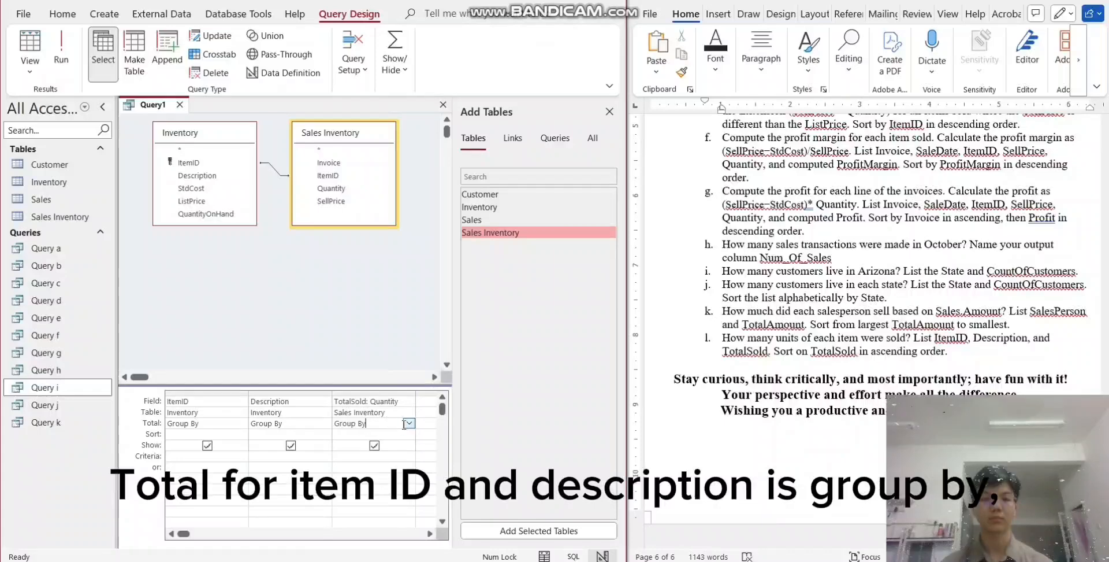
{"action": "left_click", "coordinate": [409, 423]}
{"action": "left_click", "coordinate": [373, 451]}
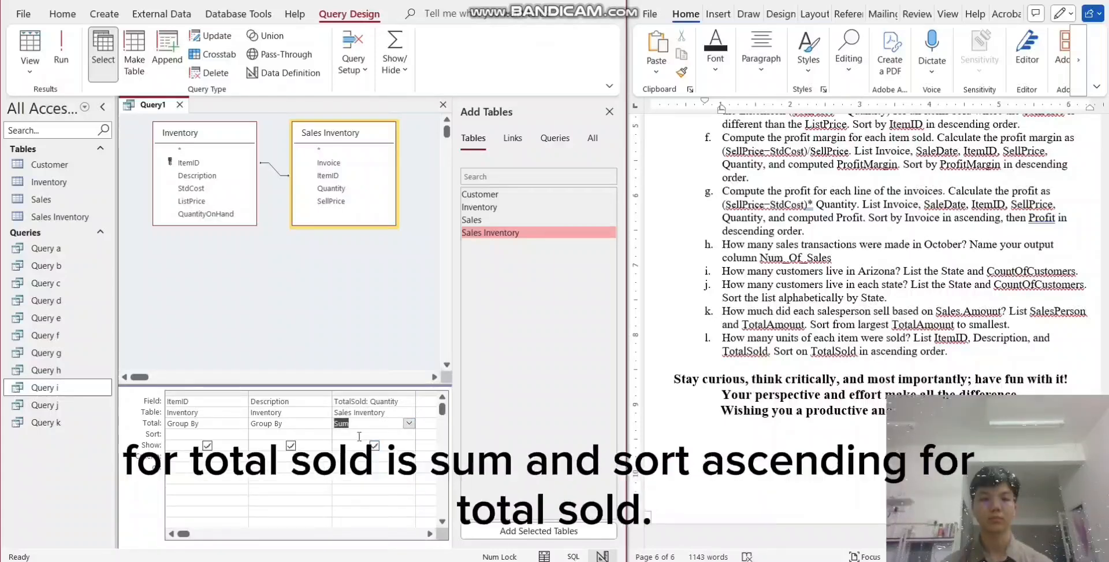
- Sort the TotalSold column in ascending order and run the query
{"action": "left_click", "coordinate": [373, 434]}
{"action": "left_click", "coordinate": [409, 433]}
{"action": "left_click", "coordinate": [353, 445]}
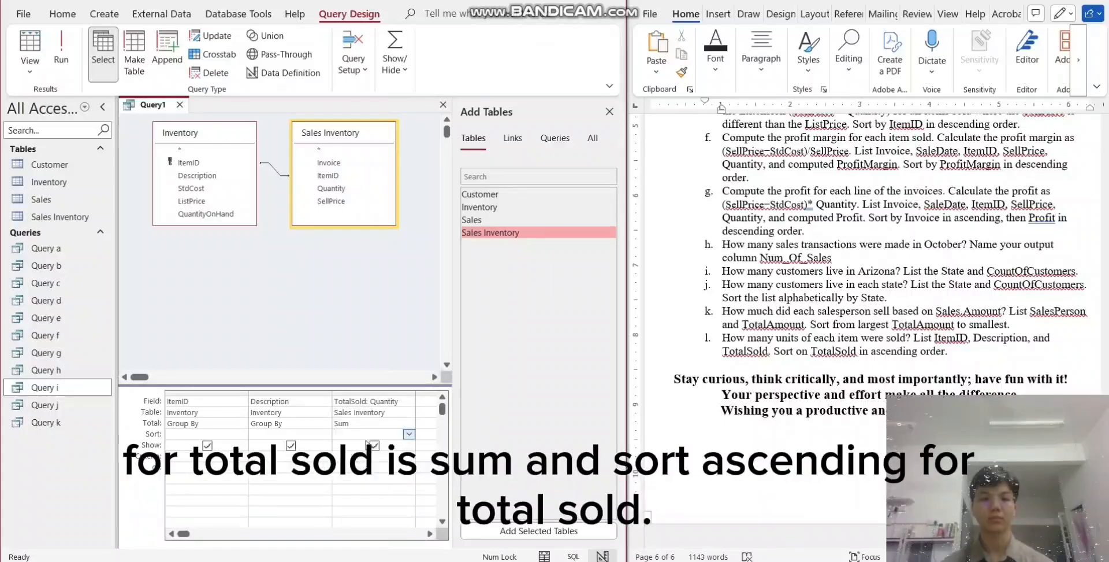
{"action": "left_click", "coordinate": [62, 55]}
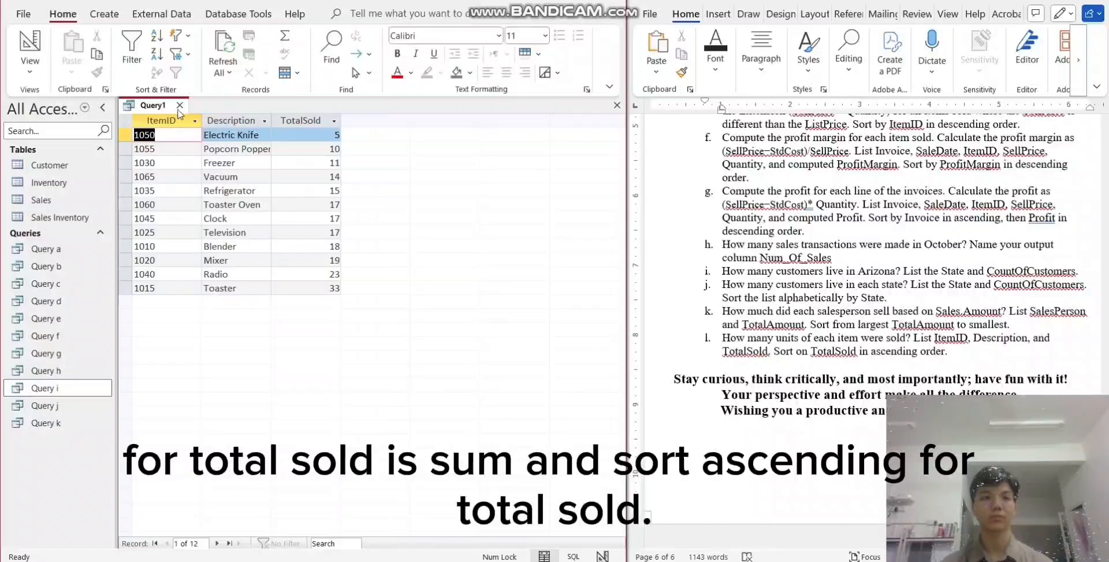
- Save the units-sold-per-item query under the name "Query l"
{"action": "right_click", "coordinate": [170, 106]}
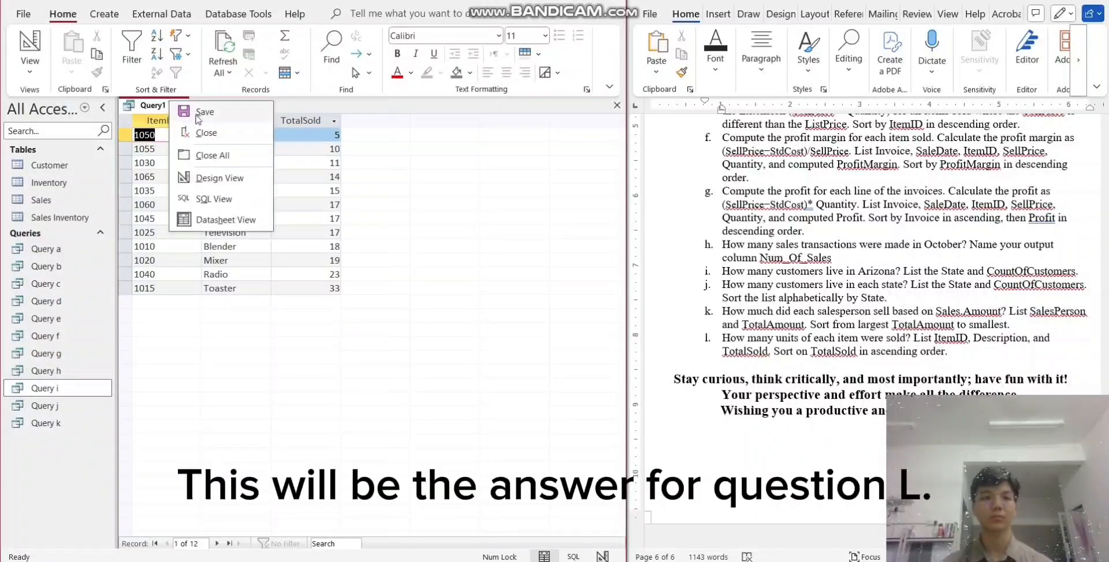
{"action": "left_click", "coordinate": [208, 119]}
{"action": "left_click", "coordinate": [260, 183]}
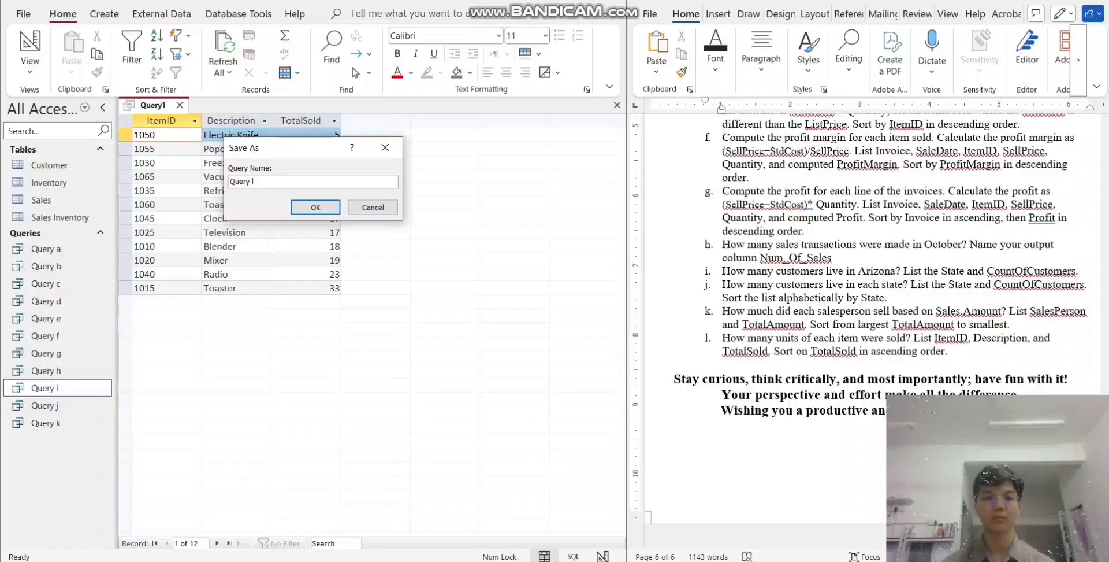
{"action": "left_click", "coordinate": [315, 207]}
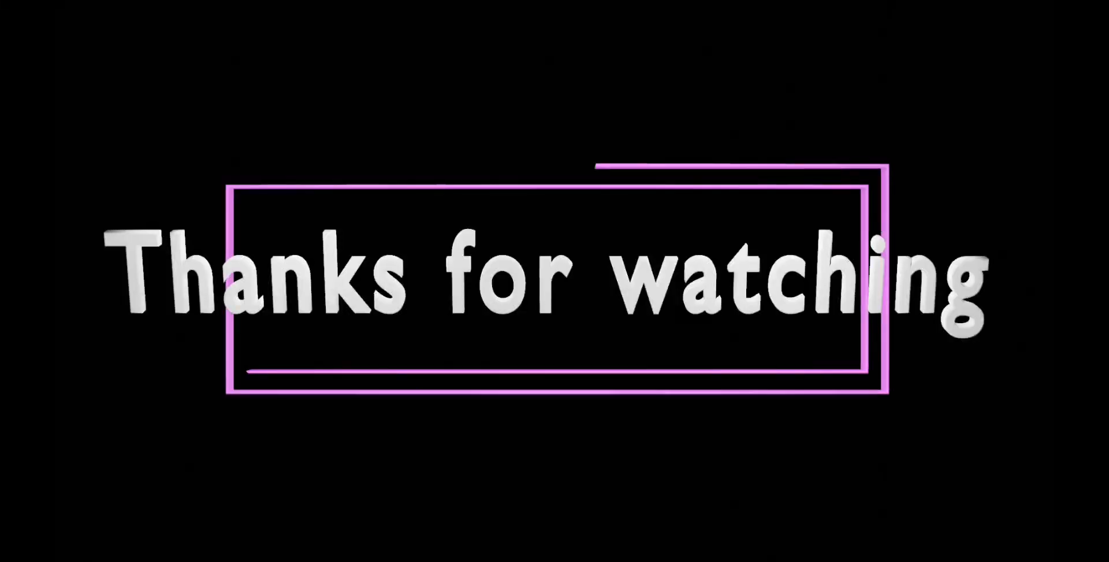